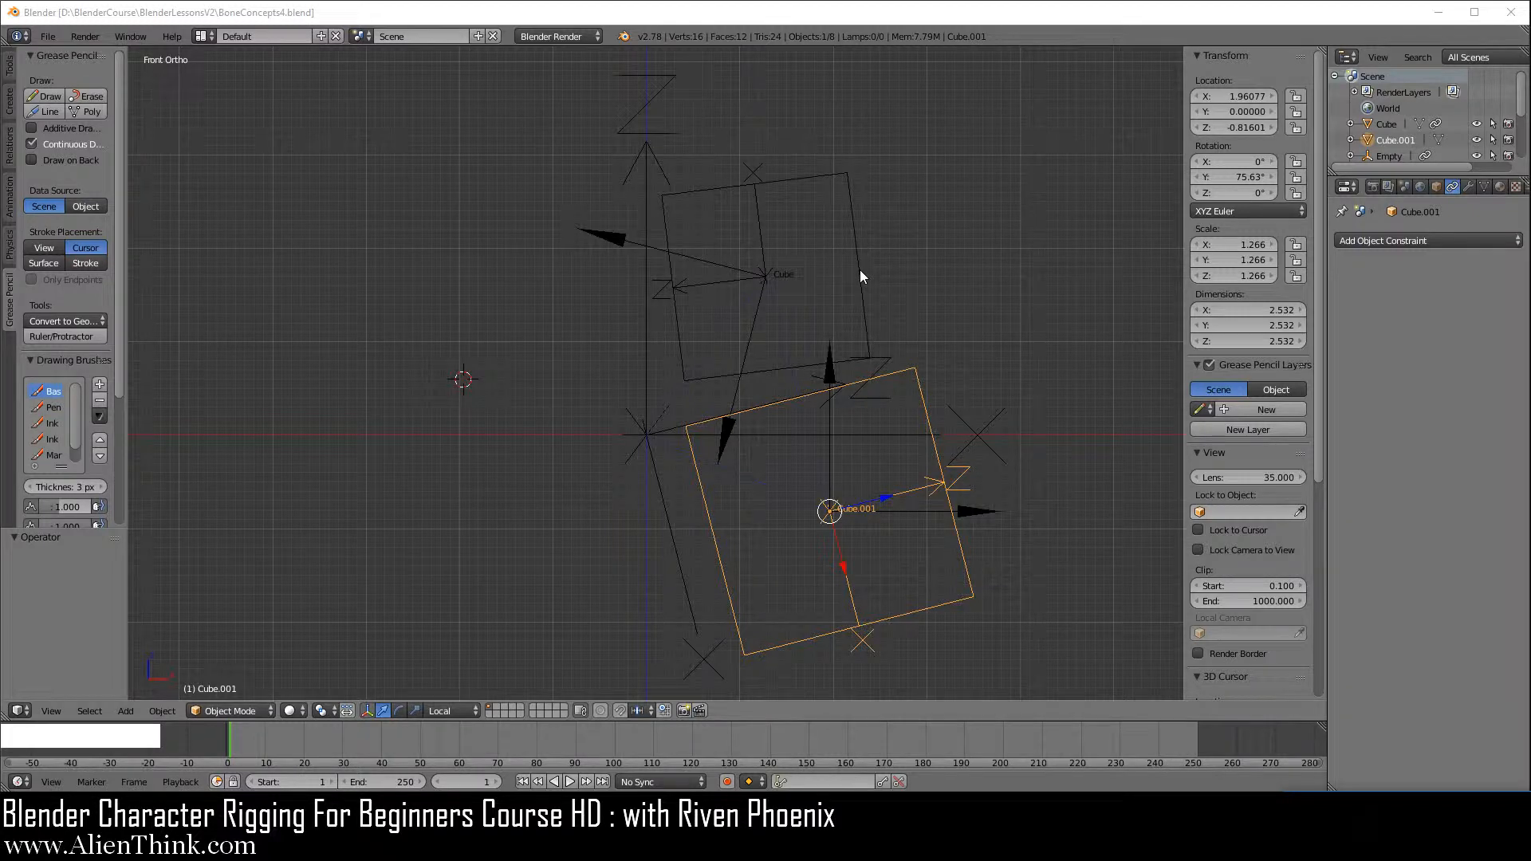
Delete every object in the scene except the upper cube named Cube
right_click(861, 276)
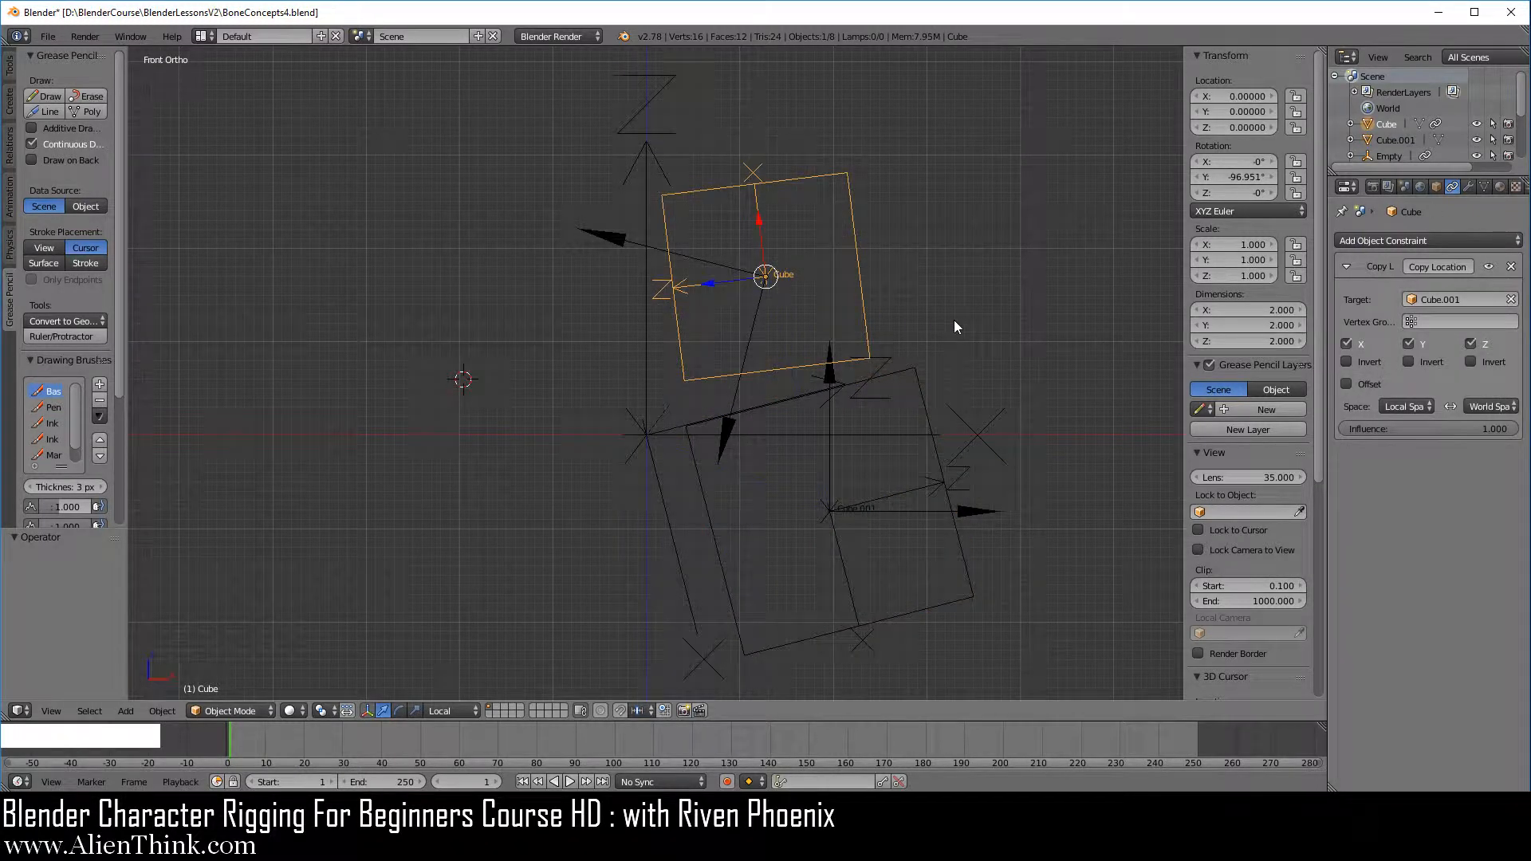
key("ctrl+i")
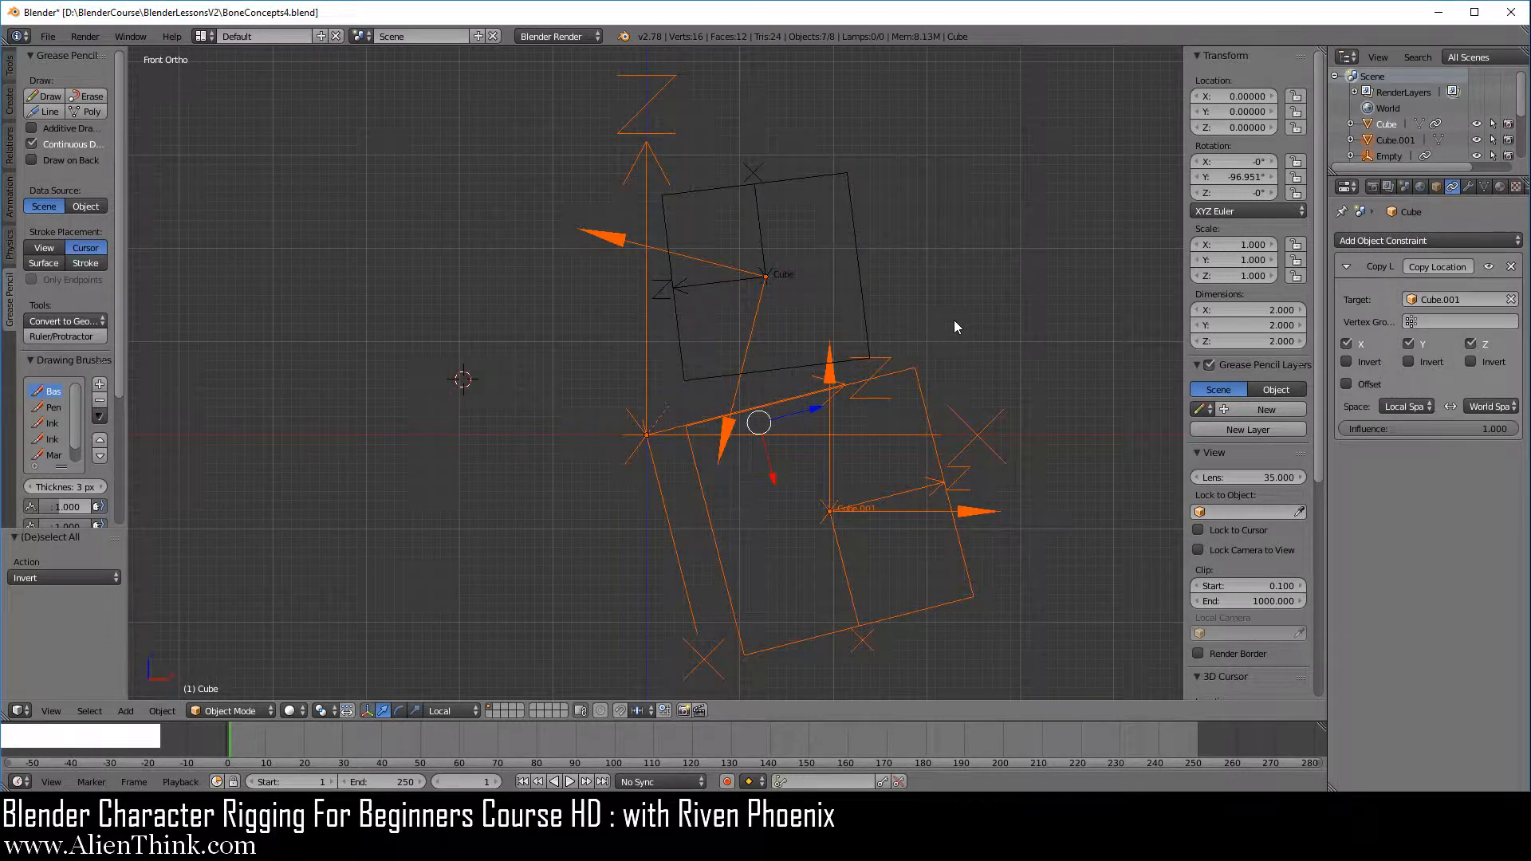
key("x")
left_click(954, 319)
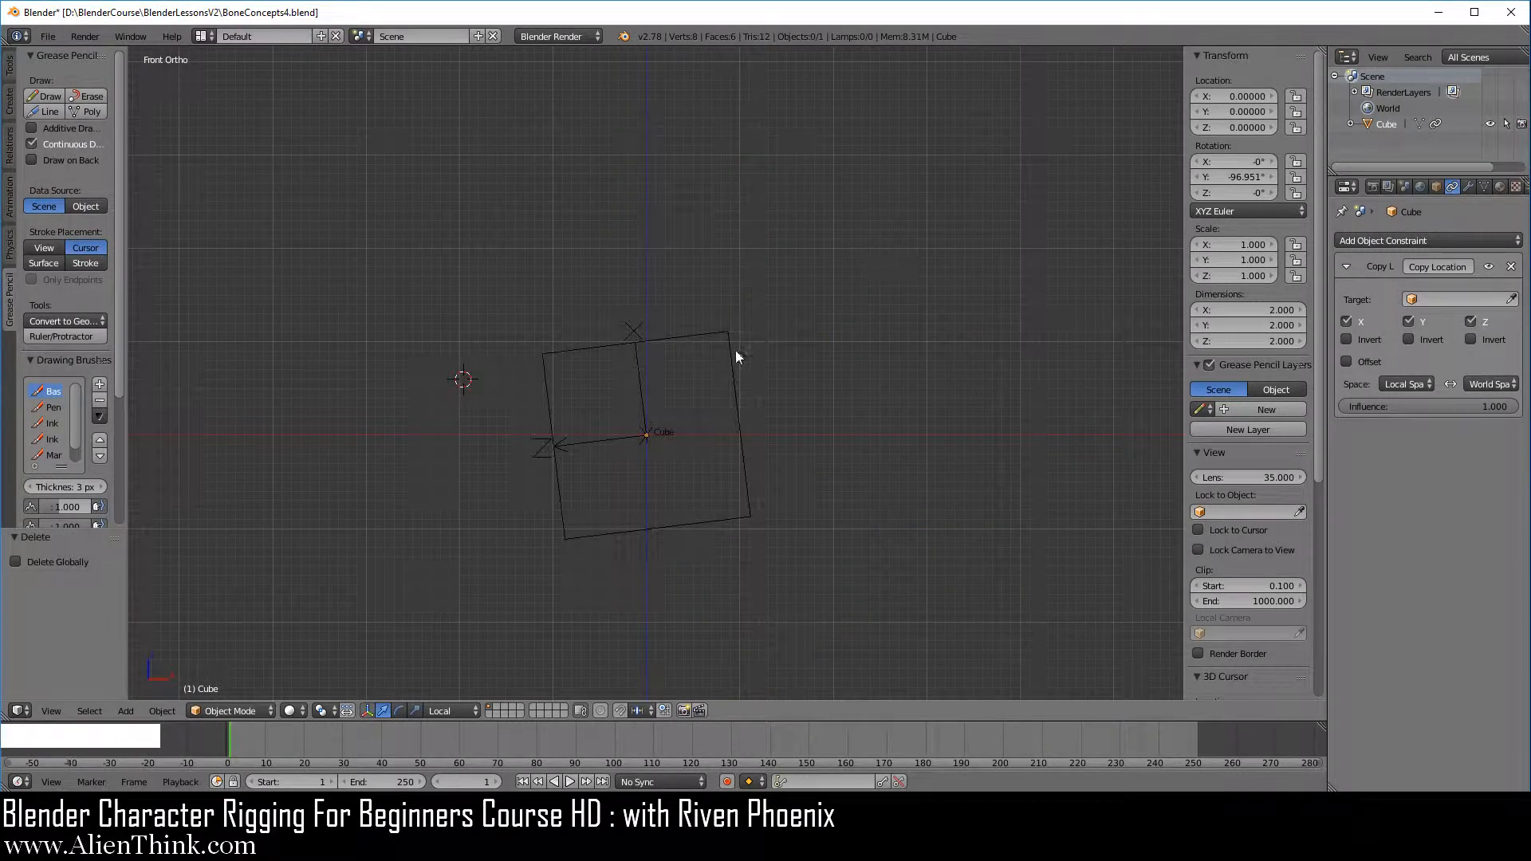
Remove the Copy Location constraint from the remaining cube and clear its rotation, location and scale
right_click(729, 381)
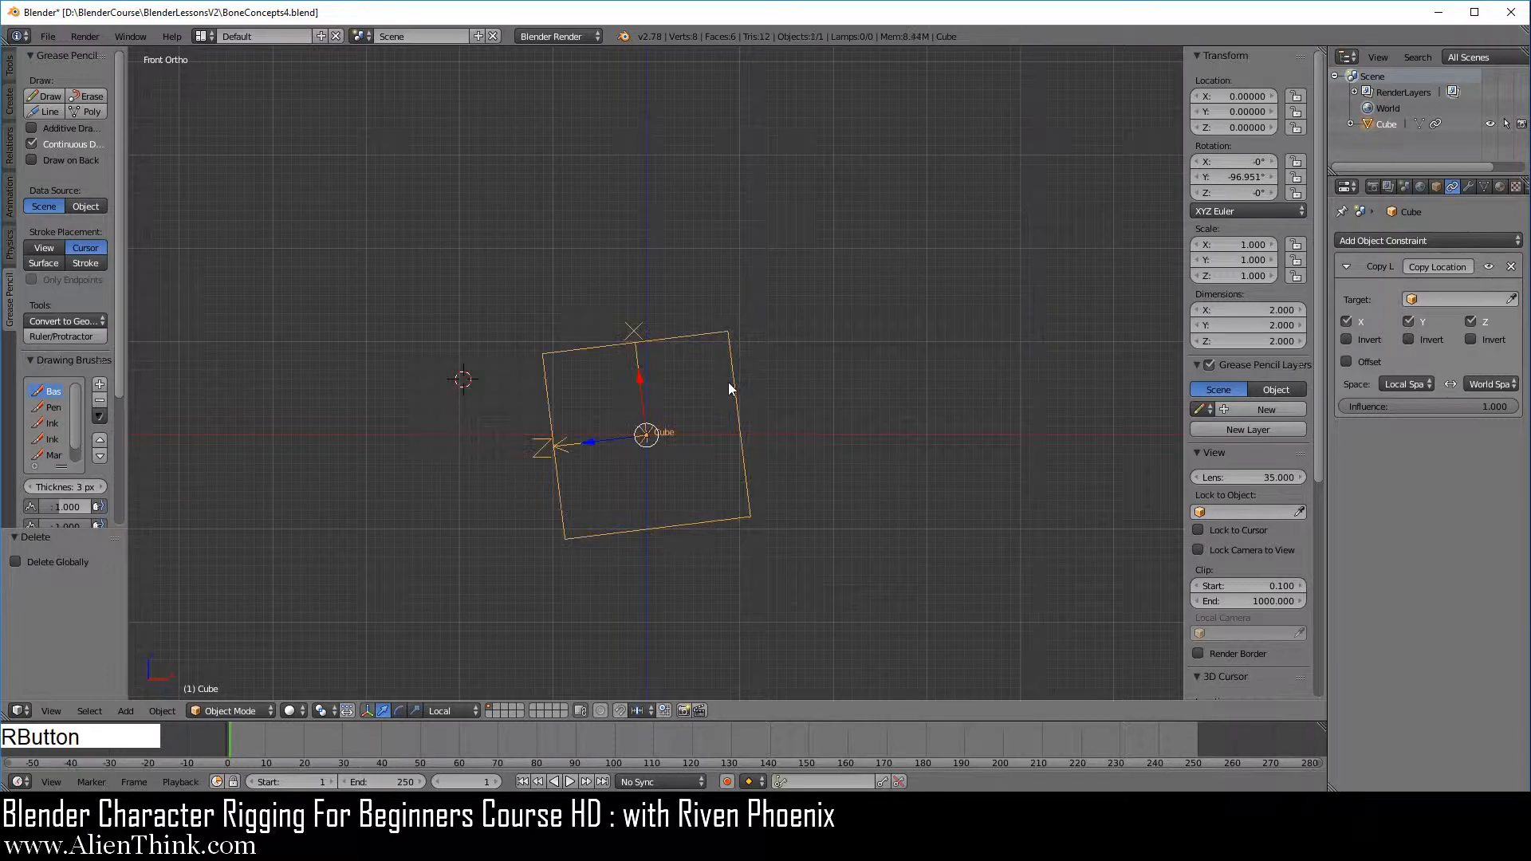
left_click(1512, 267)
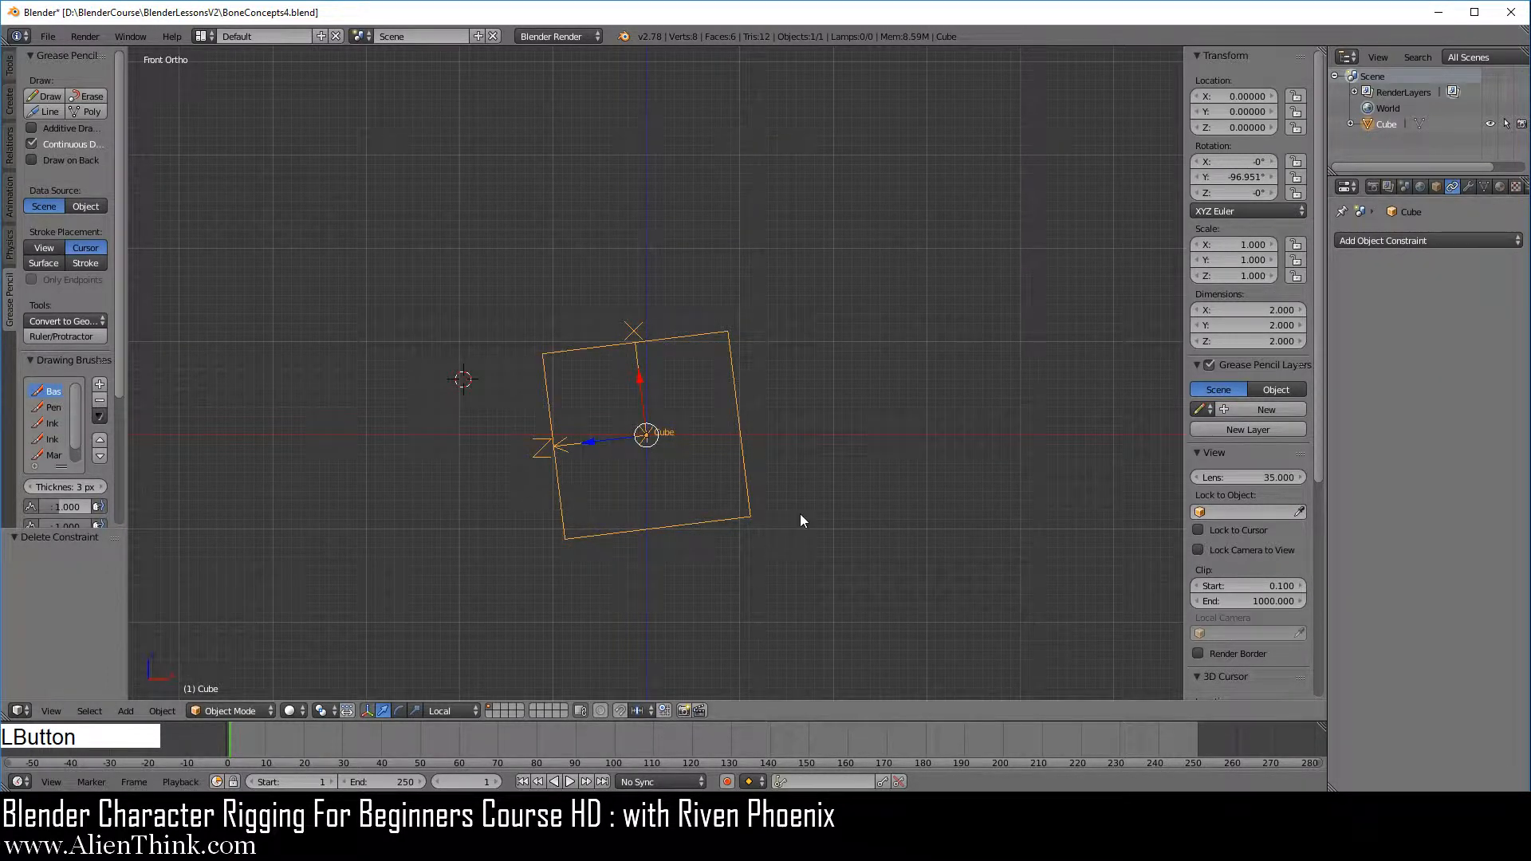
key("alt+r")
key("alt+g")
key("alt+s")
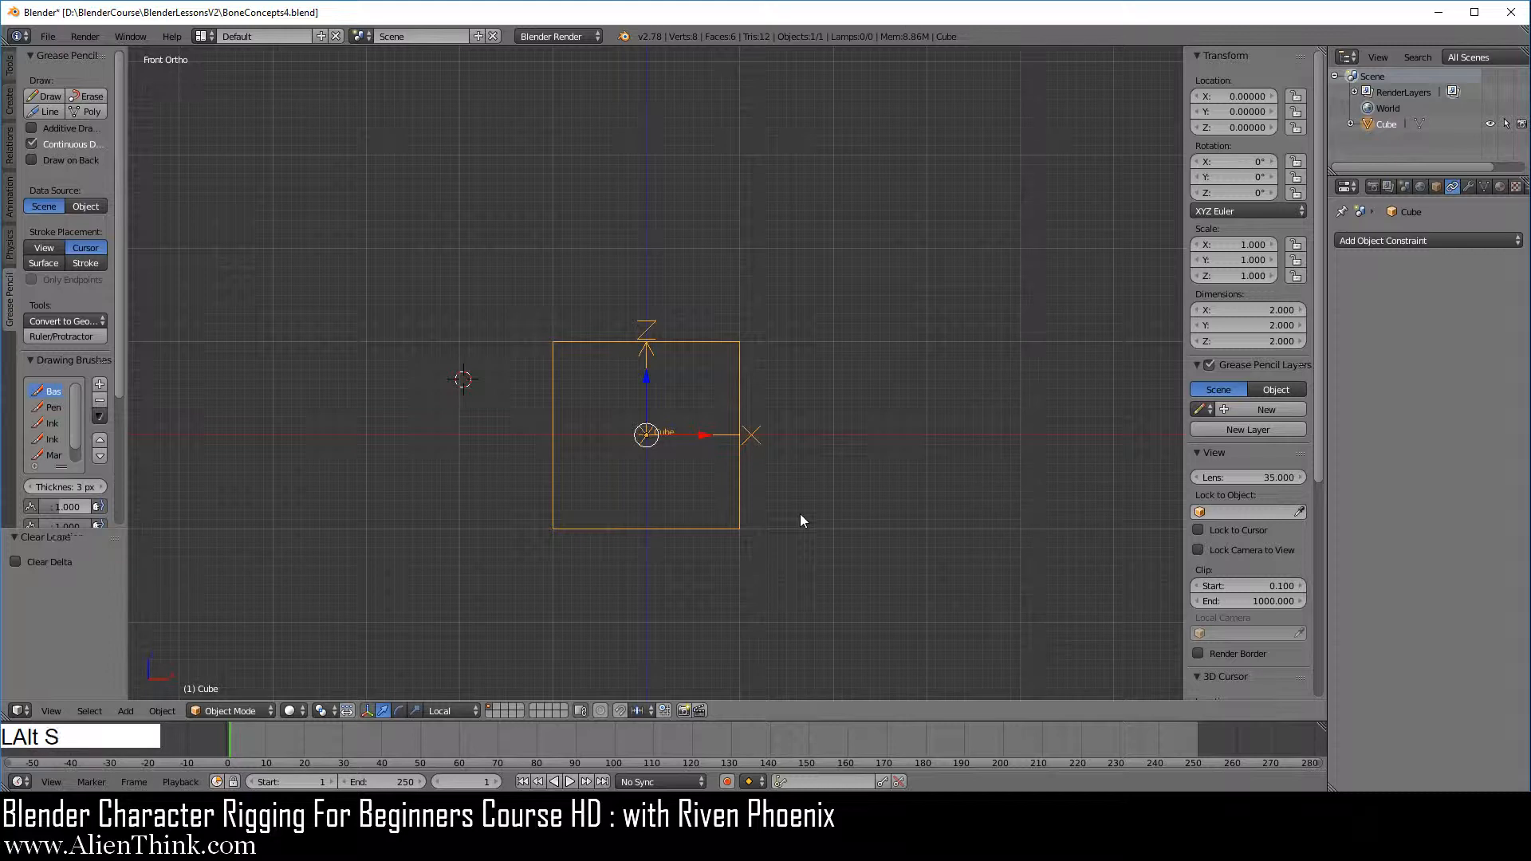
Reset the 3D cursor to the world origin
key("shift+c")
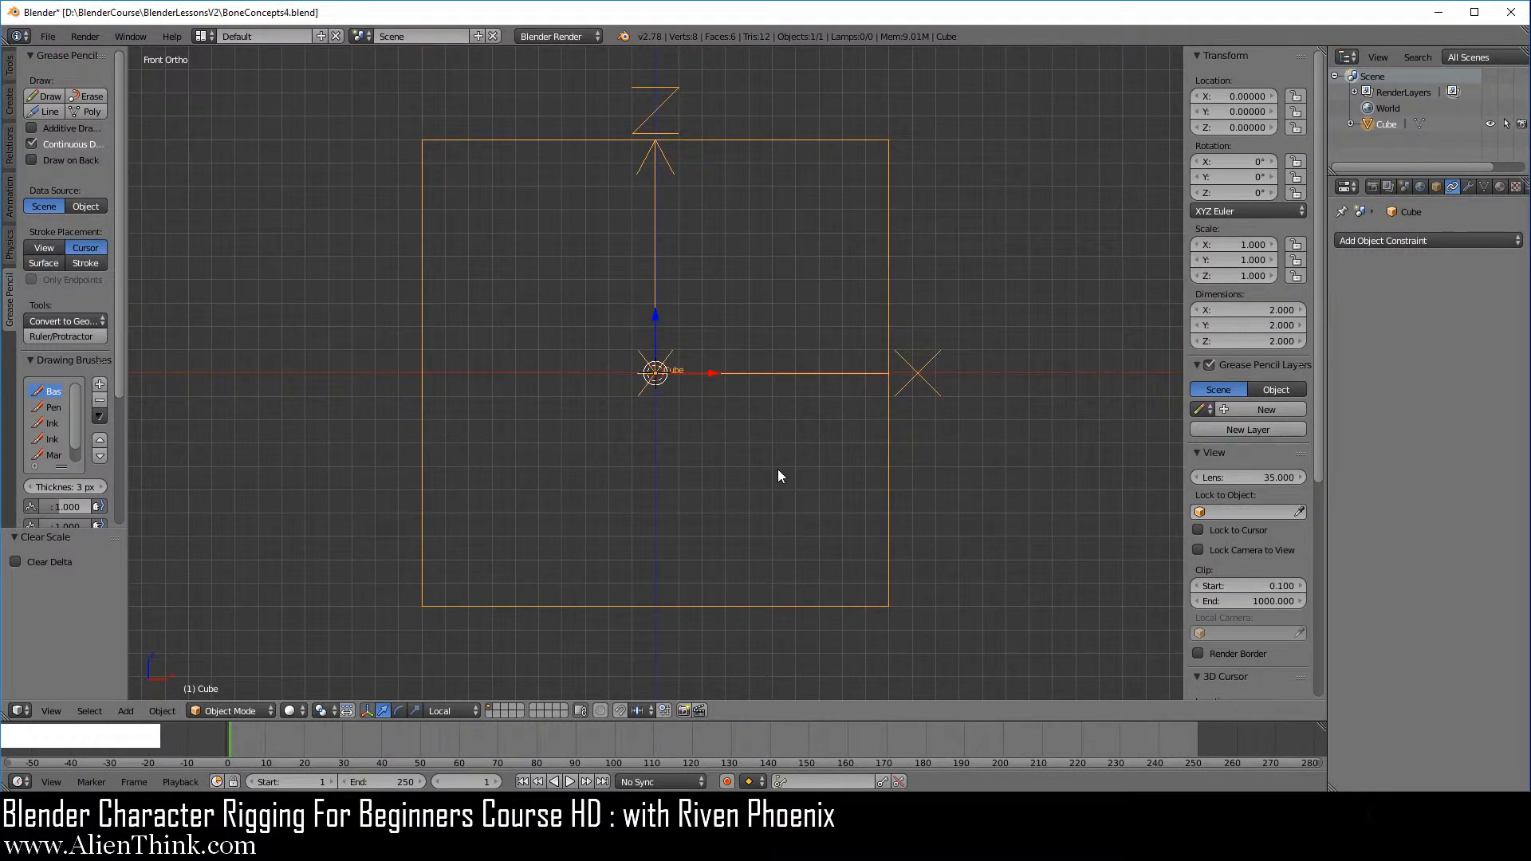
scroll(777, 470, "down", 2)
scroll(755, 453, "down", 1)
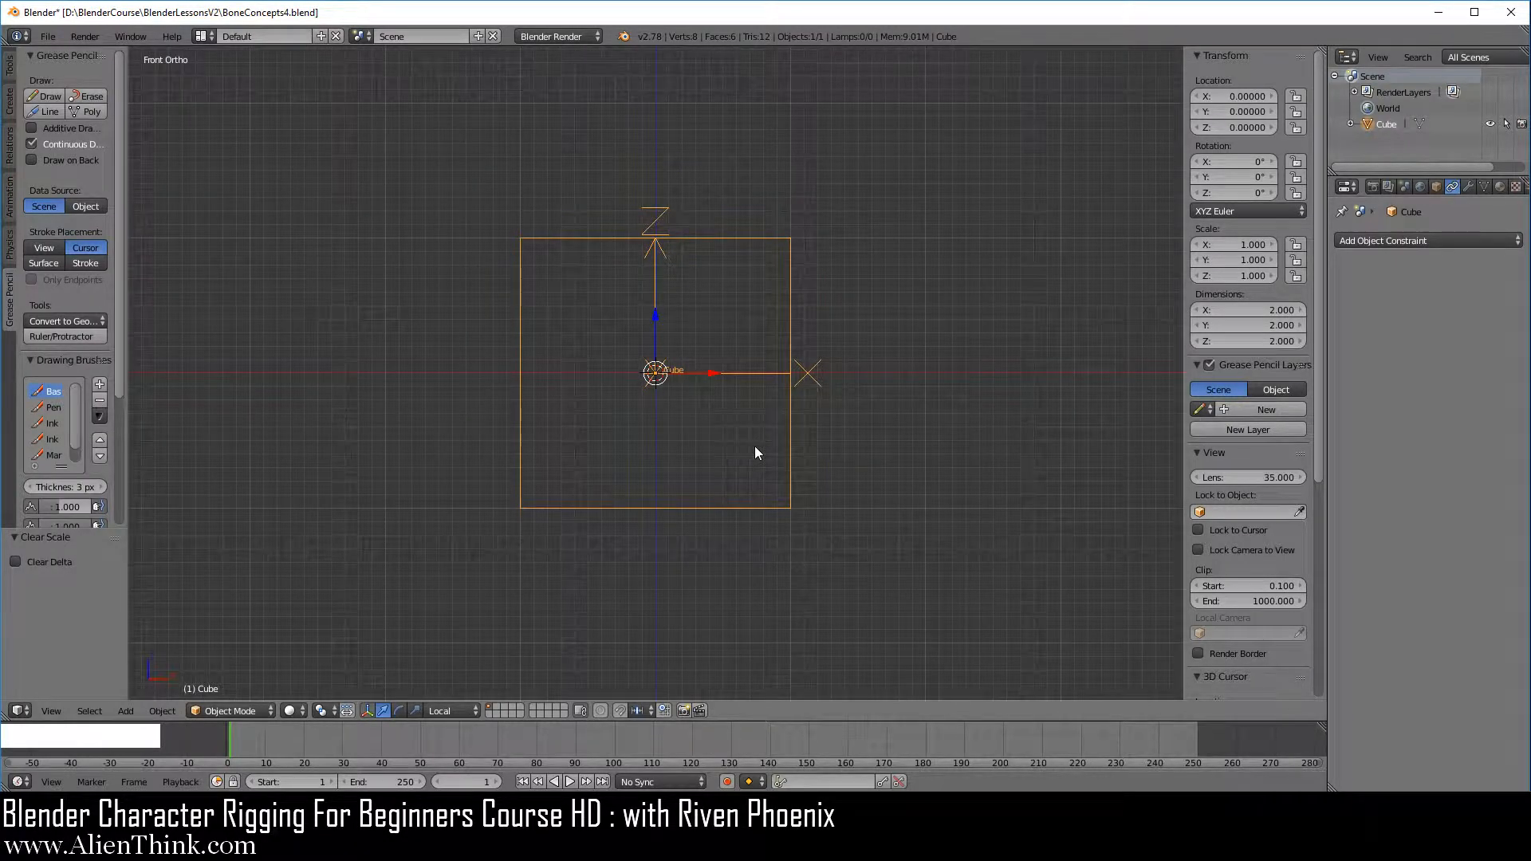
middle_click_drag(754, 453, 681, 476, "shift")
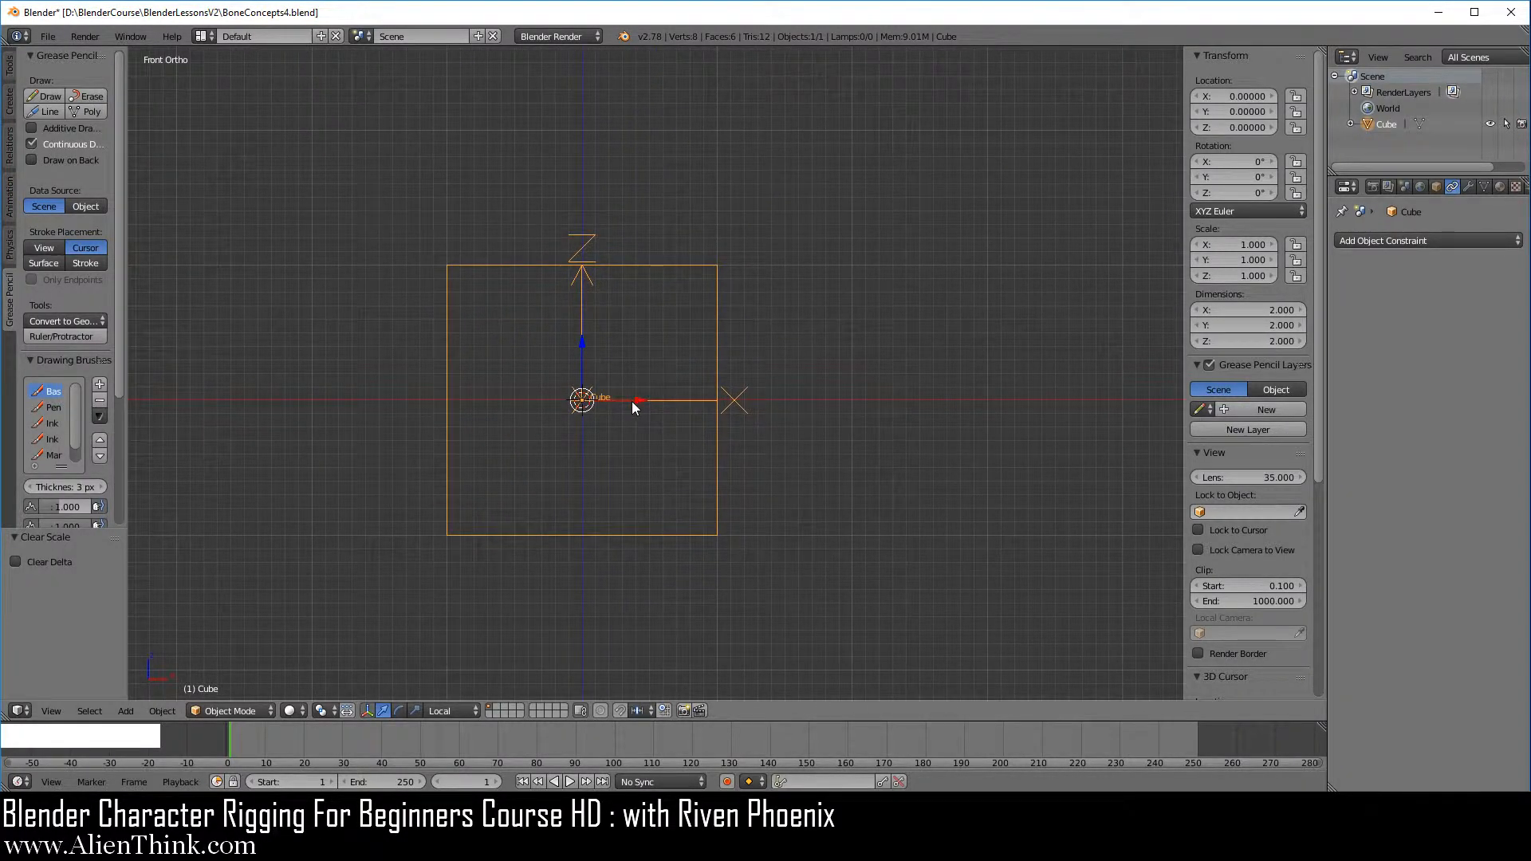
Move the cube about 1.35 units along X and scale it uniformly by about 1.17
left_click_drag(638, 401, 820, 400)
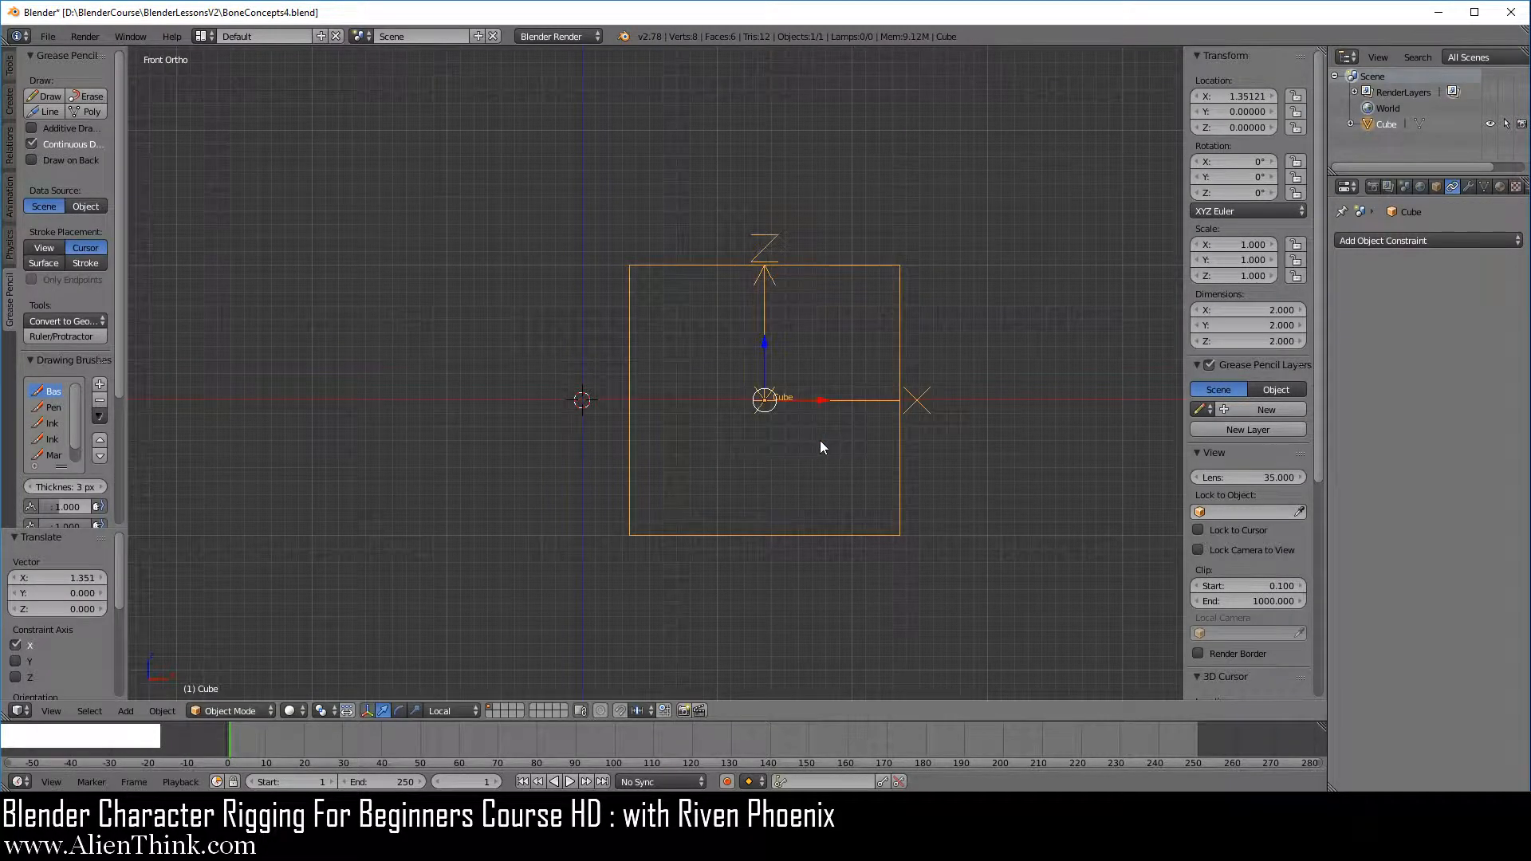
key("s")
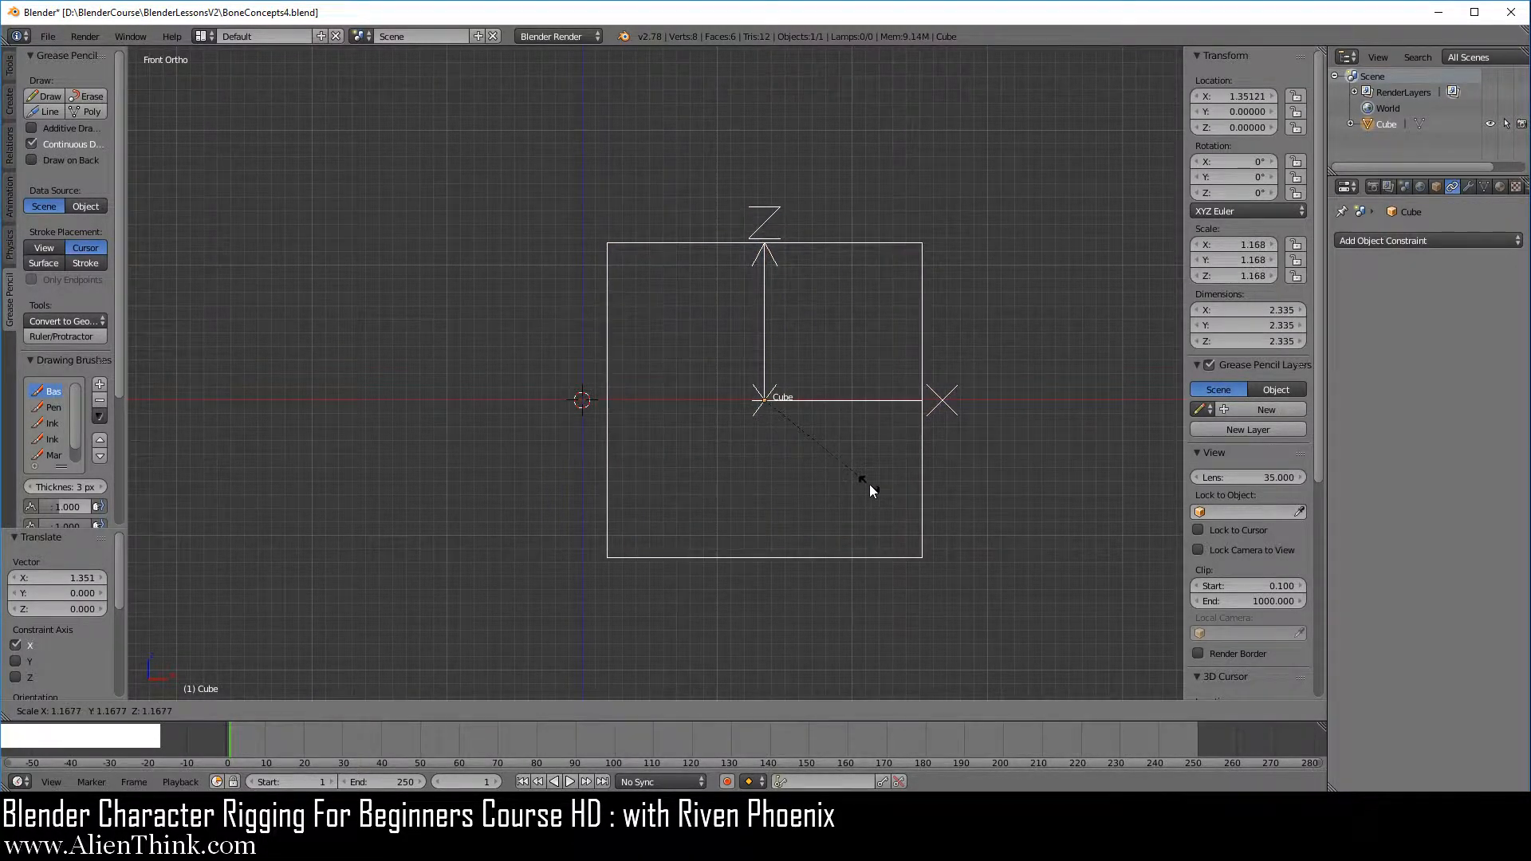
left_click(869, 485)
Duplicate the cube, place the copy about 2.98 units further along X, and scale it uniformly by about 1.27
scroll(854, 426, "down", 1)
middle_click_drag(854, 426, 756, 328, "shift")
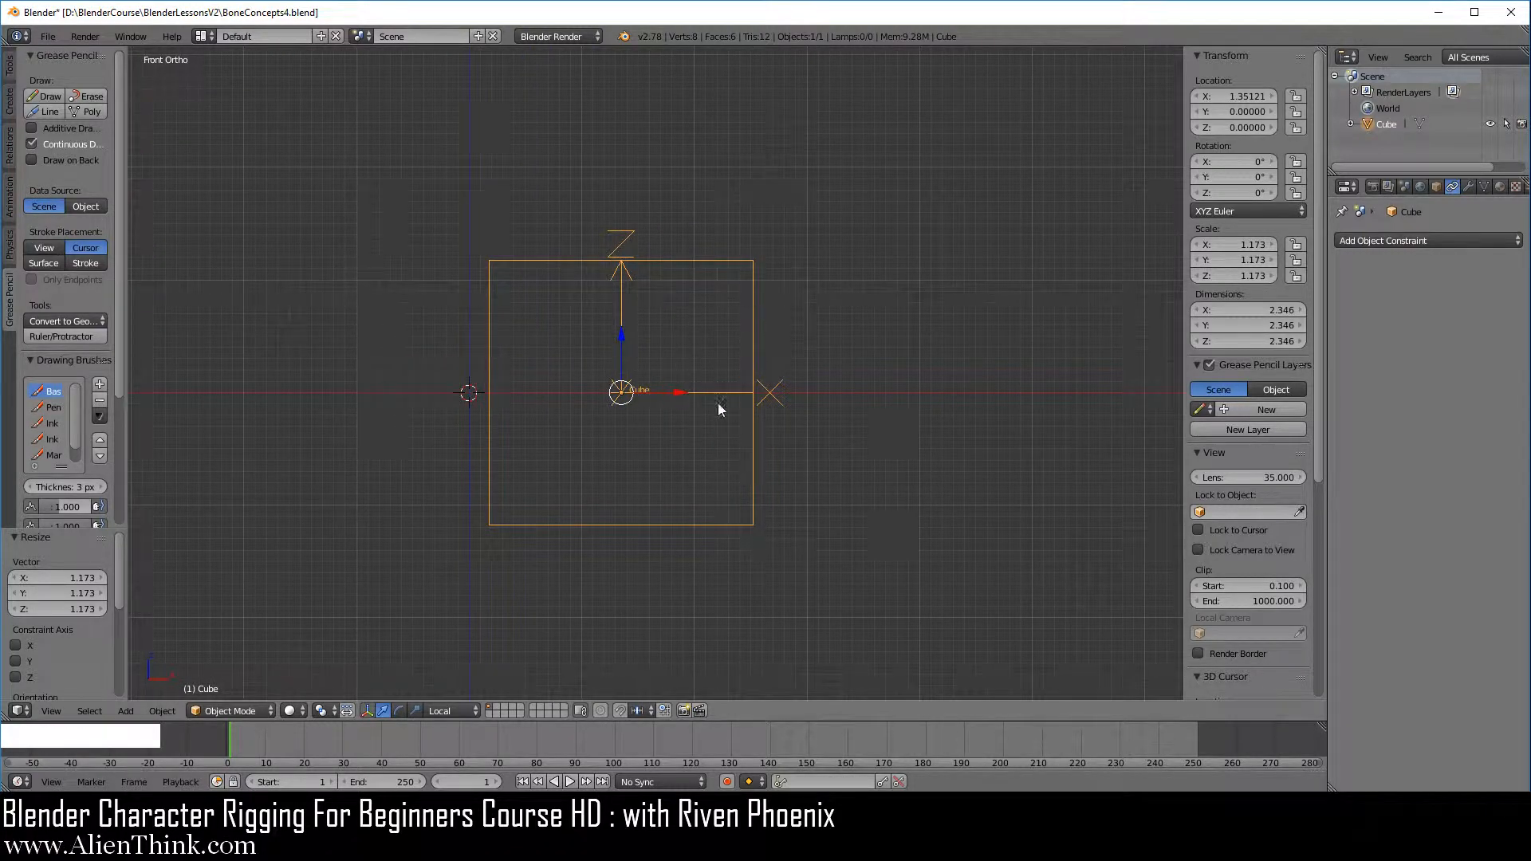
middle_click_drag(724, 421, 645, 461, "shift")
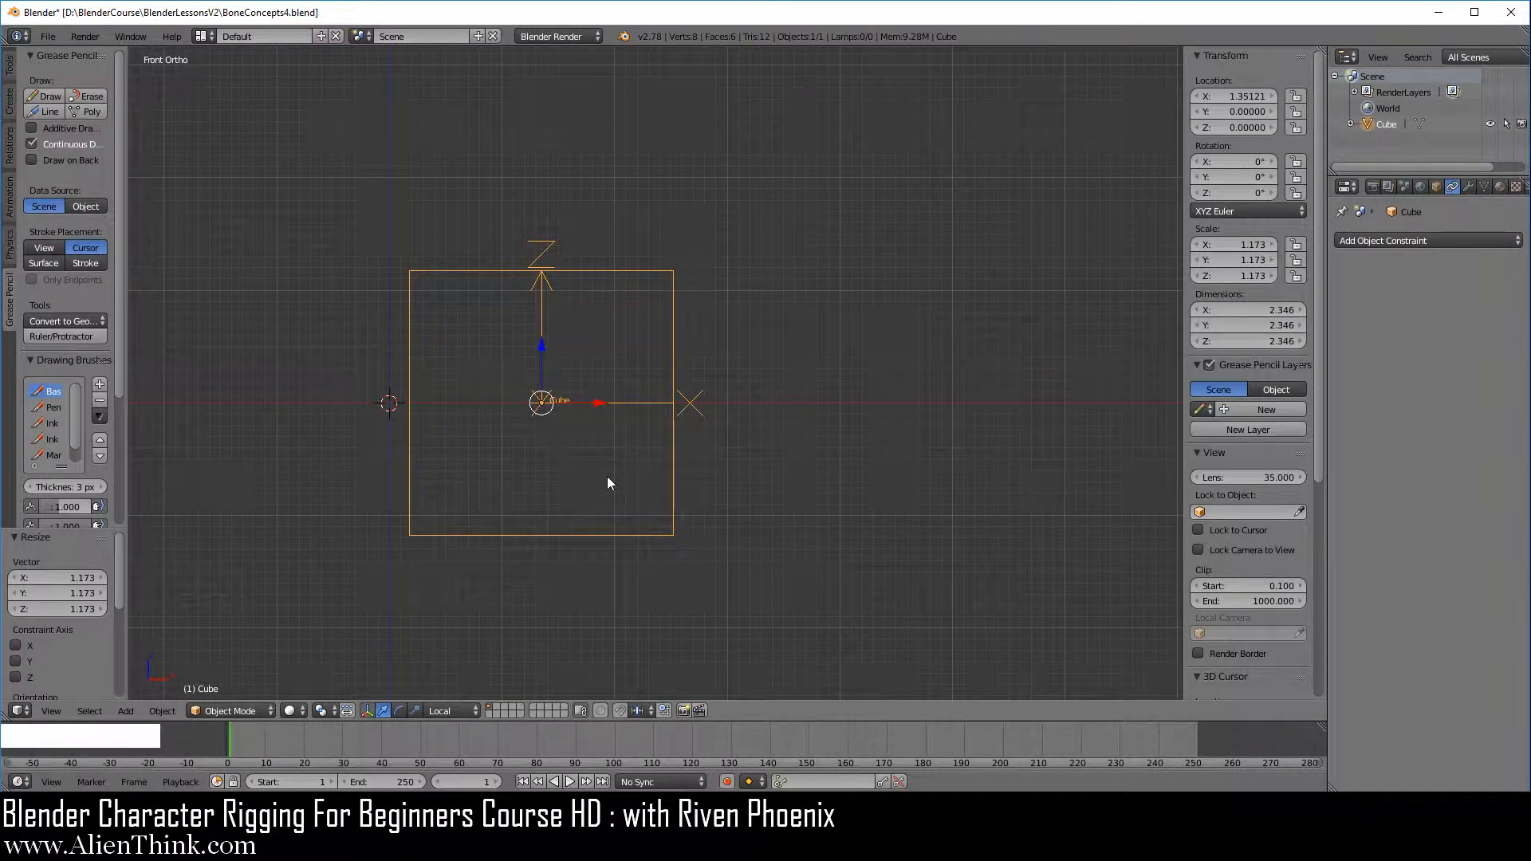
key("shift+d")
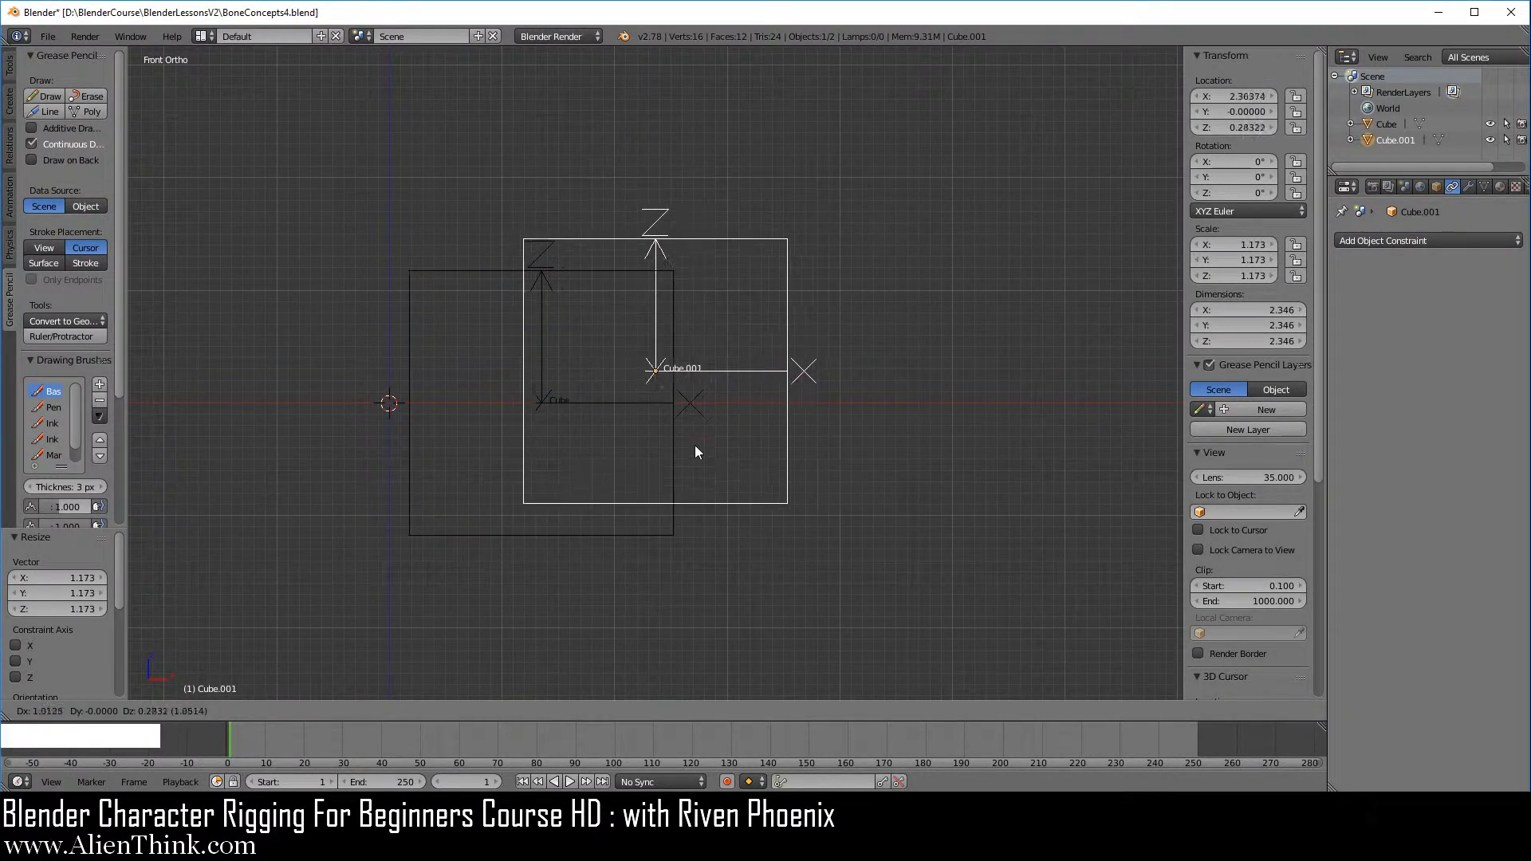
right_click(741, 430)
left_click_drag(600, 399, 935, 404)
key("s")
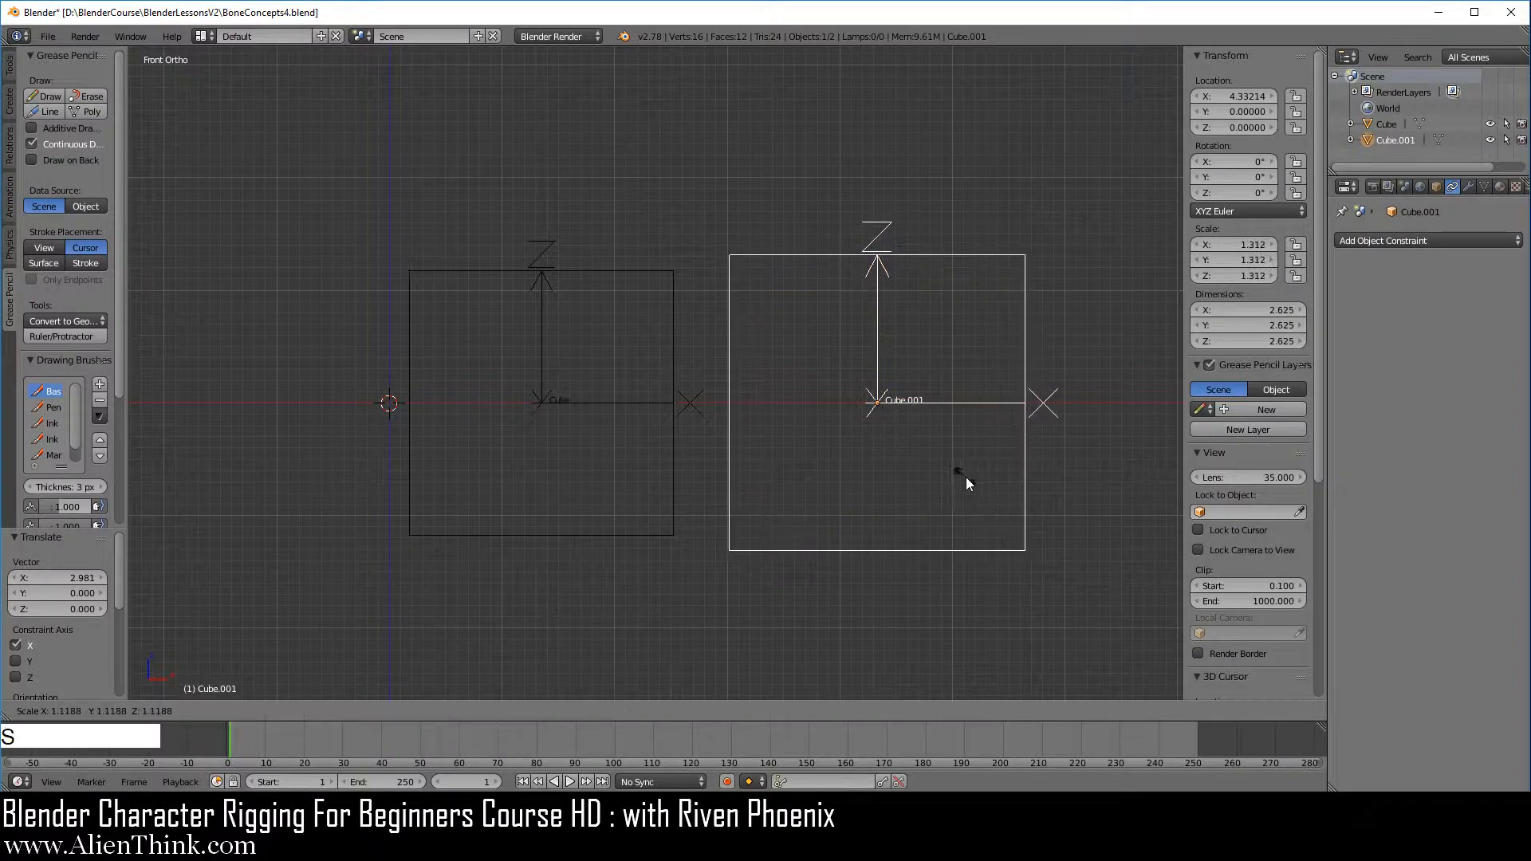
left_click(986, 479)
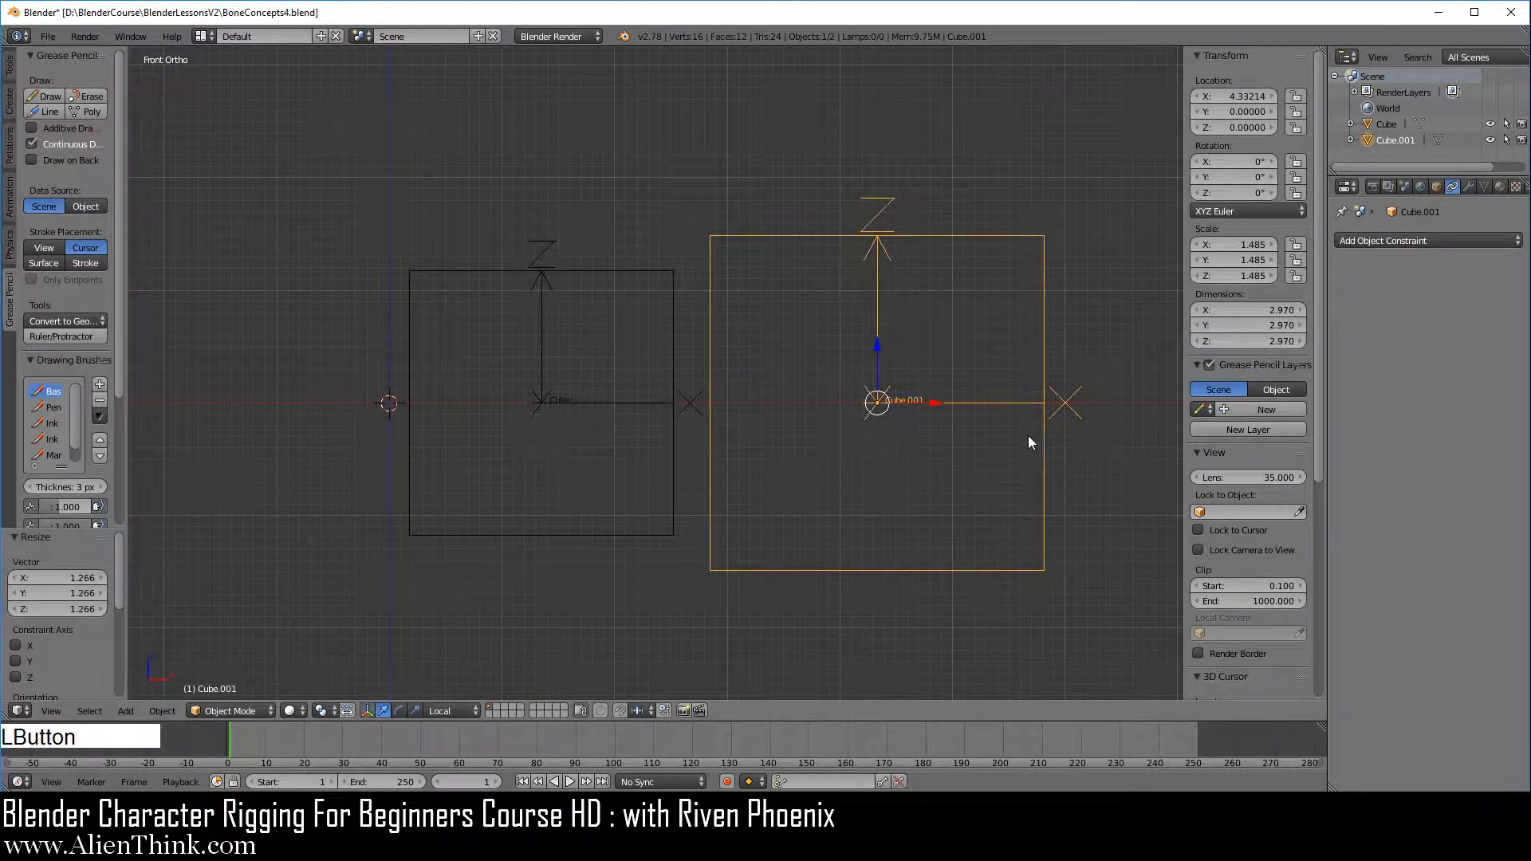
Add a Copy Location constraint to the smaller cube with Cube.001 as its target
right_click(674, 344)
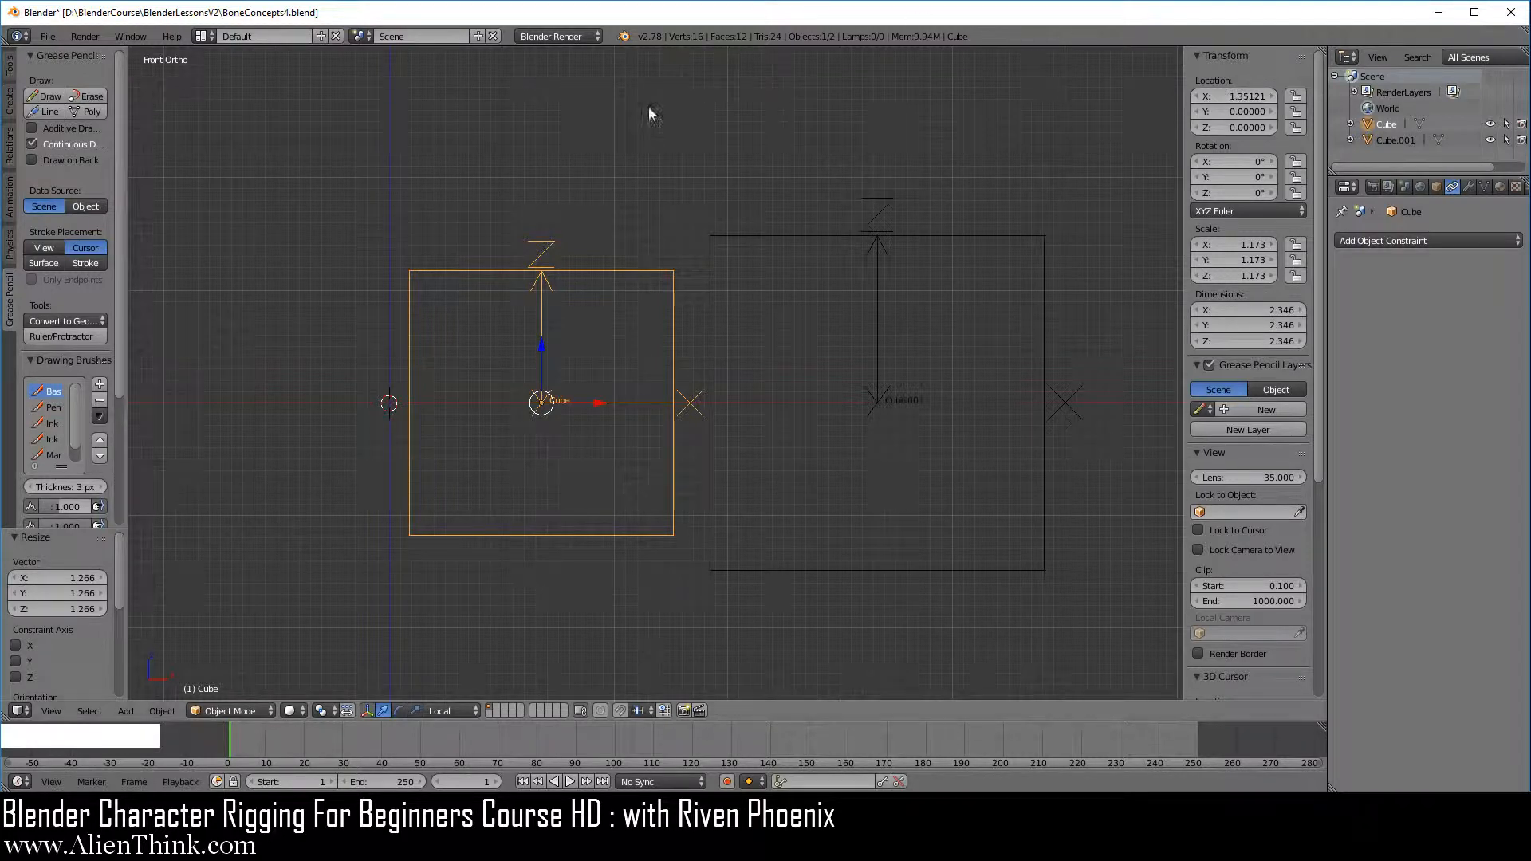
left_click(1396, 239)
left_click(1233, 277)
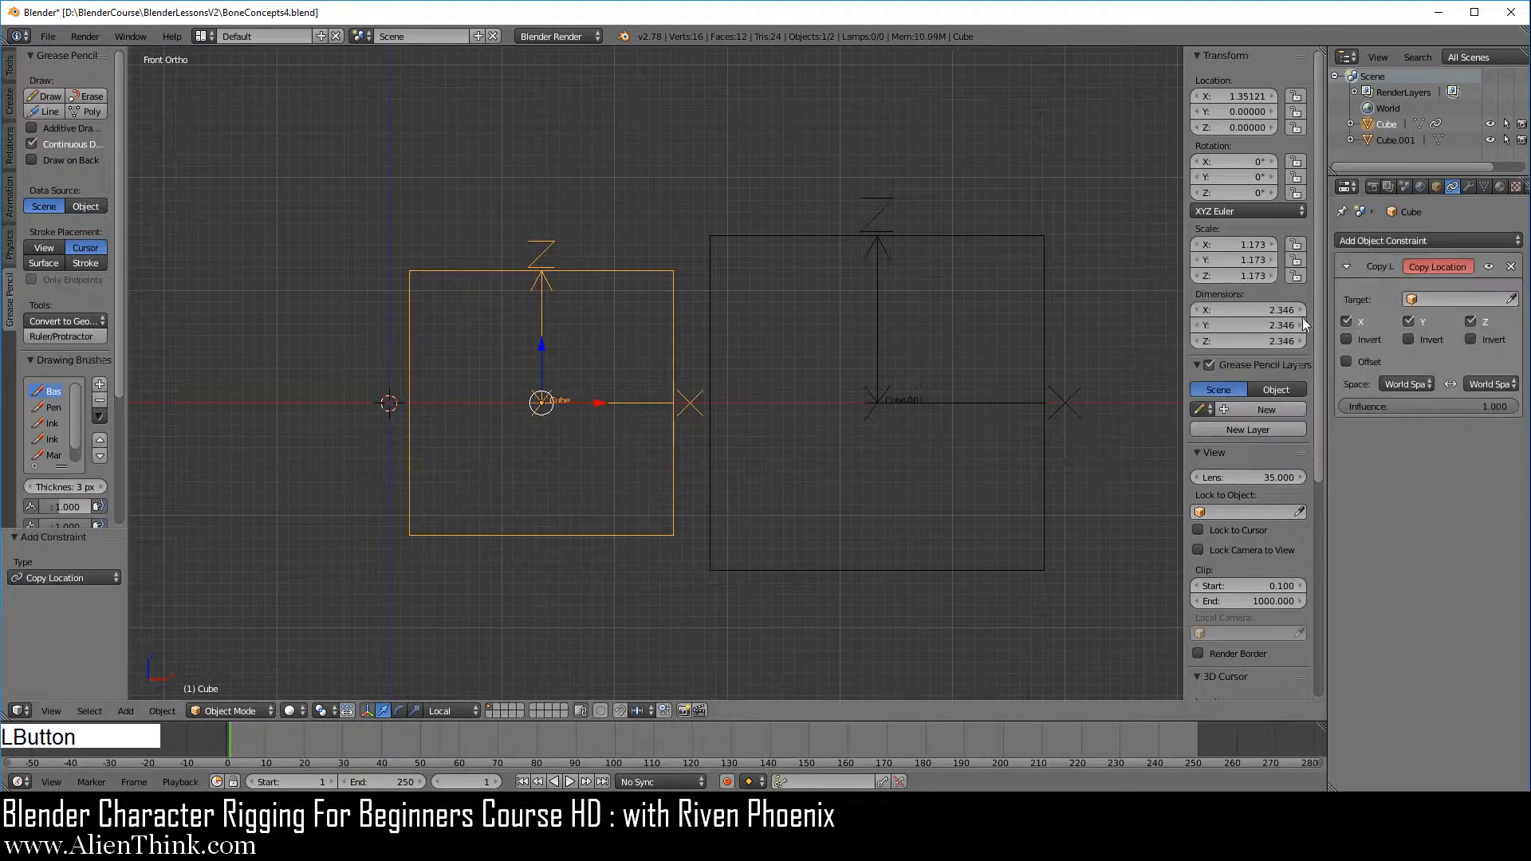
left_click(1442, 299)
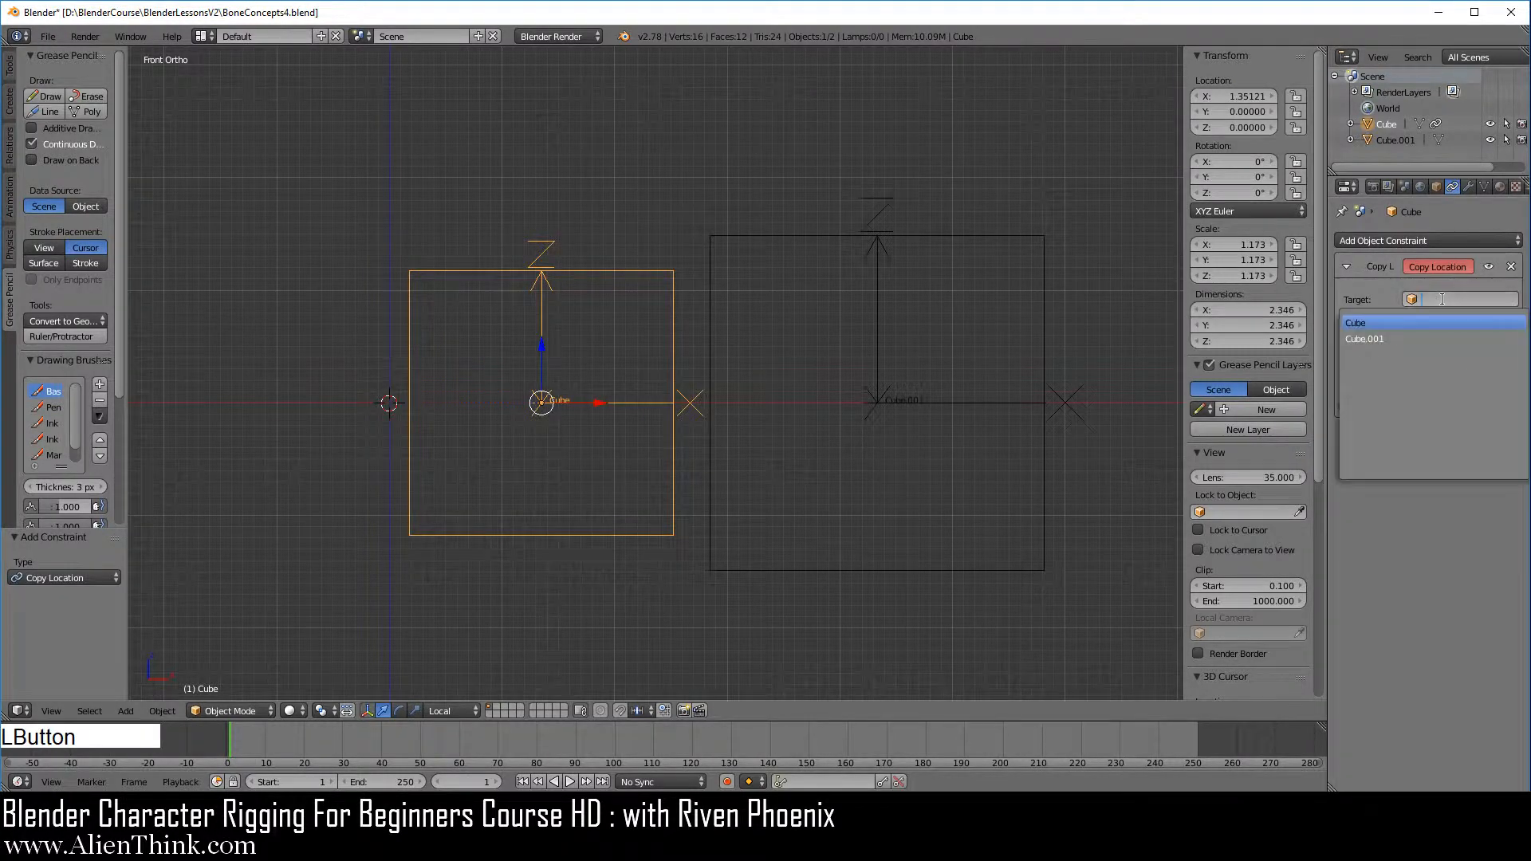
left_click(1393, 338)
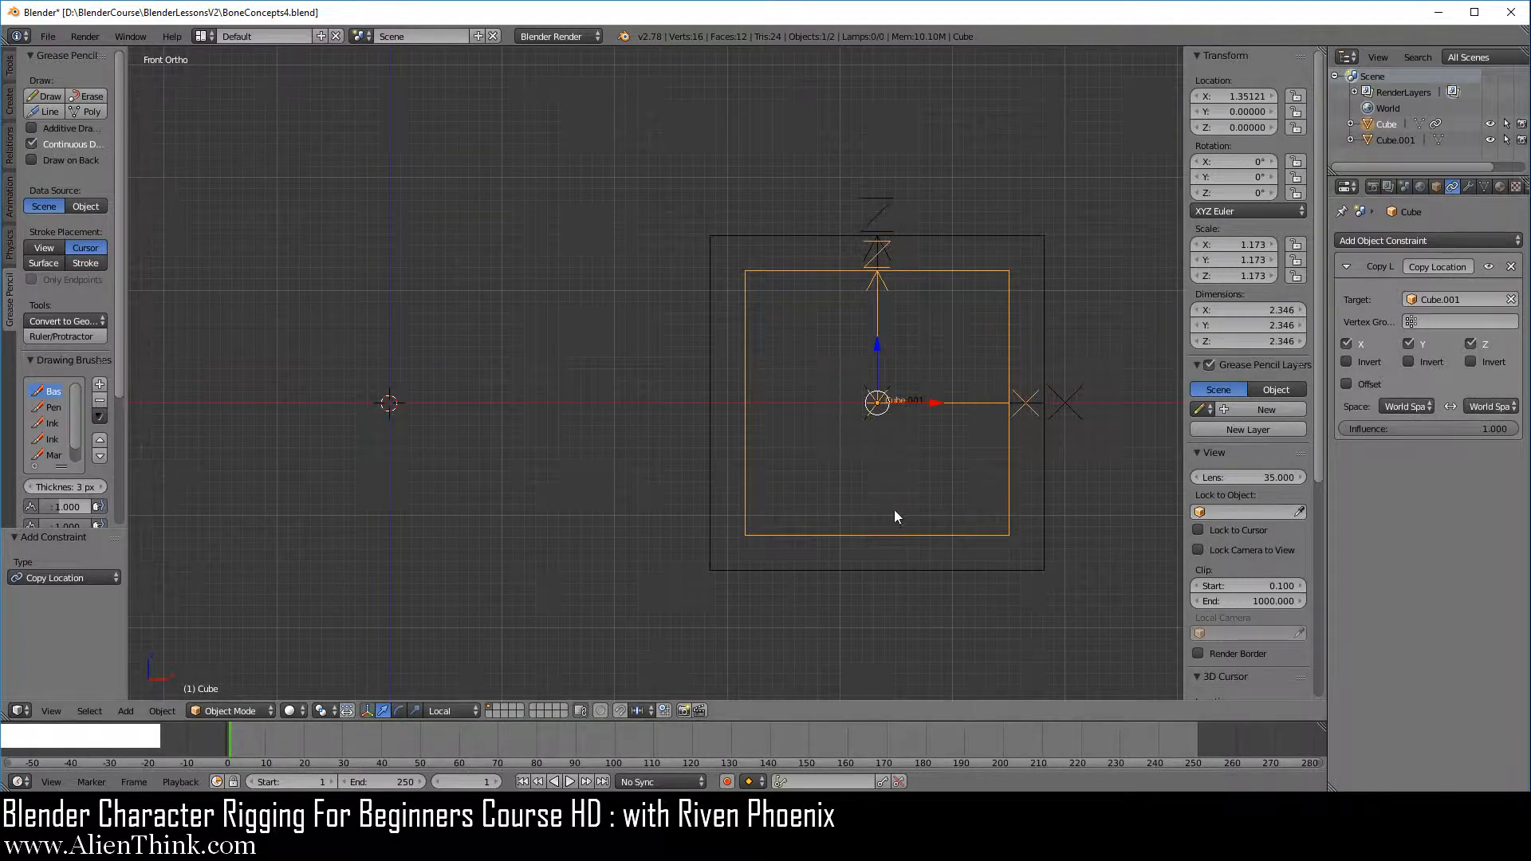
Try the Offset option on the smaller cube's Copy Location constraint by test-moving the larger cube, and switch Offset off again
scroll(928, 394, "down", 1)
middle_click_drag(927, 388, 805, 451, "shift")
left_click(1348, 383)
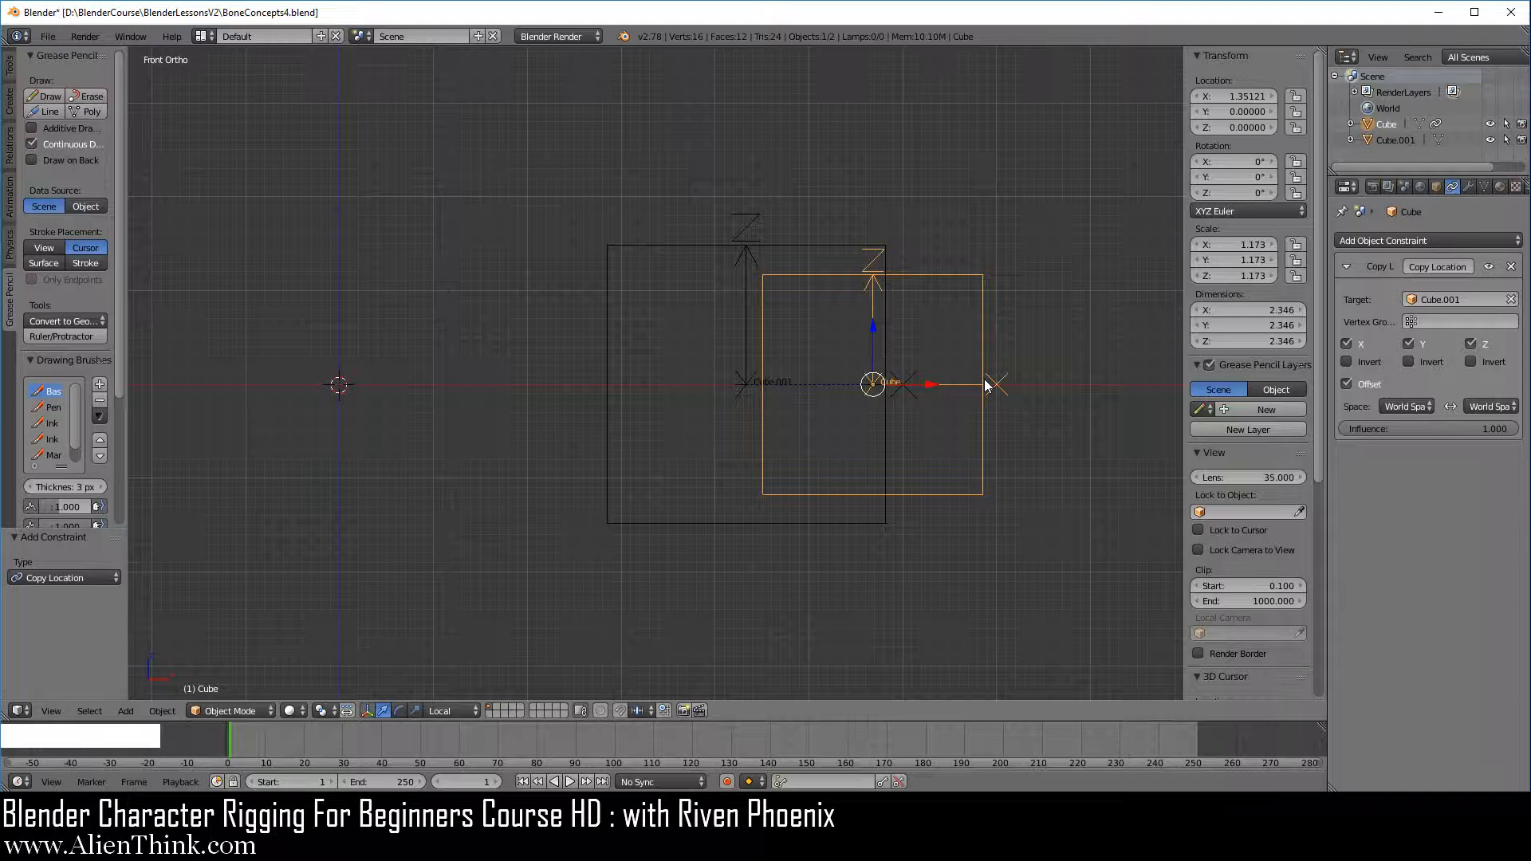
right_click(608, 371)
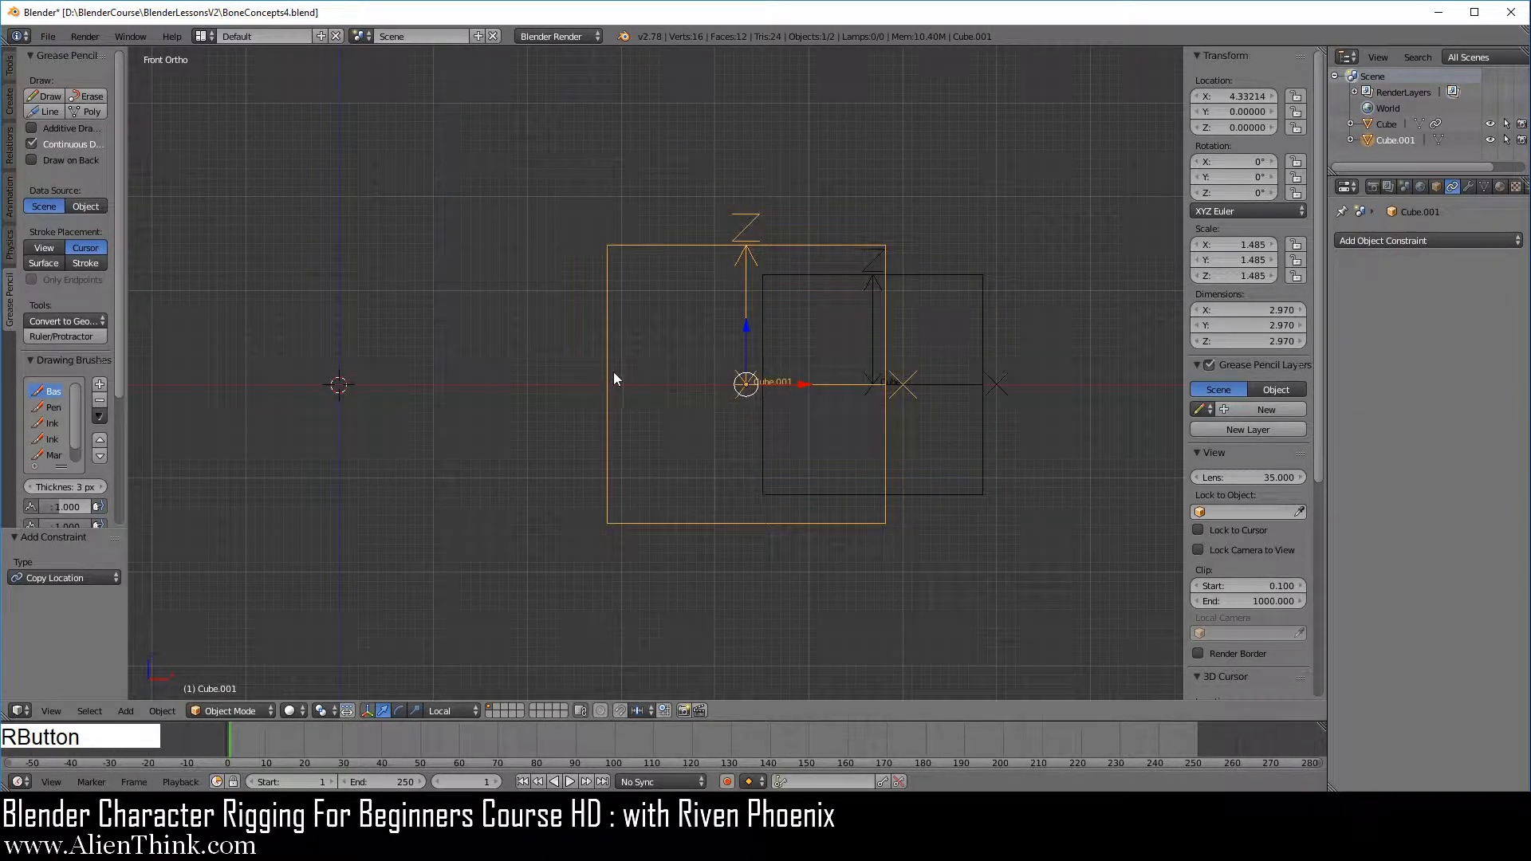
key("g")
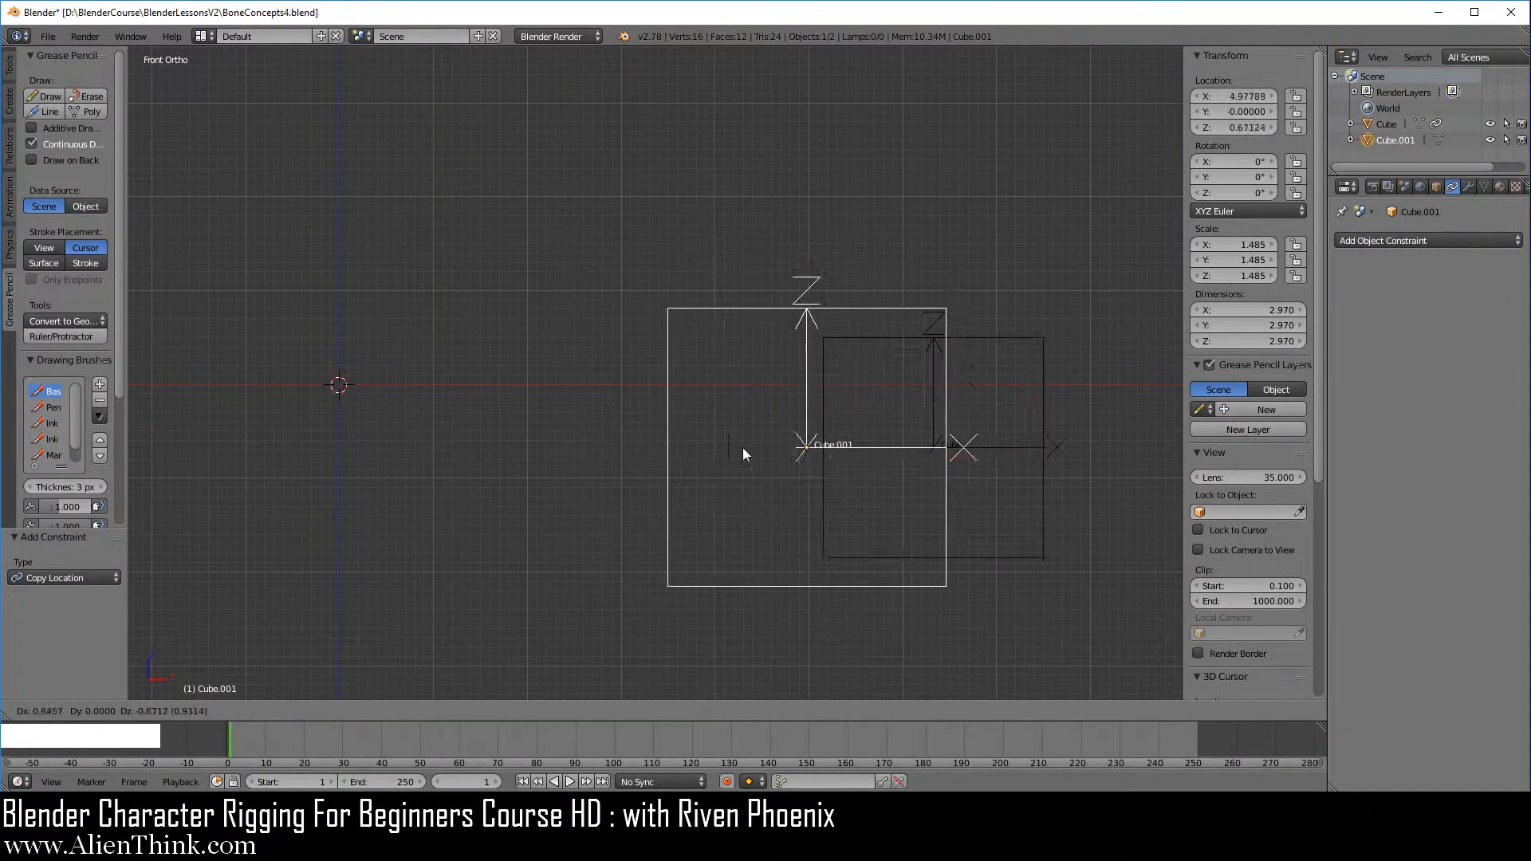
right_click(666, 386)
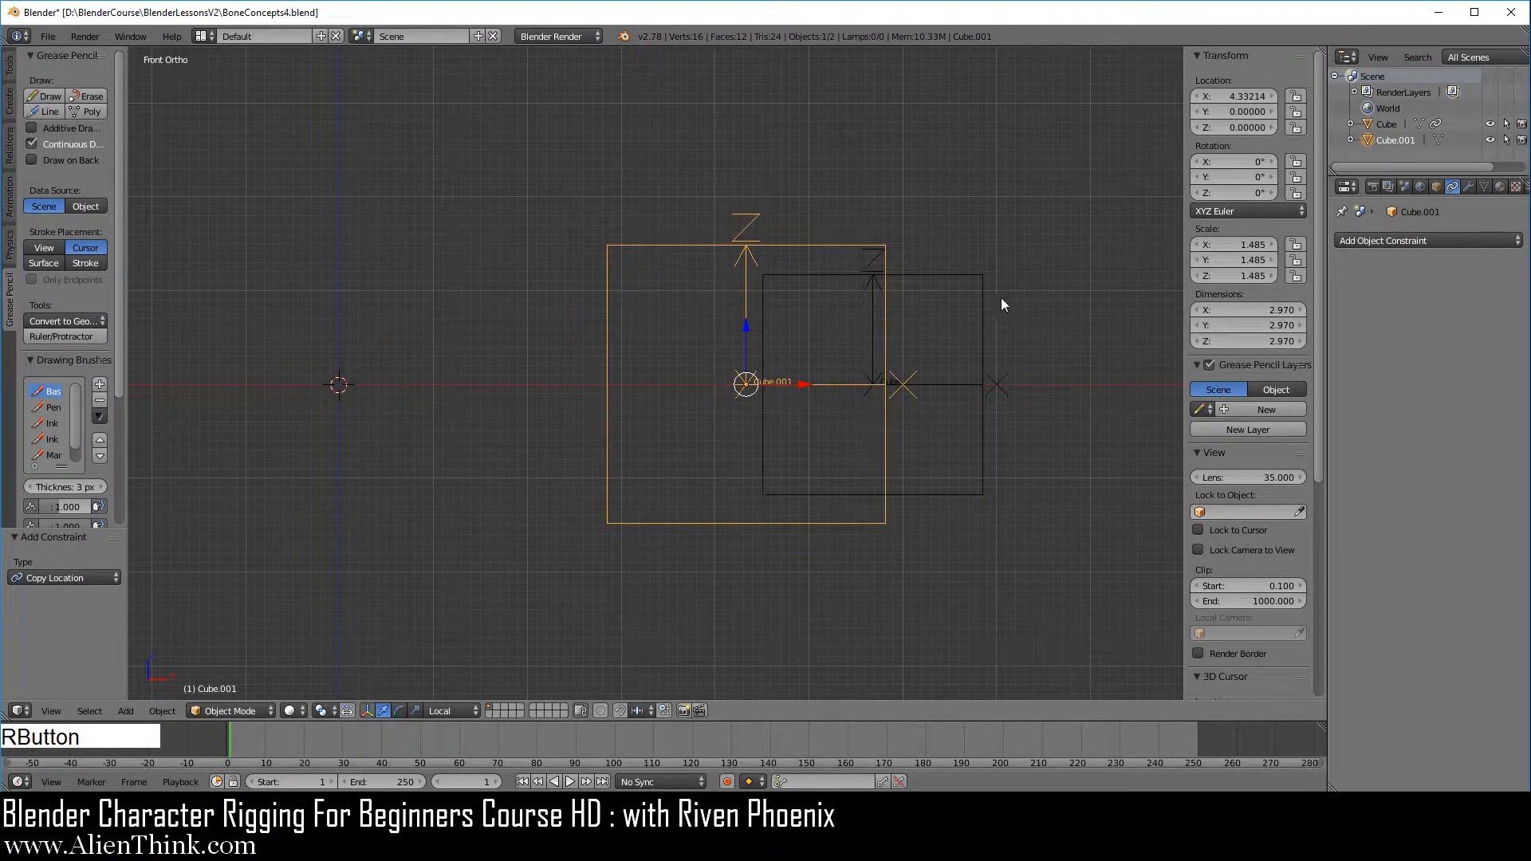
right_click(983, 329)
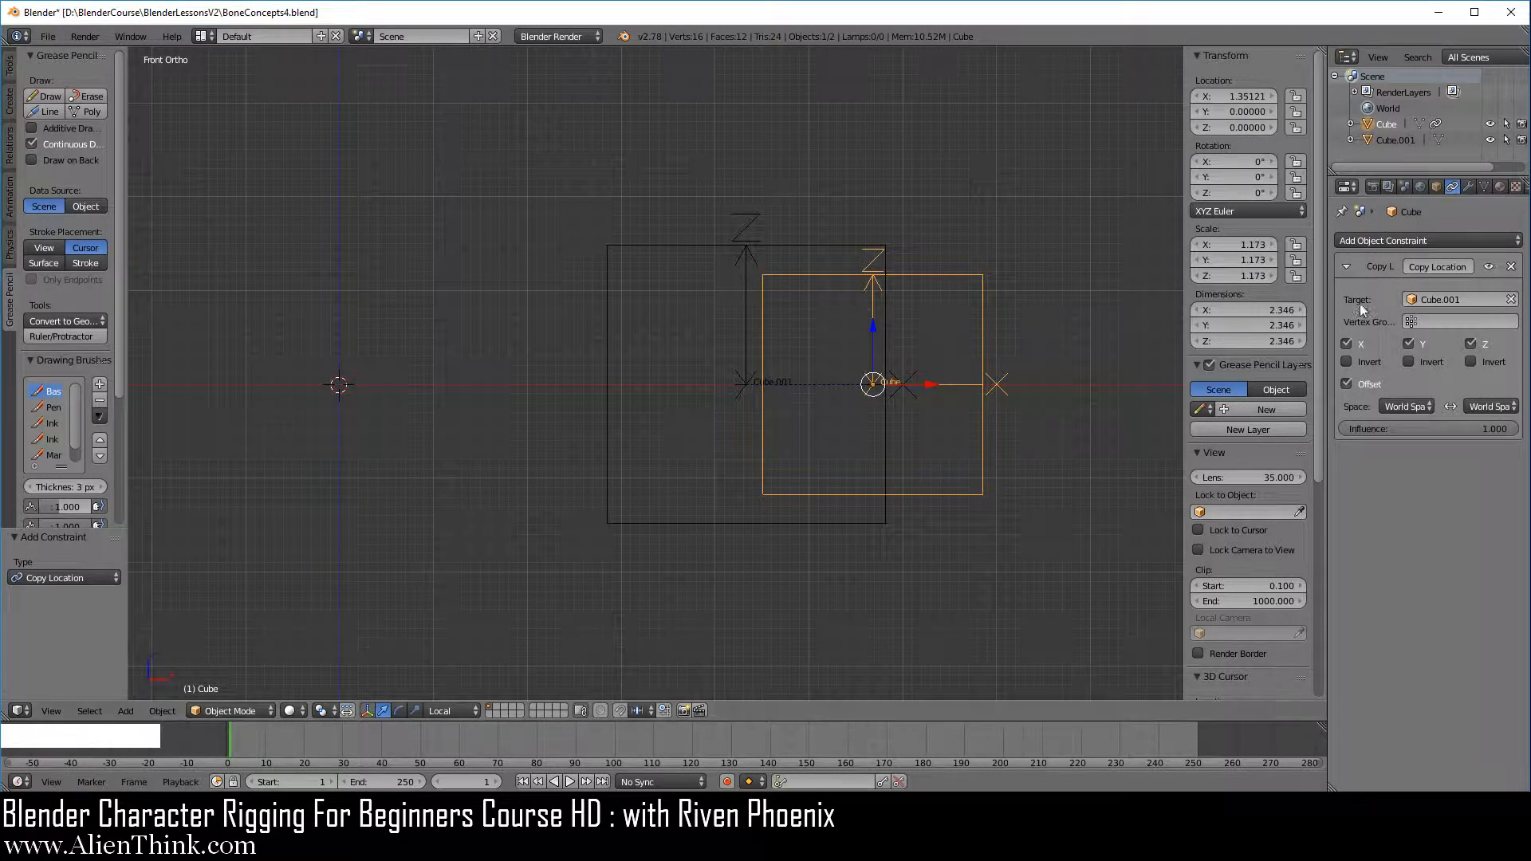
left_click(1363, 384)
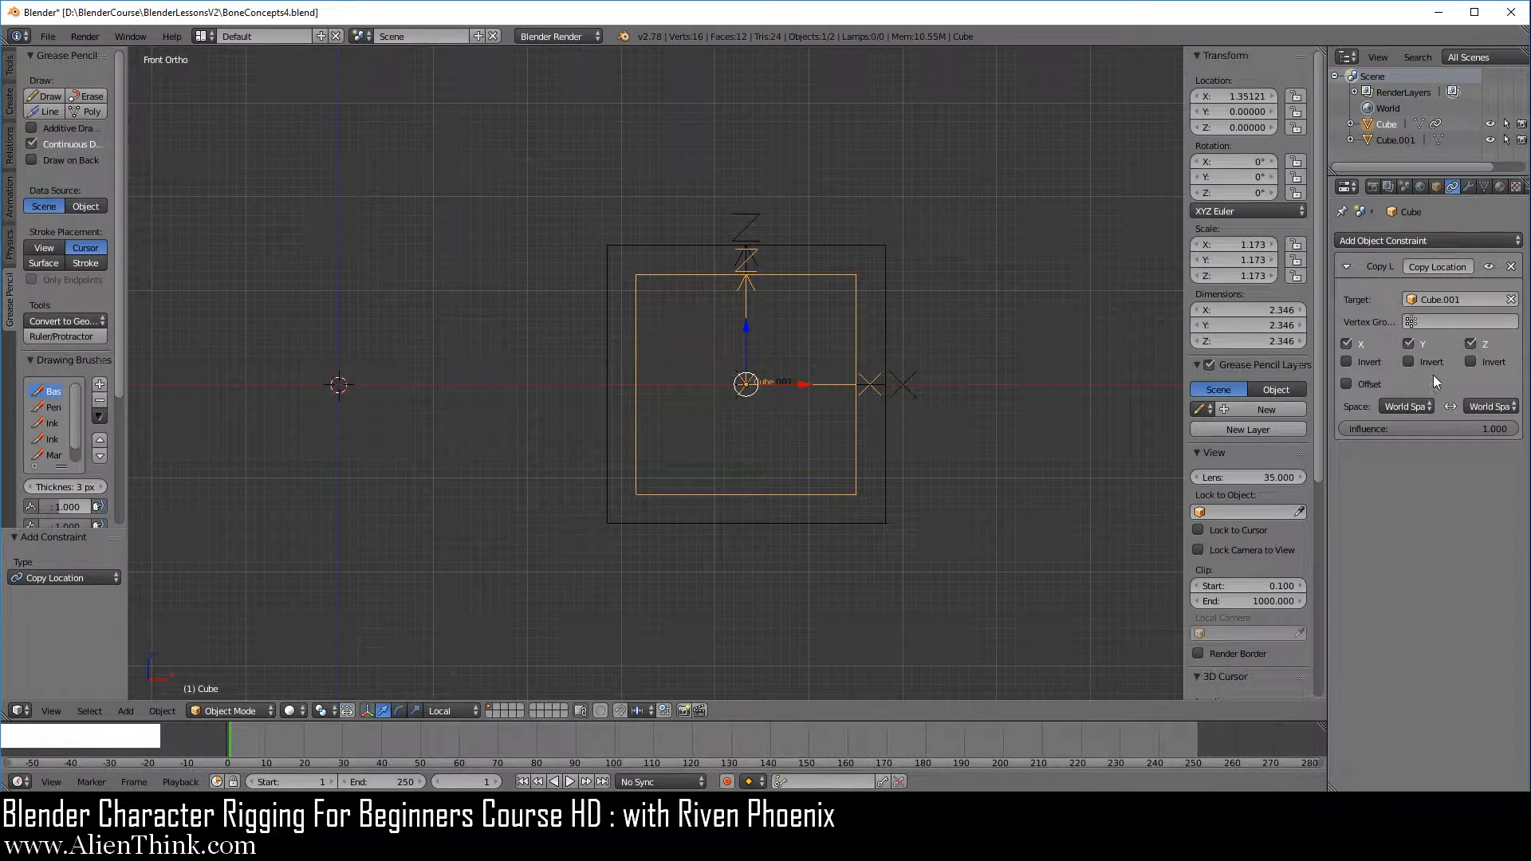
Add a second Copy Location constraint to the smaller cube, targeting Cube.001 with Offset enabled
left_click(1431, 242)
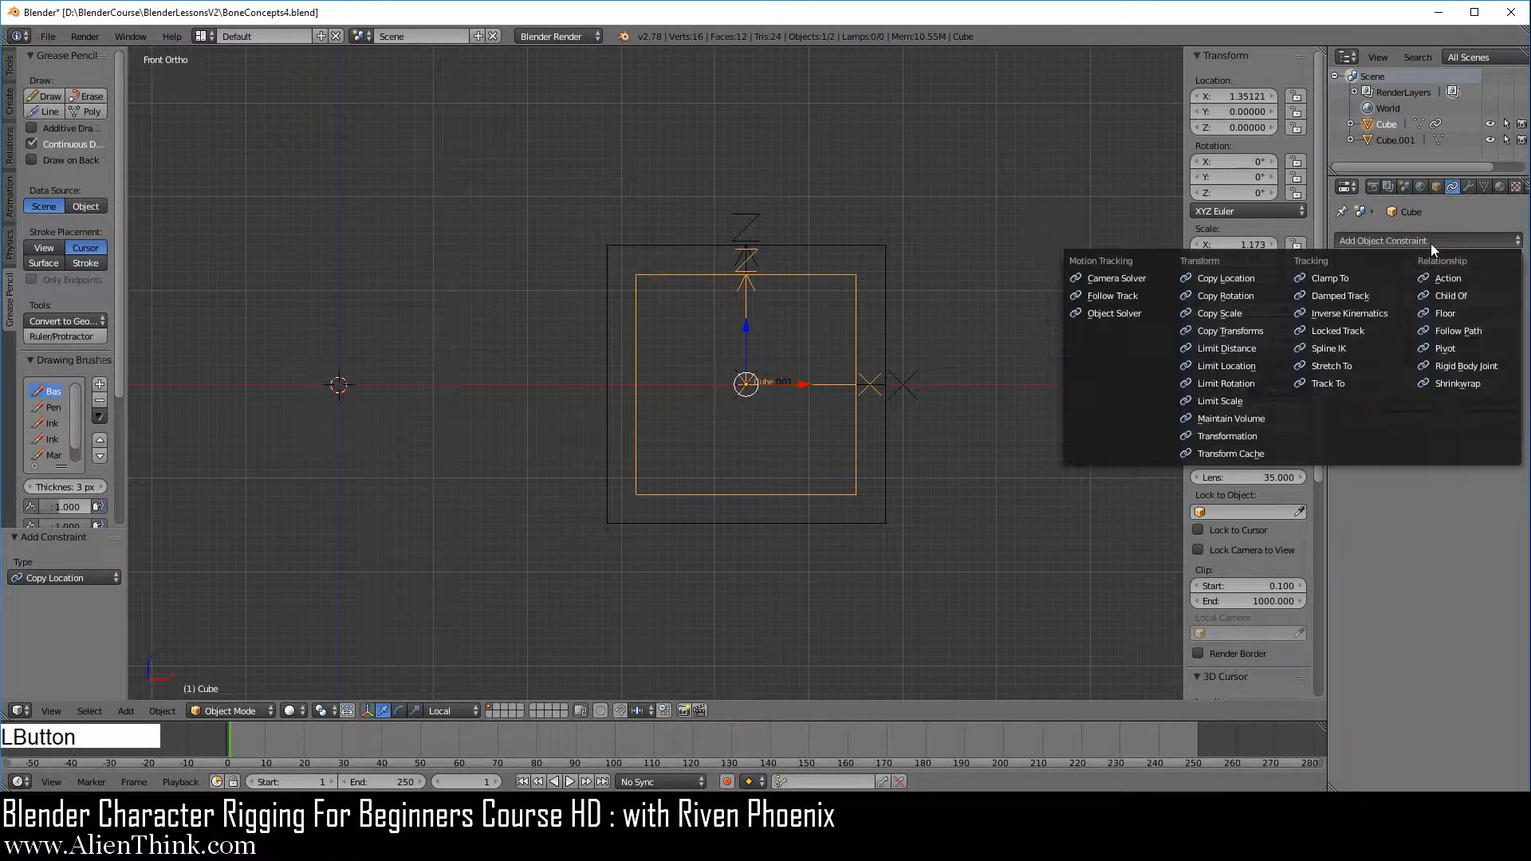
left_click(1265, 279)
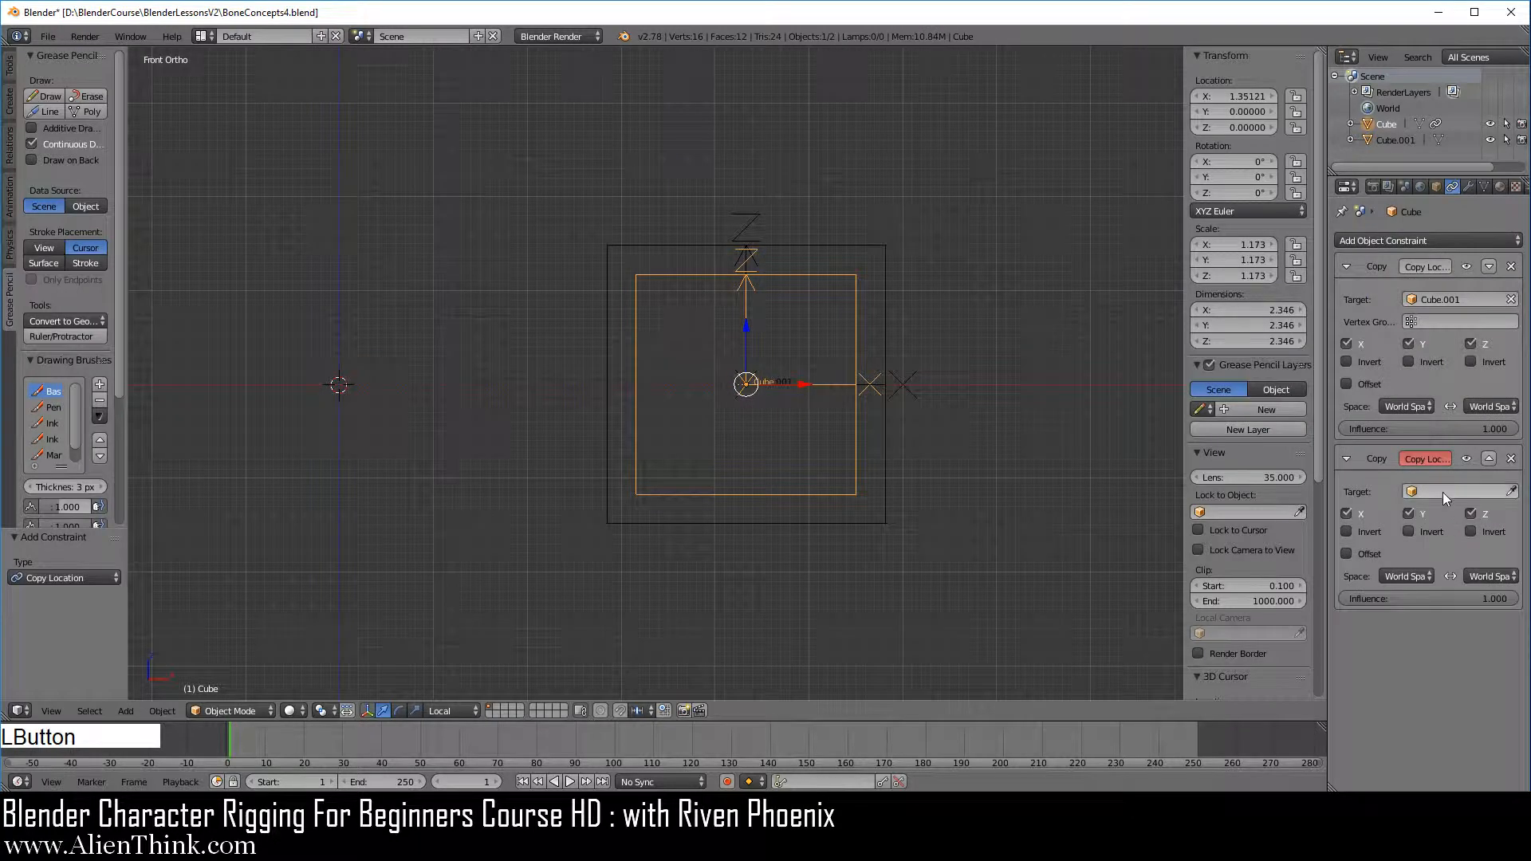
left_click(1443, 491)
left_click(1366, 531)
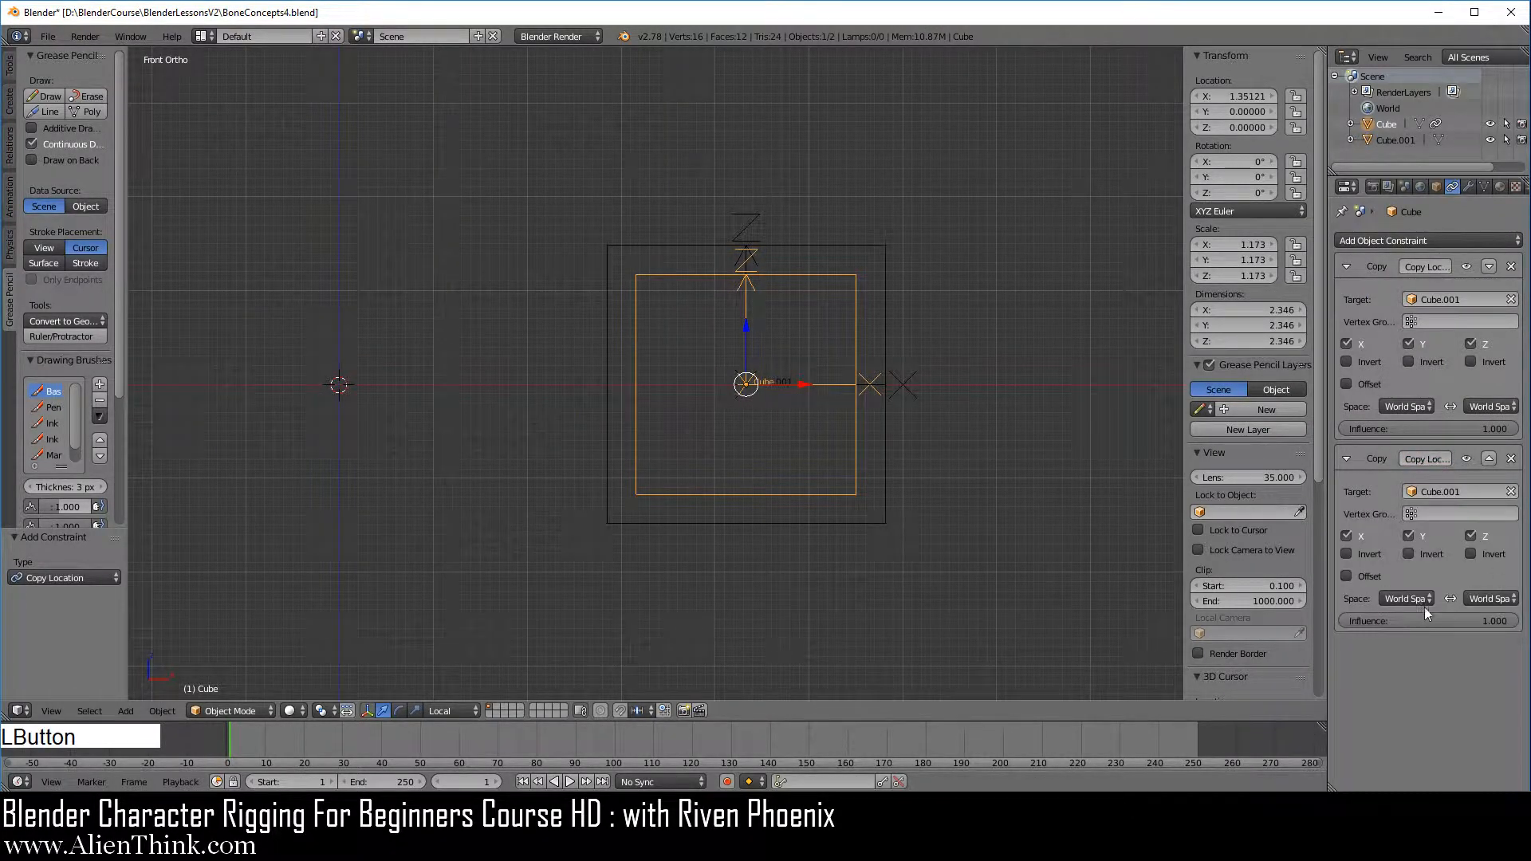
left_click(1347, 575)
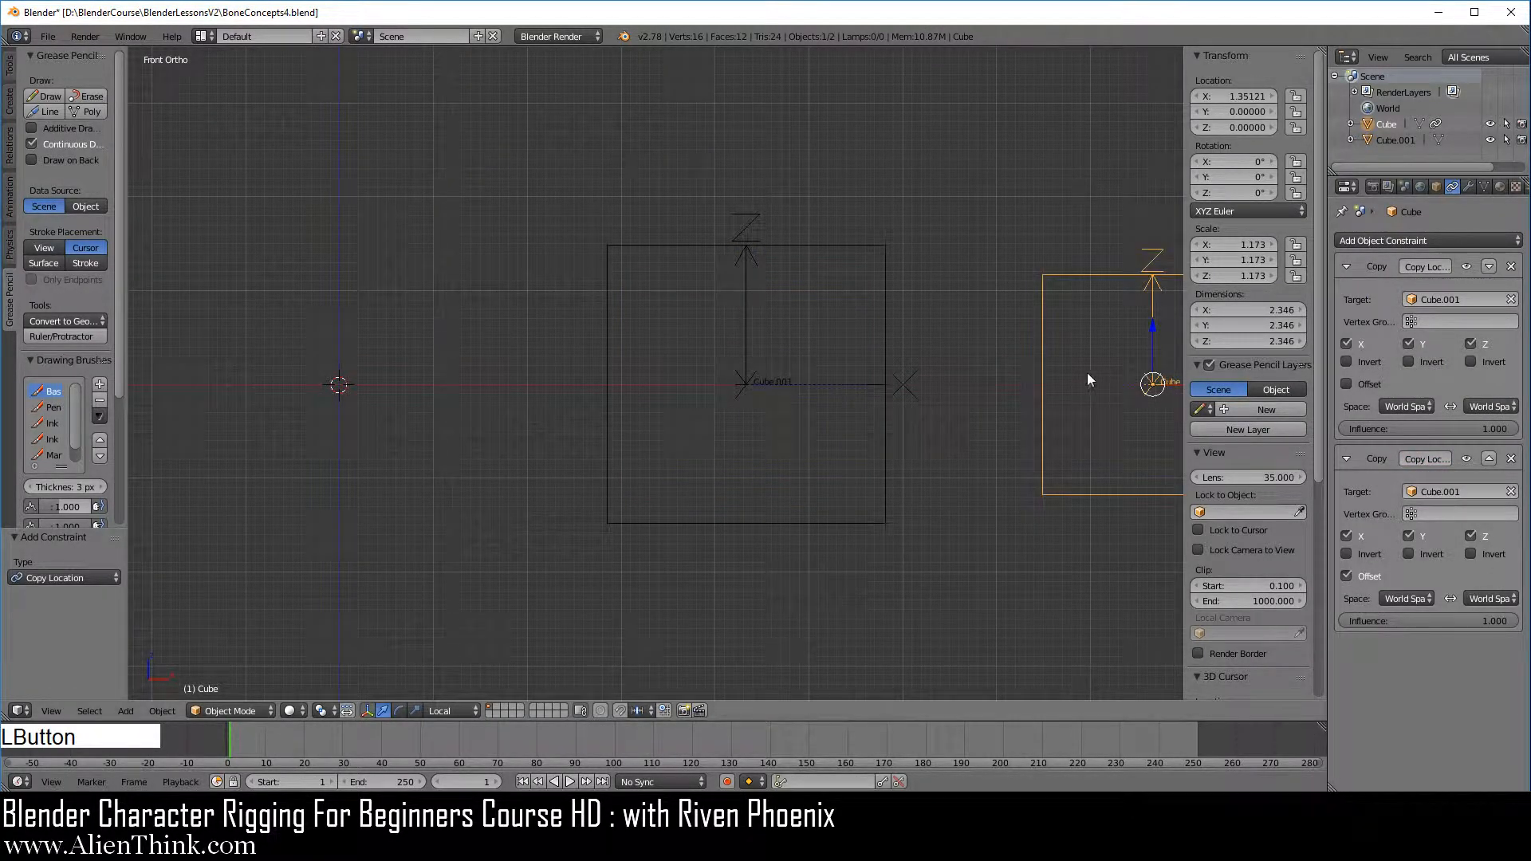
Draw straight grease pencil lines from the world origin through the larger cube's centre to the smaller cube's centre
scroll(1088, 372, "down", 1)
middle_click_drag(1007, 447, 859, 421, "shift")
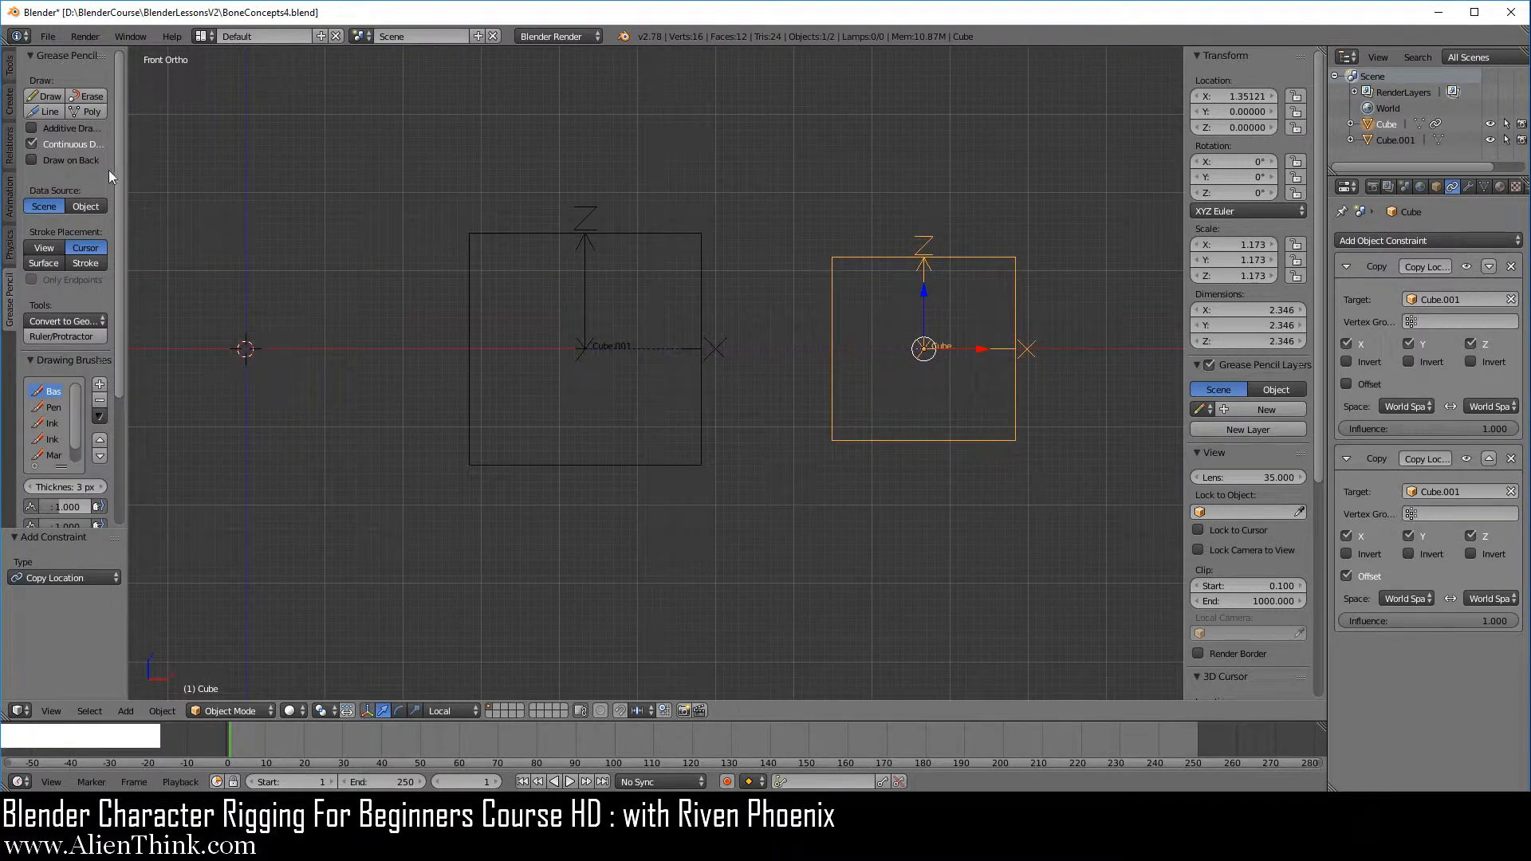
left_click(45, 111)
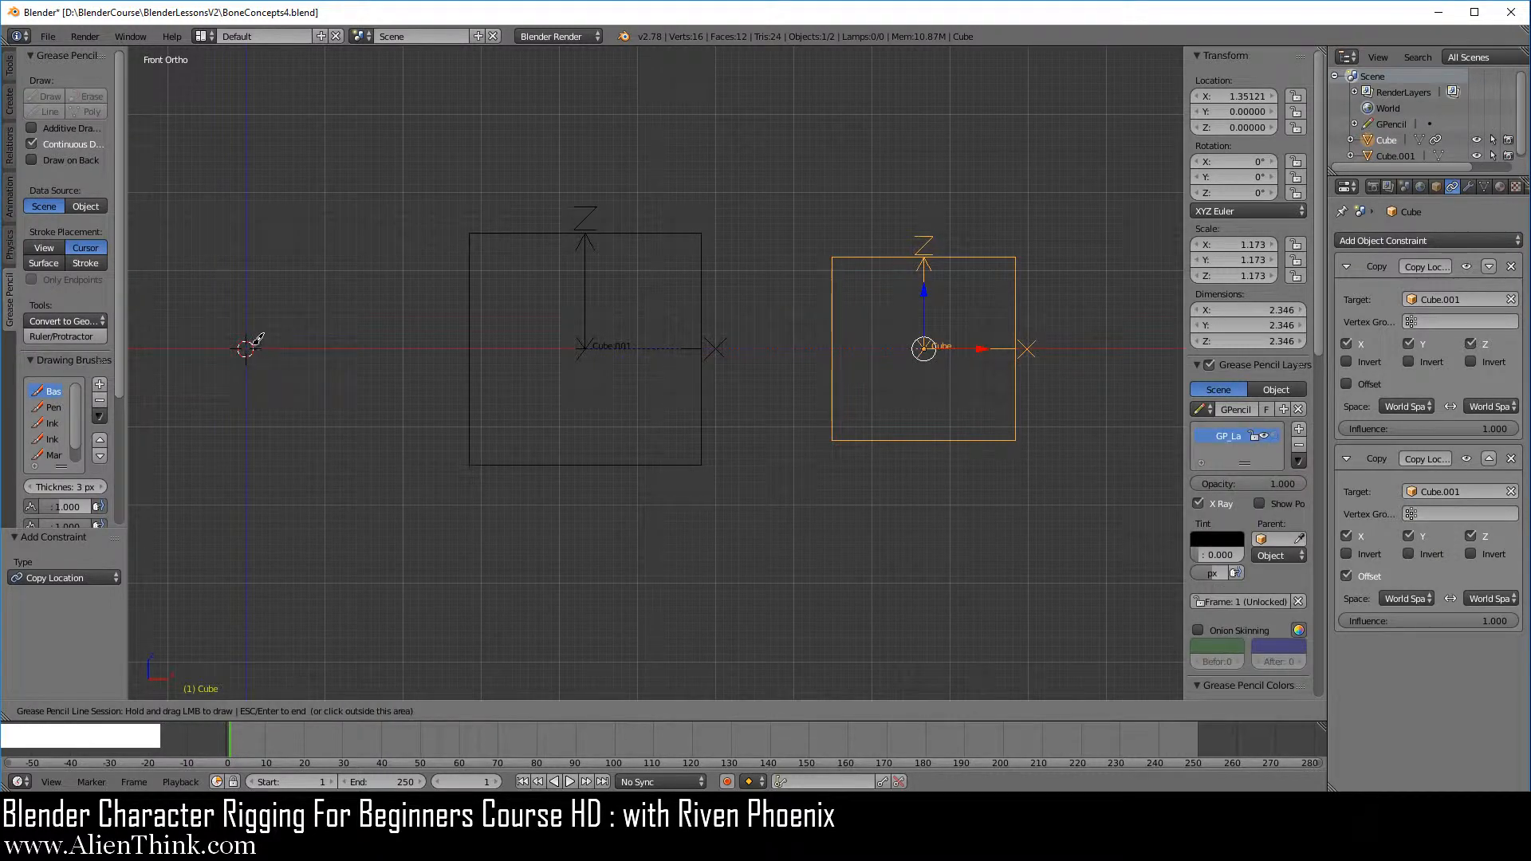
mouse_move(247, 346)
left_mouse_down()
mouse_move(403, 423)
mouse_move(574, 410)
mouse_move(590, 333)
mouse_move(882, 444)
mouse_move(931, 341)
left_mouse_up()
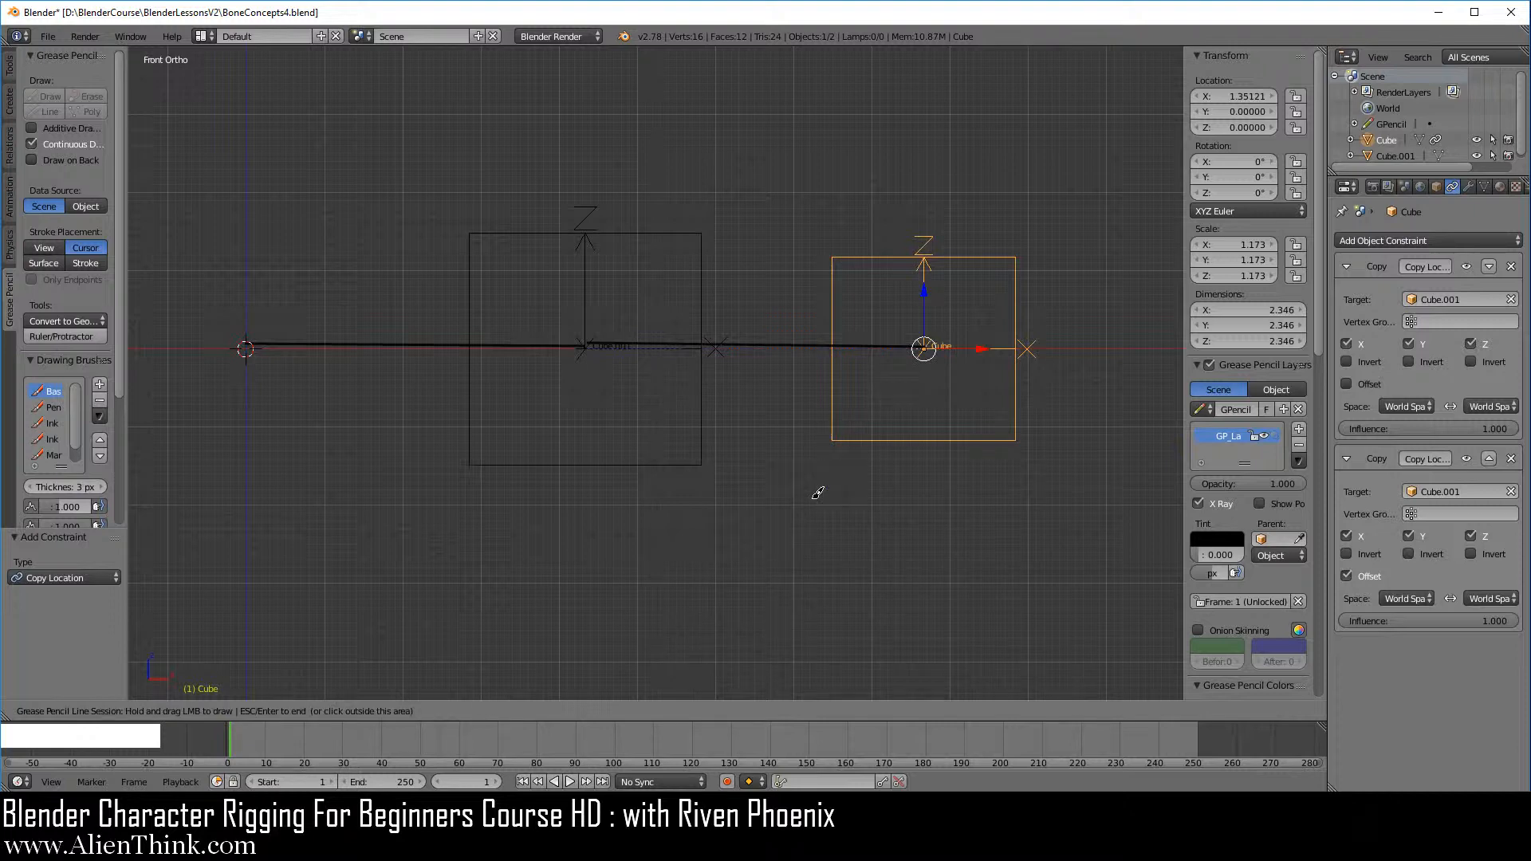
key("Escape")
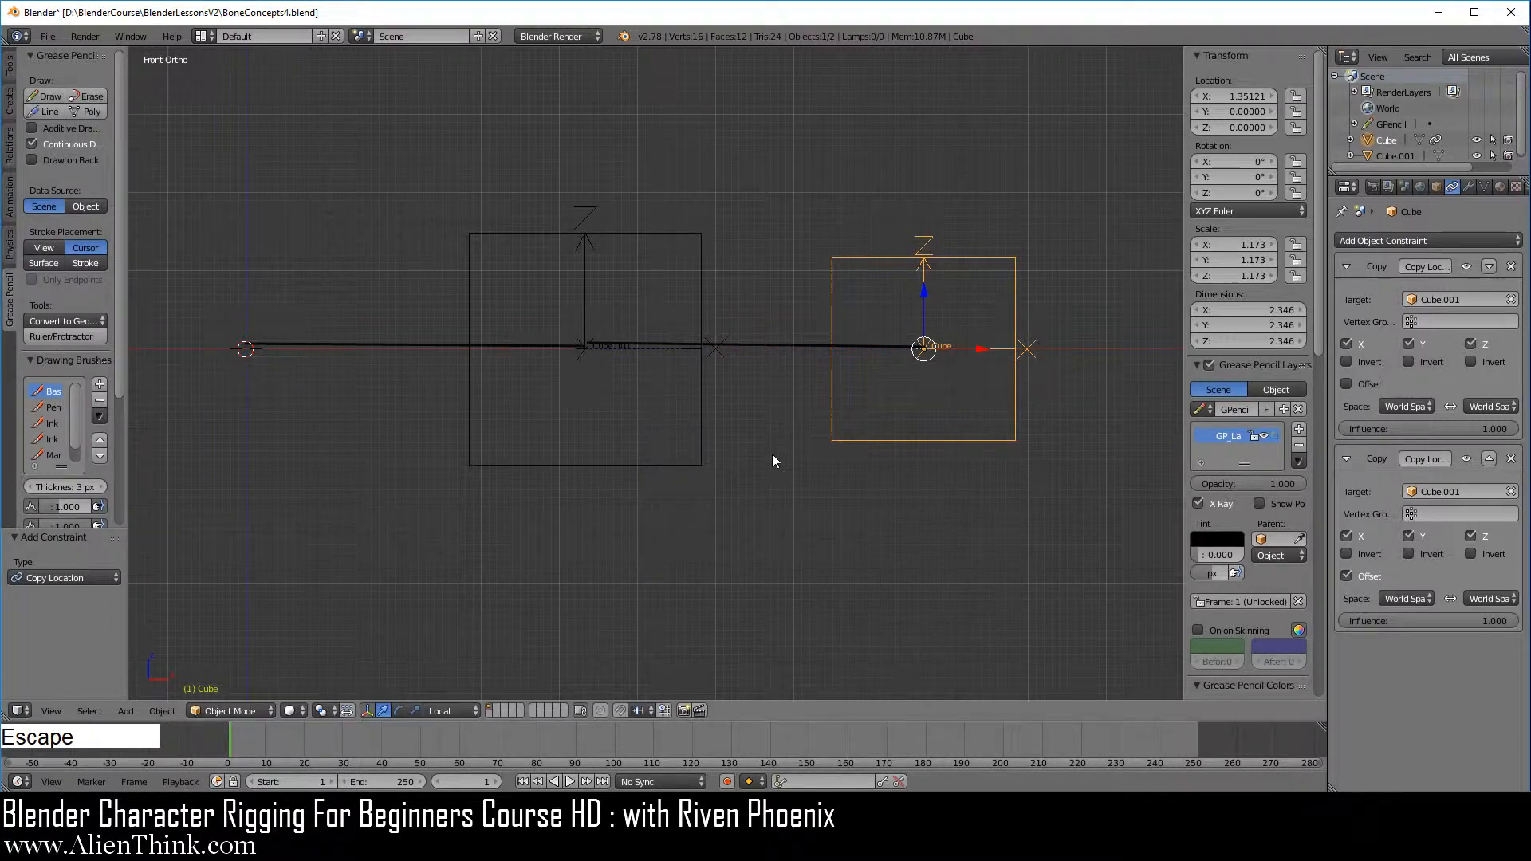
Move the larger cube about 0.28 units in the negative X direction
right_click(700, 426)
mouse_move(638, 354)
left_mouse_down()
mouse_move(562, 347)
mouse_move(523, 363)
mouse_move(725, 364)
mouse_move(567, 367)
mouse_move(710, 361)
mouse_move(620, 376)
left_mouse_up()
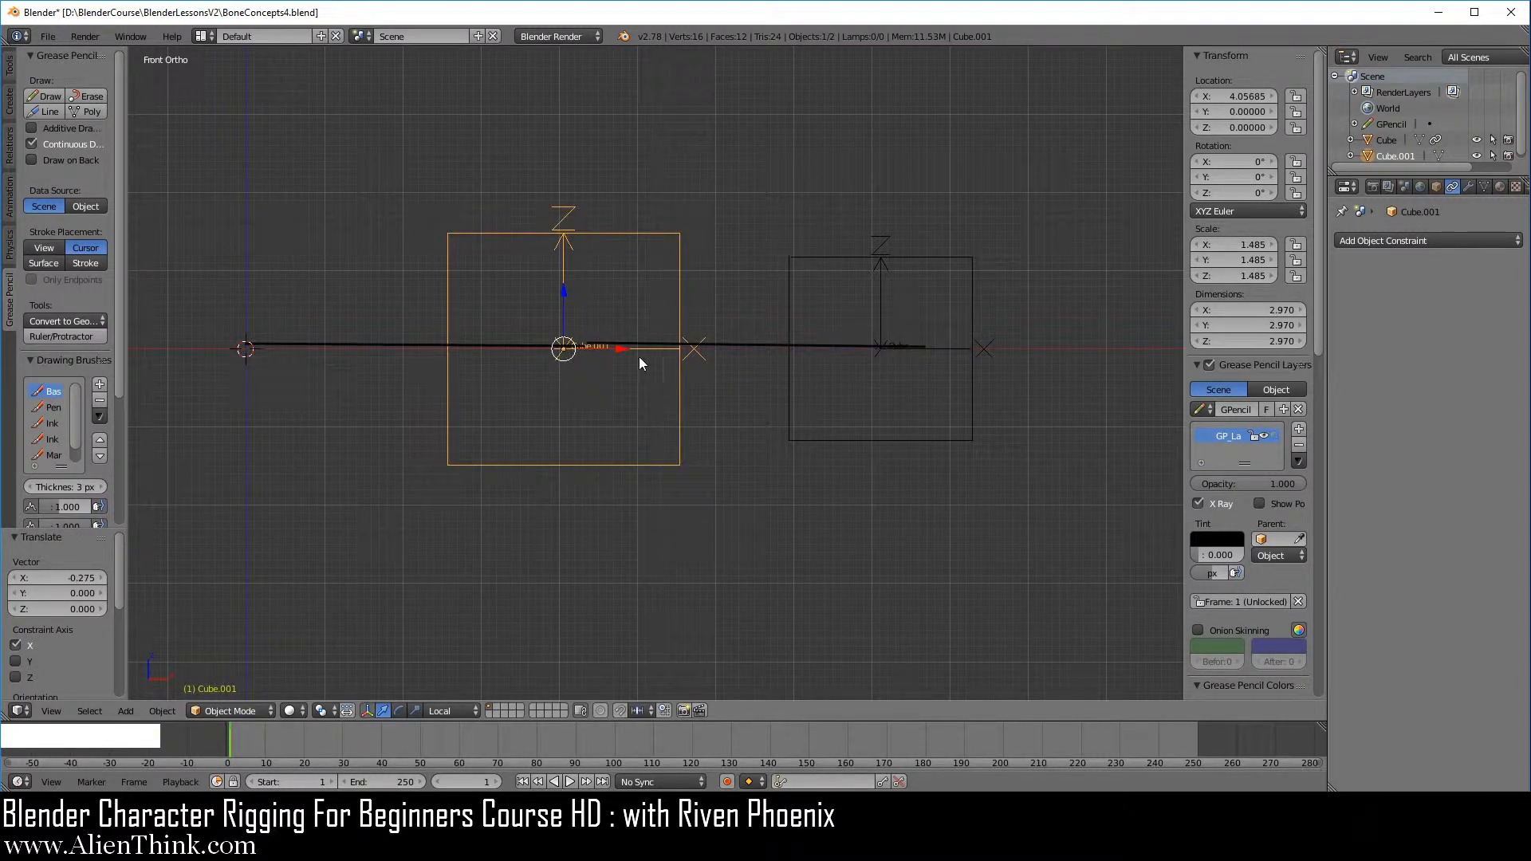
Add a third Copy Location constraint to the smaller cube, targeting Cube.001 with Offset enabled
right_click(905, 441)
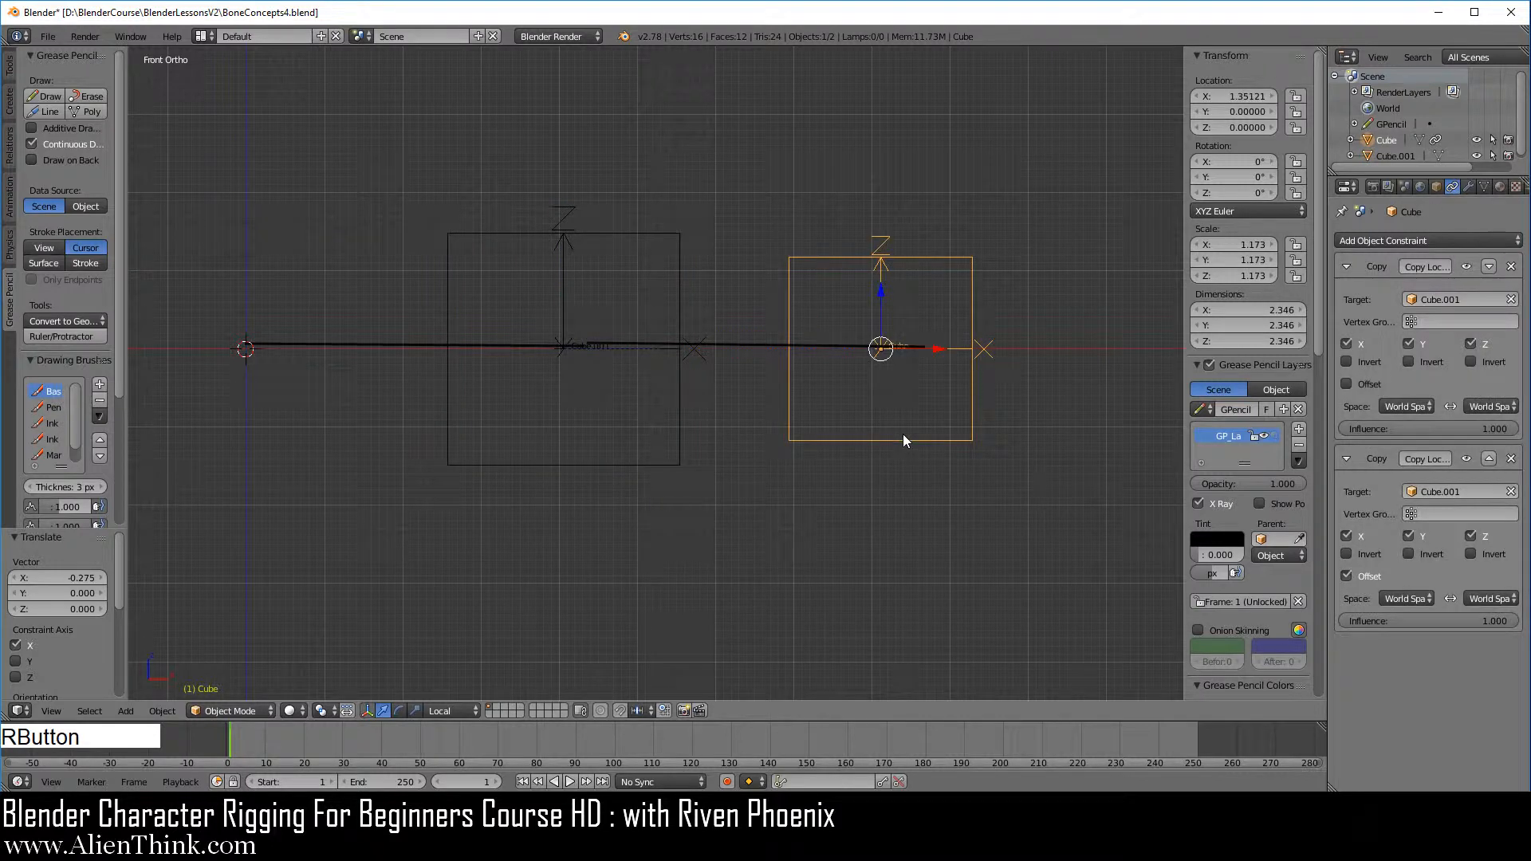
left_click(1429, 240)
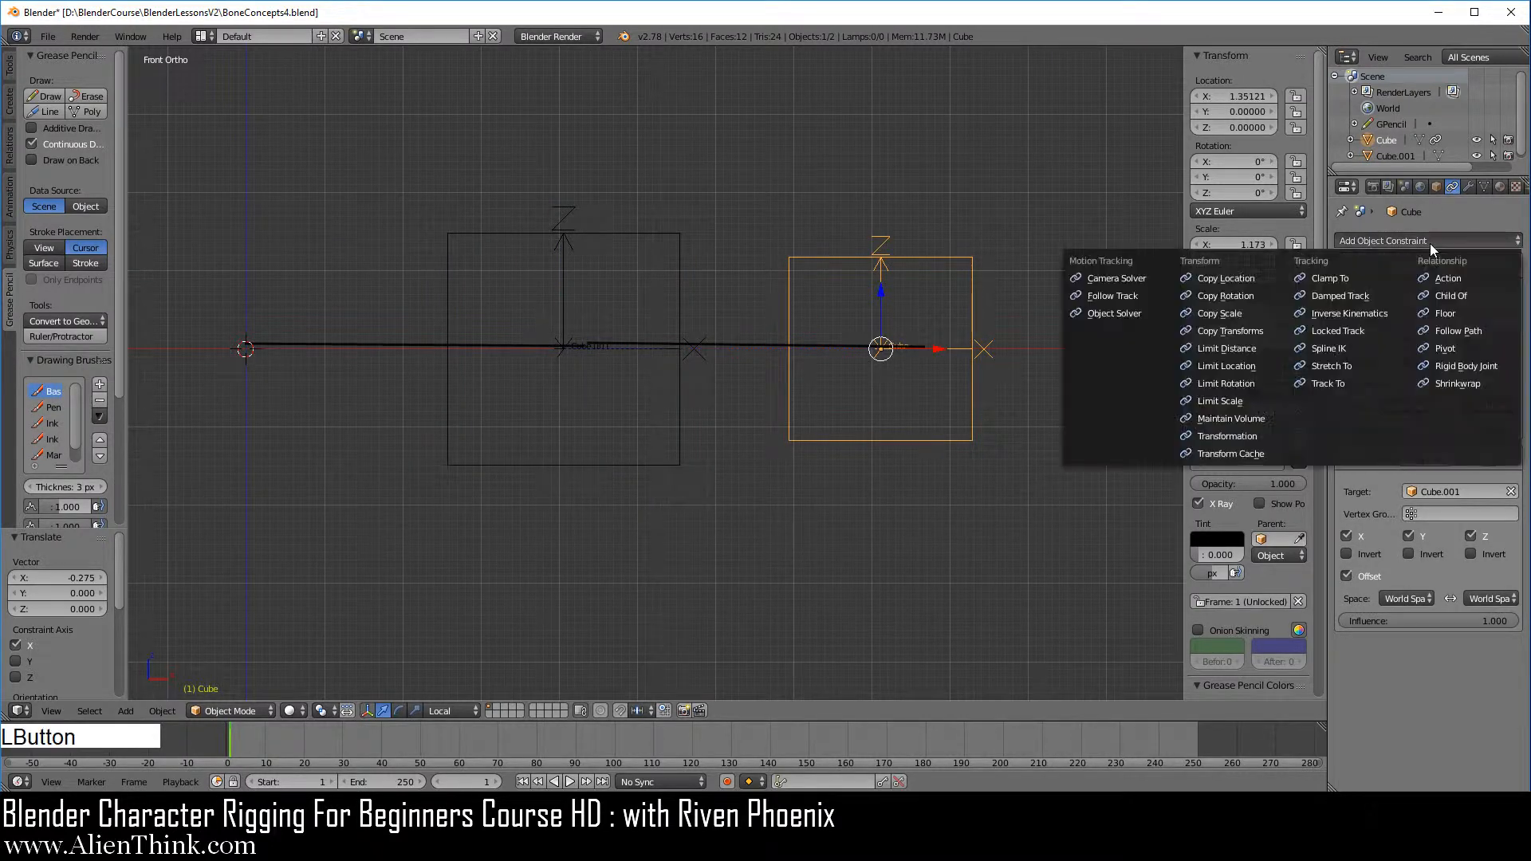
left_click(1239, 279)
scroll(1447, 671, "down", 1)
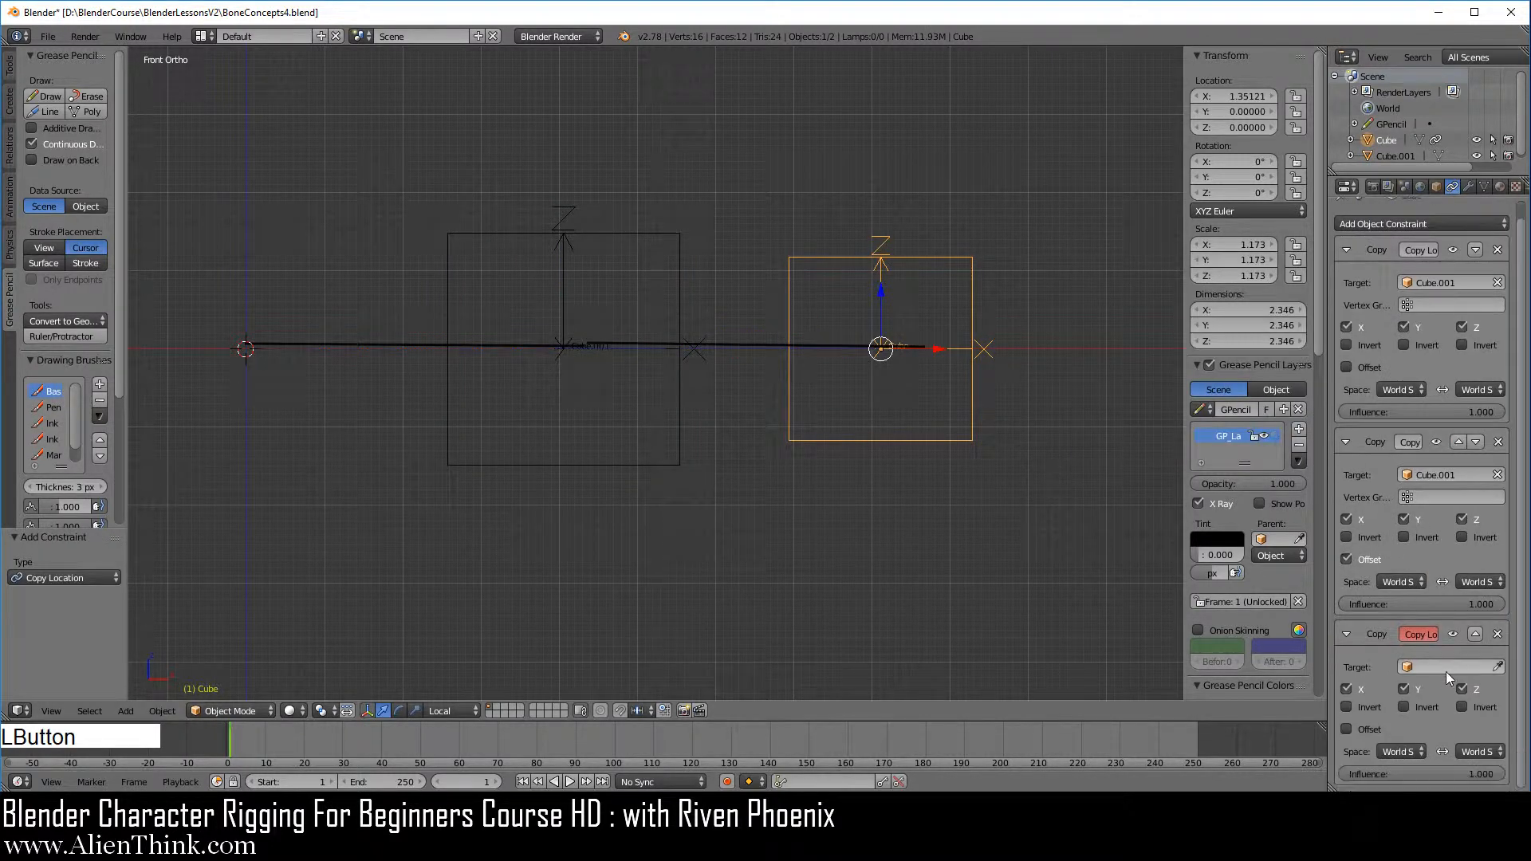
left_click(1442, 667)
left_click(1371, 525)
left_click(1431, 670)
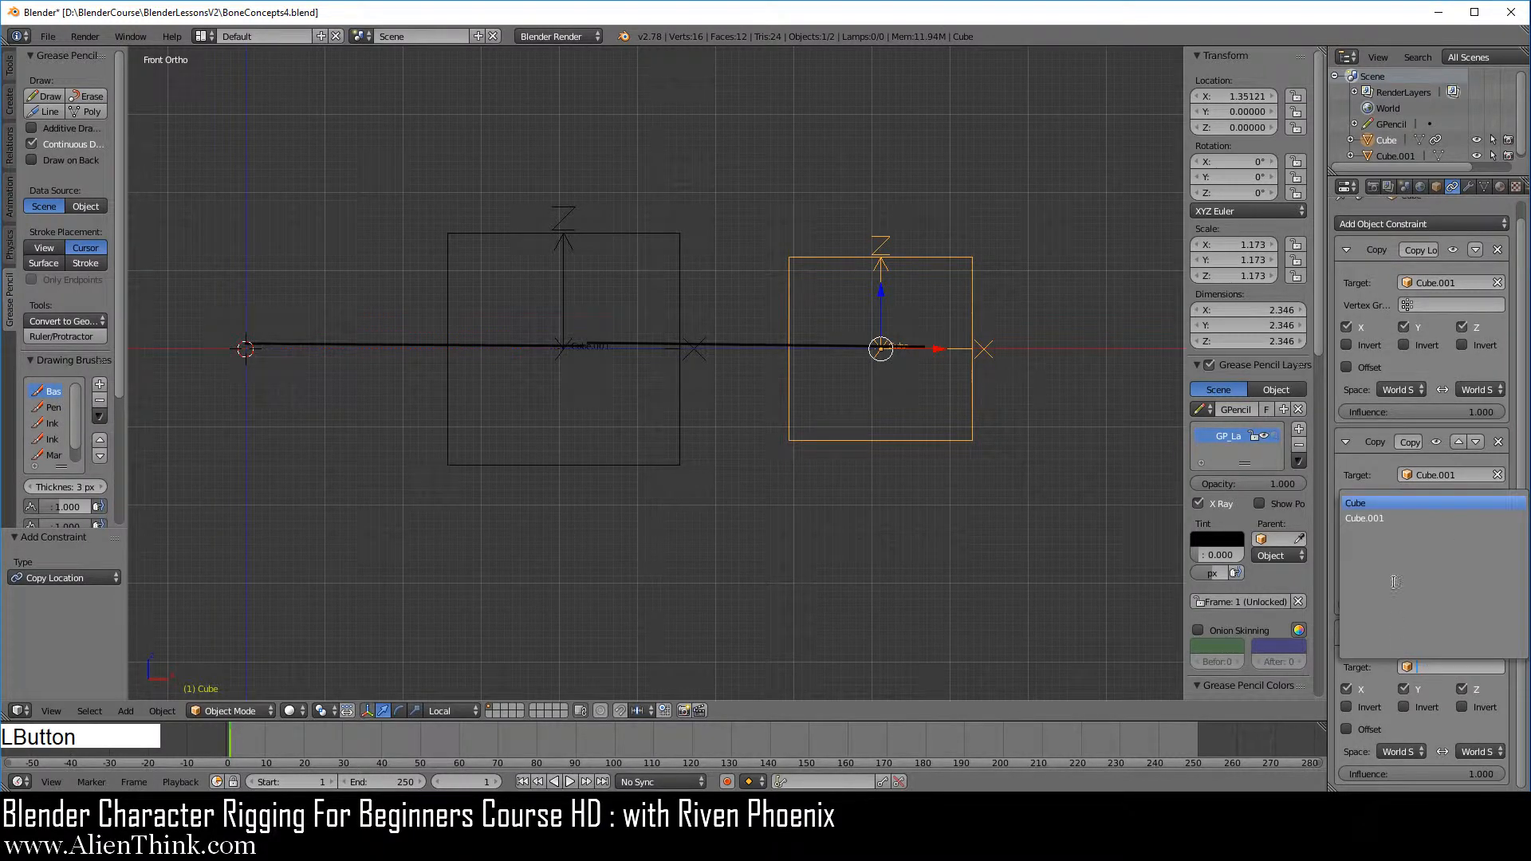
left_click(1385, 517)
left_click(1373, 746)
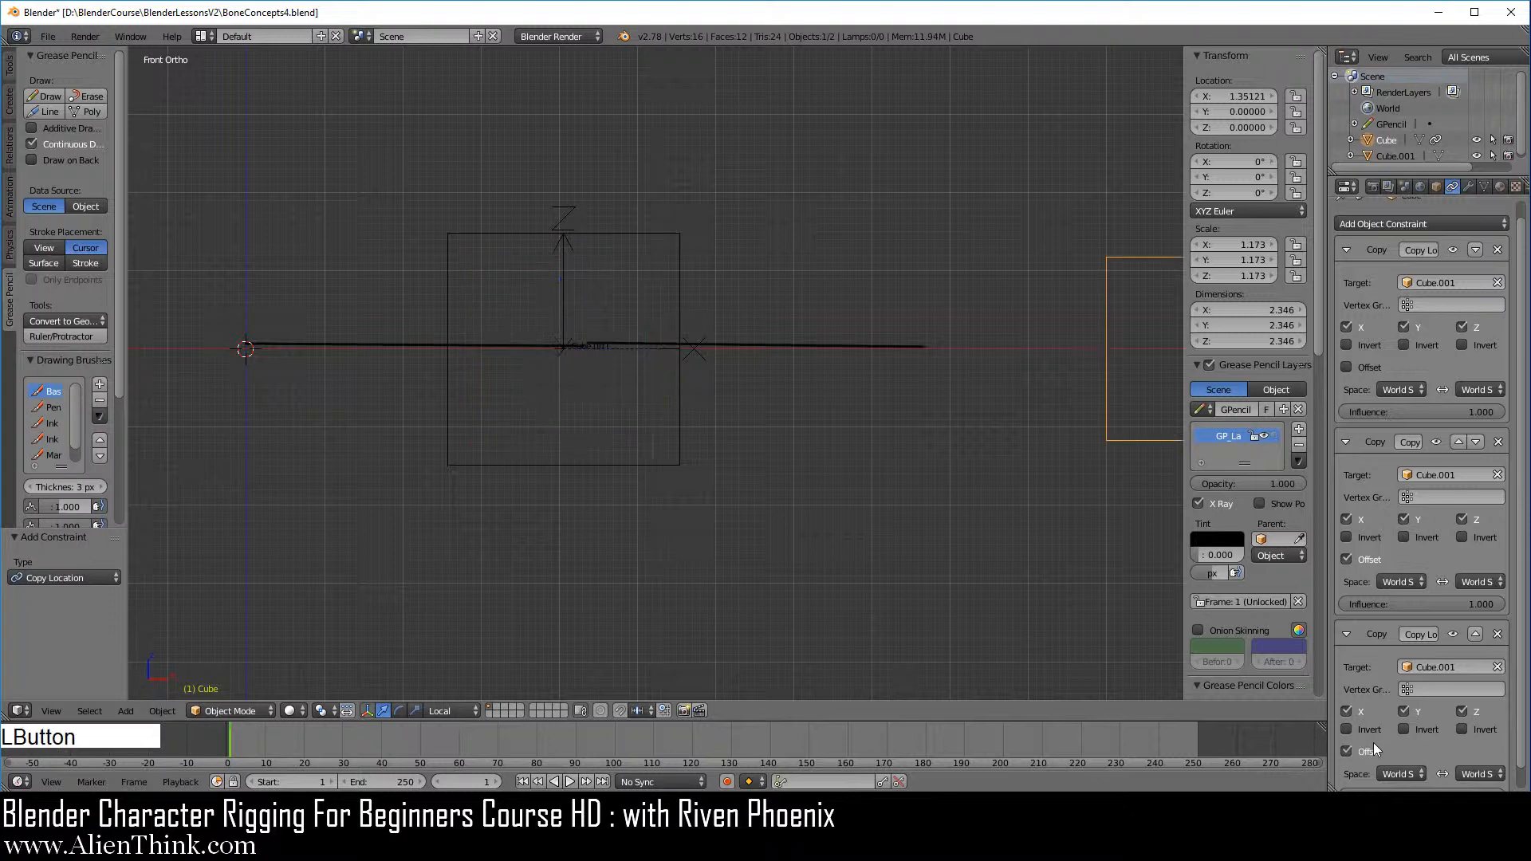
Test-move the larger cube to check how the smaller cube follows, and cancel the move
scroll(936, 495, "down", 3)
right_click(652, 402)
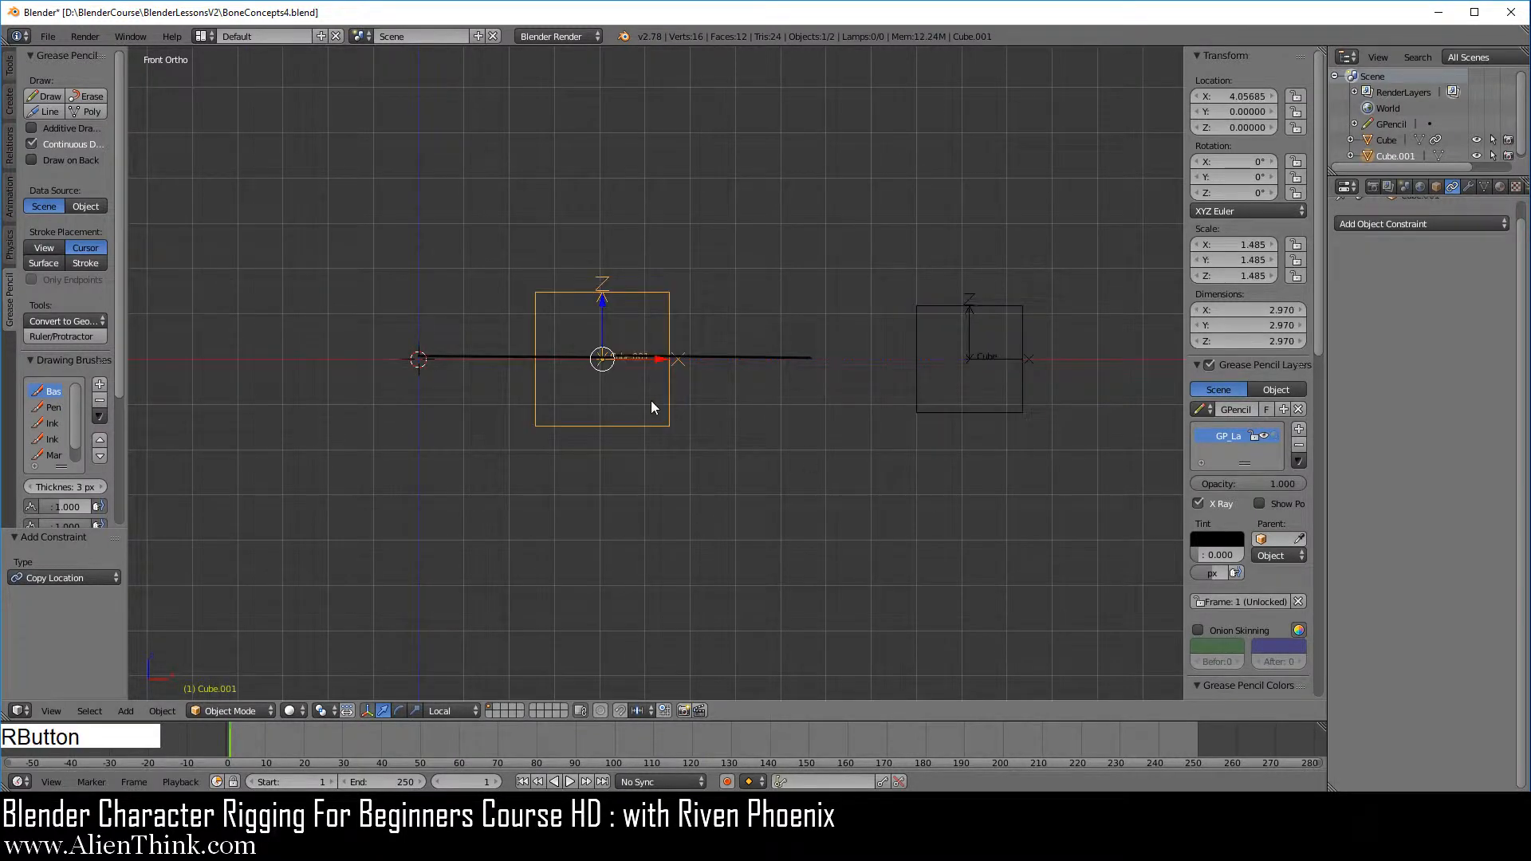
key("g")
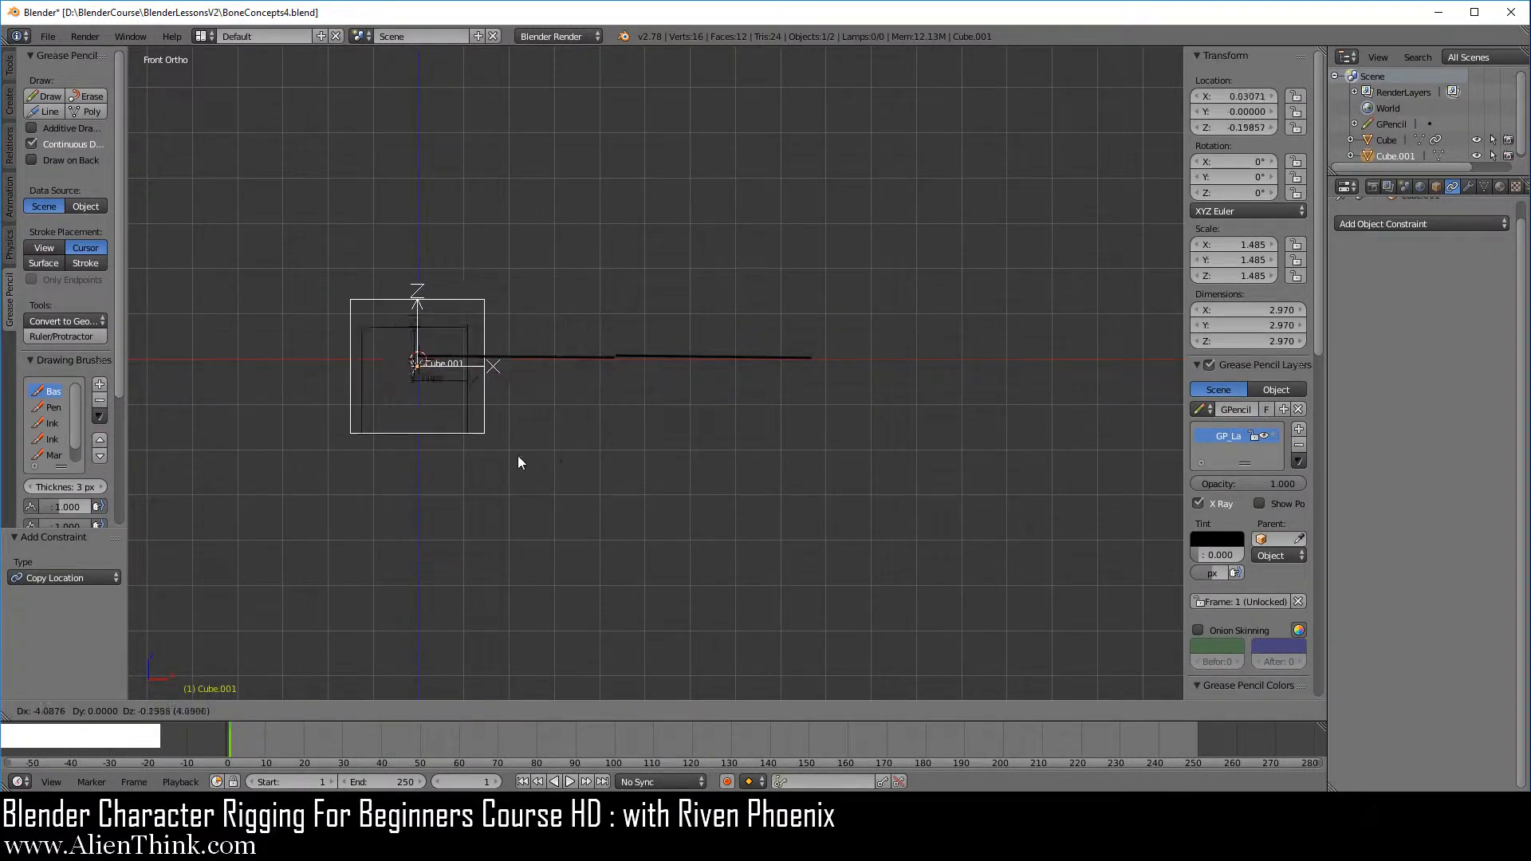
right_click(660, 444)
scroll(738, 469, "up", 2)
middle_click_drag(773, 477, 638, 480, "shift")
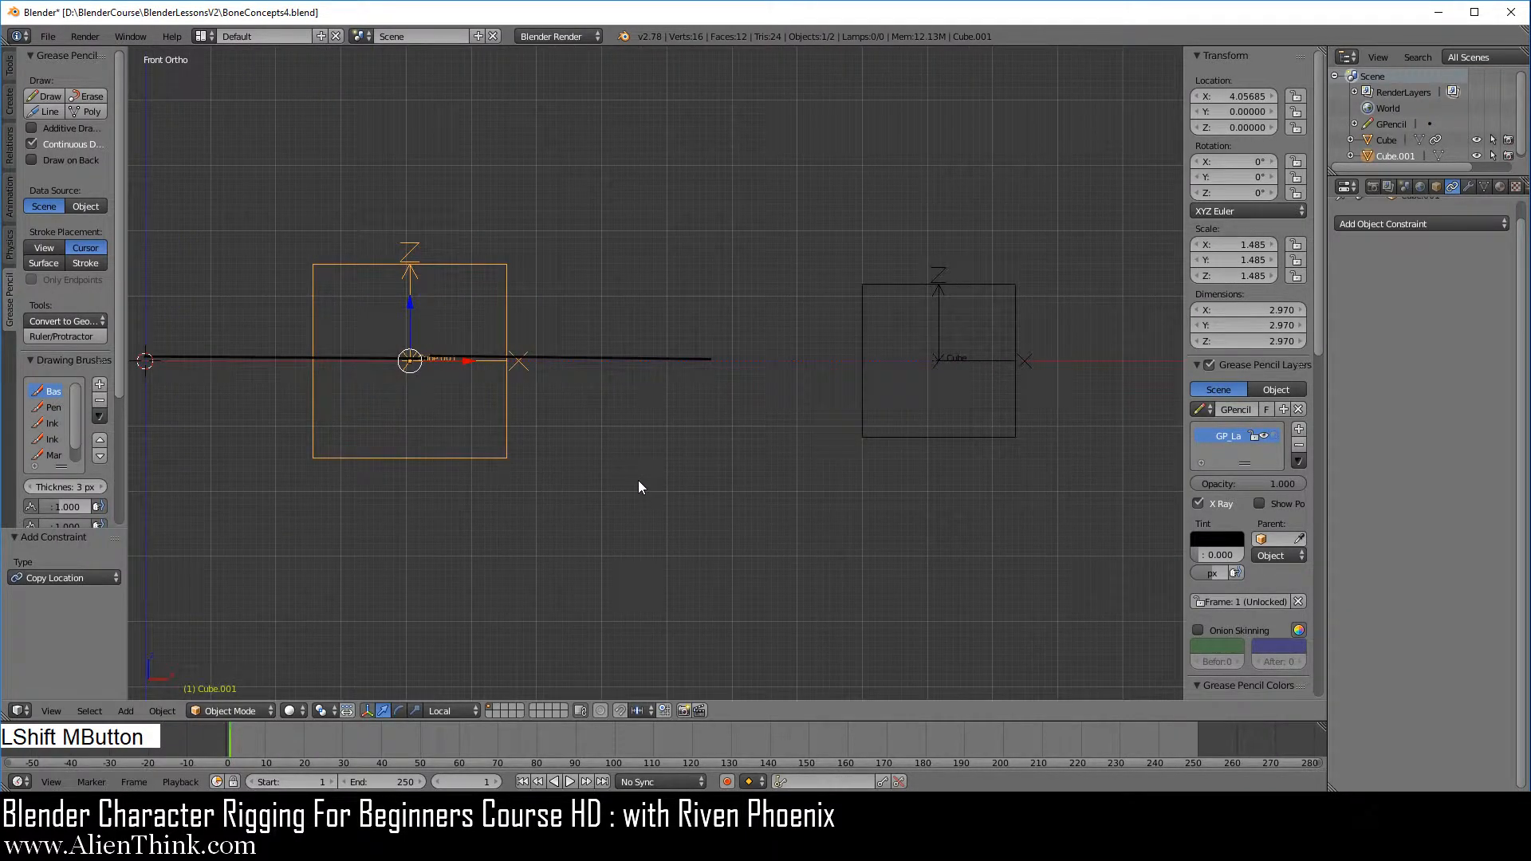
Try the Offset option on the smaller cube's first Copy Location constraint by test-moving that cube with Offset on and with it off again
right_click(962, 441)
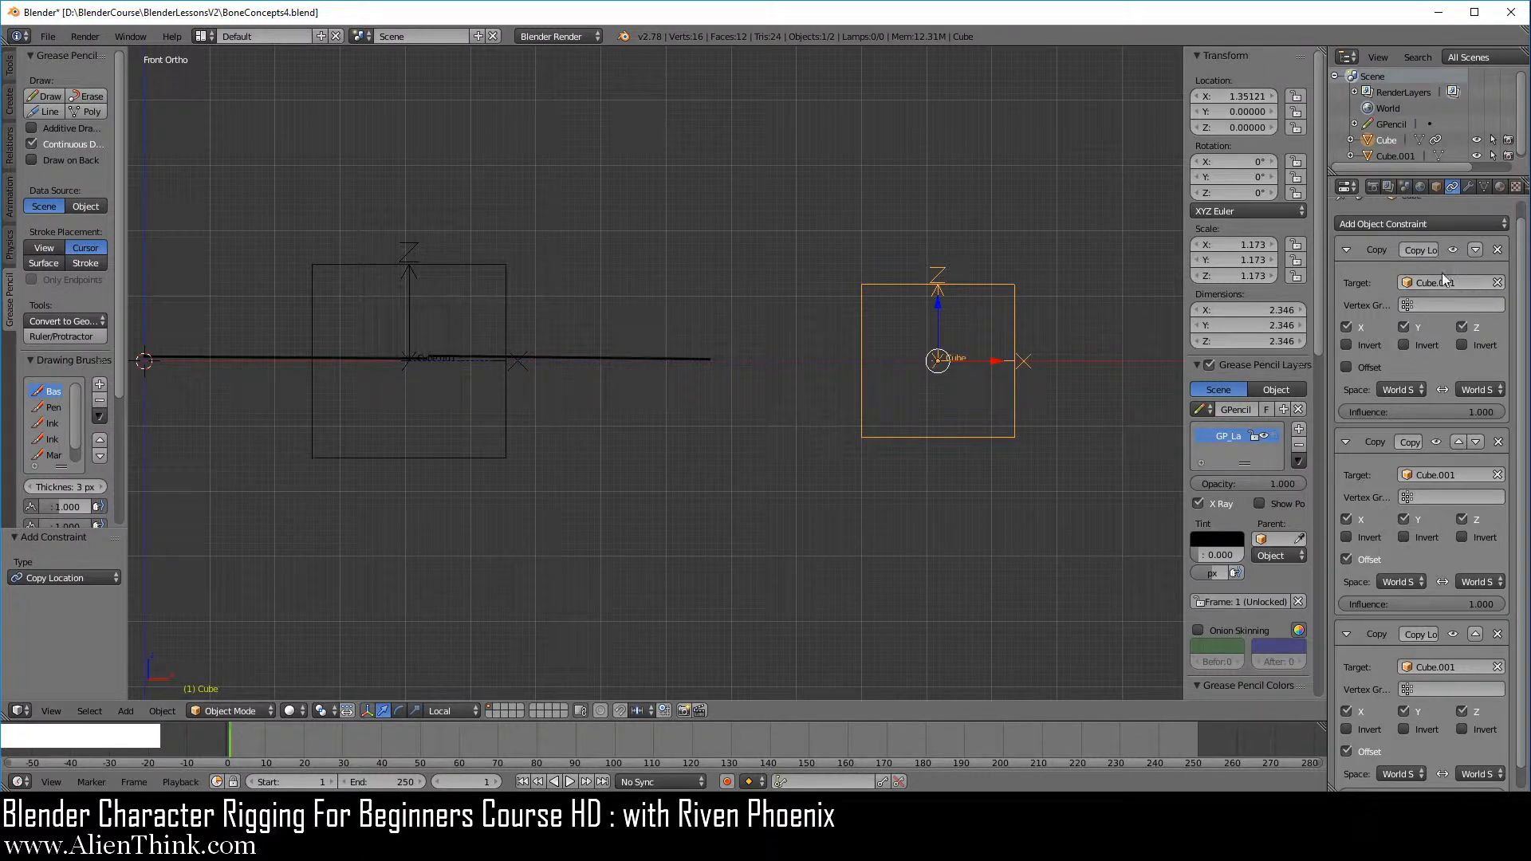
left_click(1361, 366)
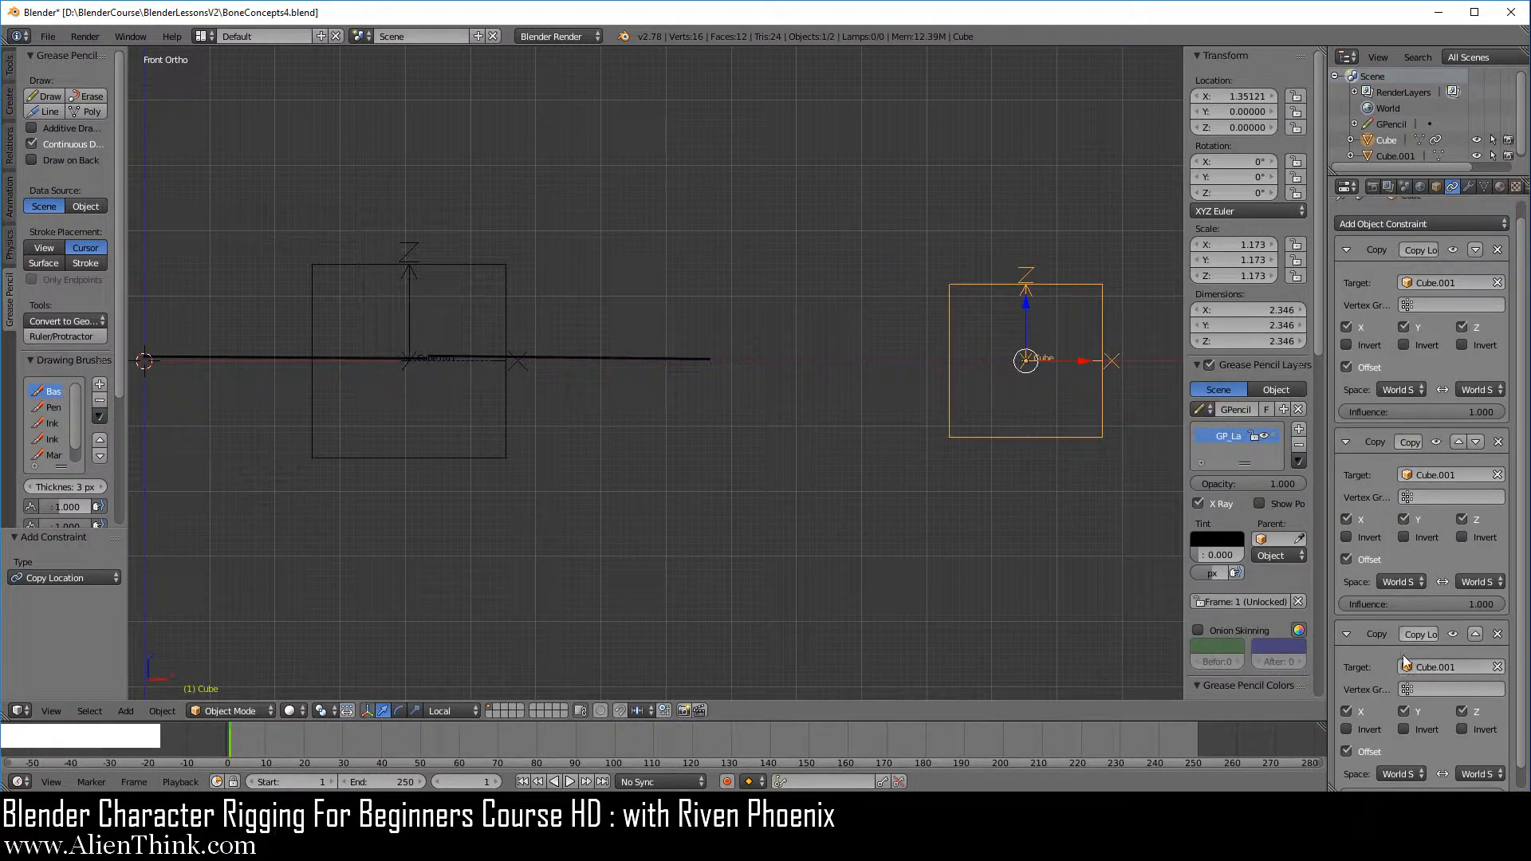
scroll(1378, 654, "down", 1)
scroll(1373, 534, "up", 2)
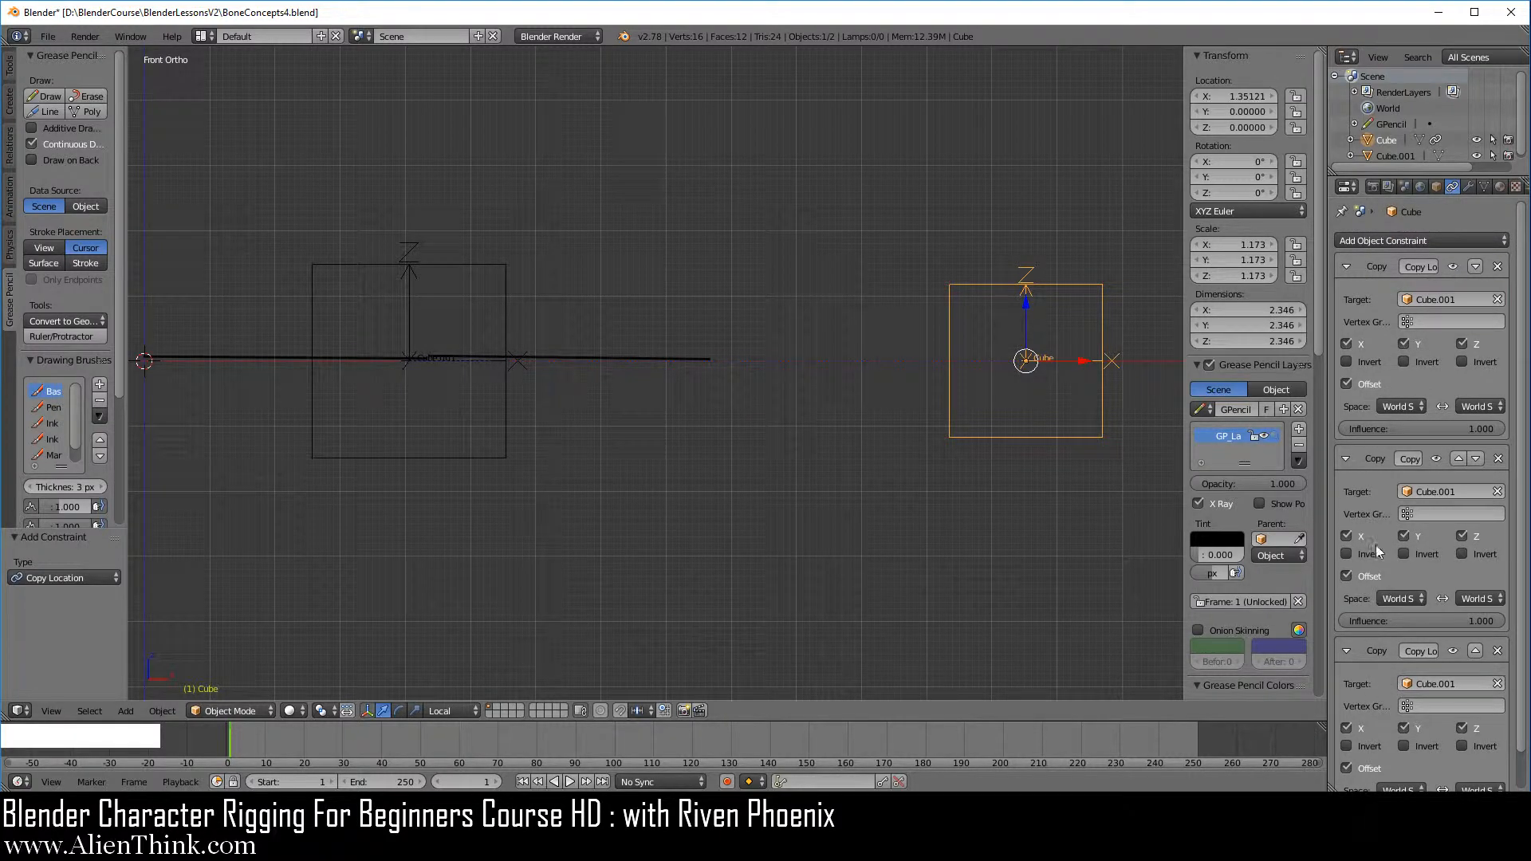
key("g")
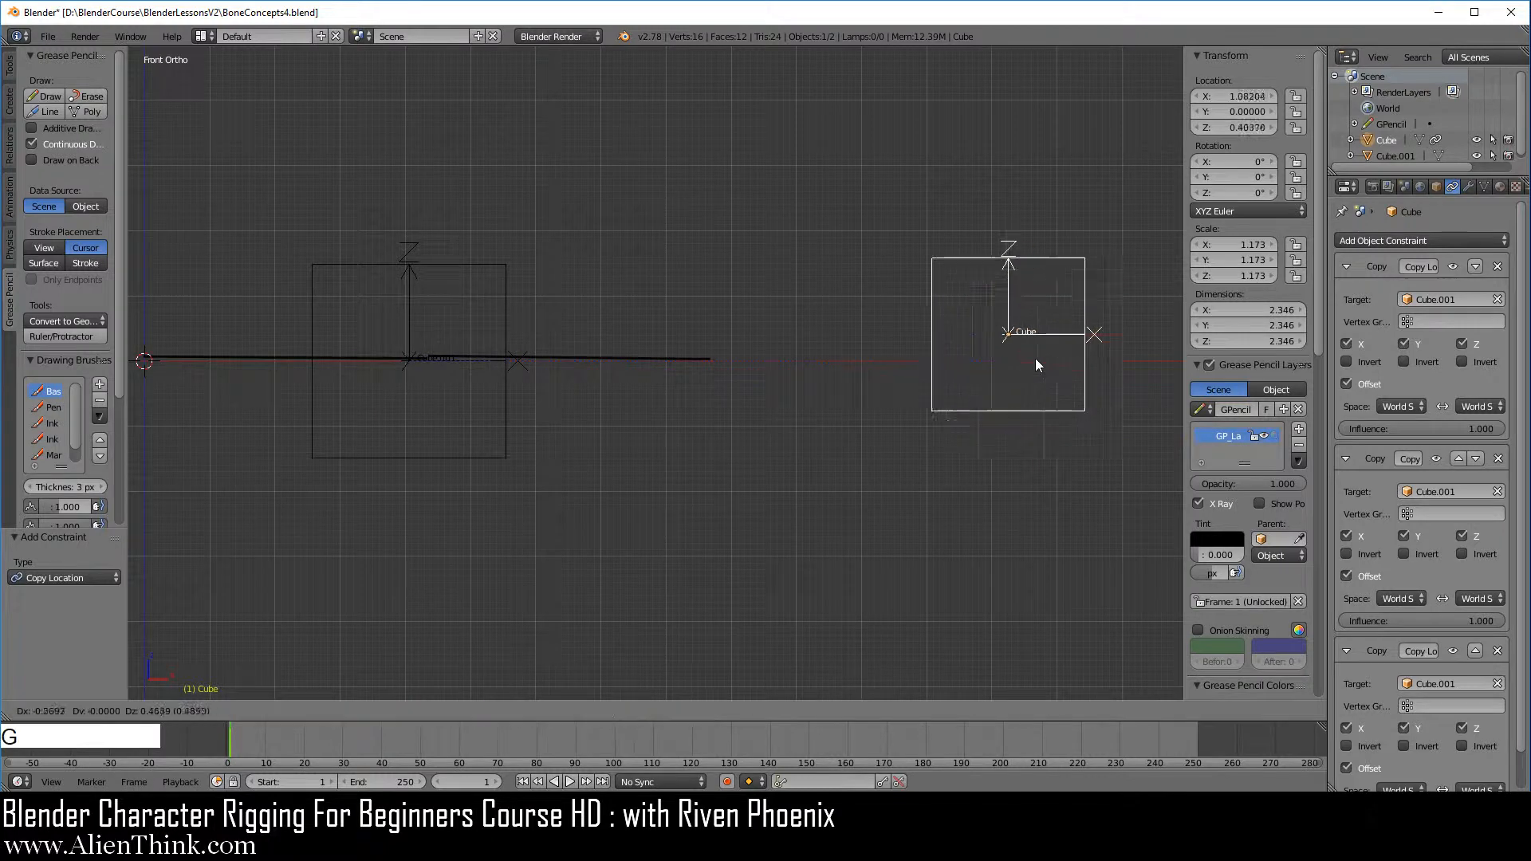
right_click(975, 386)
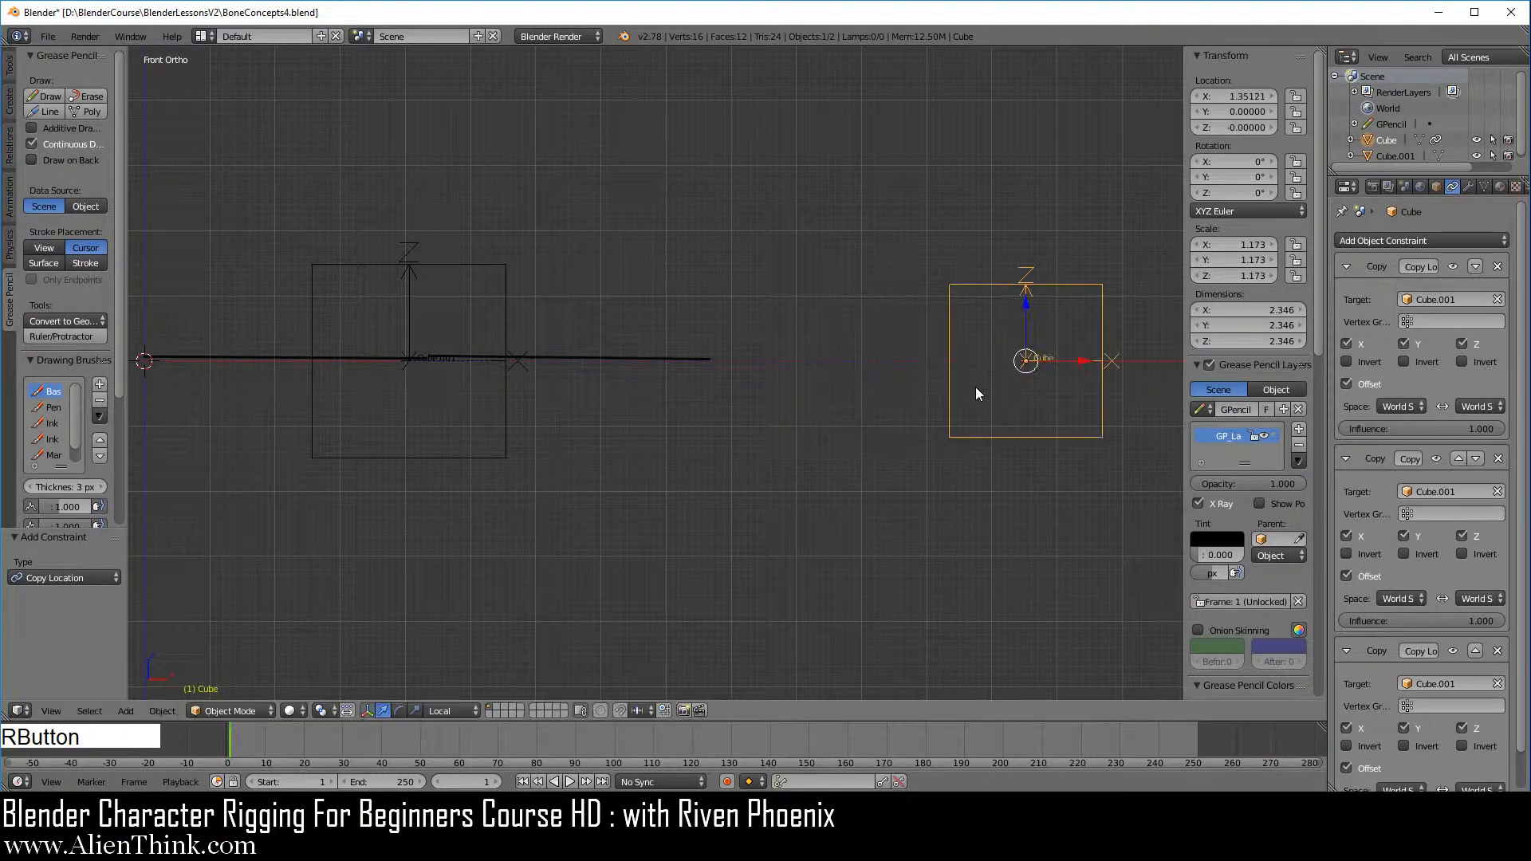
left_click(1347, 383)
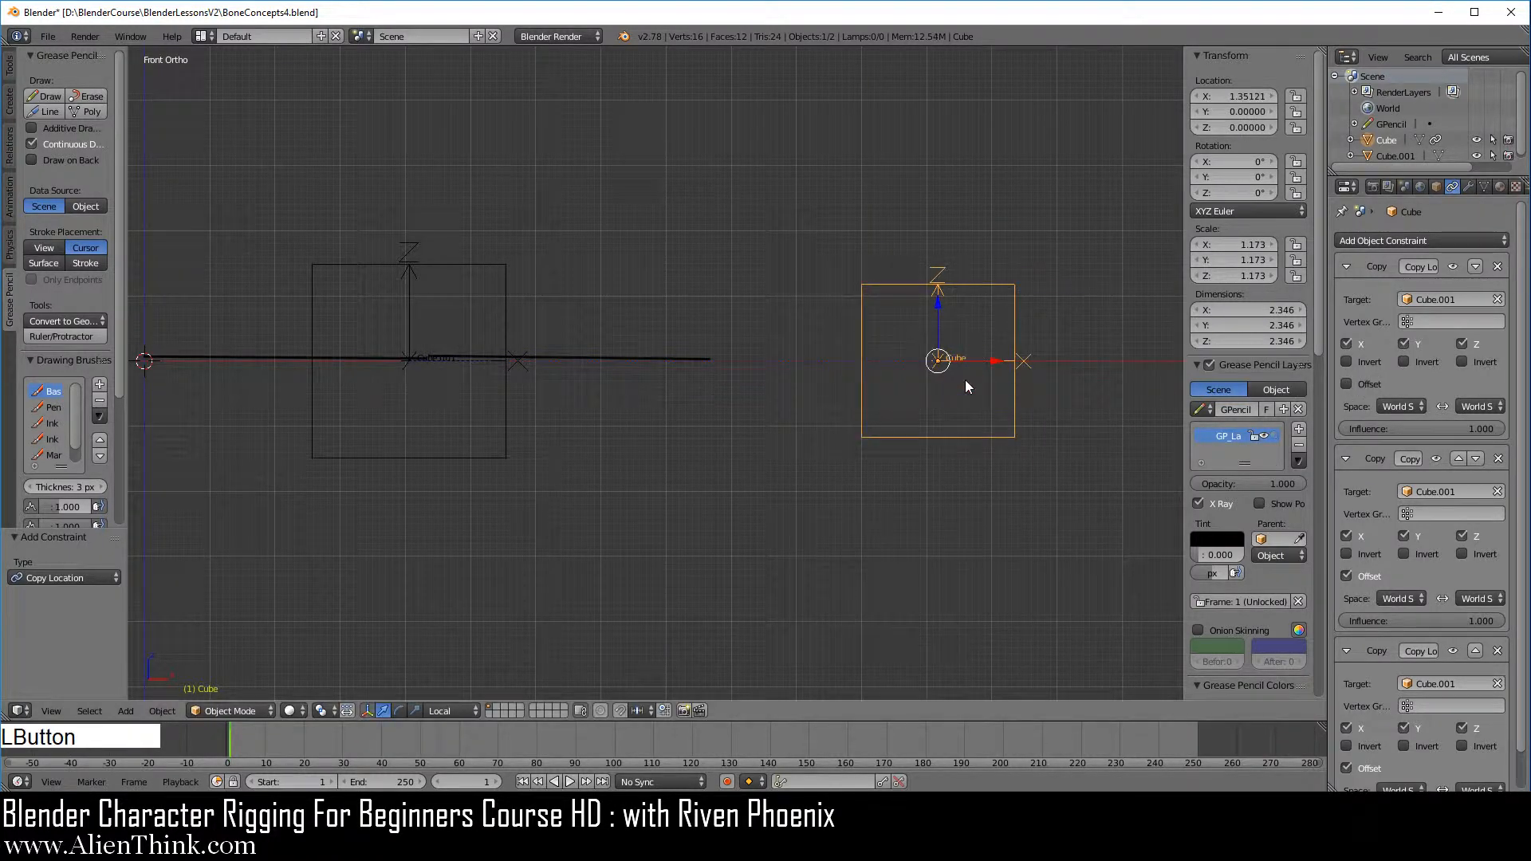
key("g")
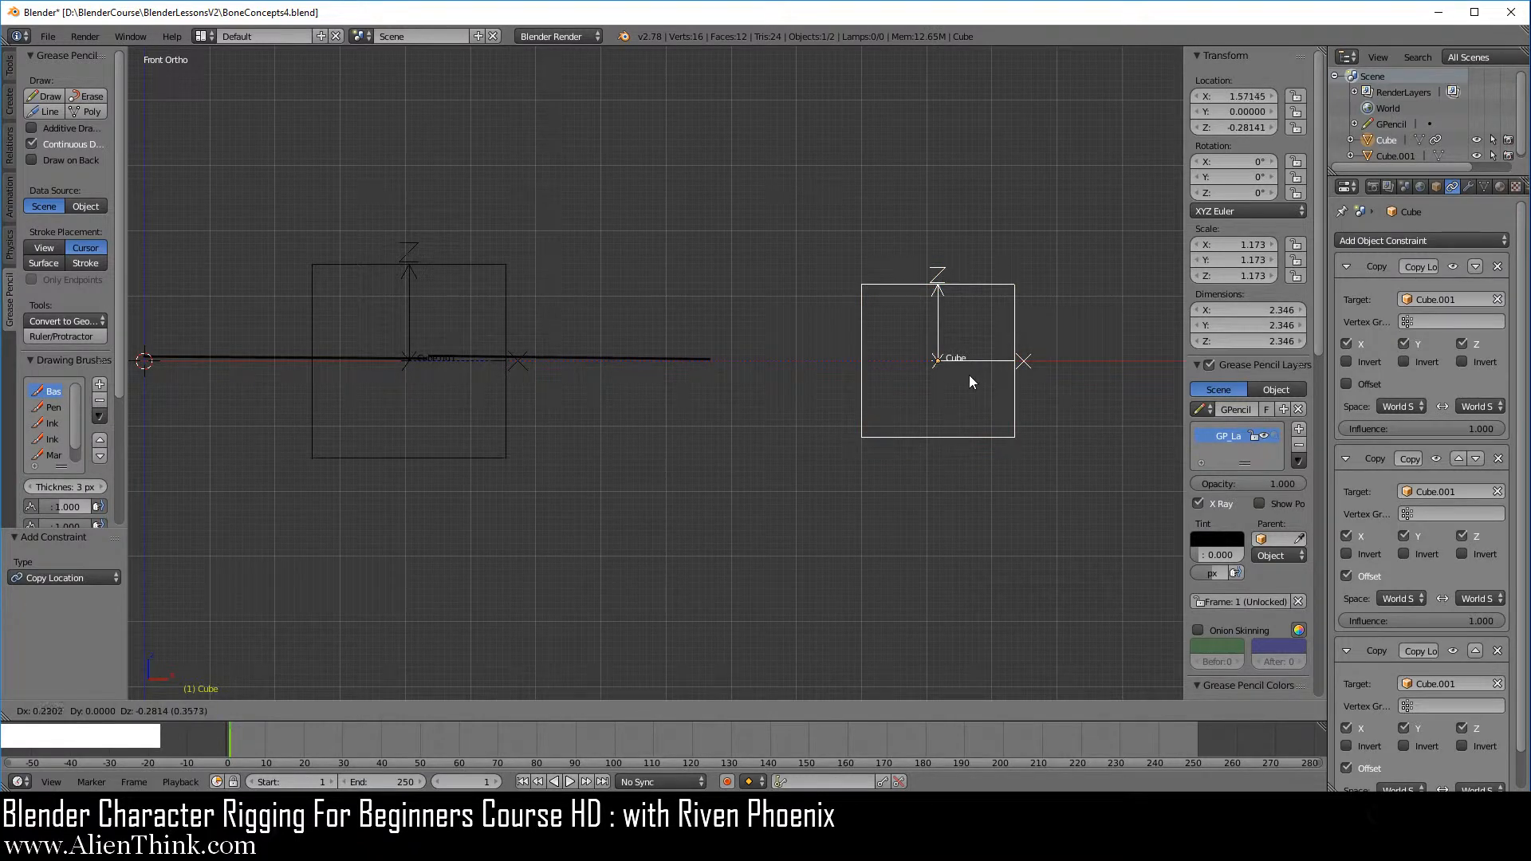
right_click(971, 382)
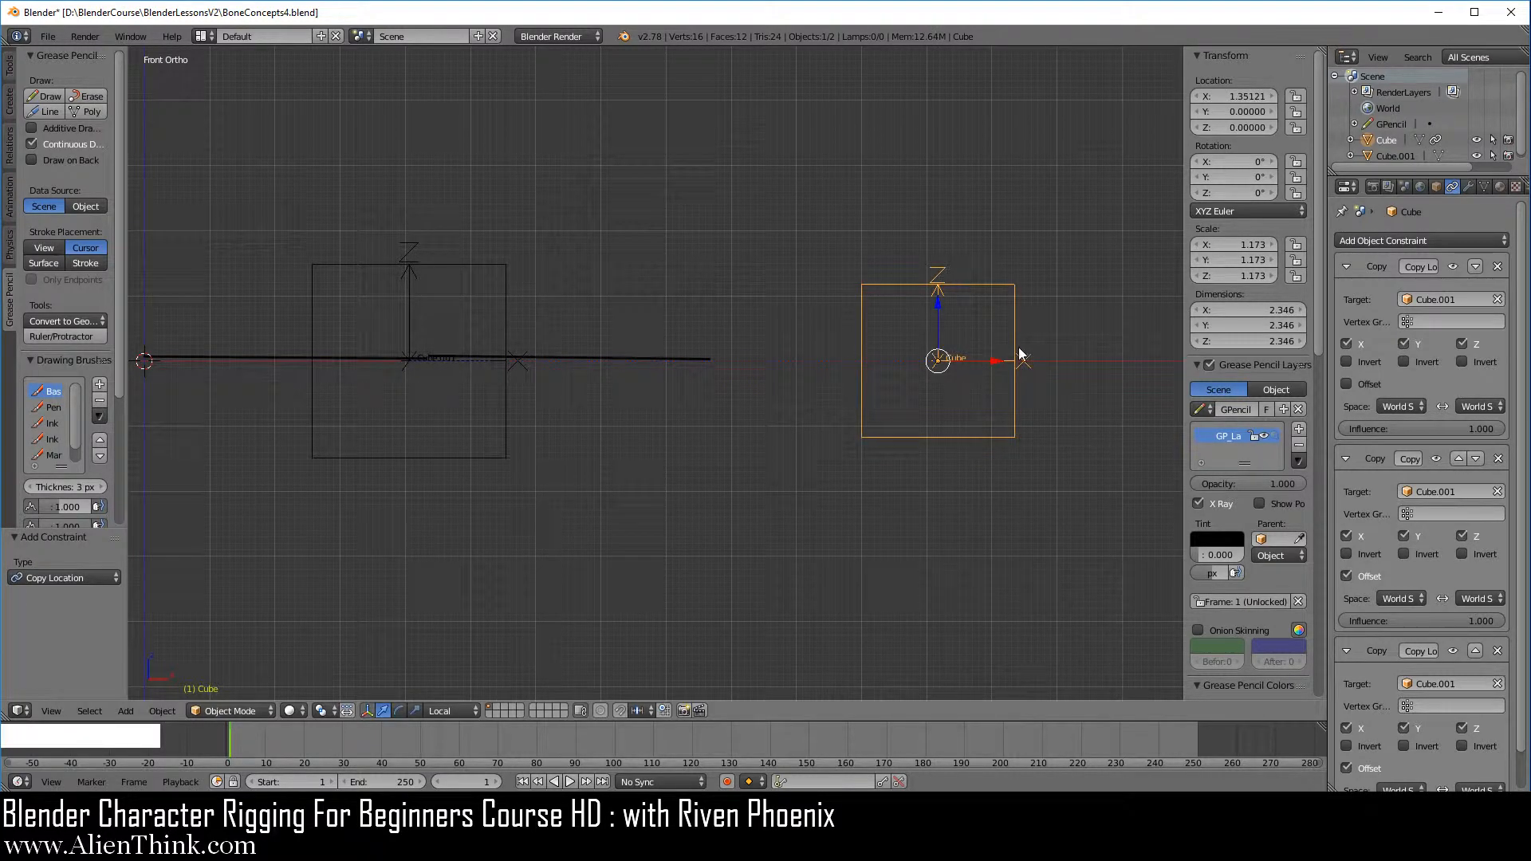
Unlink the grease pencil drawing from the scene and delete all three Copy Location constraints from the smaller cube
left_click(1300, 409)
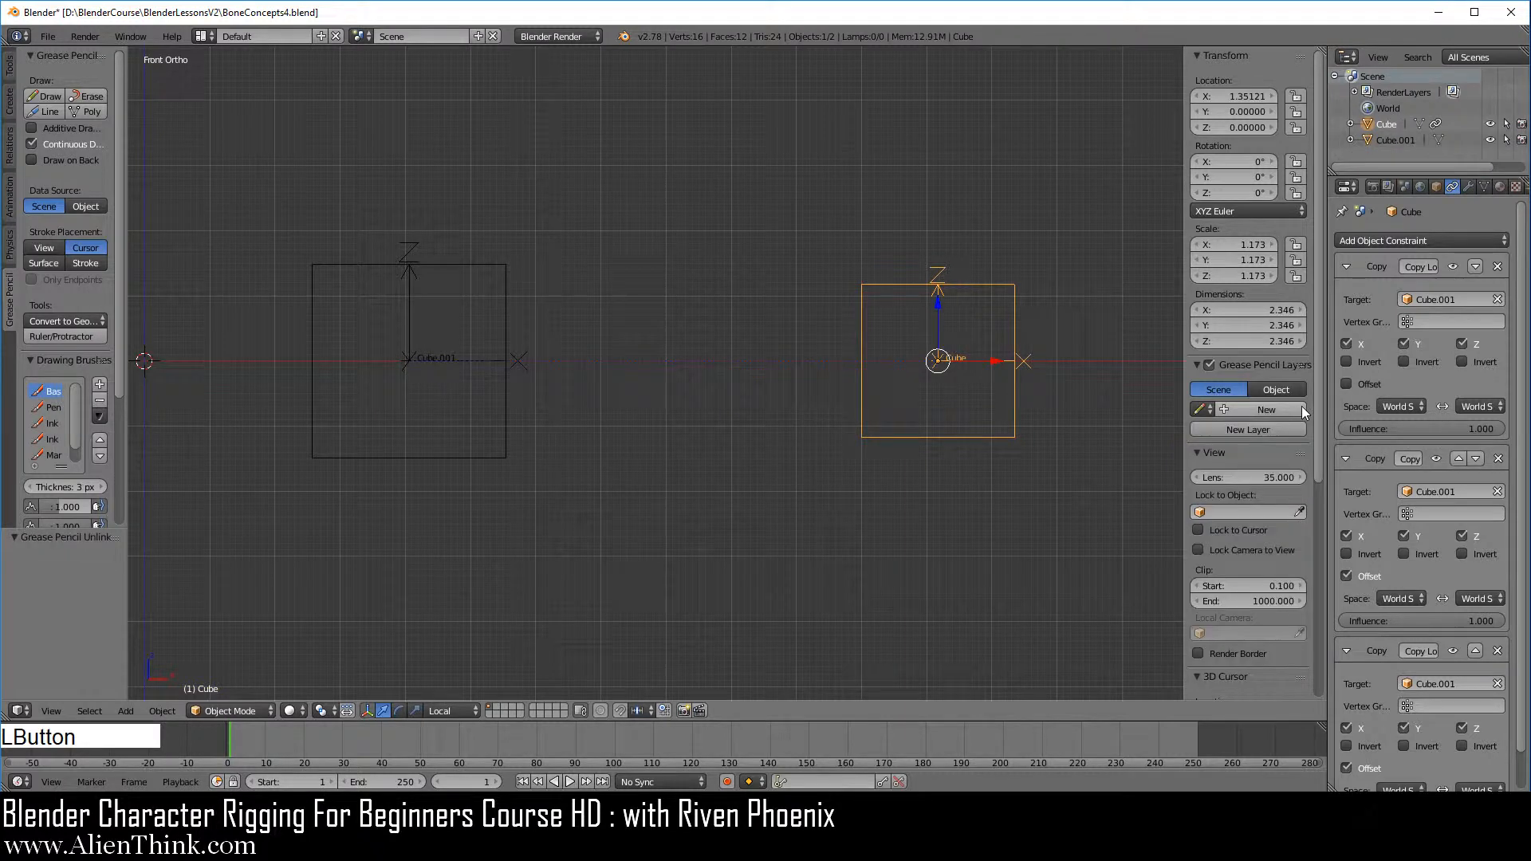
left_click(1499, 267)
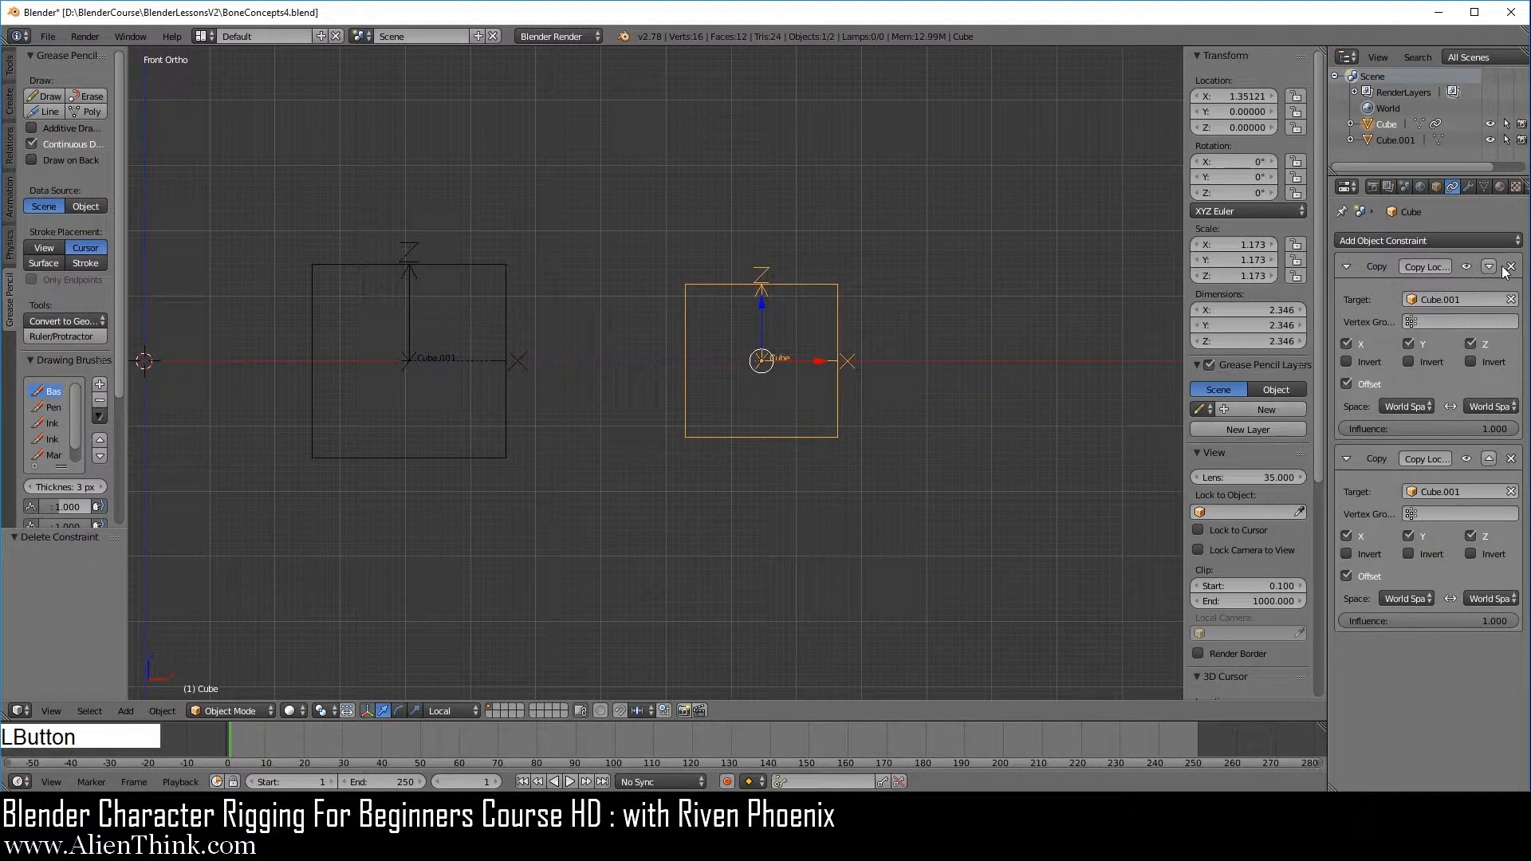
left_click(1511, 267)
left_click(1511, 268)
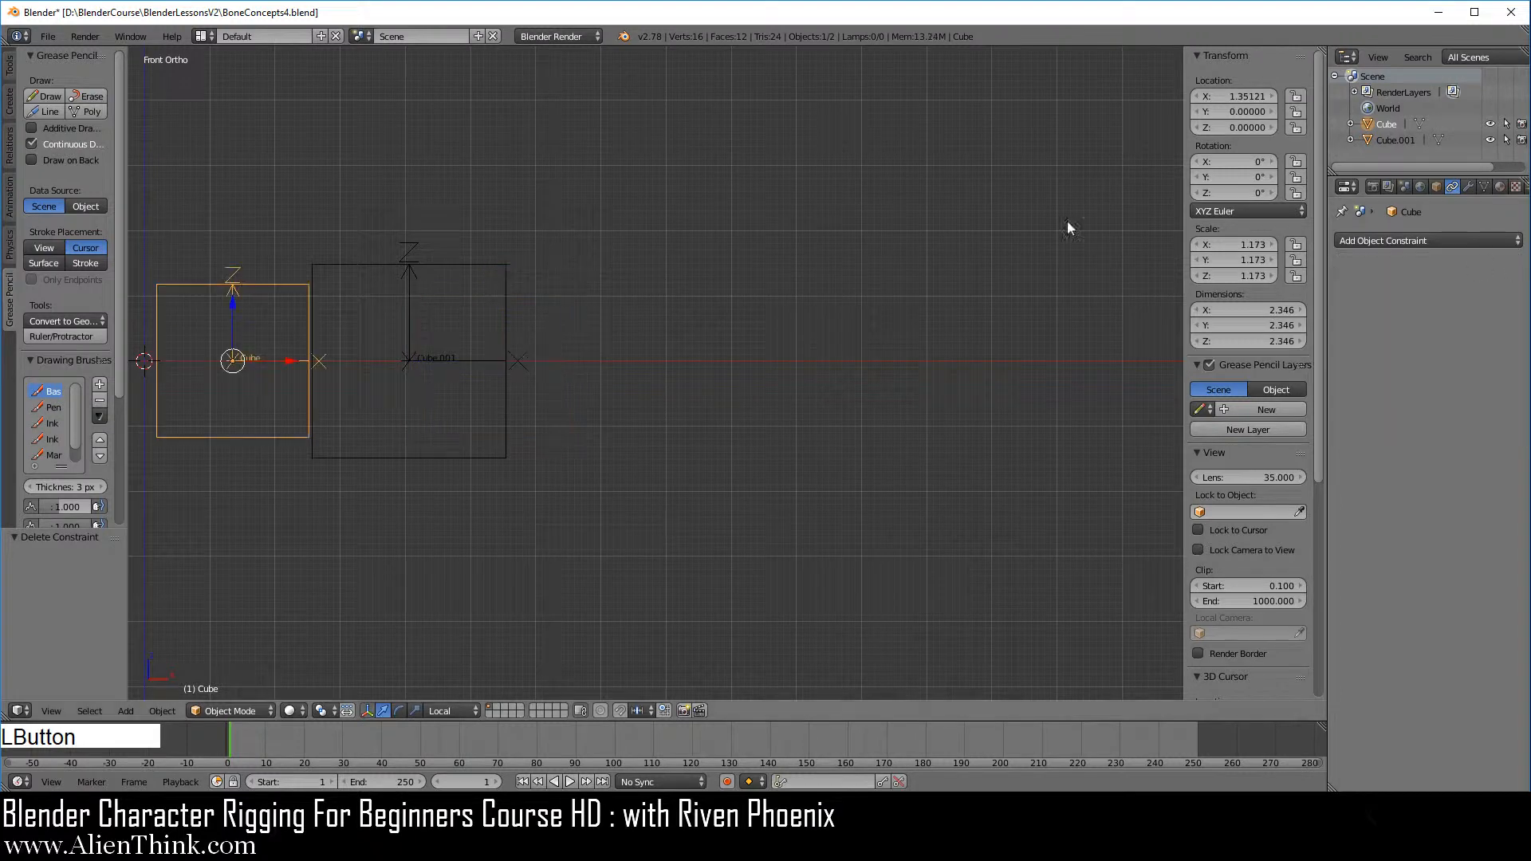
Move the larger cube about 0.71 units in the positive X direction
middle_click_drag(670, 359, 875, 333, "shift")
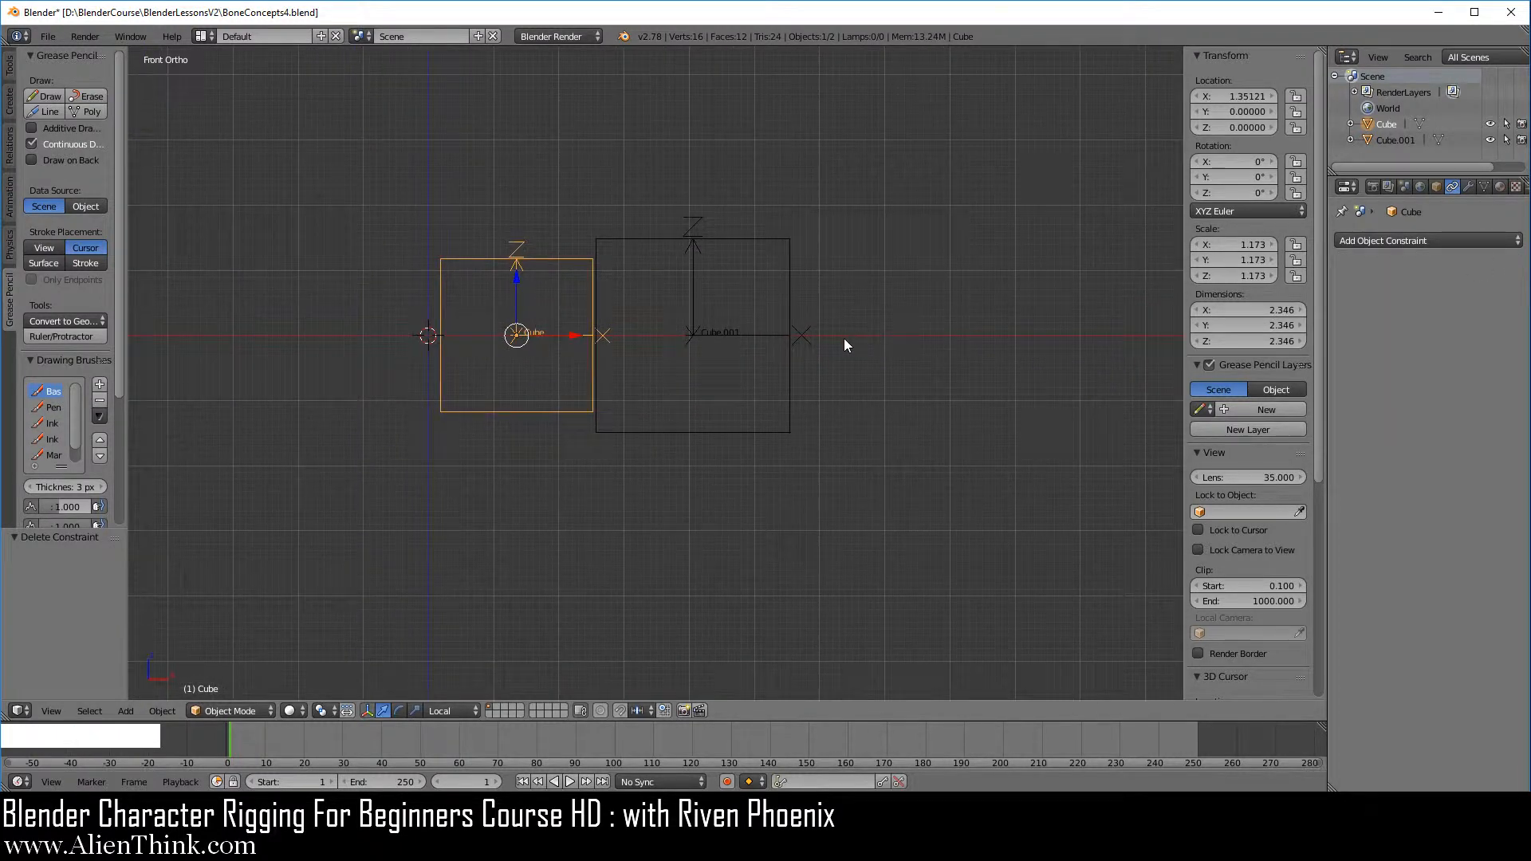
right_click(793, 365)
left_click_drag(751, 333, 797, 320)
Add a Copy Rotation constraint to the smaller cube, targeting Cube.001
scroll(773, 334, "up", 3)
middle_click_drag(708, 357, 796, 444, "shift")
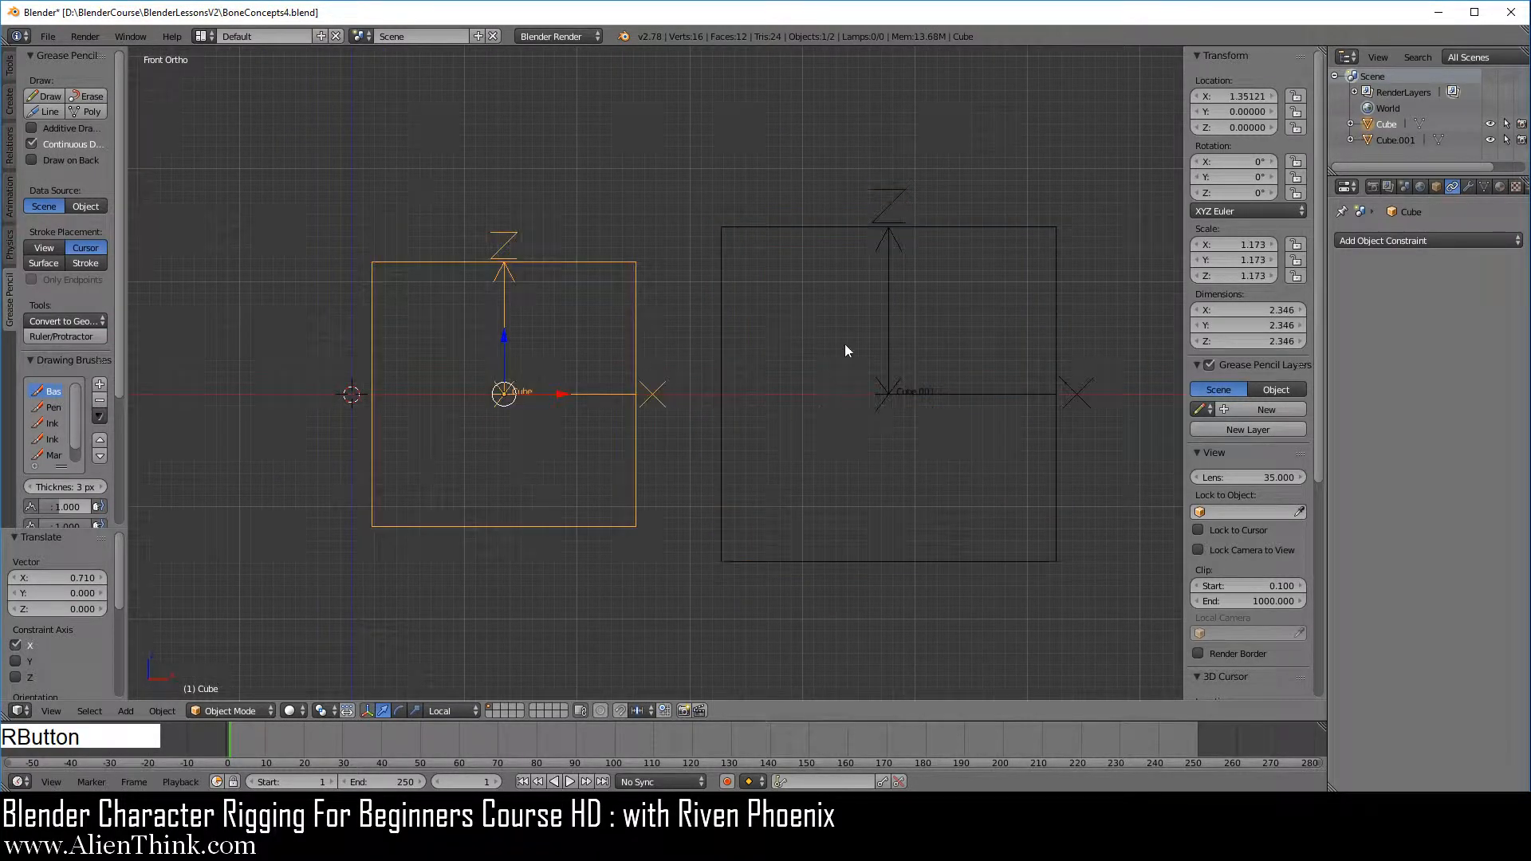
left_click(1387, 241)
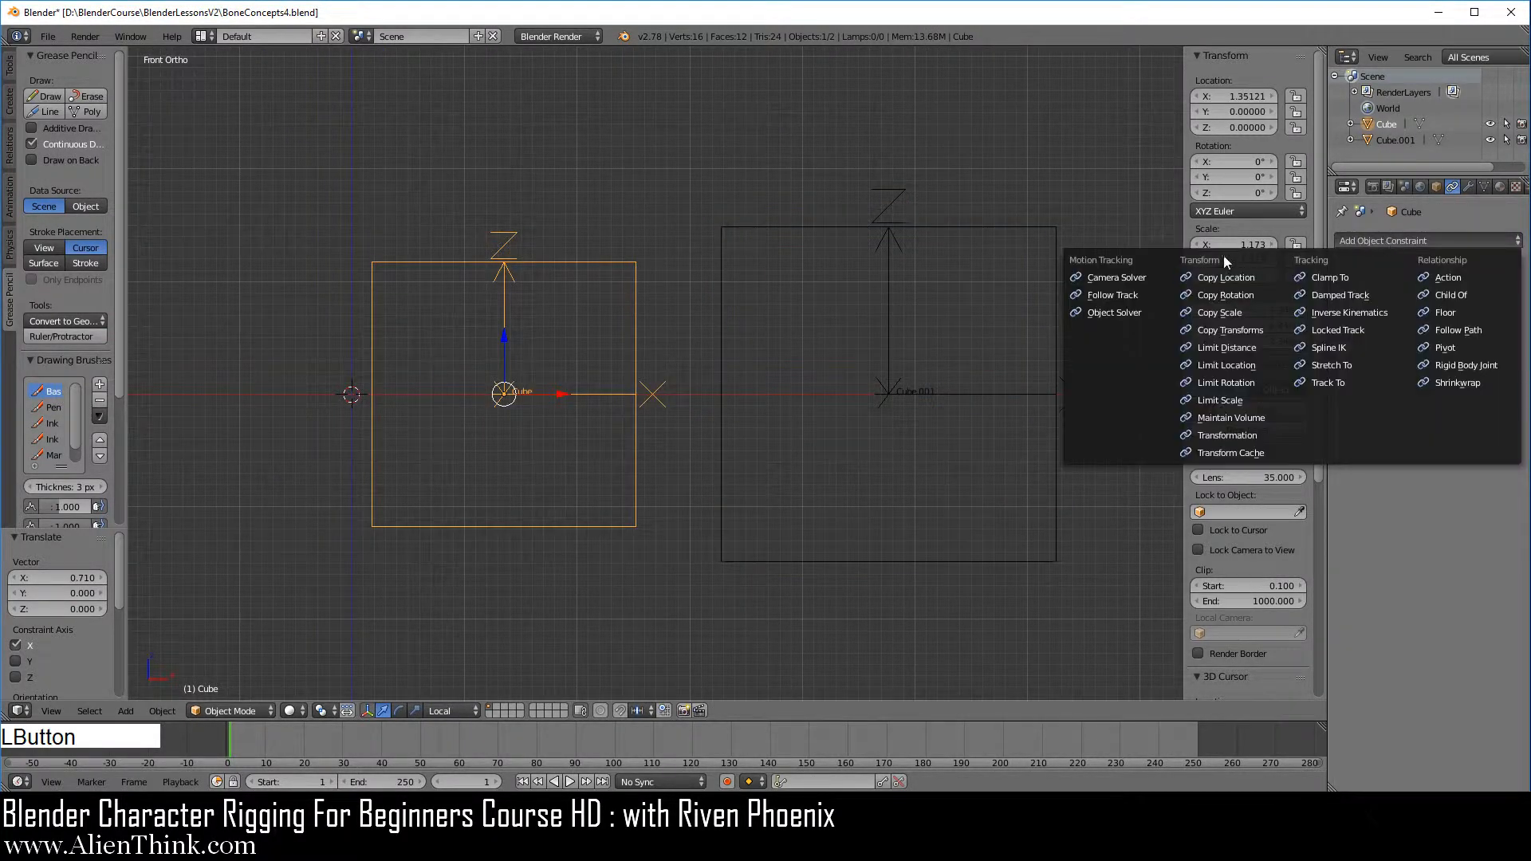
left_click(1251, 295)
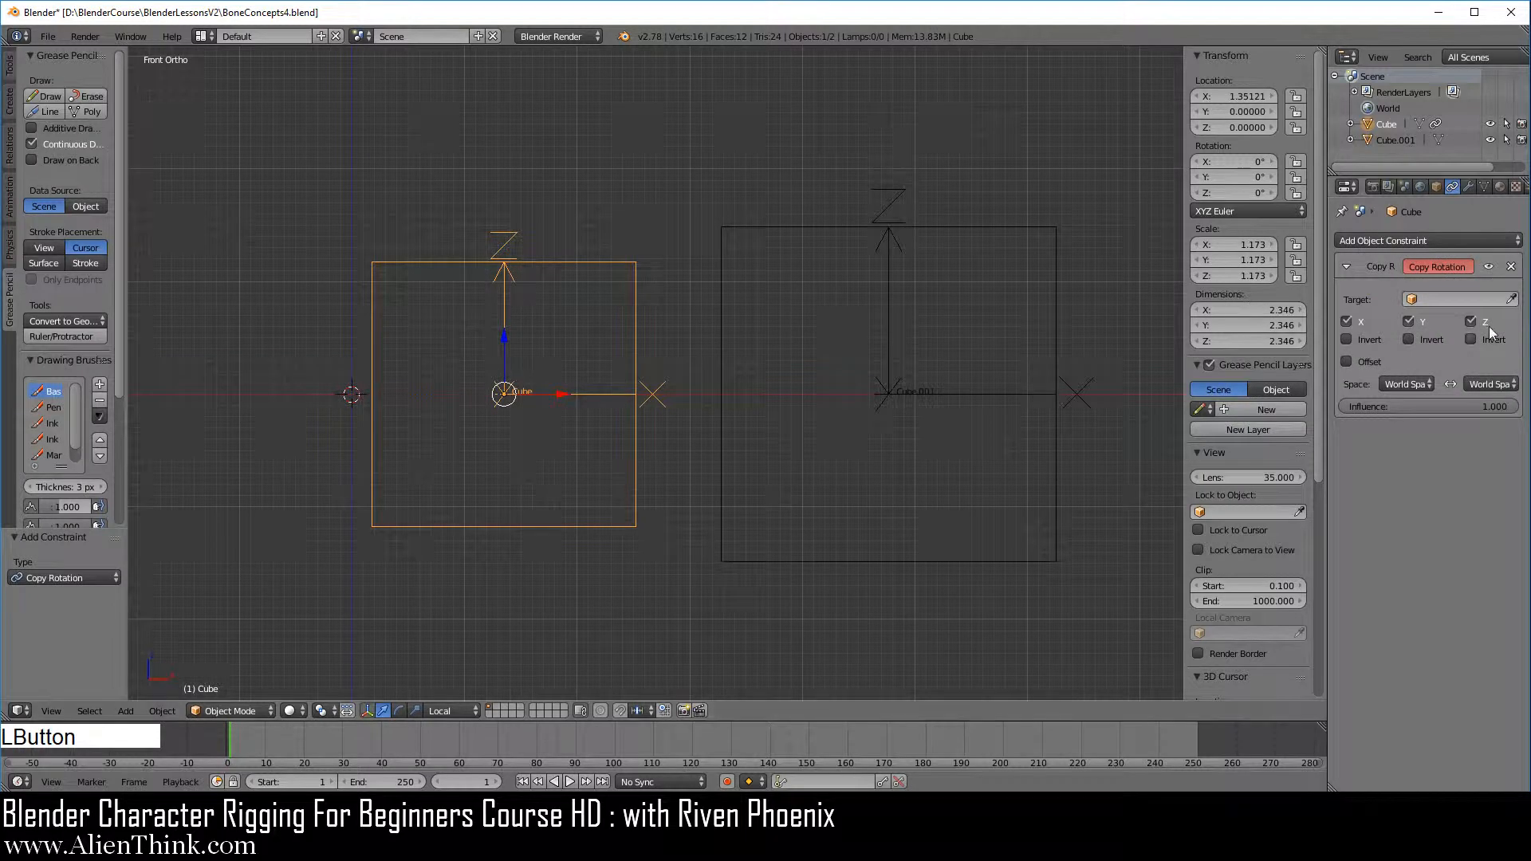
left_click(1463, 300)
left_click(1436, 330)
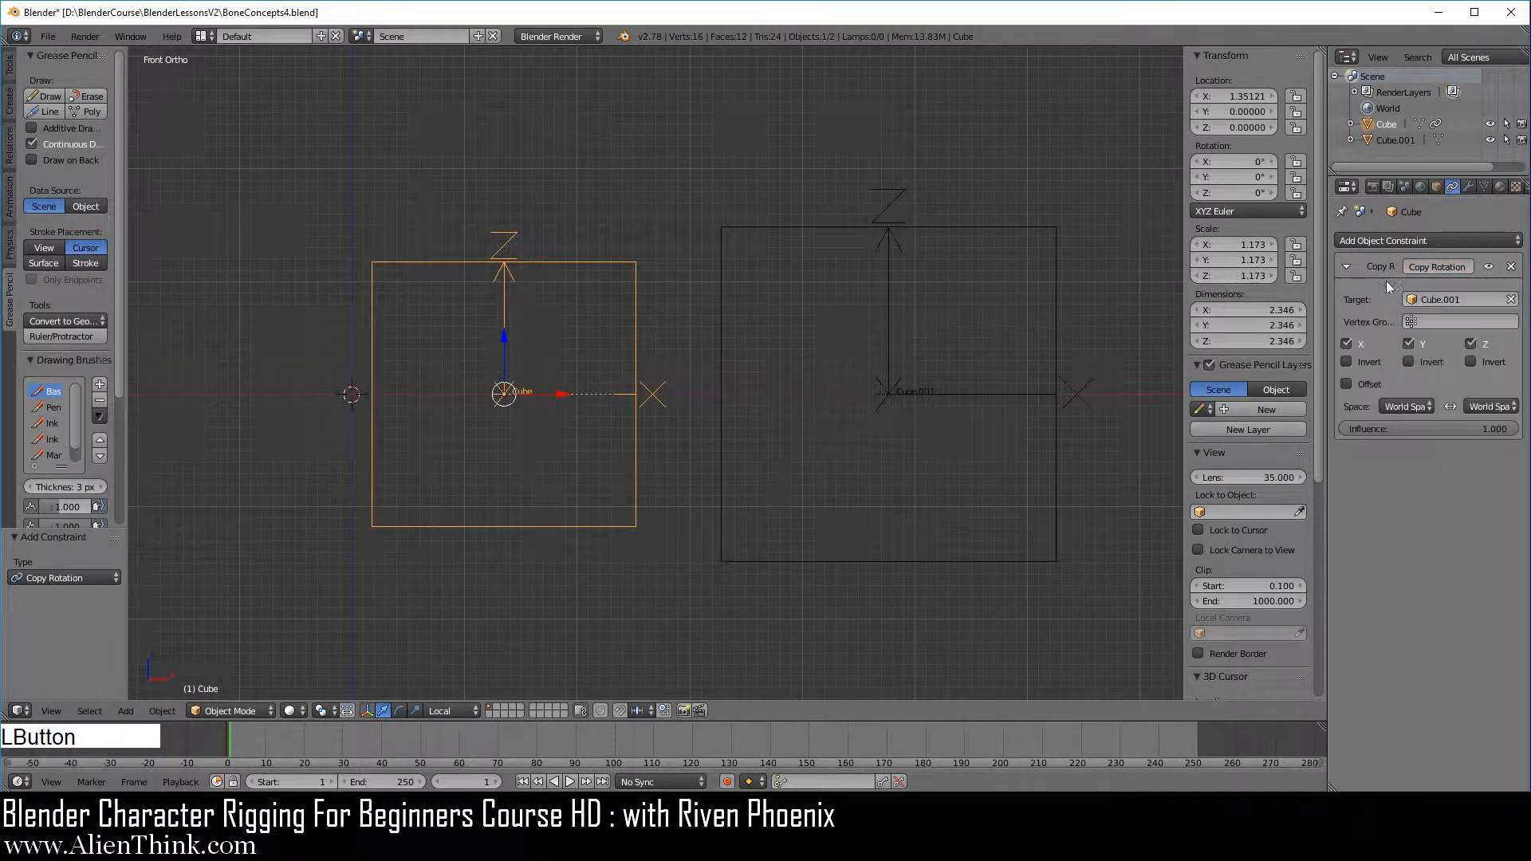
Test-rotate the larger cube to check the single Copy Rotation constraint, and cancel the rotation
right_click(1004, 226)
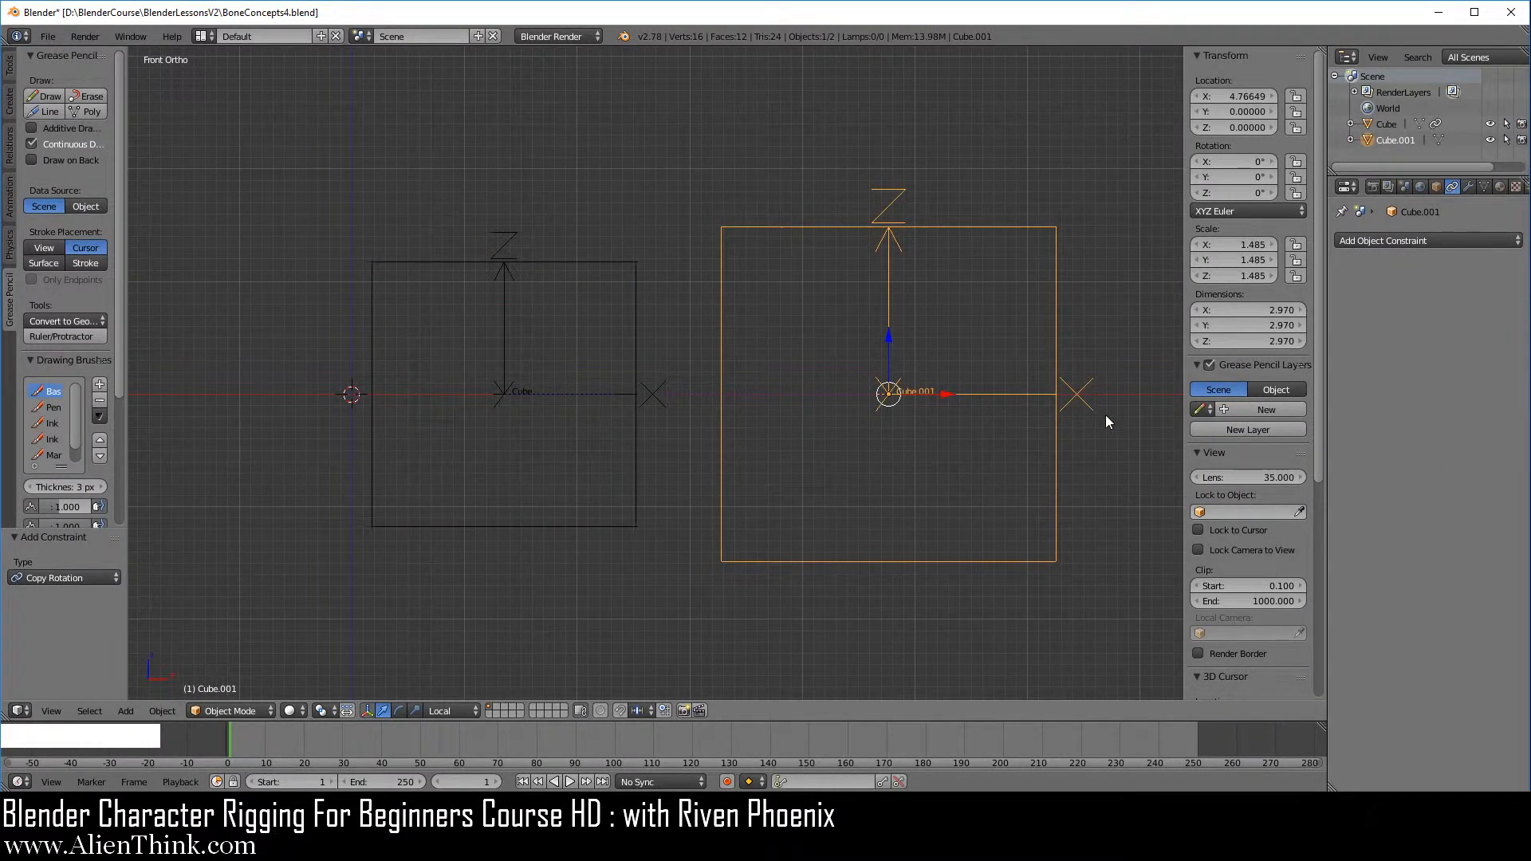
key("r")
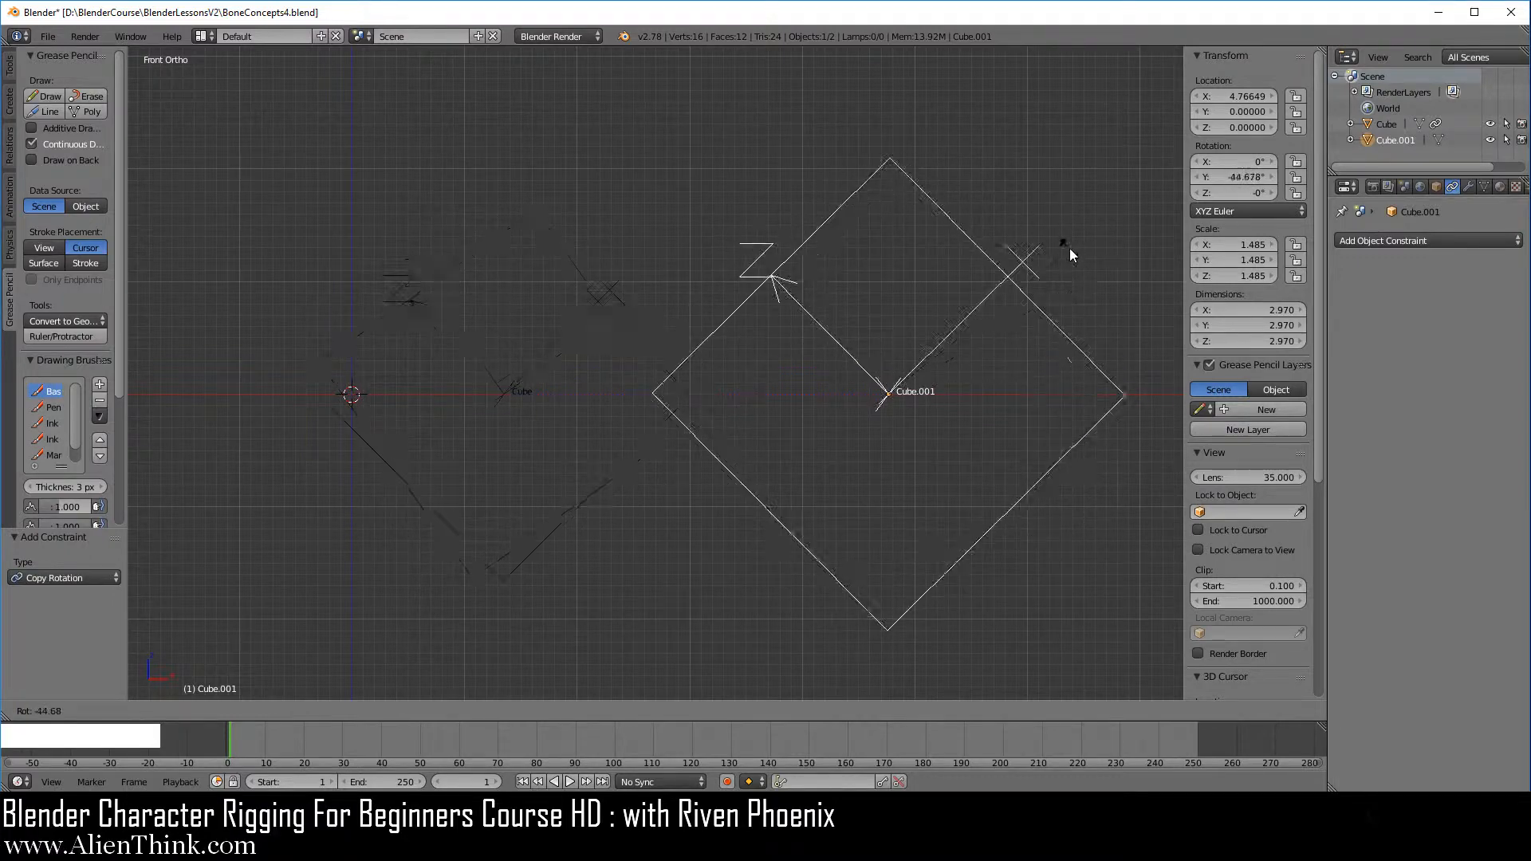
right_click(1084, 347)
Add a second Copy Rotation constraint to the smaller cube, targeting Cube.001 with Offset enabled
right_click(638, 289)
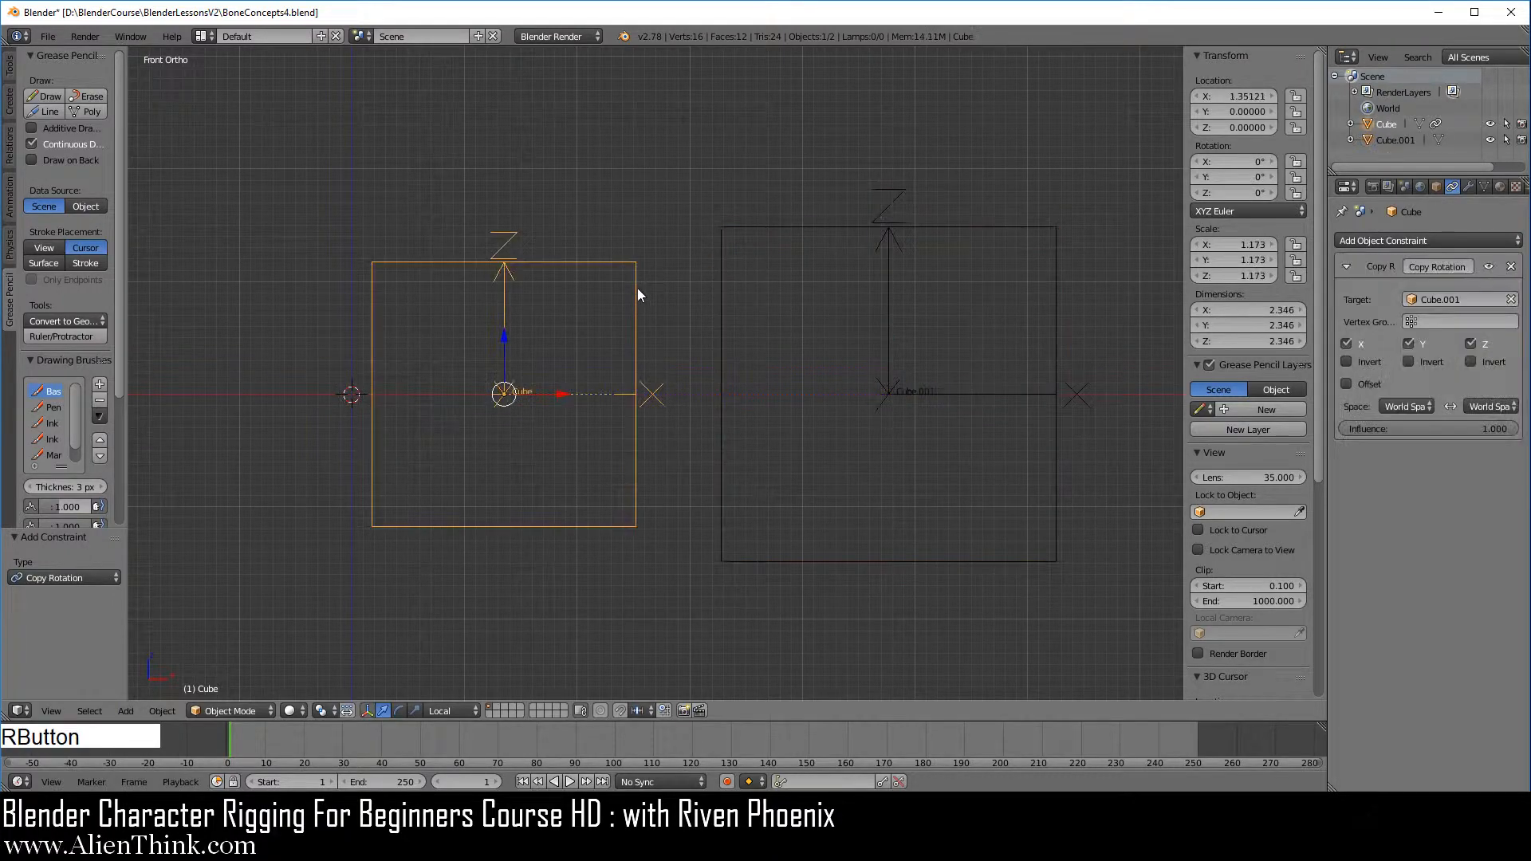
left_click(1392, 241)
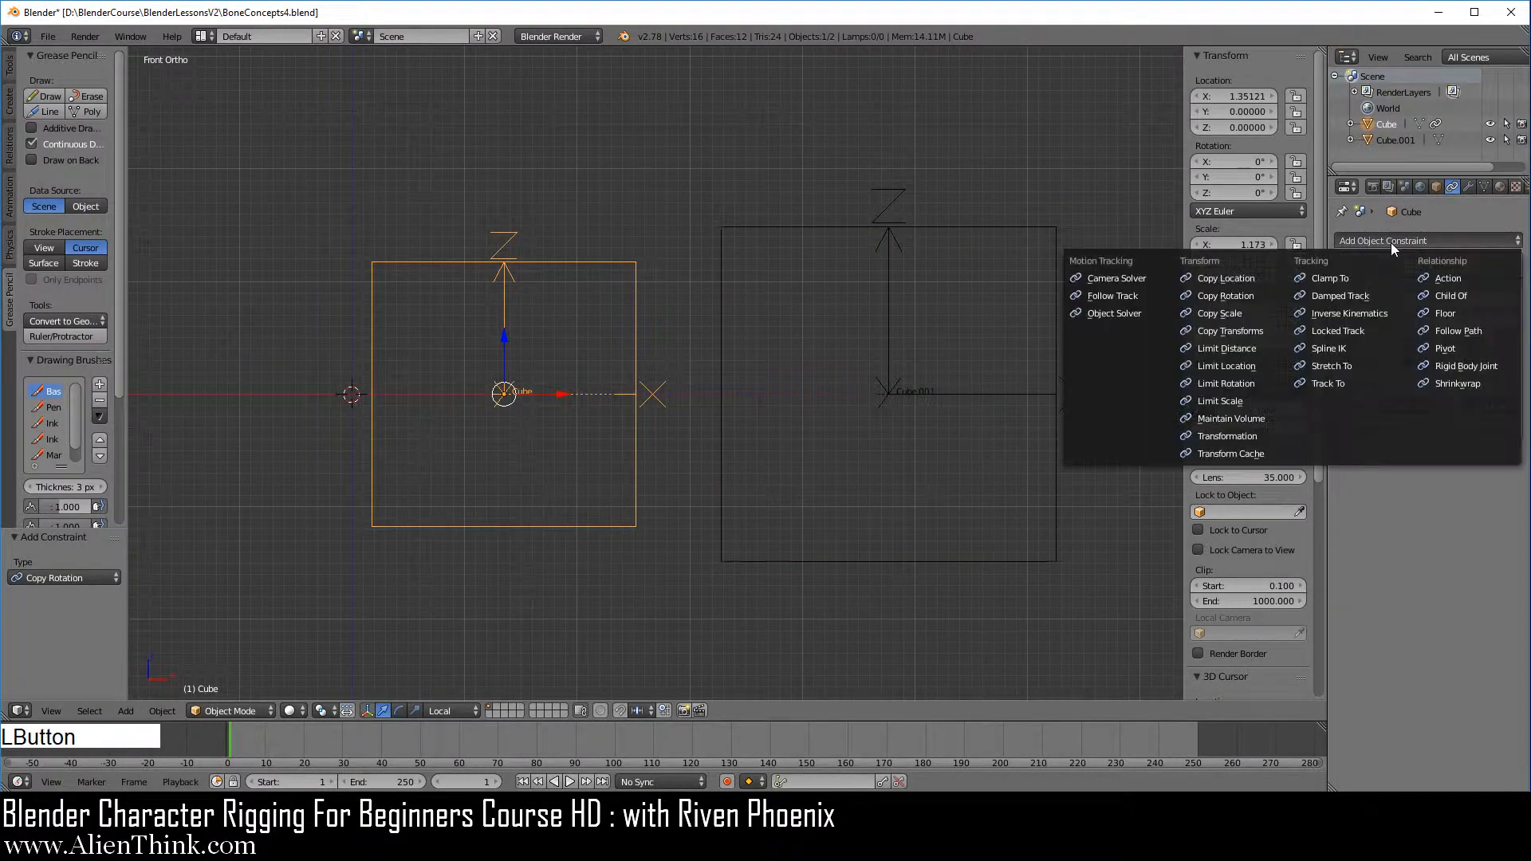
left_click(1225, 296)
left_click(1427, 492)
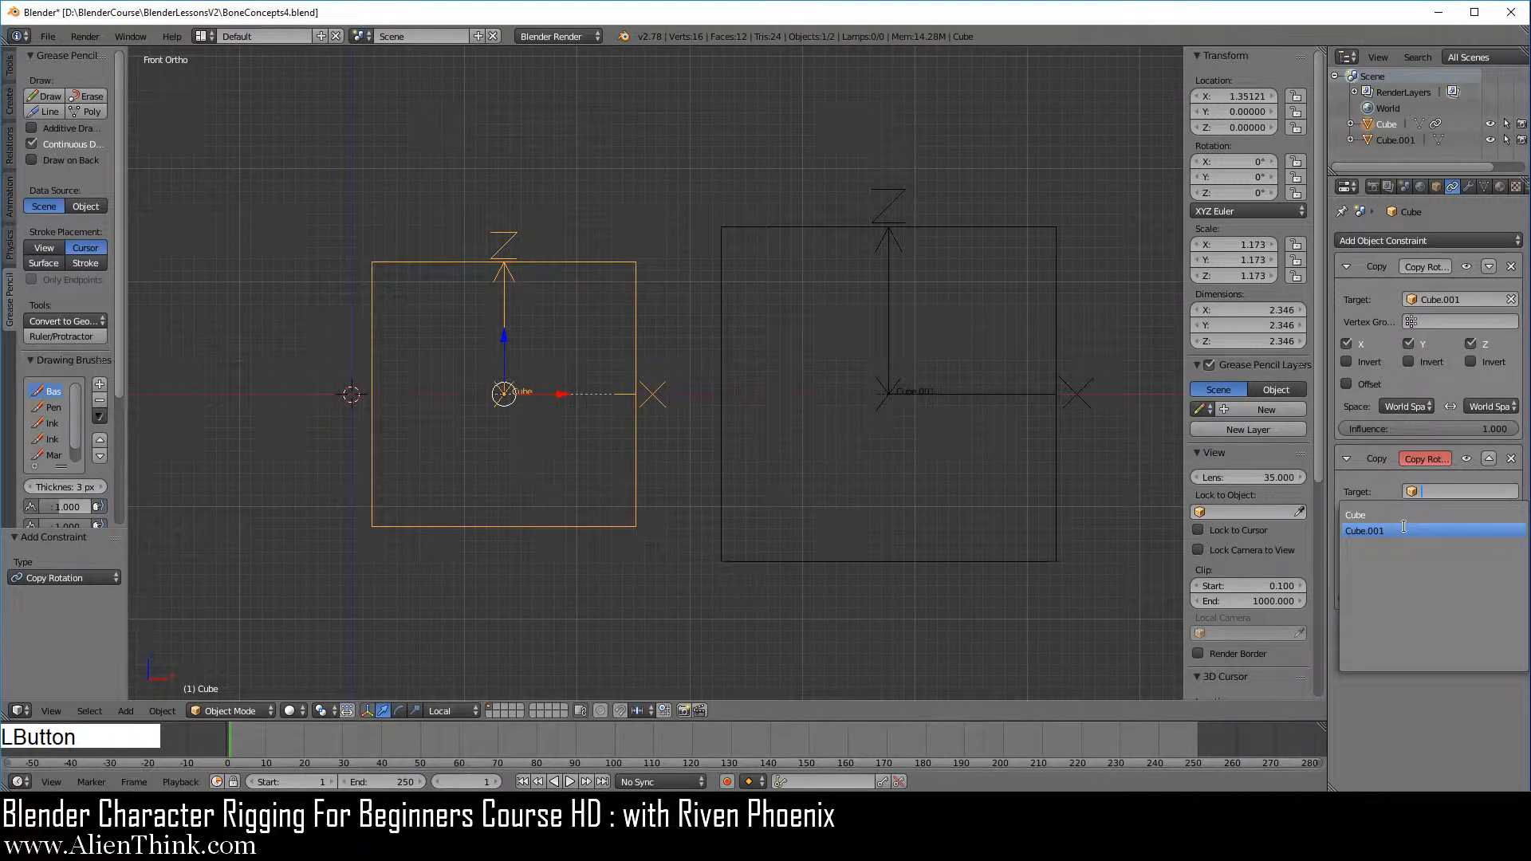
left_click(1364, 531)
left_click(1367, 575)
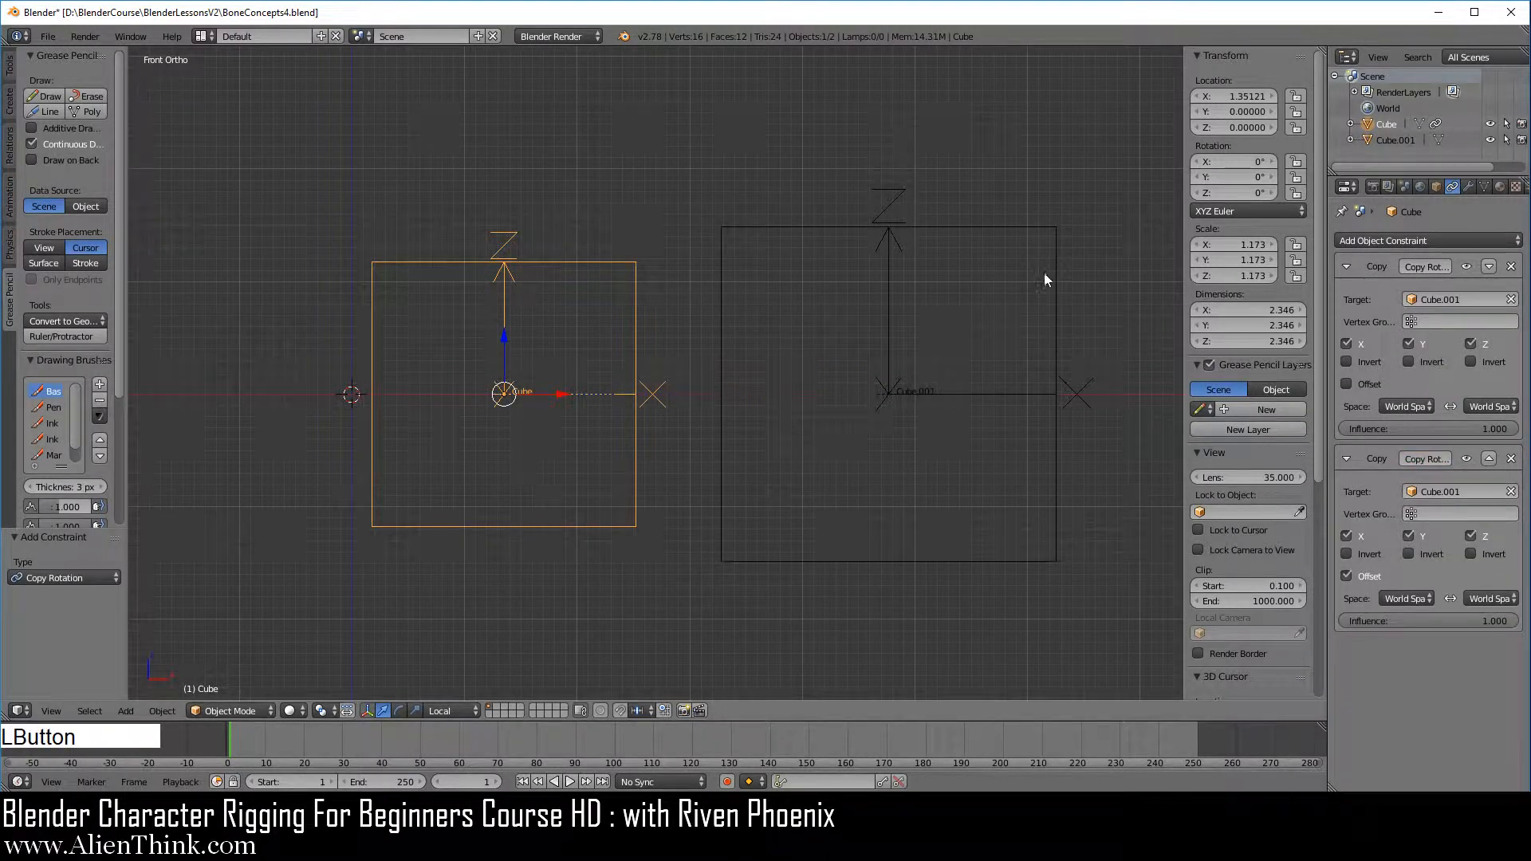
Test-rotate the larger cube to check the two stacked Copy Rotation constraints, and cancel the rotation
right_click(1054, 322)
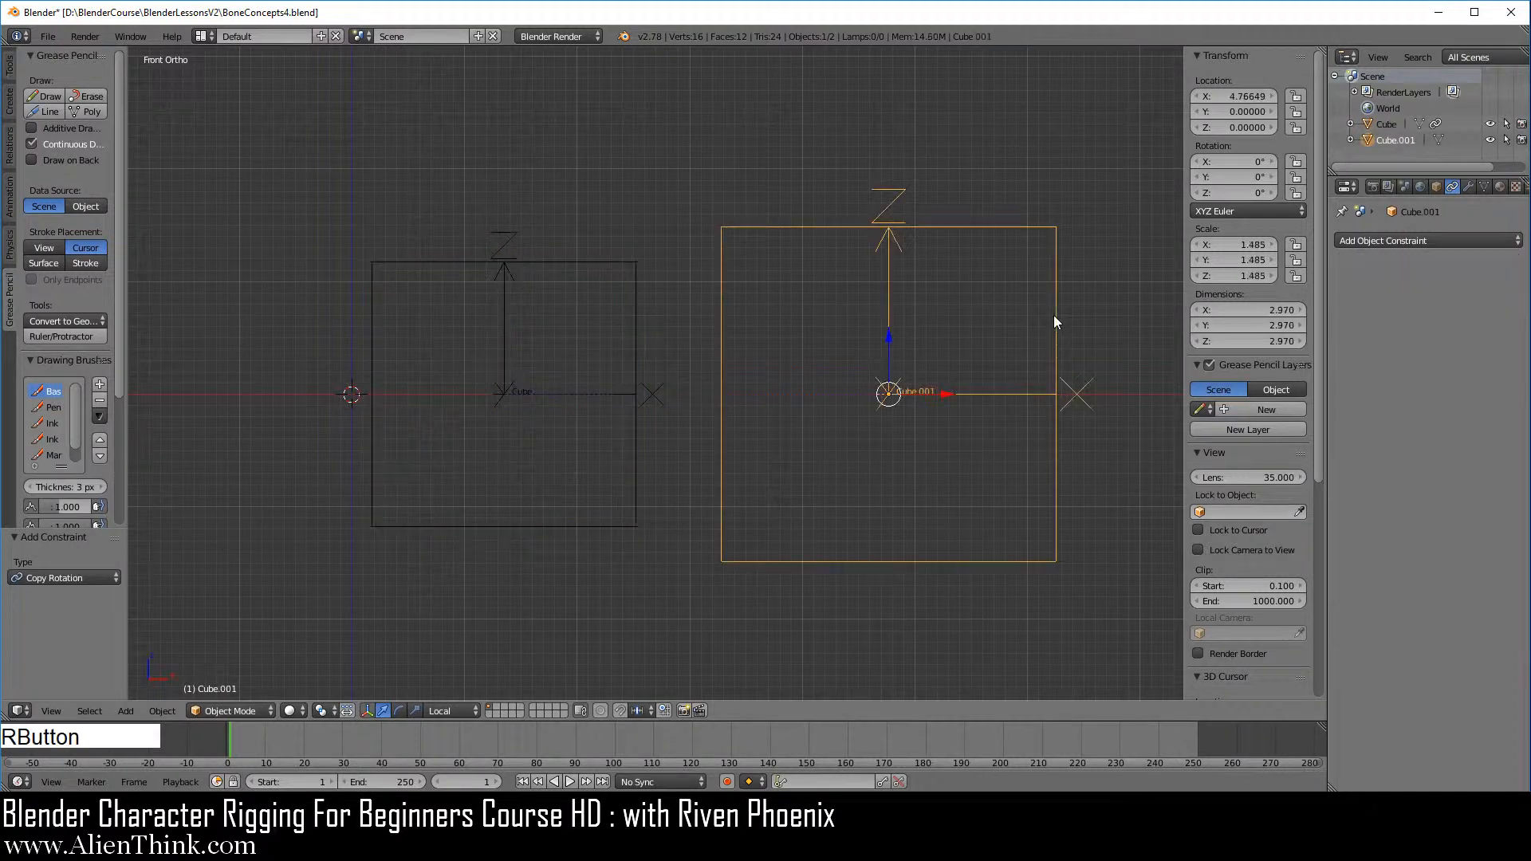
key("r")
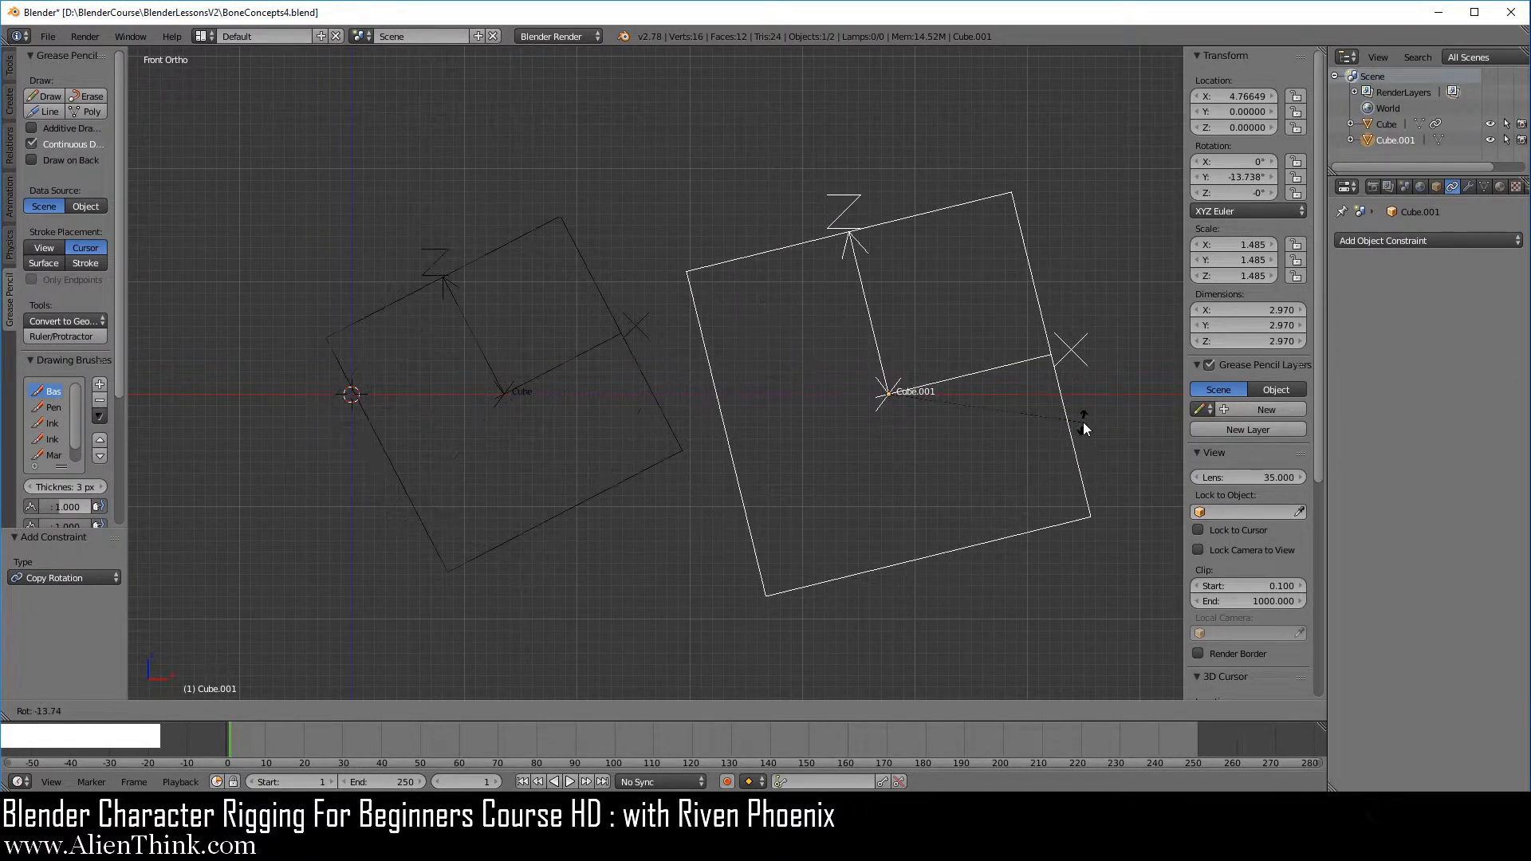
right_click(1083, 423)
Enable Offset on the smaller cube's first Copy Rotation constraint and rotate that cube by about -21°
right_click(636, 321)
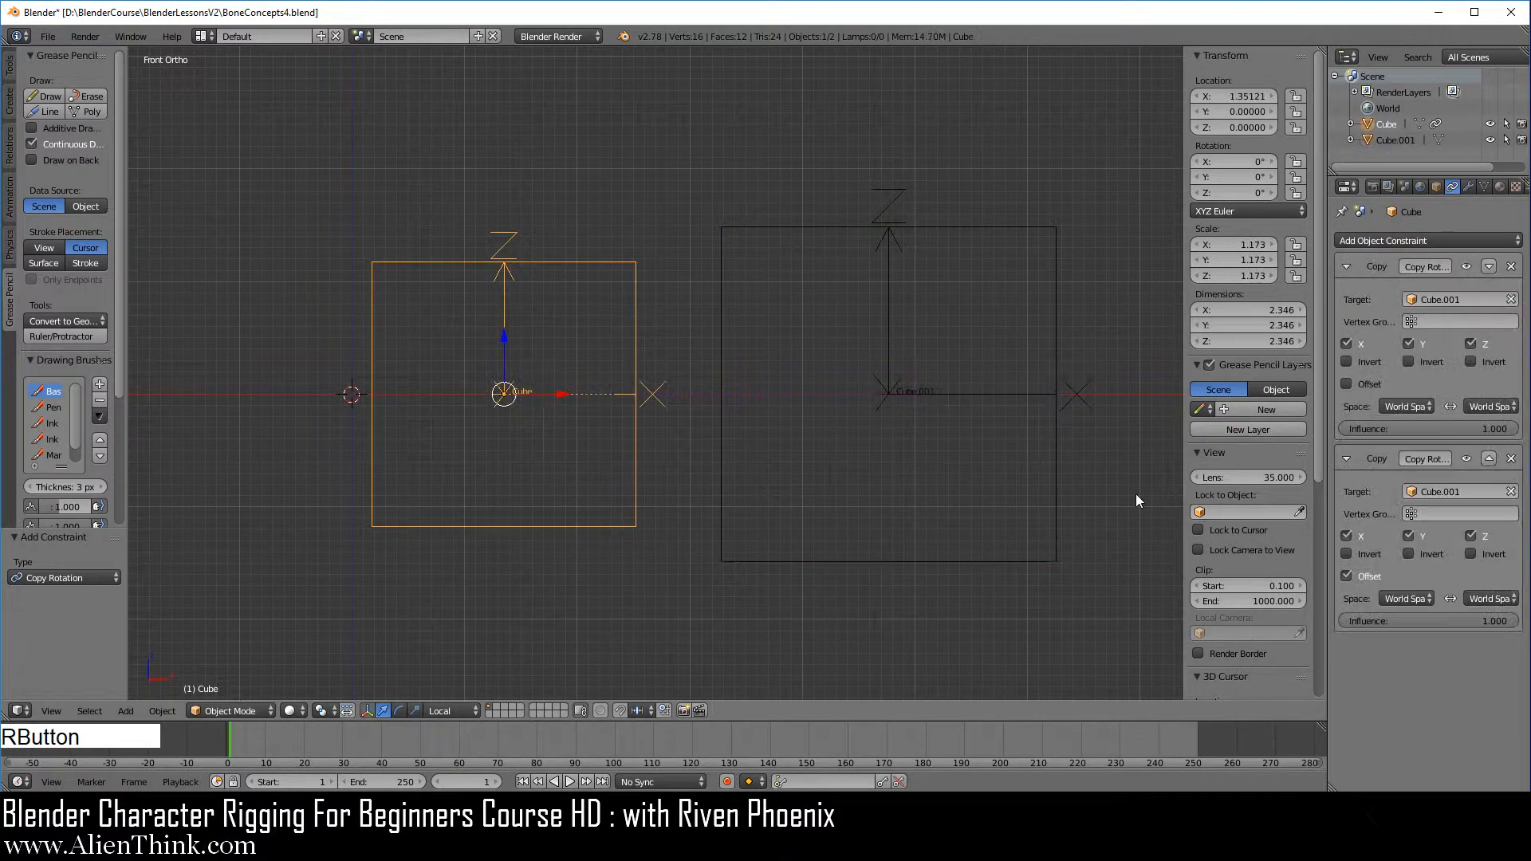
left_click(1377, 574)
left_click(1377, 574)
left_click(1348, 384)
key("r")
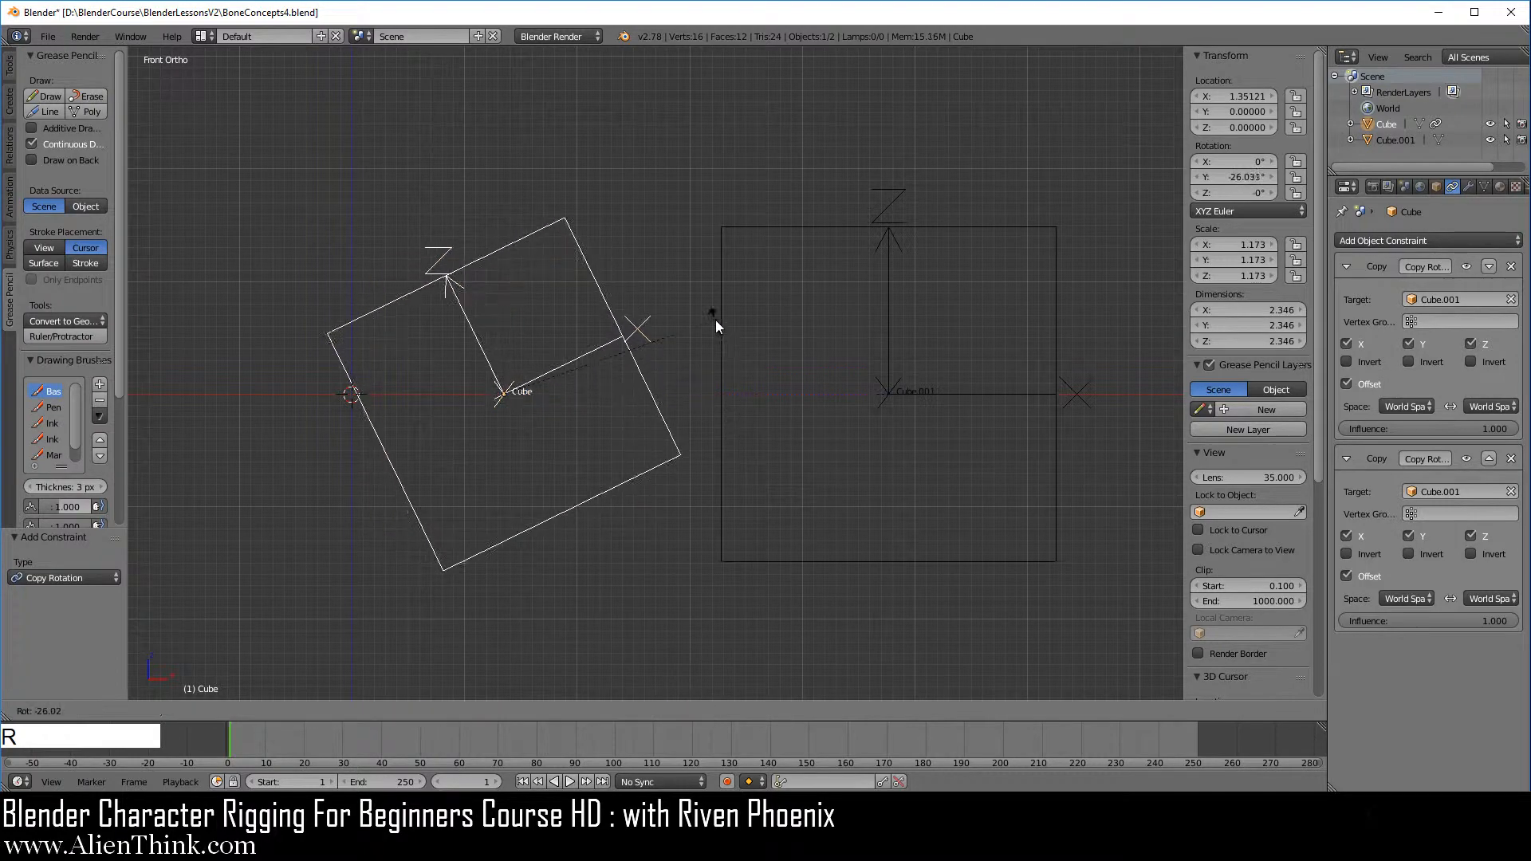
left_click(715, 341)
Test-rotate the larger cube to check both offset Copy Rotation constraints, cancel the rotation, and reselect the smaller cube
right_click(917, 231)
key("r")
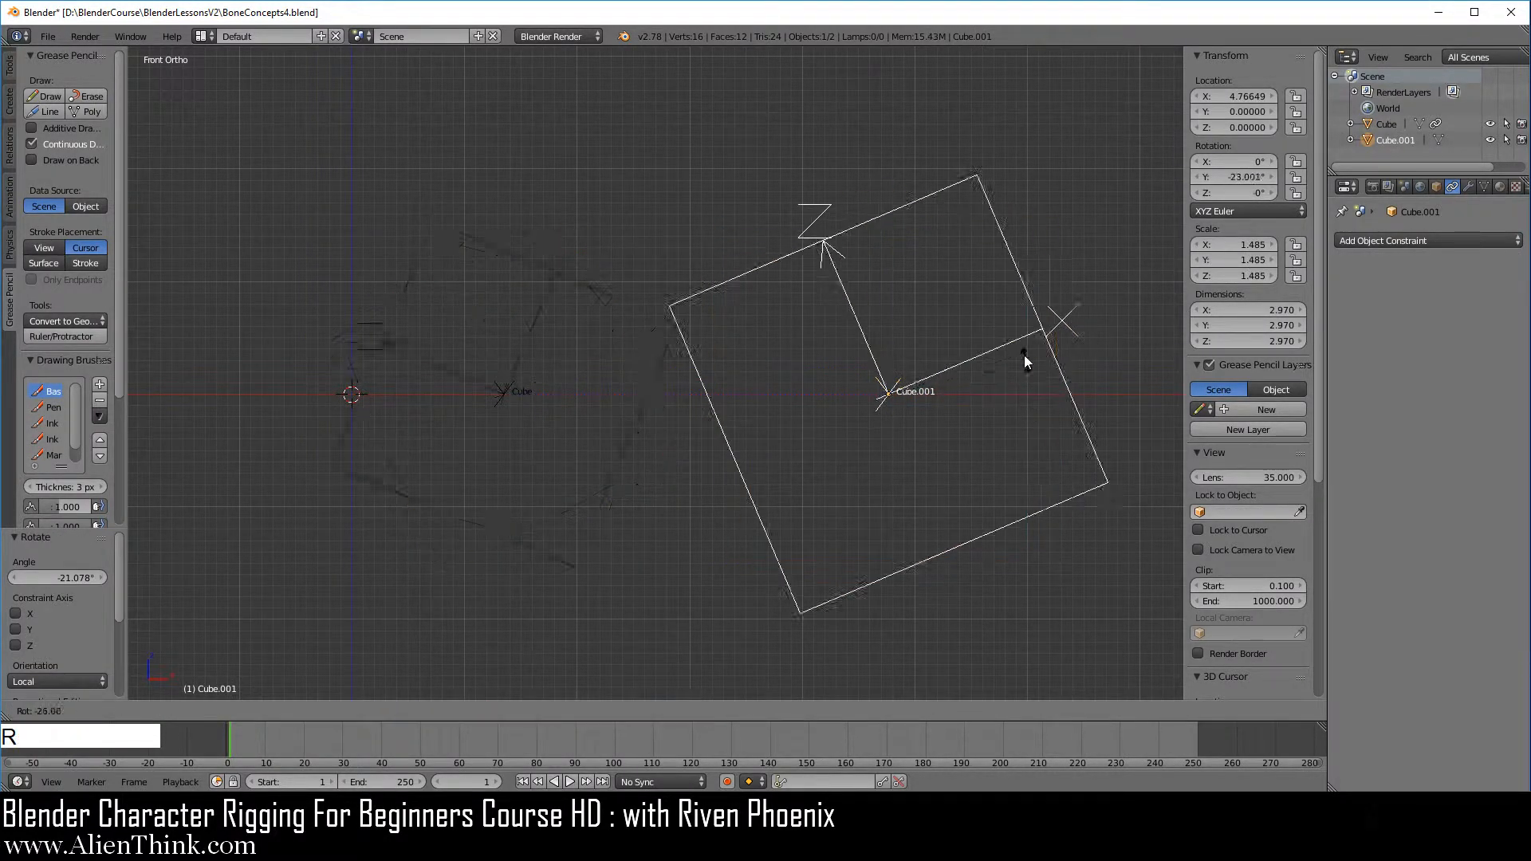
right_click(892, 297)
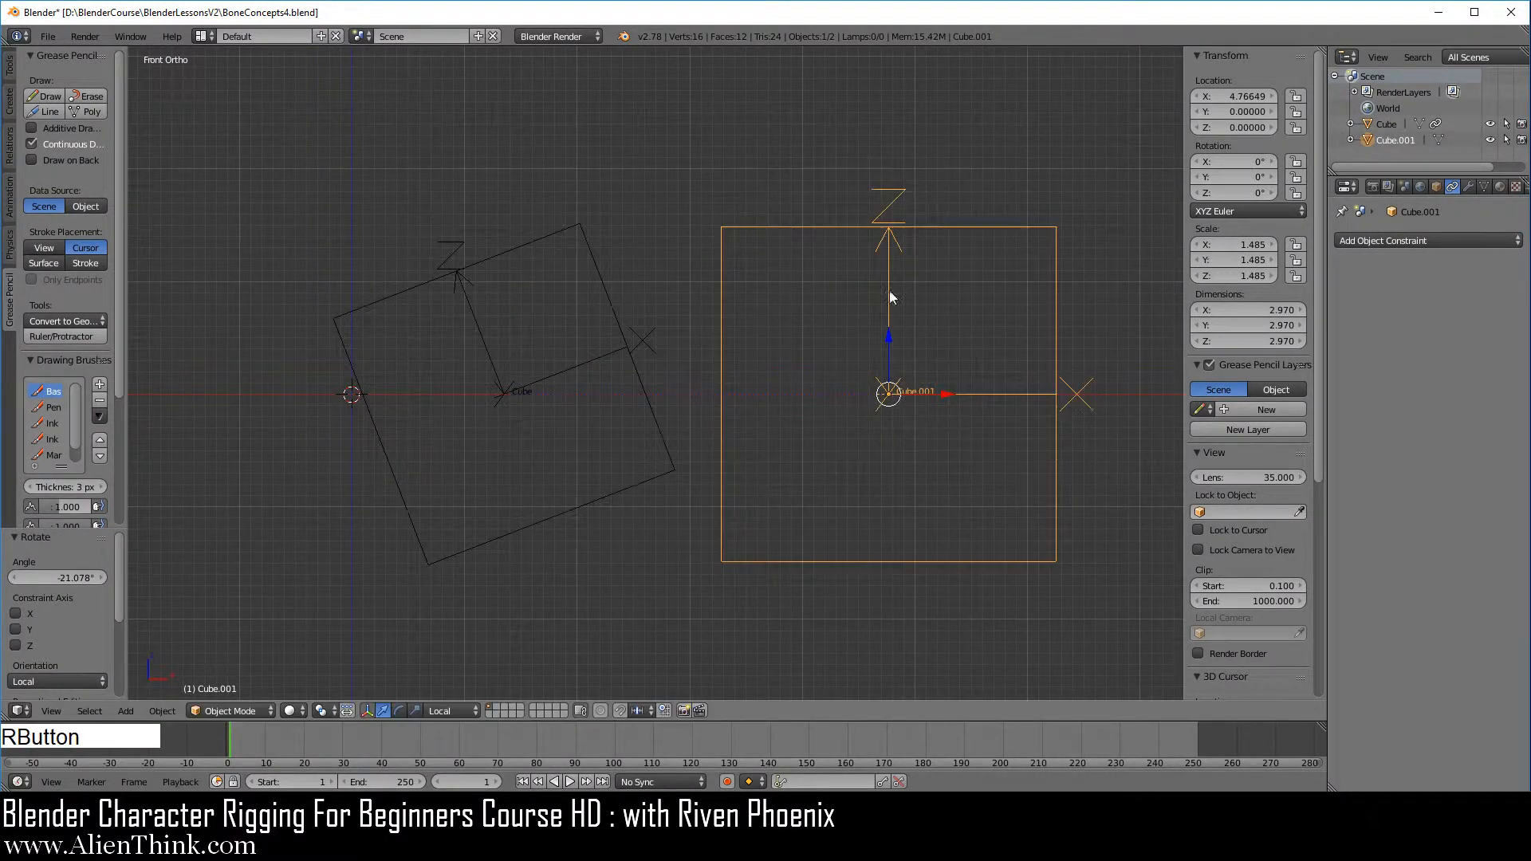
right_click(619, 318)
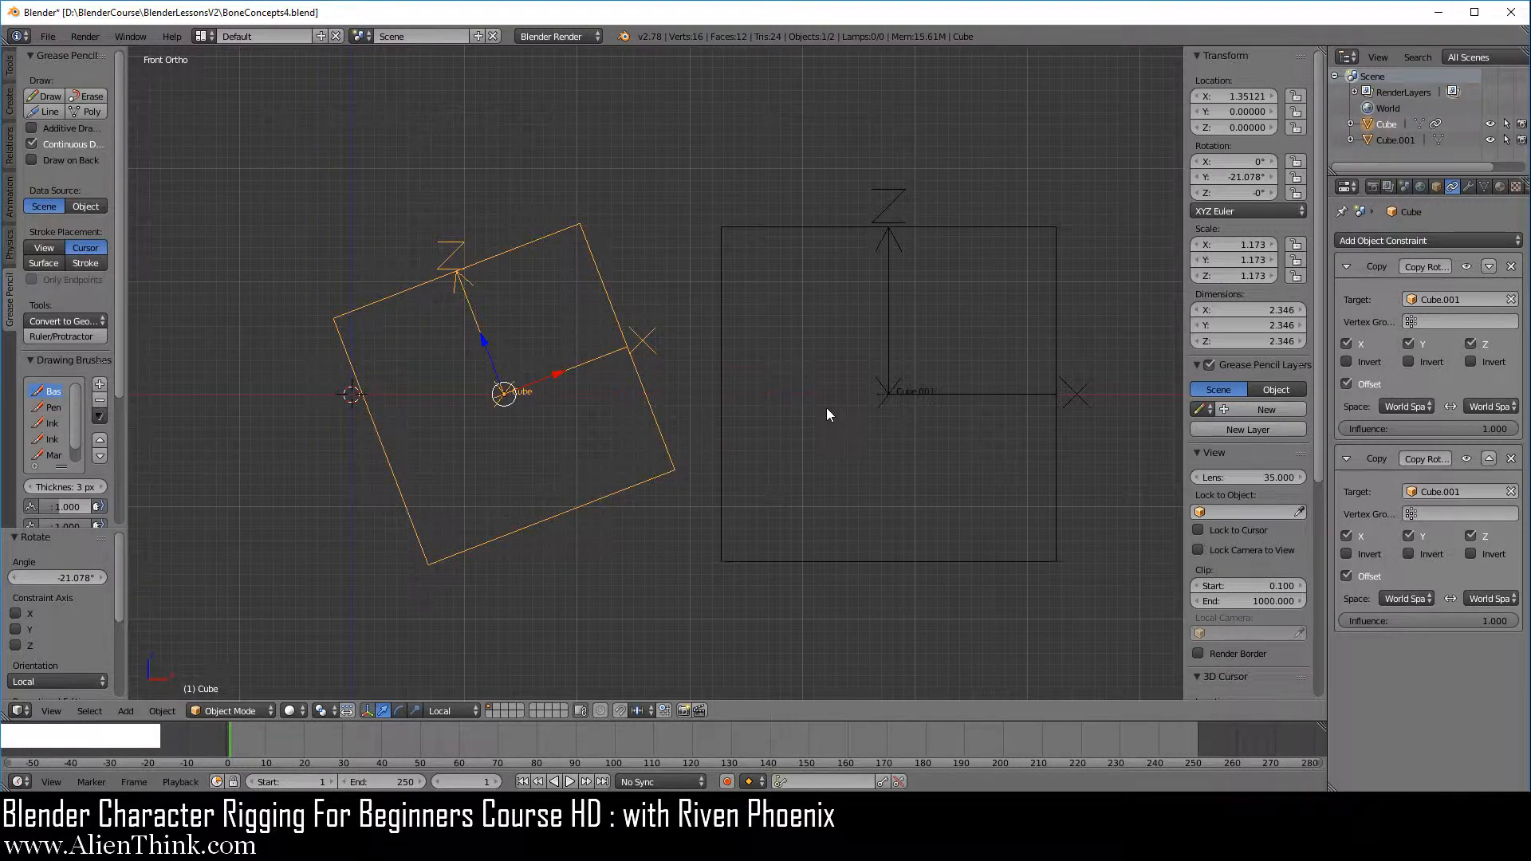
Delete both Copy Rotation constraints from the smaller cube and clear its rotation
scroll(827, 410, "down", 1)
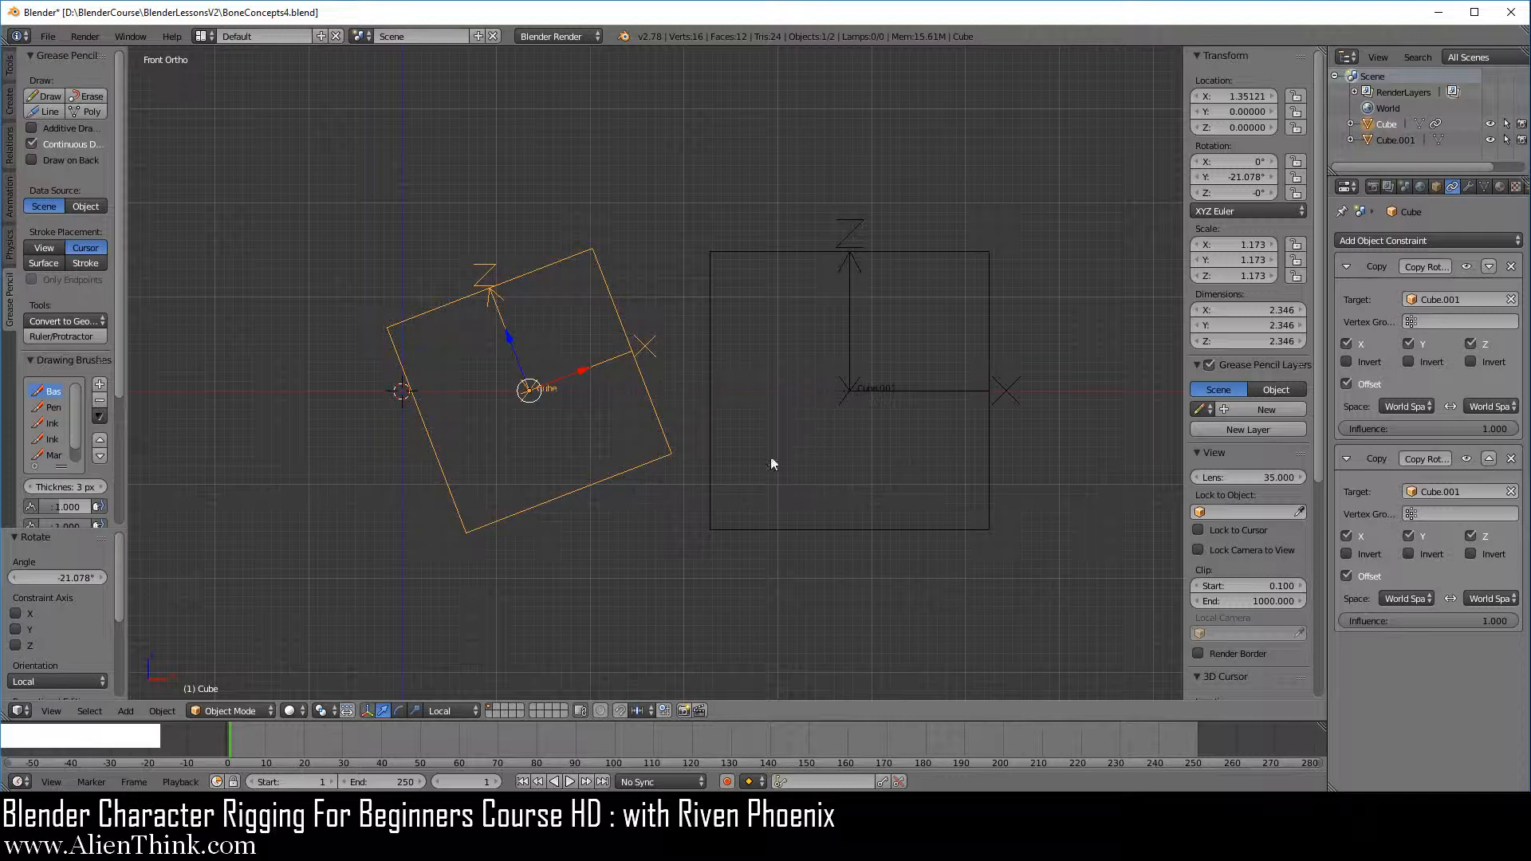
left_click(1511, 267)
left_click(1511, 267)
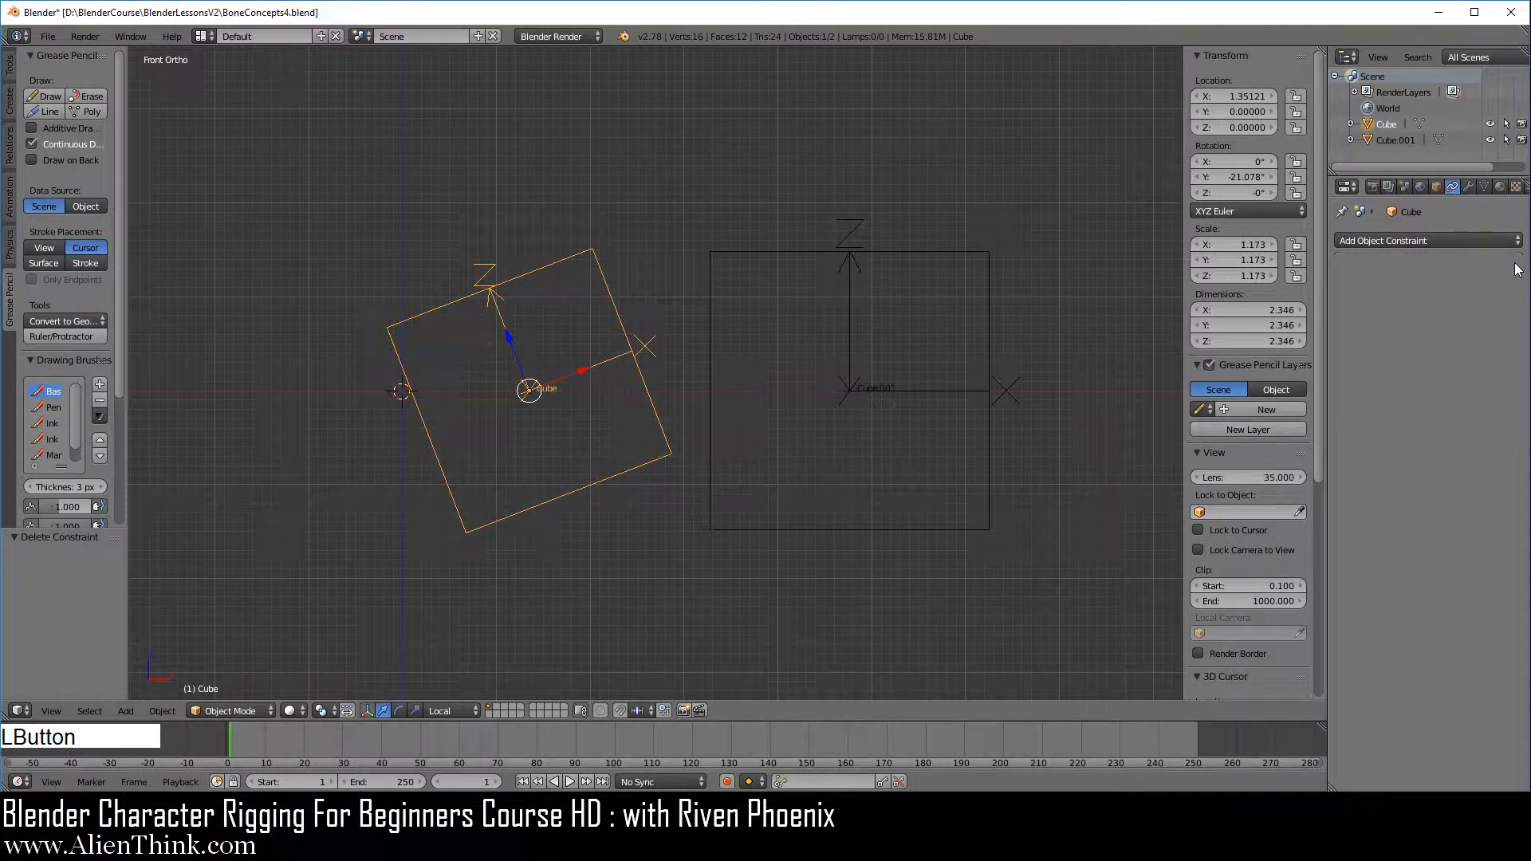
right_click(731, 502)
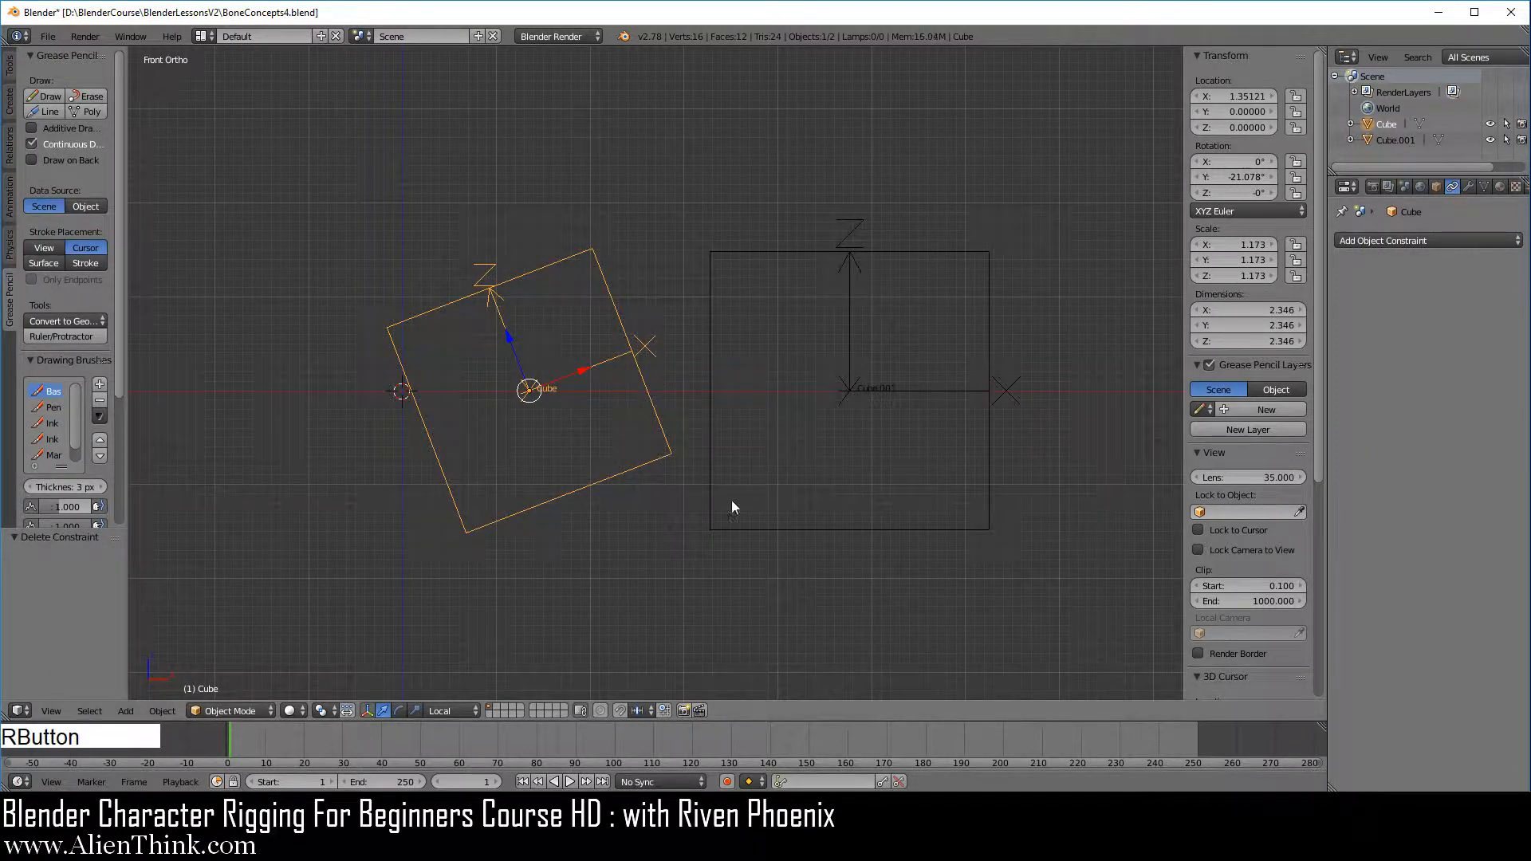
key("alt+r")
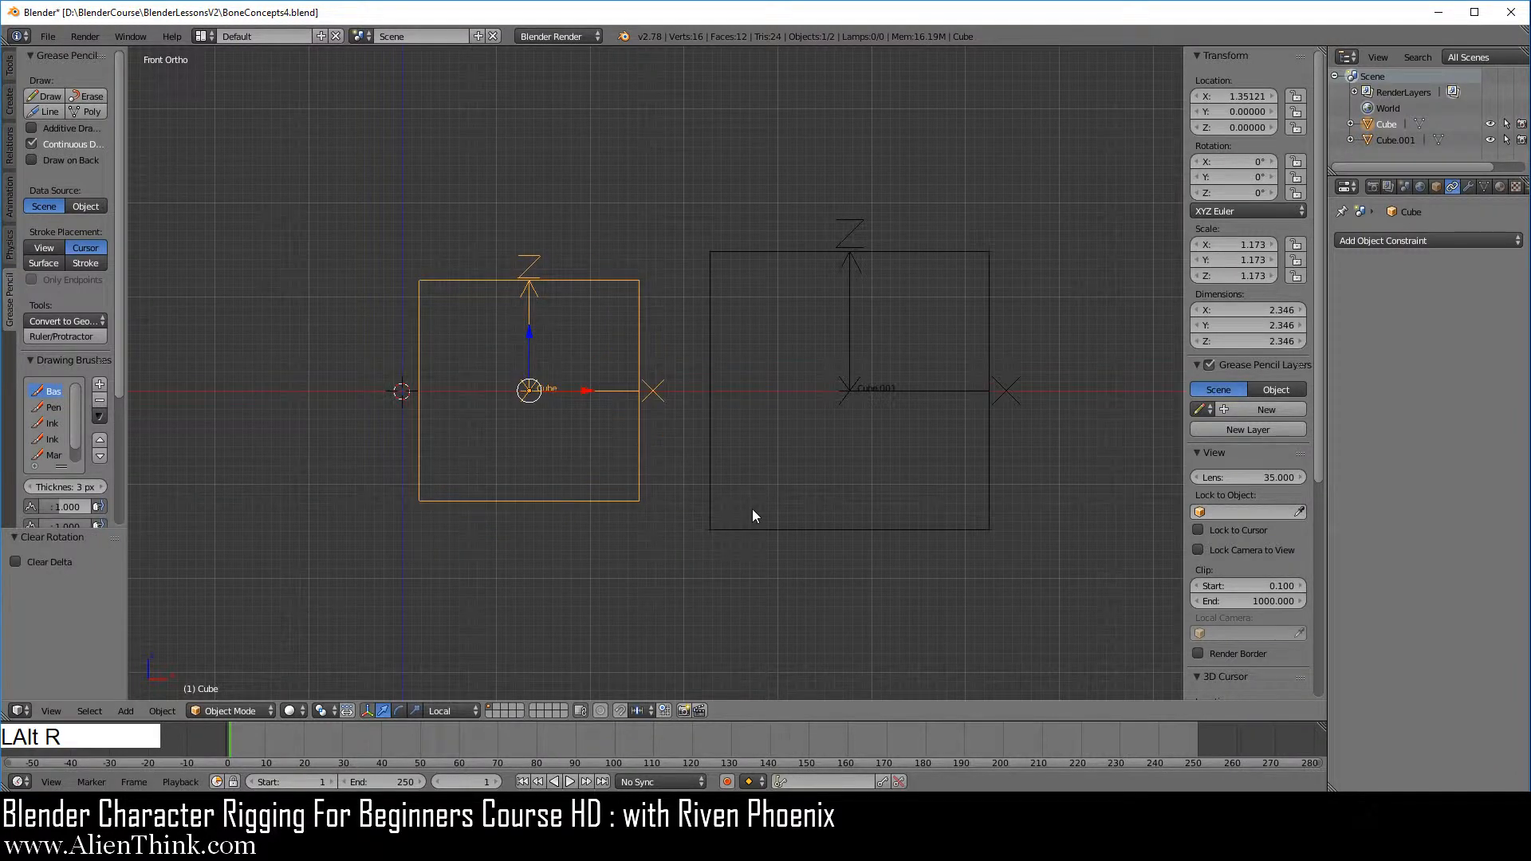
Delete the larger cube, Cube.001, and select the remaining cube
right_click(714, 358)
key("x")
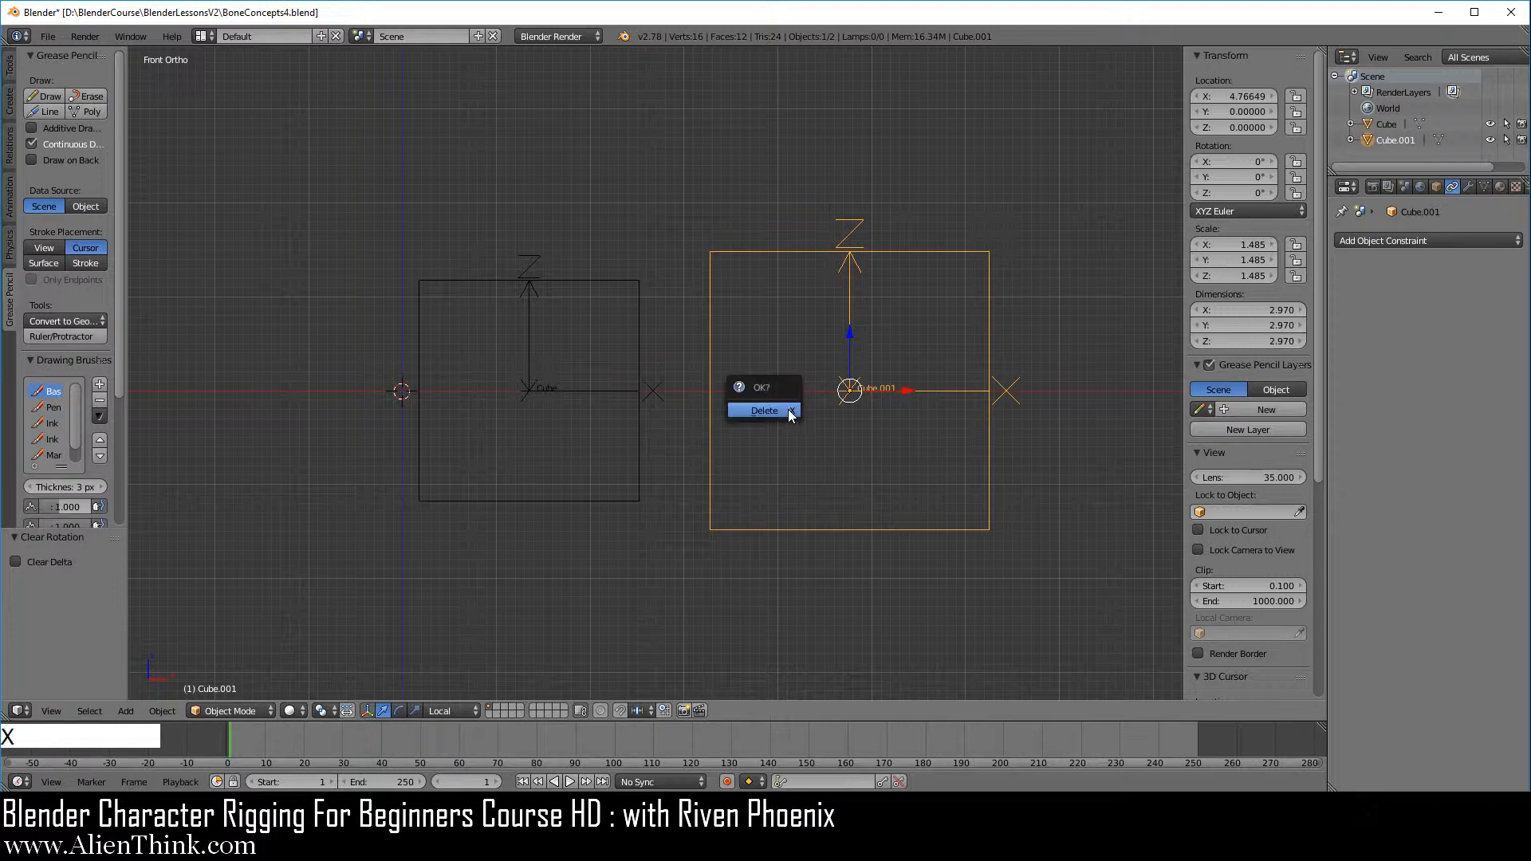
left_click(765, 403)
right_click(638, 393)
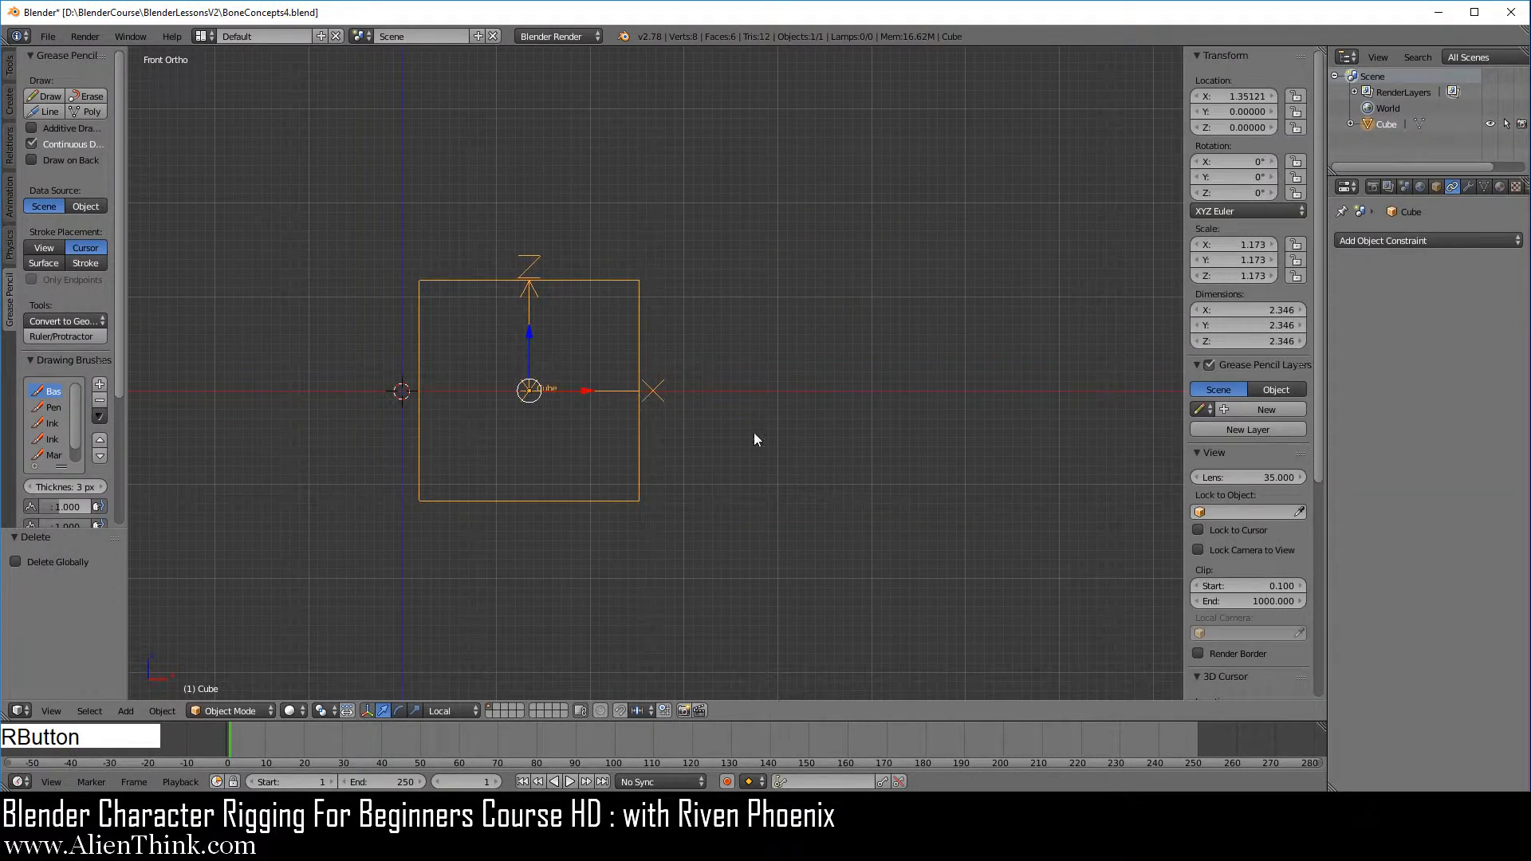
Set the remaining cube's maximum draw type to Textured and move it about 1.72 in X and -2.27 in Z
left_click(1436, 188)
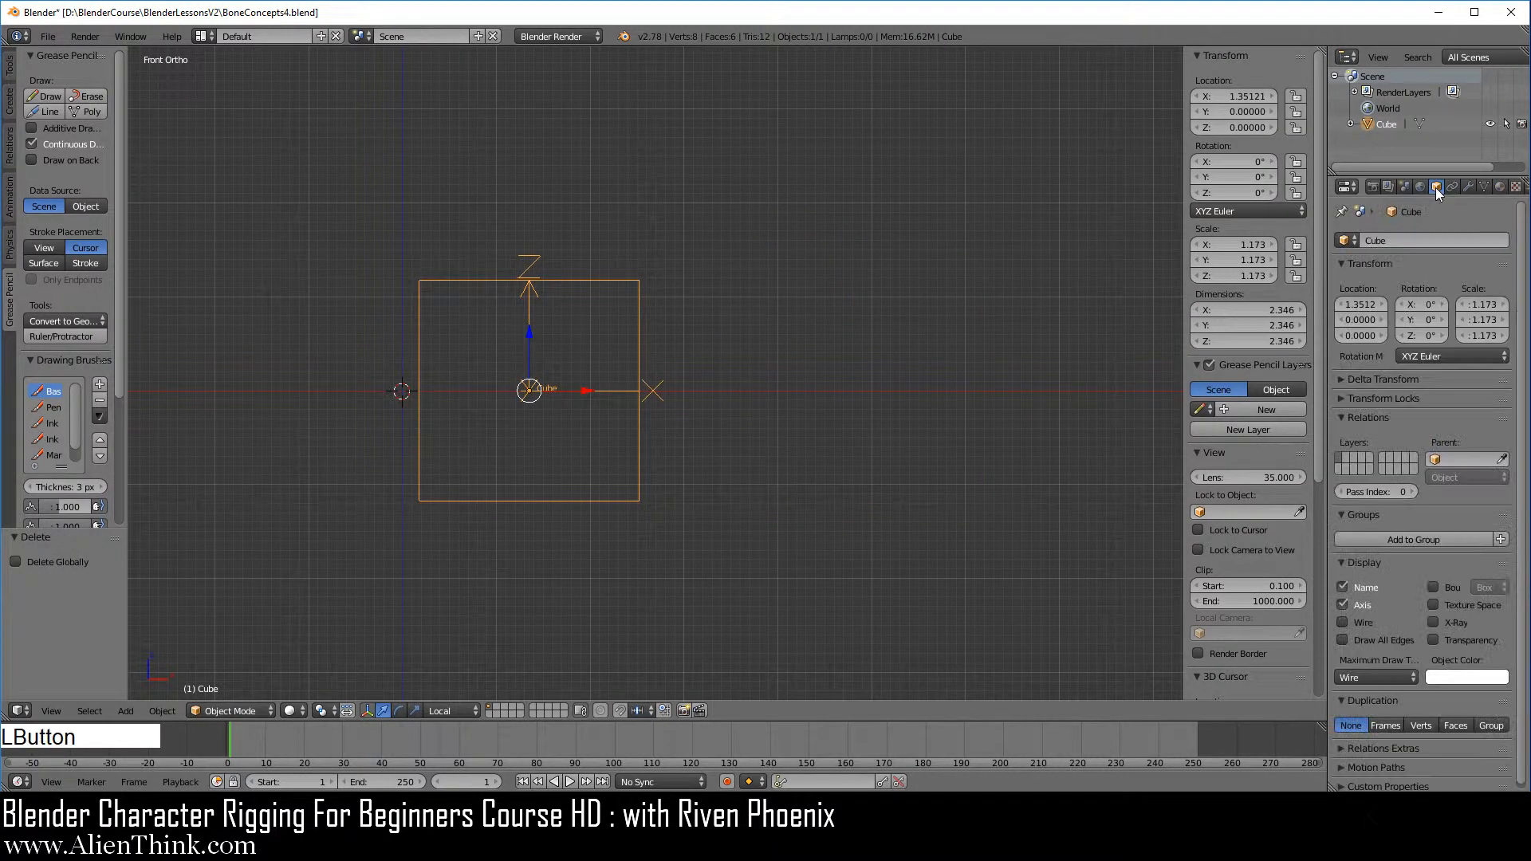
left_click(1366, 677)
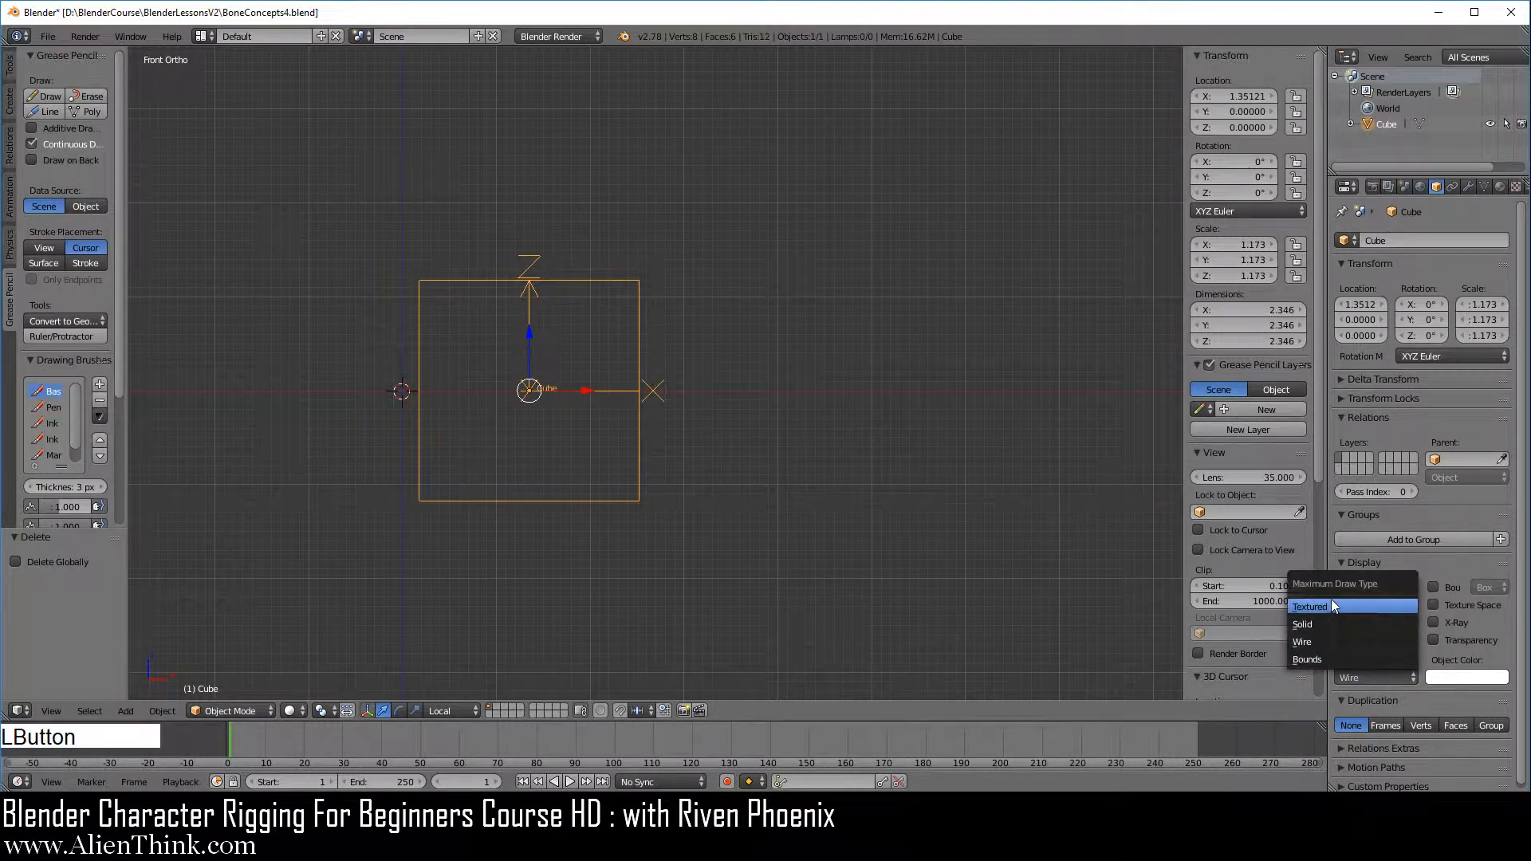
left_click(1329, 606)
scroll(844, 367, "down", 2)
middle_click_drag(722, 353, 862, 334, "shift")
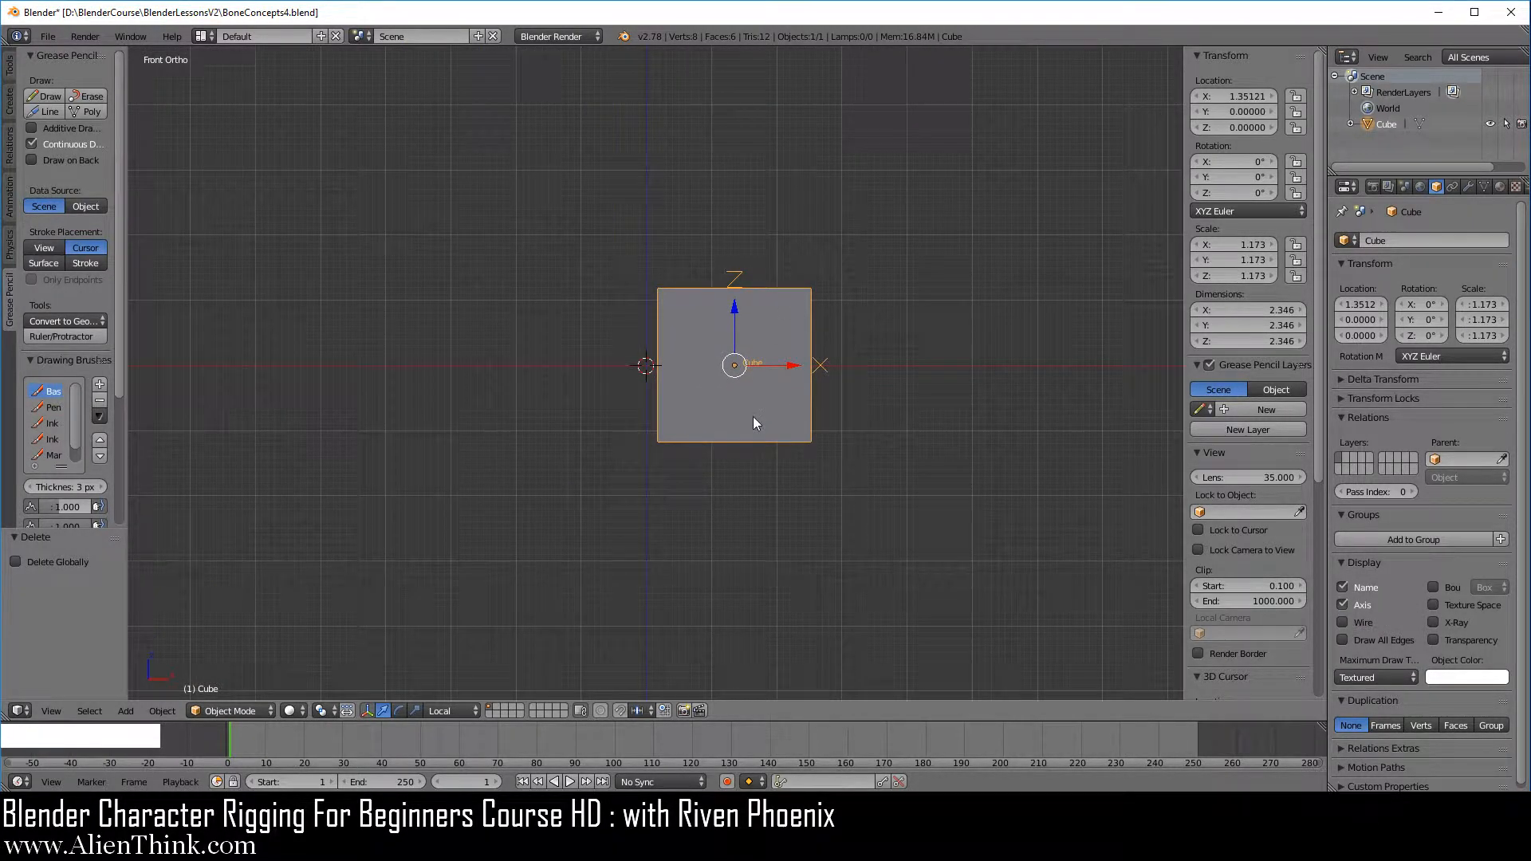
scroll(753, 416, "up", 1)
middle_click_drag(754, 417, 713, 414, "shift")
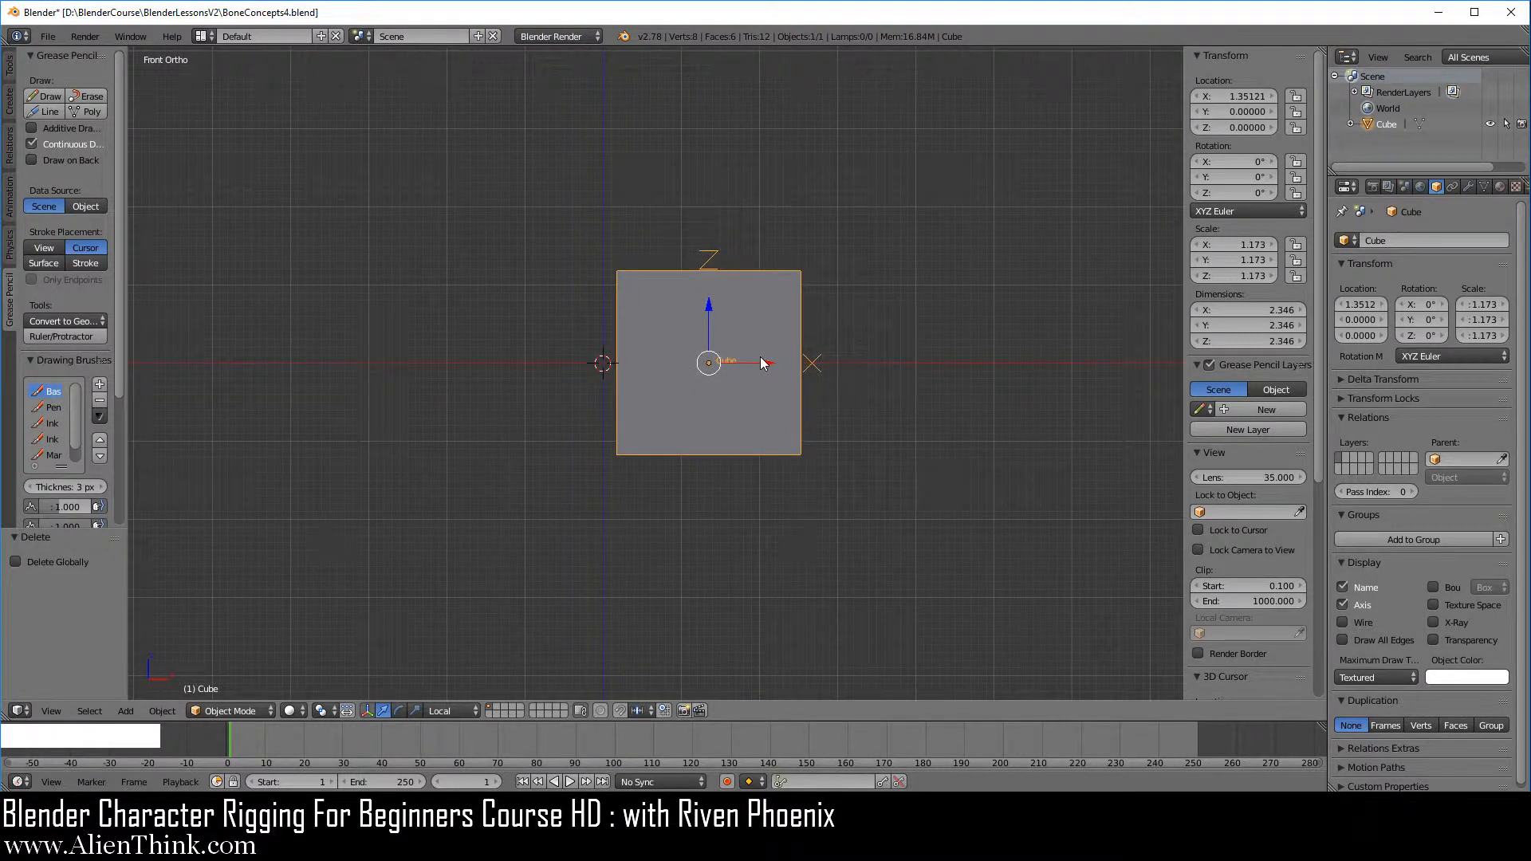
key("g")
left_click(875, 528)
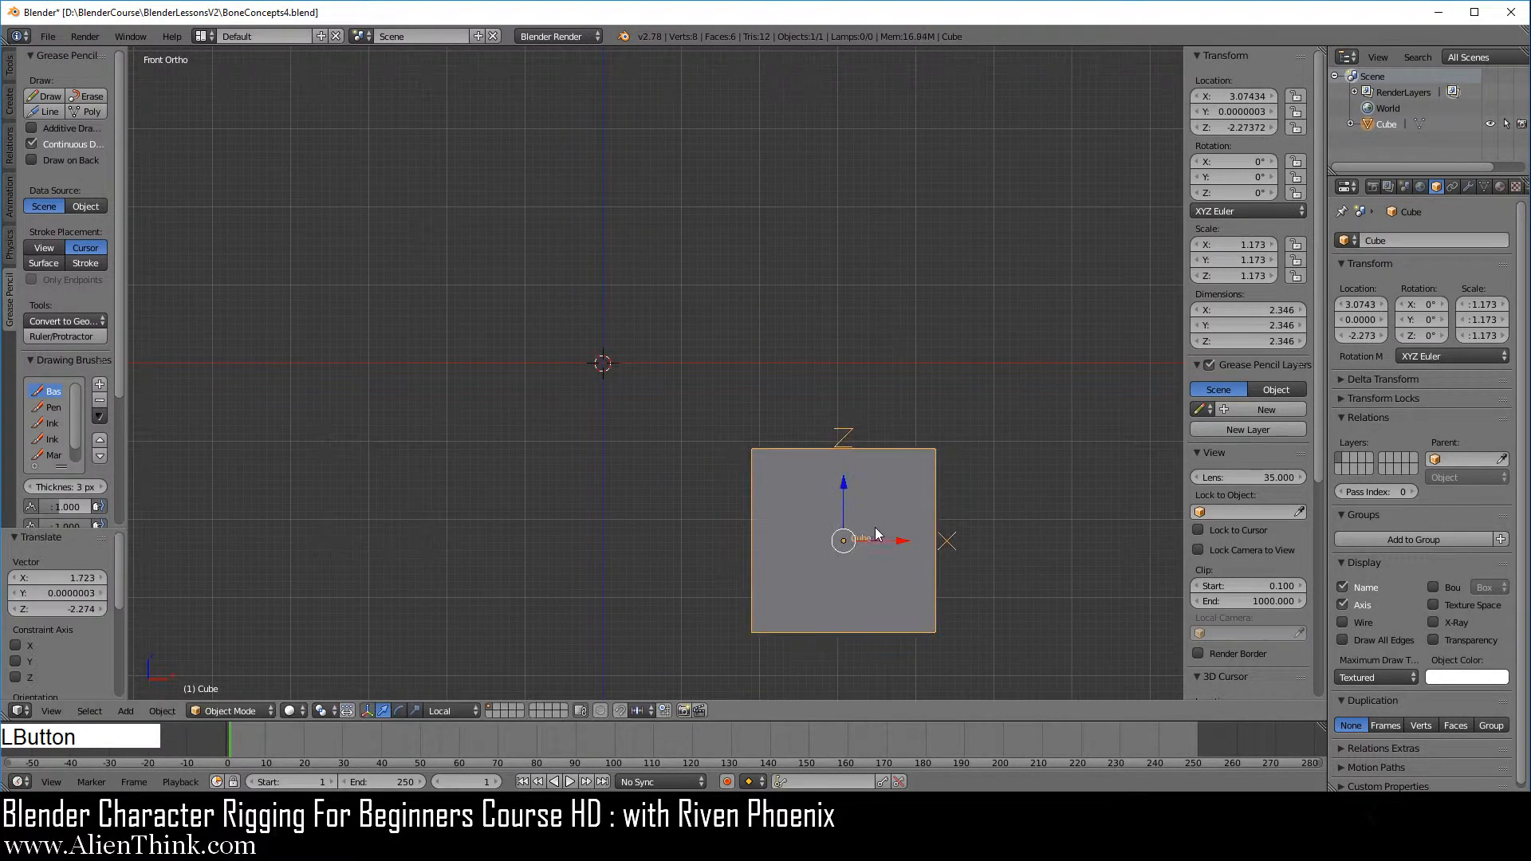
Duplicate the cube about 4.16 units above the original and scale the copy by about 0.72
key("shift+d")
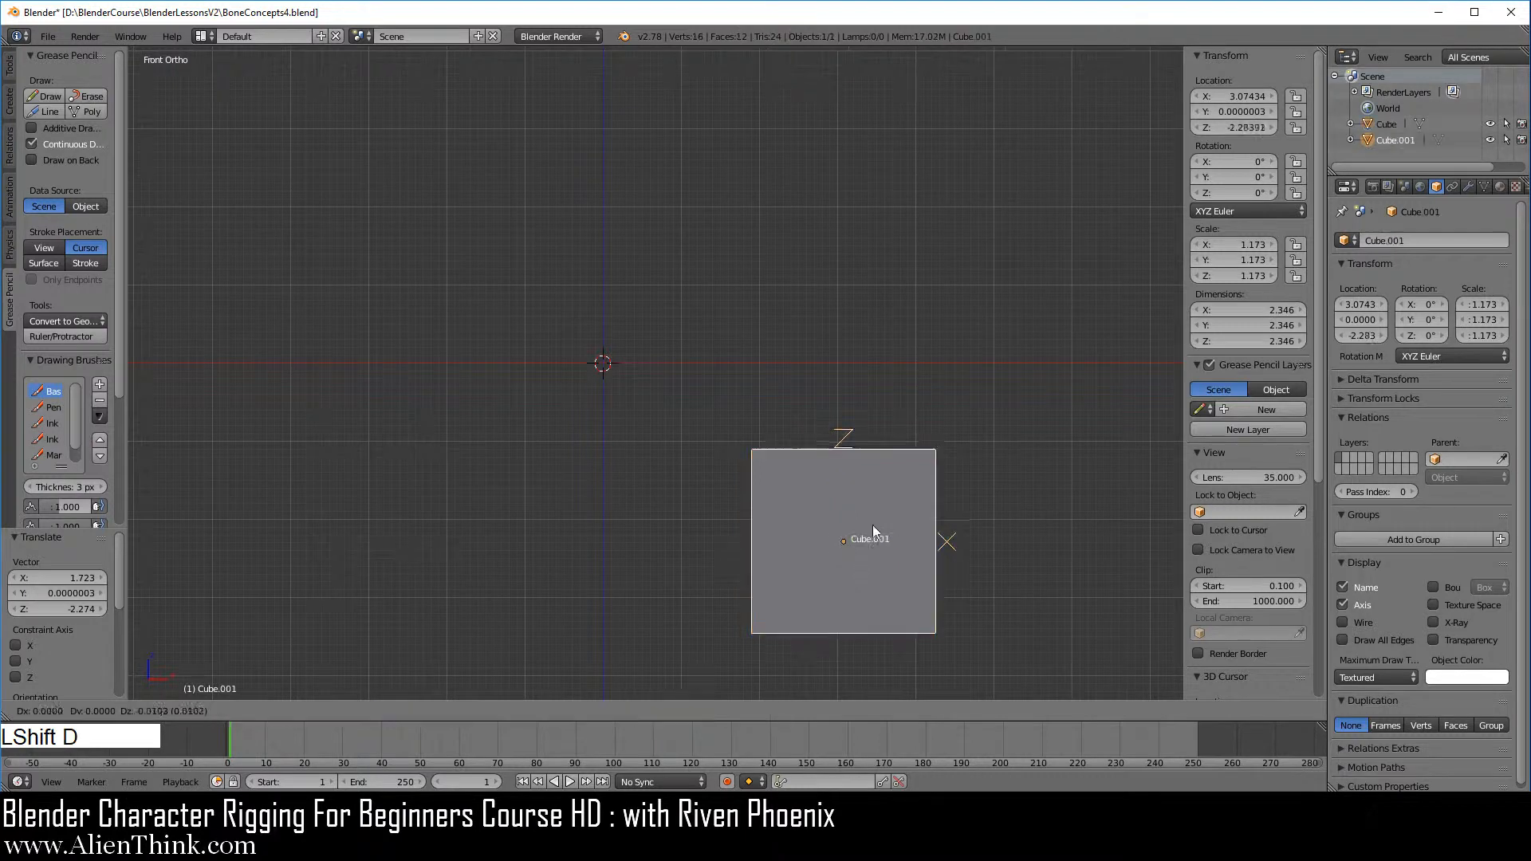
left_click(861, 250)
key("s")
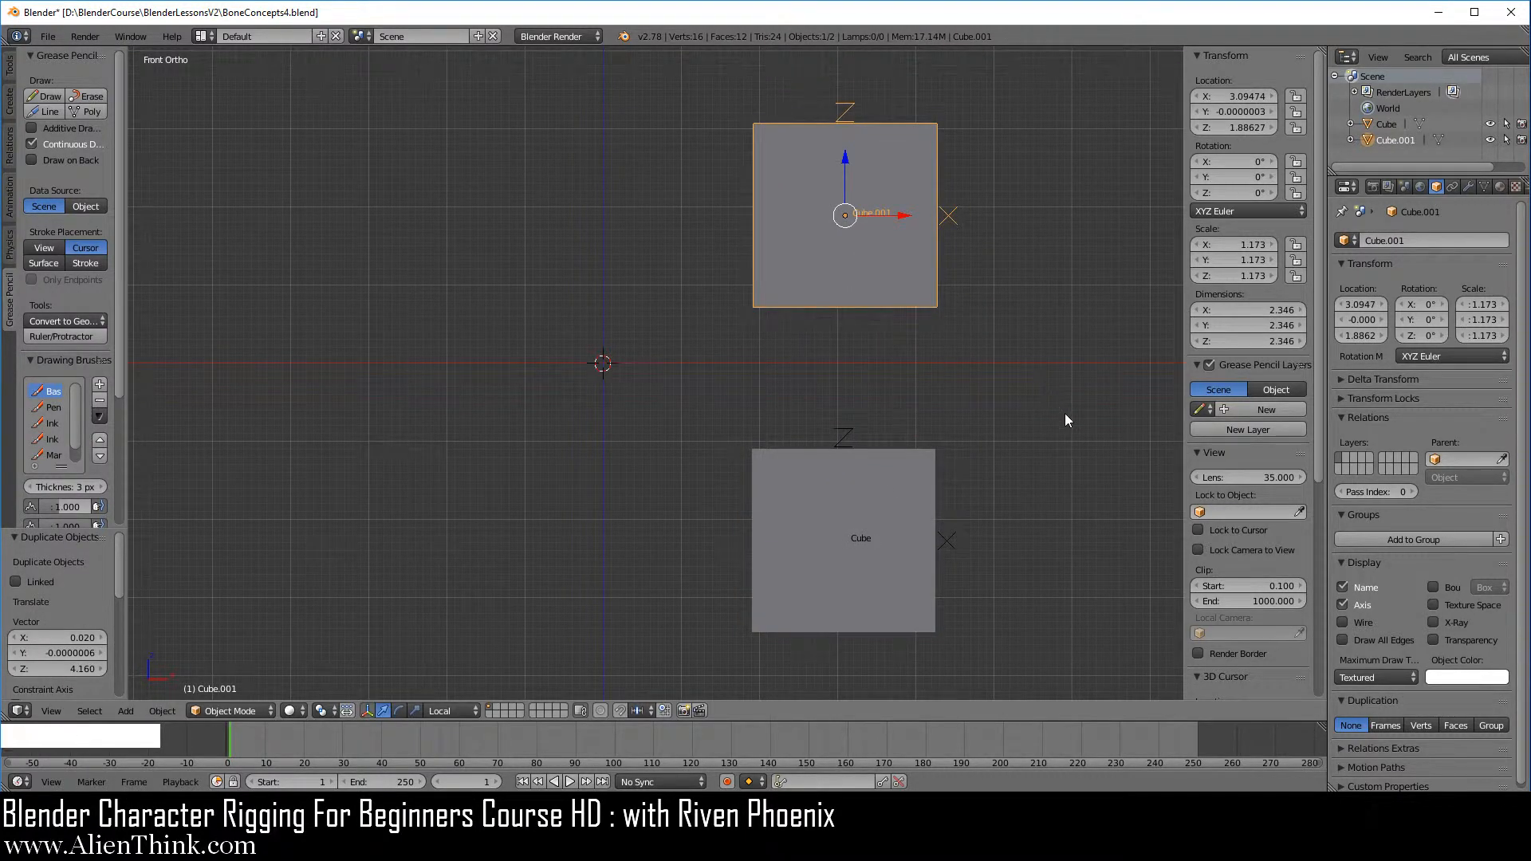
left_click(995, 363)
Trackball-rotate the lower, larger cube by about 24.6° and -33.2°
right_click(851, 523)
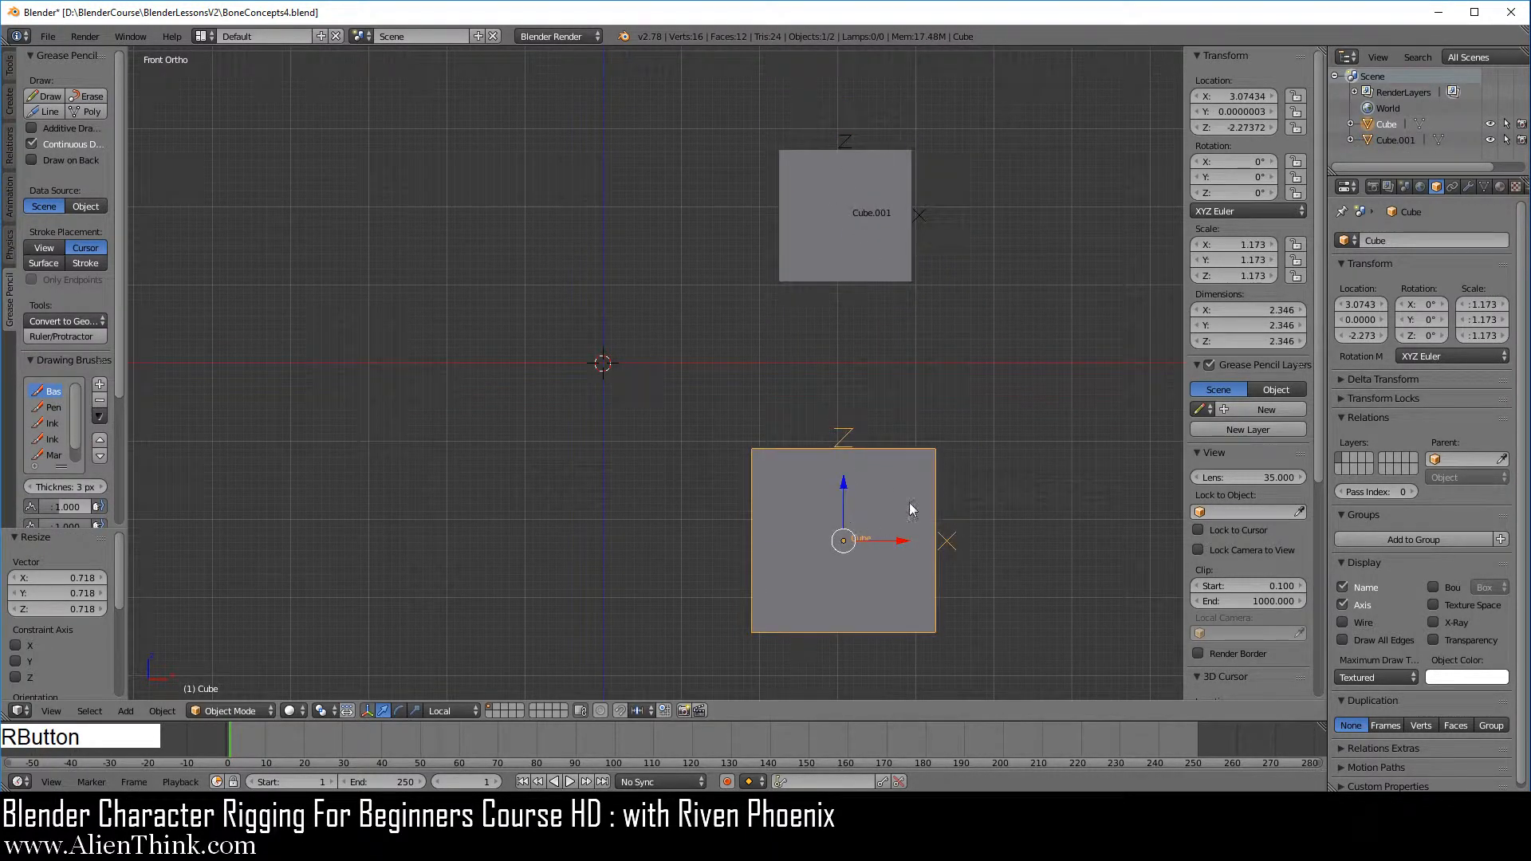
key("r")
key("r")
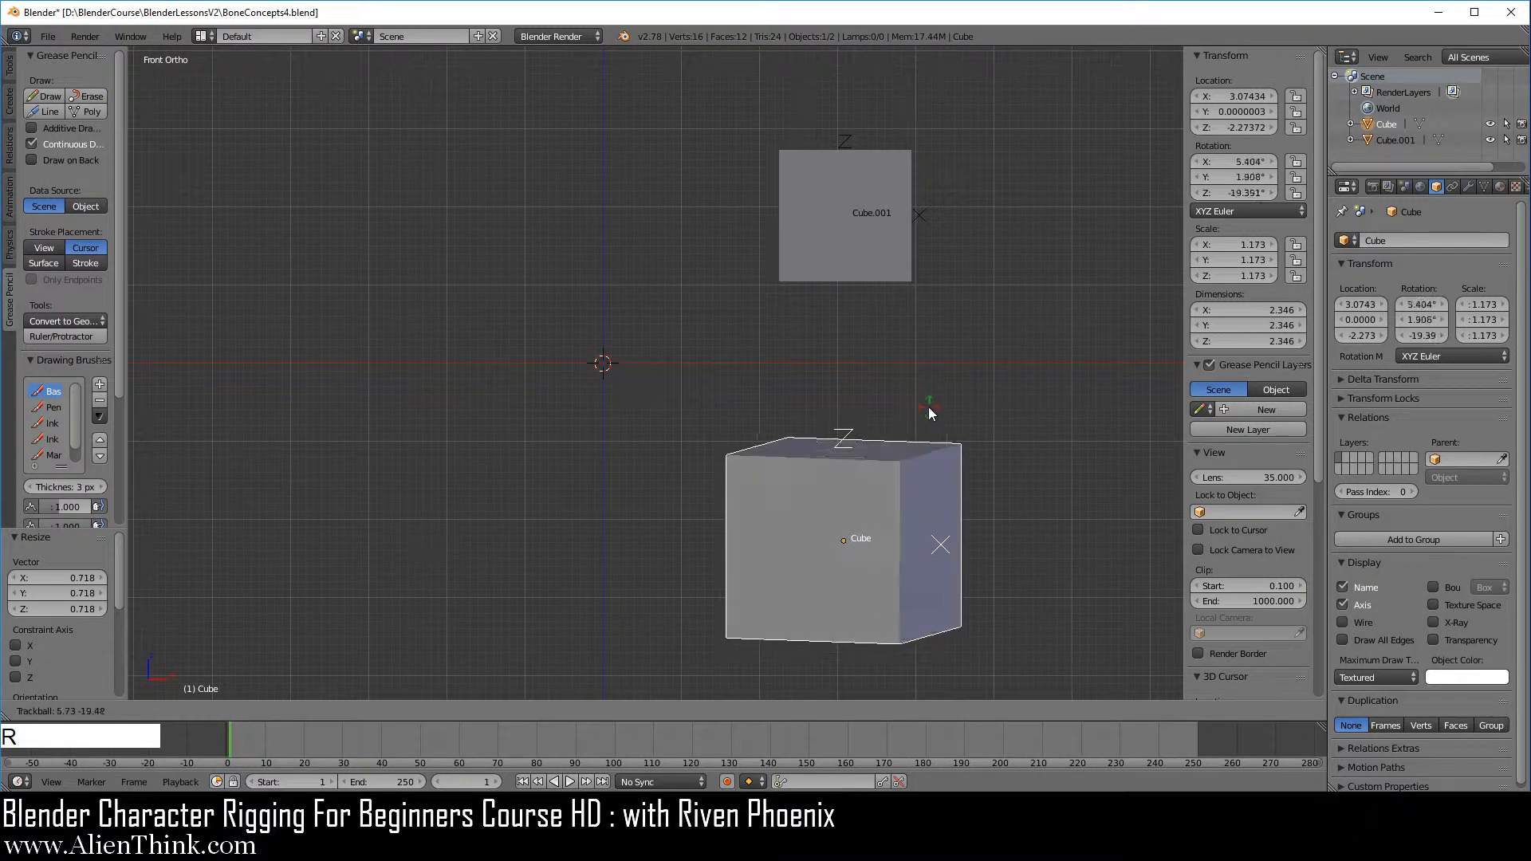
left_click(912, 436)
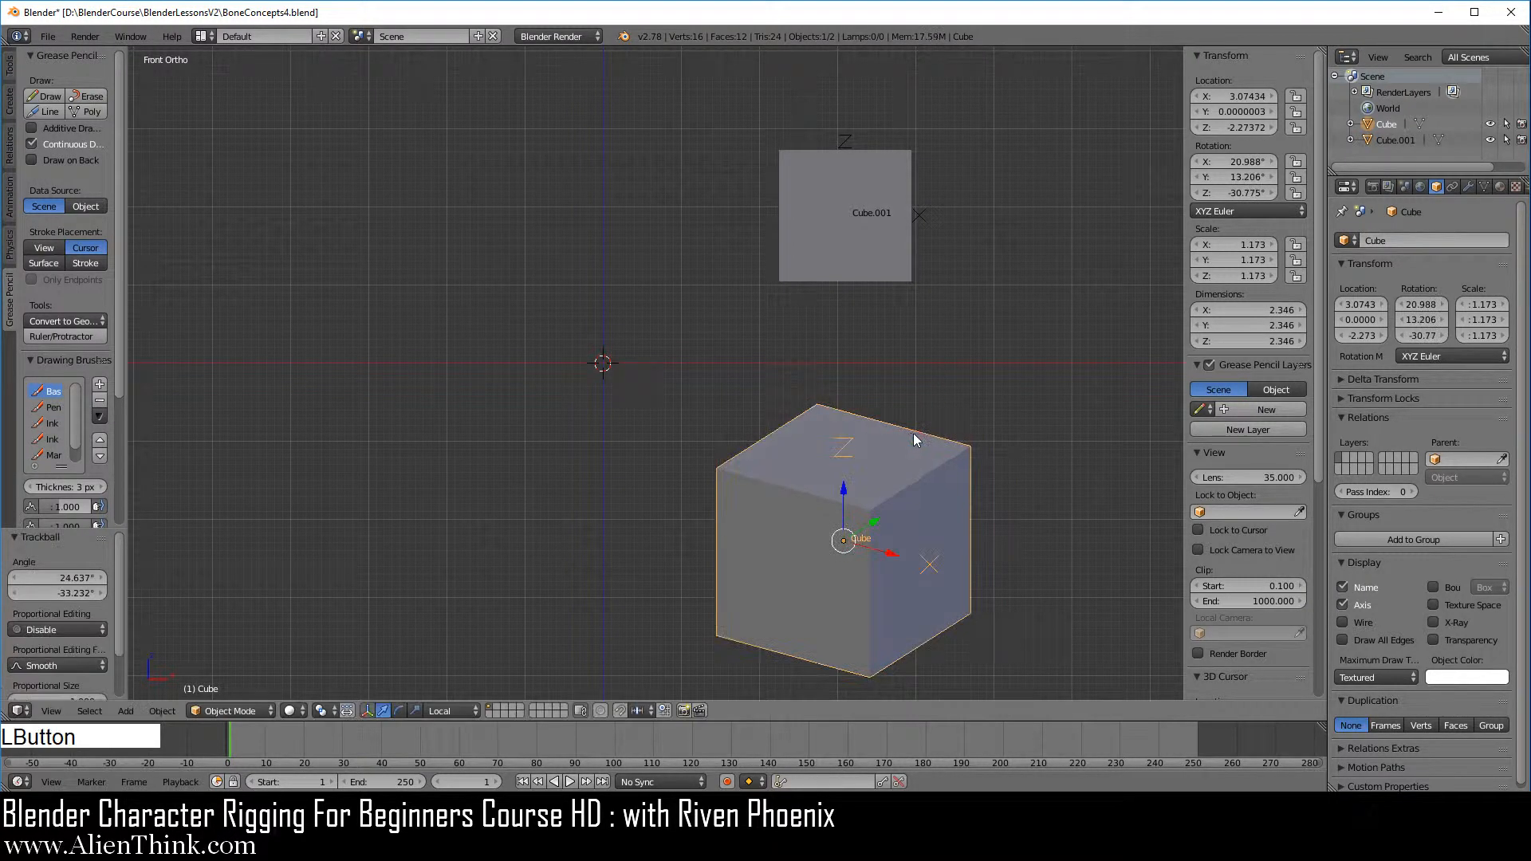
Trackball-rotate the smaller upper cube by about -39.5° and 25.8°
right_click(859, 253)
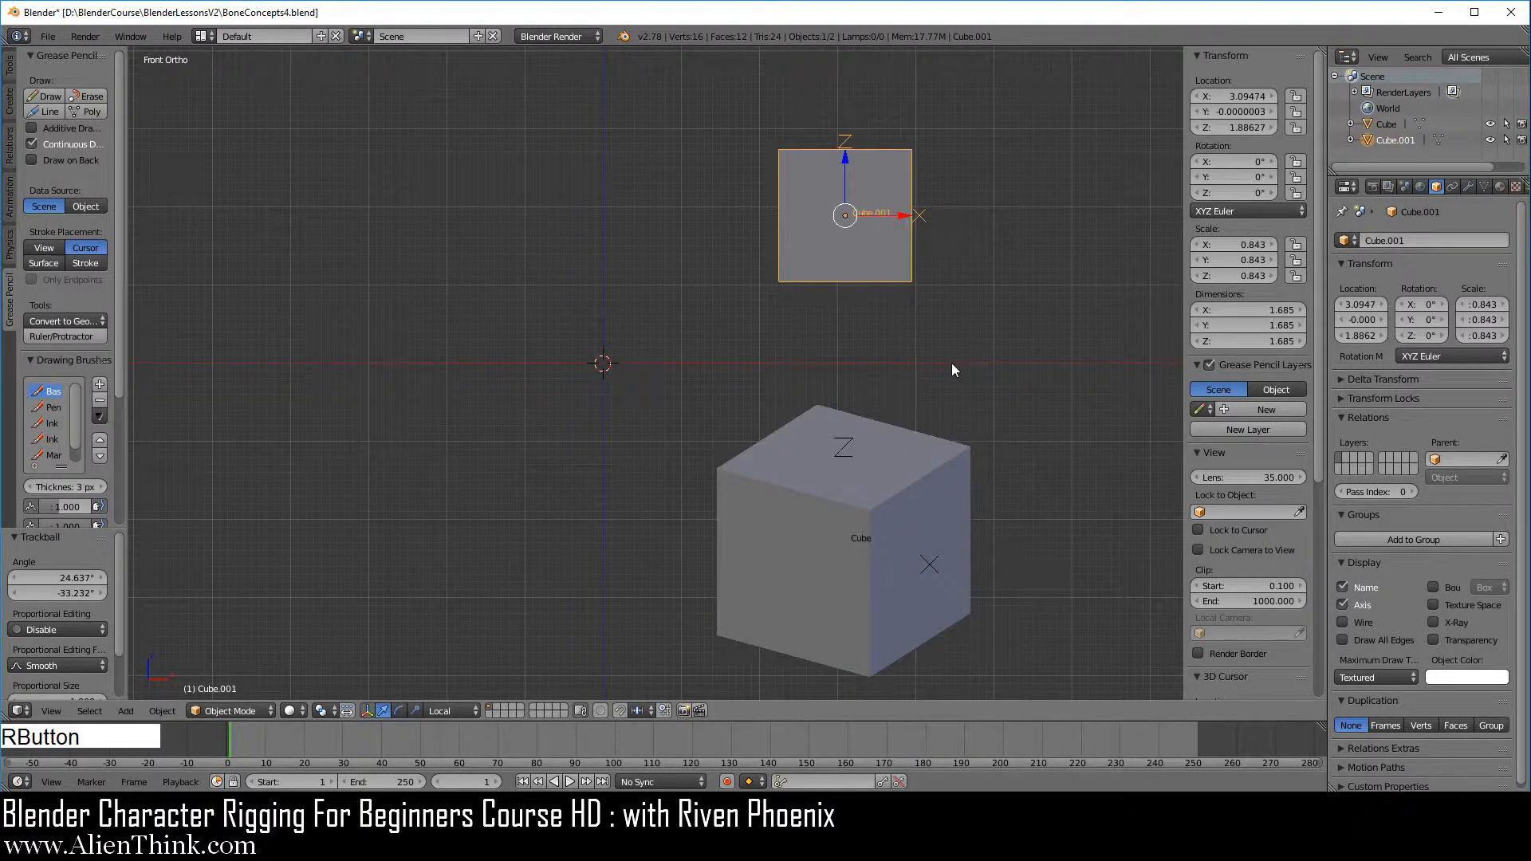
key("r")
key("r")
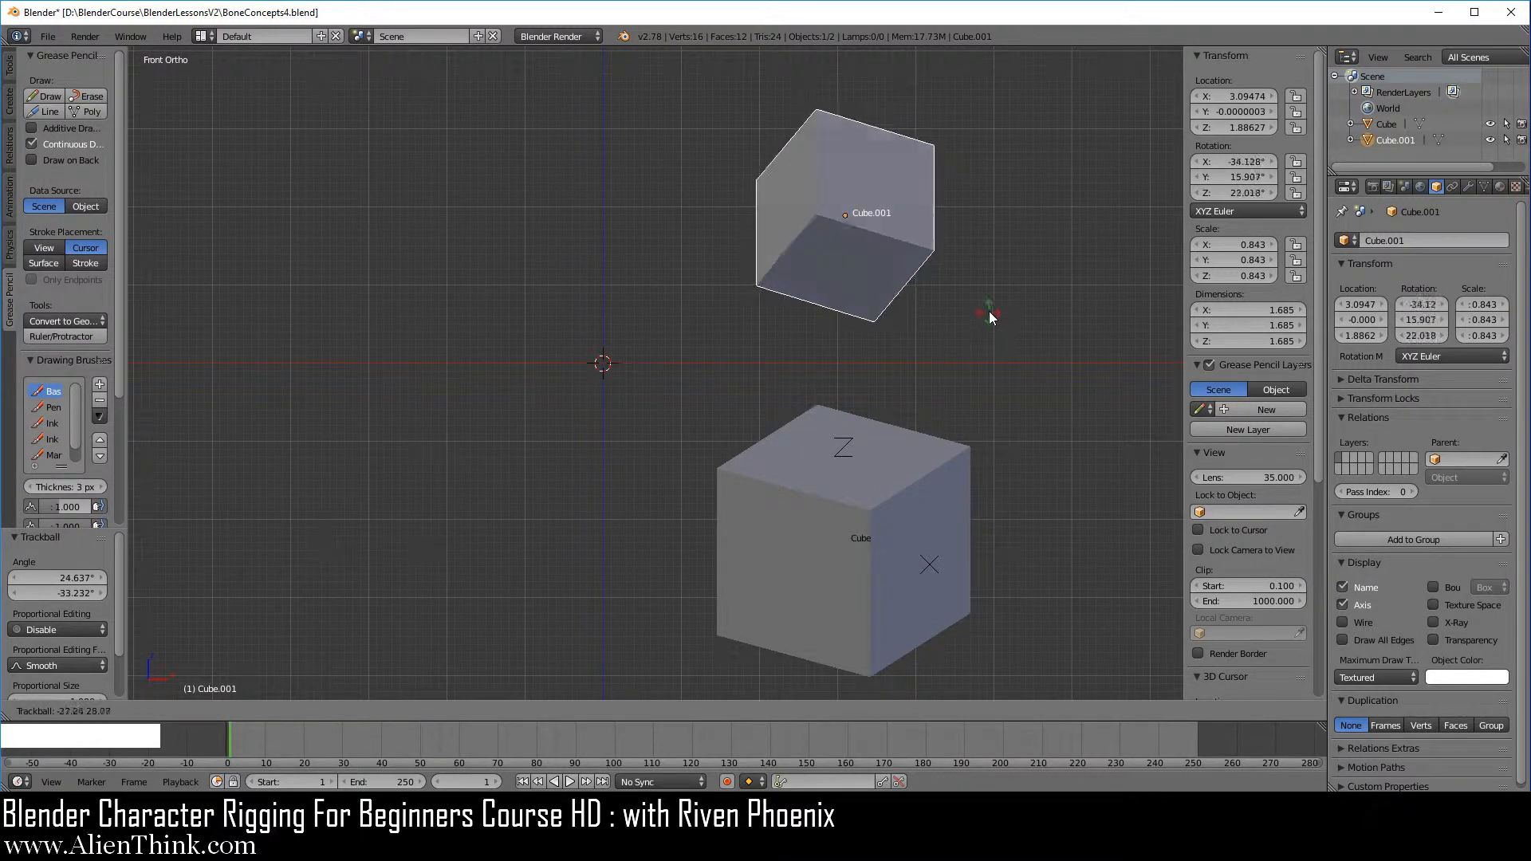
left_click(988, 310)
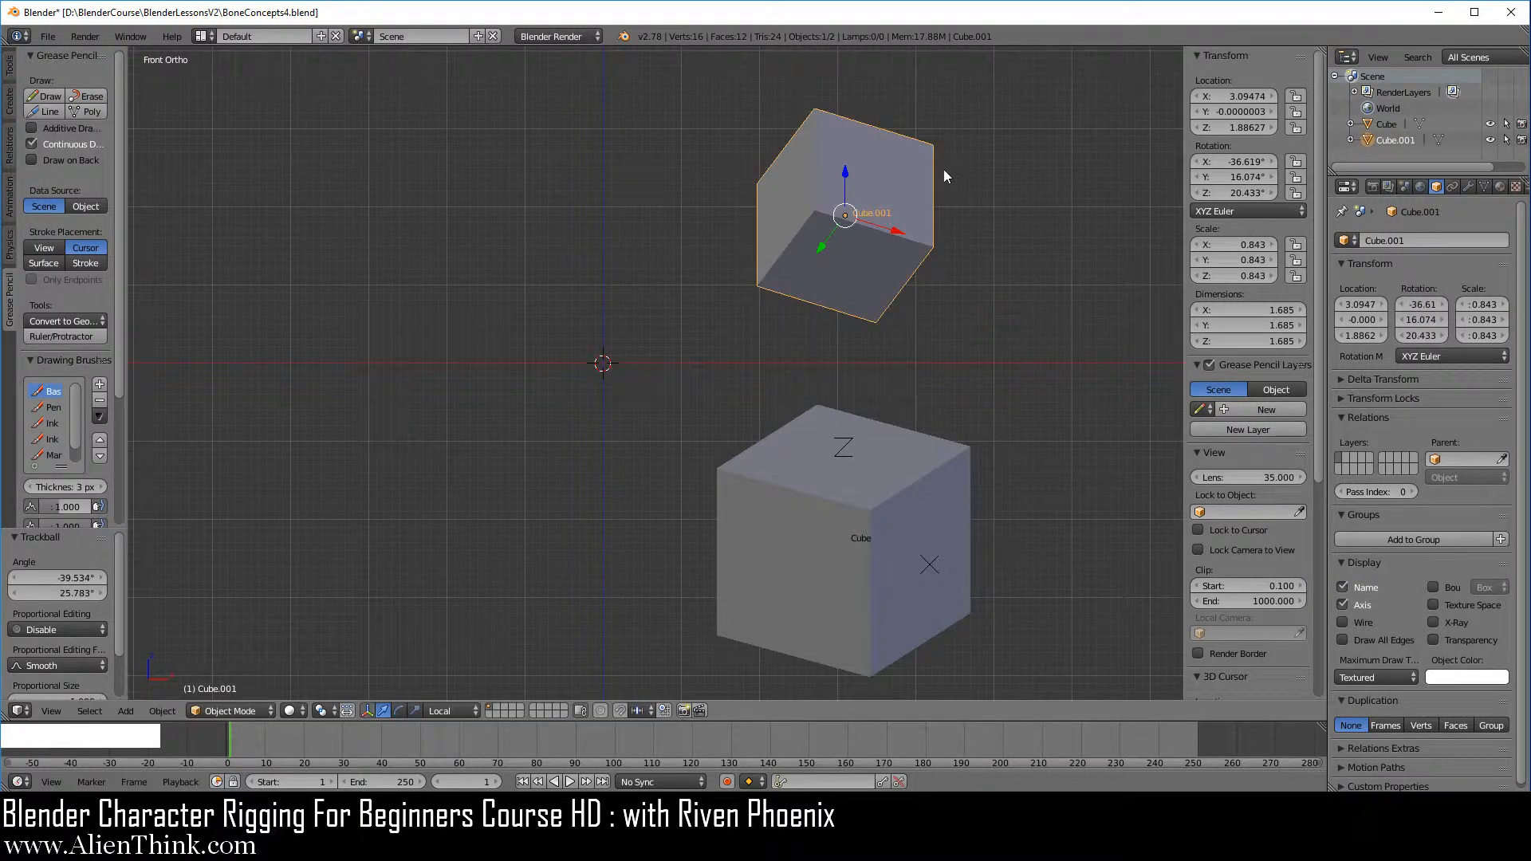
Parent the smaller upper cube to the larger lower cube using the Object parenting type
right_click(856, 282)
key("shift")
right_click(888, 496, "shift")
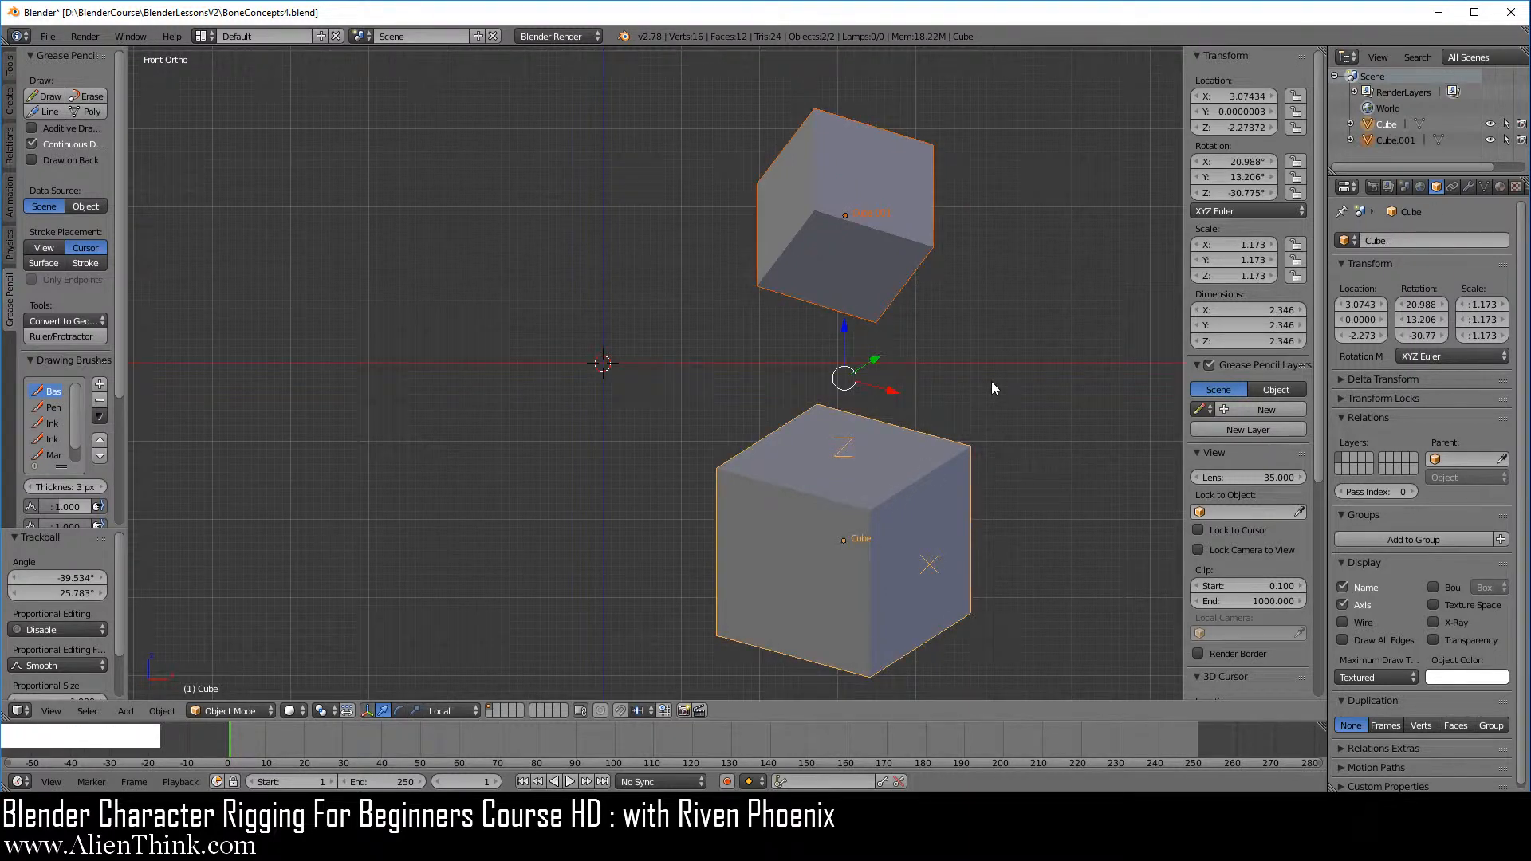
key("ctrl+p")
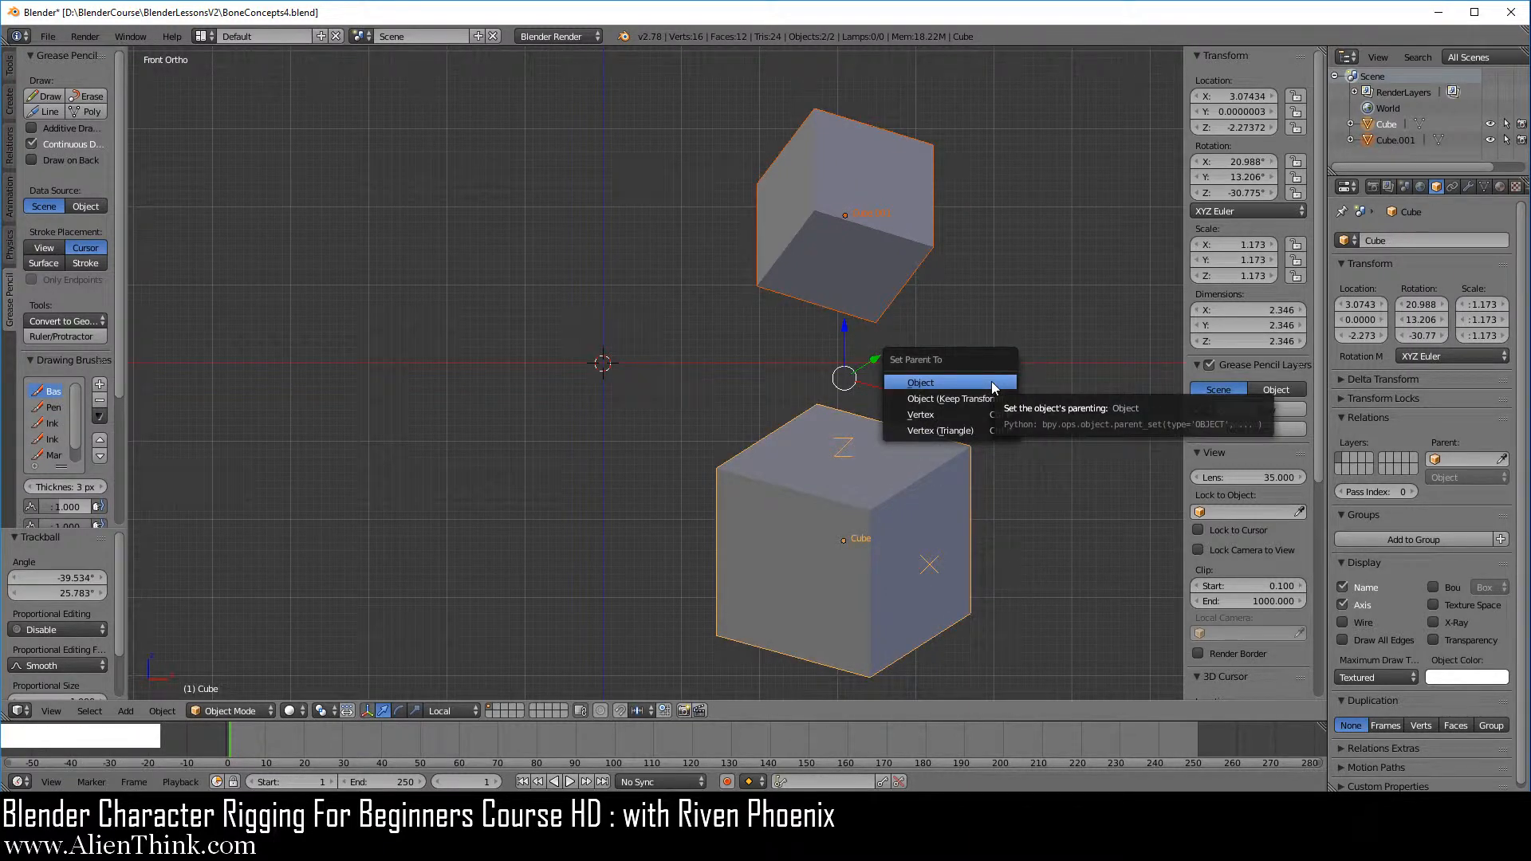
left_click(993, 386)
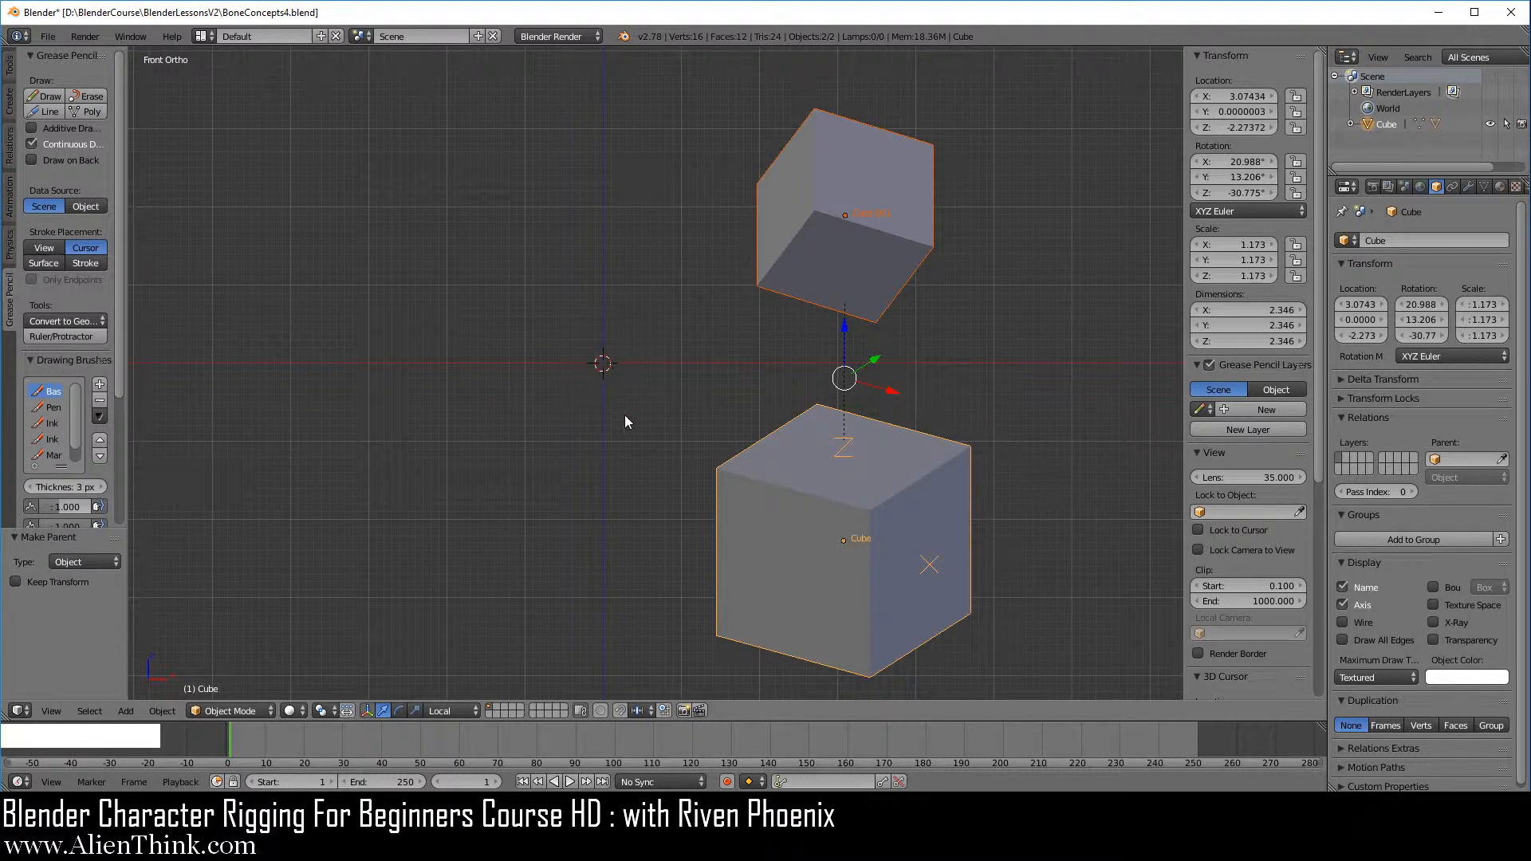
Add an Arrows empty at the 3D cursor and scale it by about 2.42
key("shift+a")
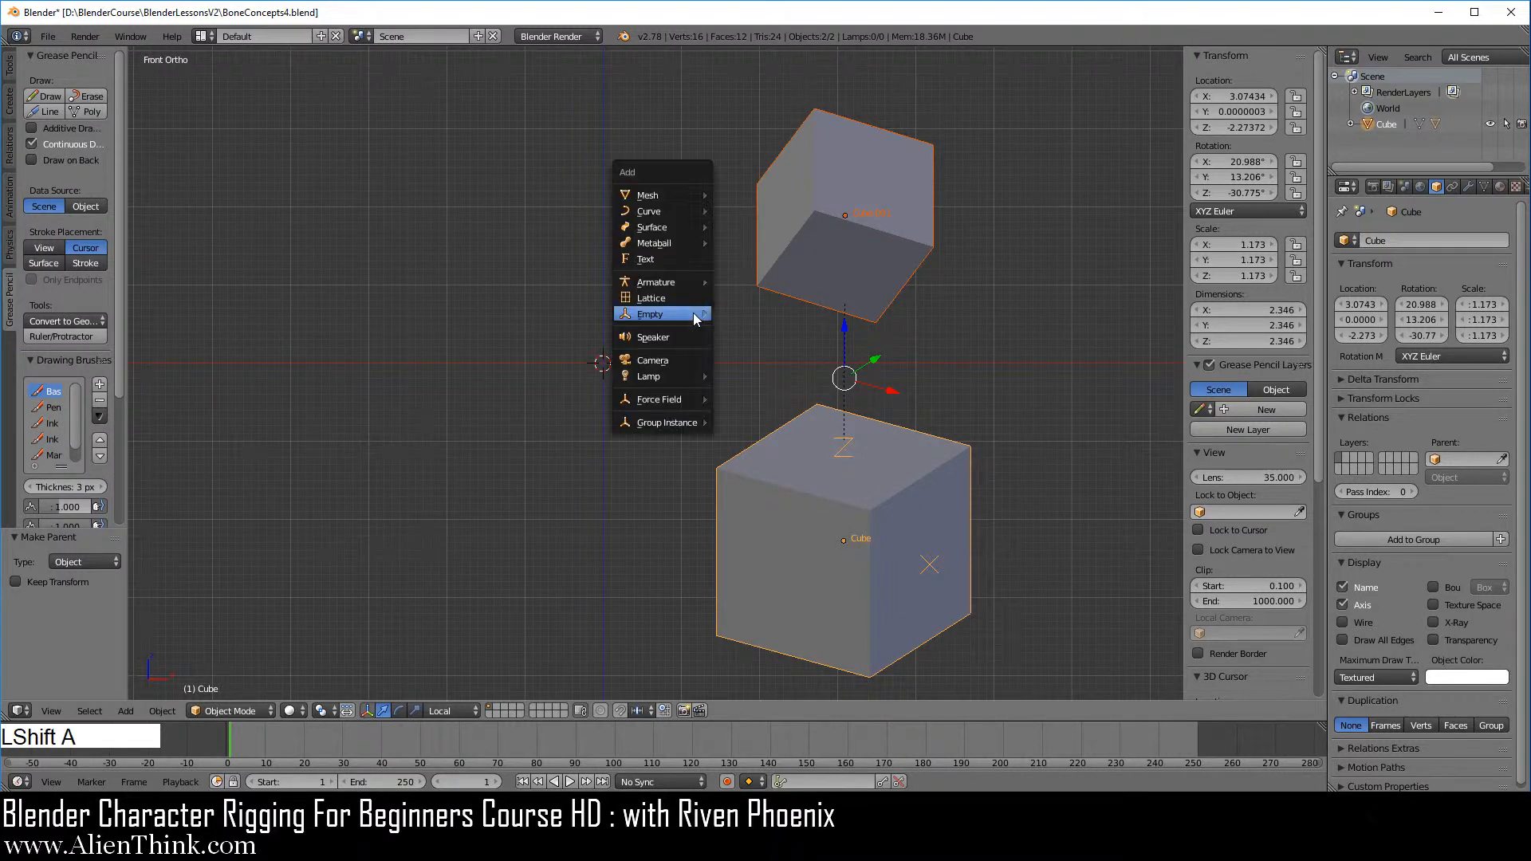
mouse_move(692, 314)
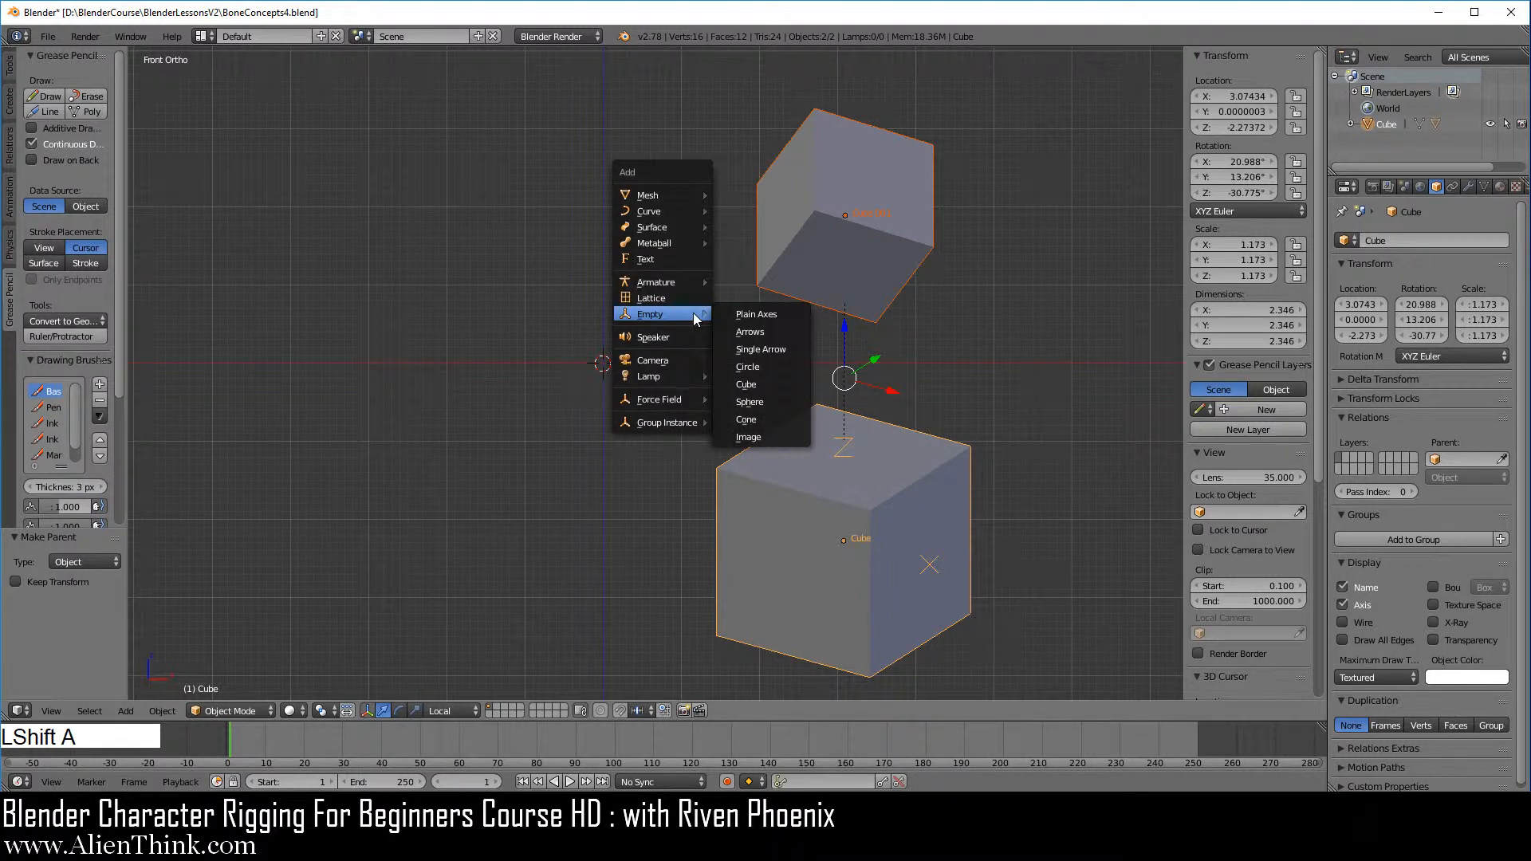
left_click(771, 332)
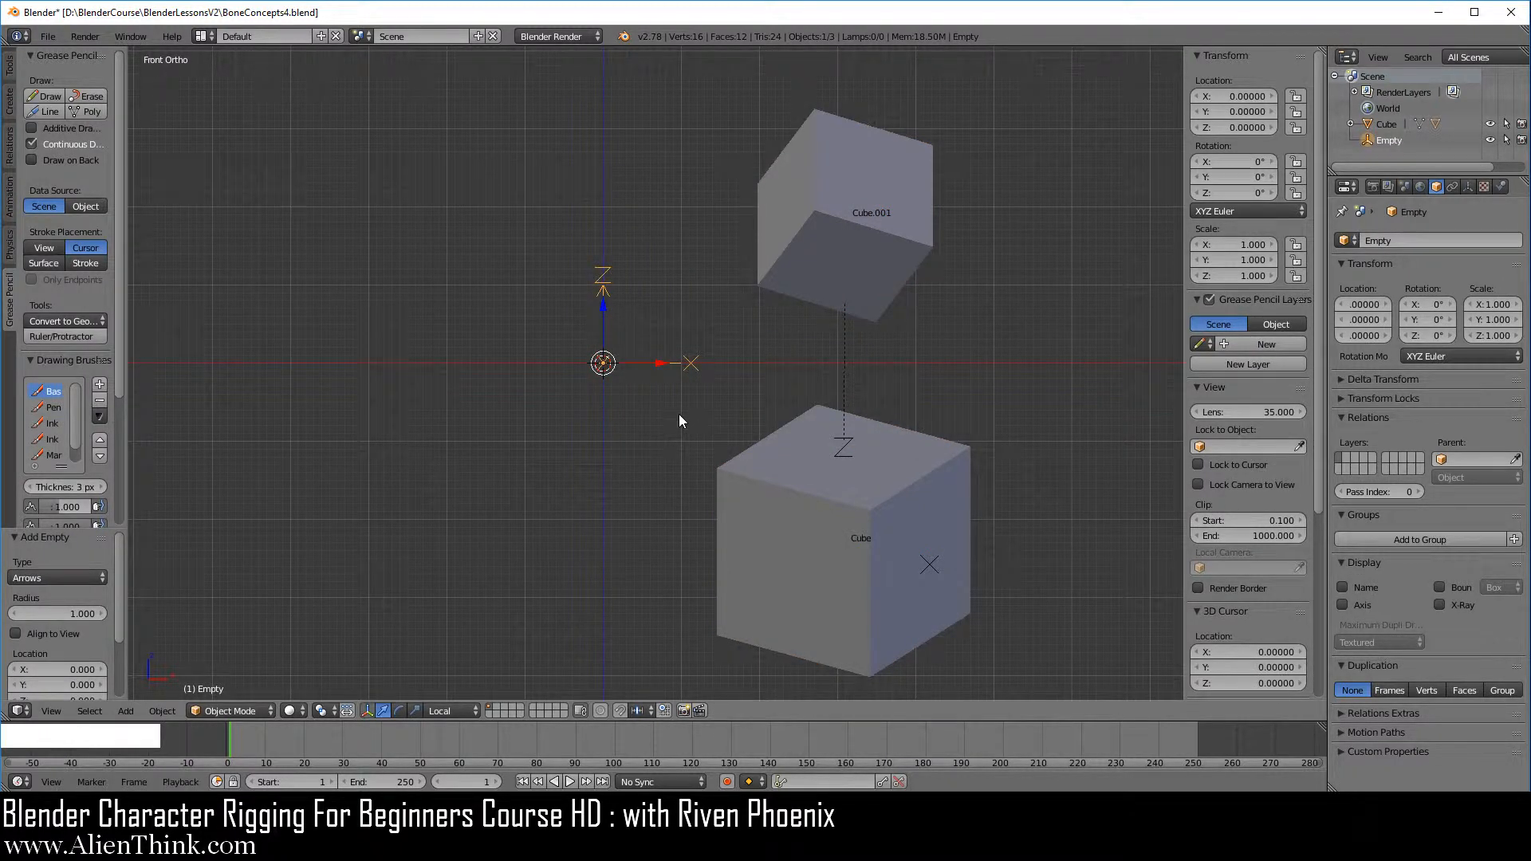
key("s")
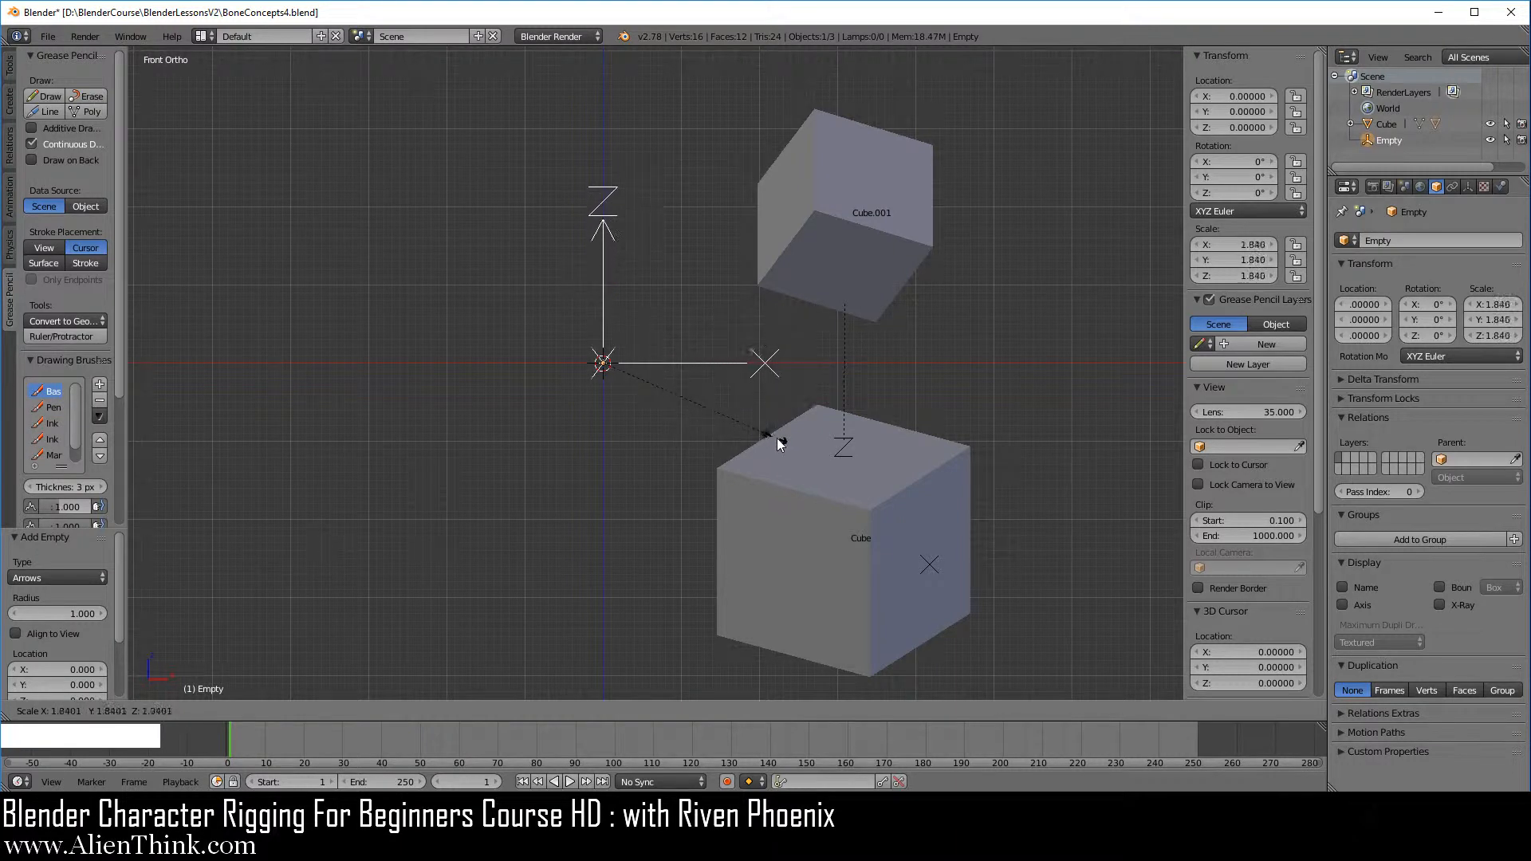
left_click(830, 457)
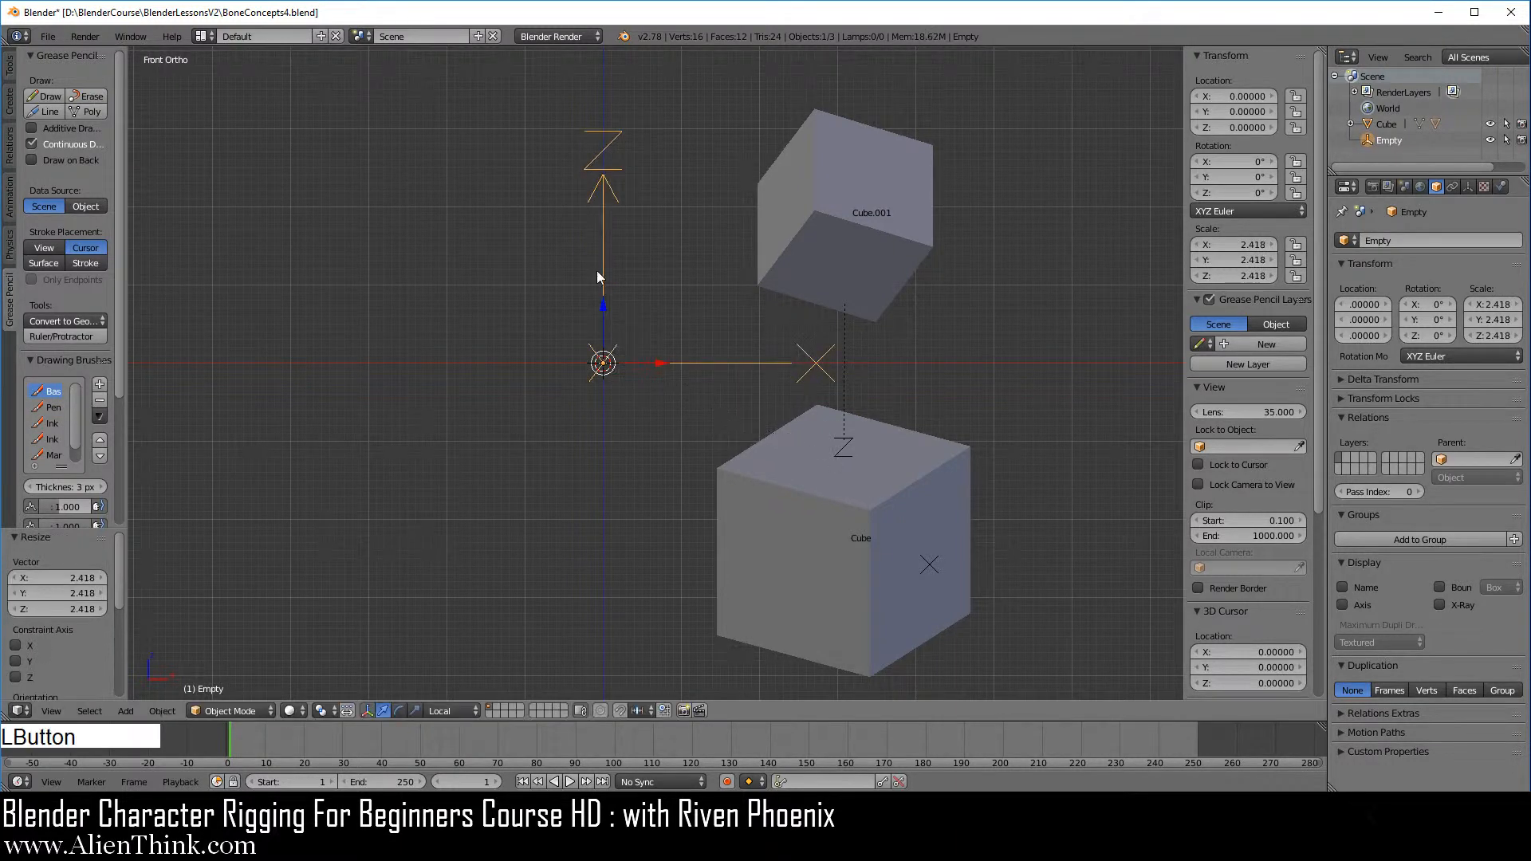
Parent the Arrows empty to the larger cube using the Object parenting type
right_click(705, 362)
right_click(805, 500, "shift")
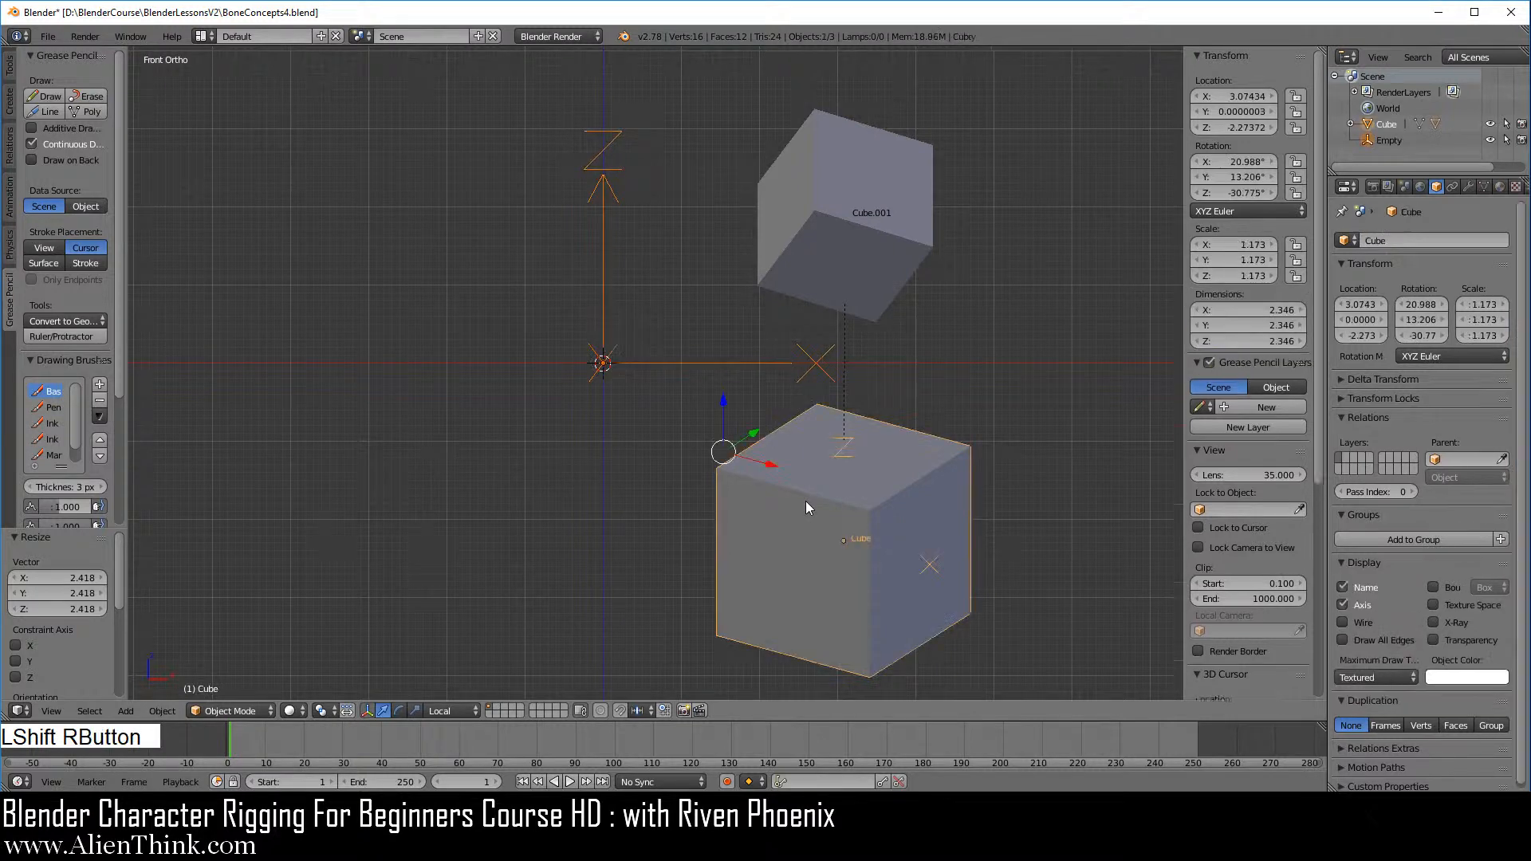
key("ctrl+p")
left_click(986, 398)
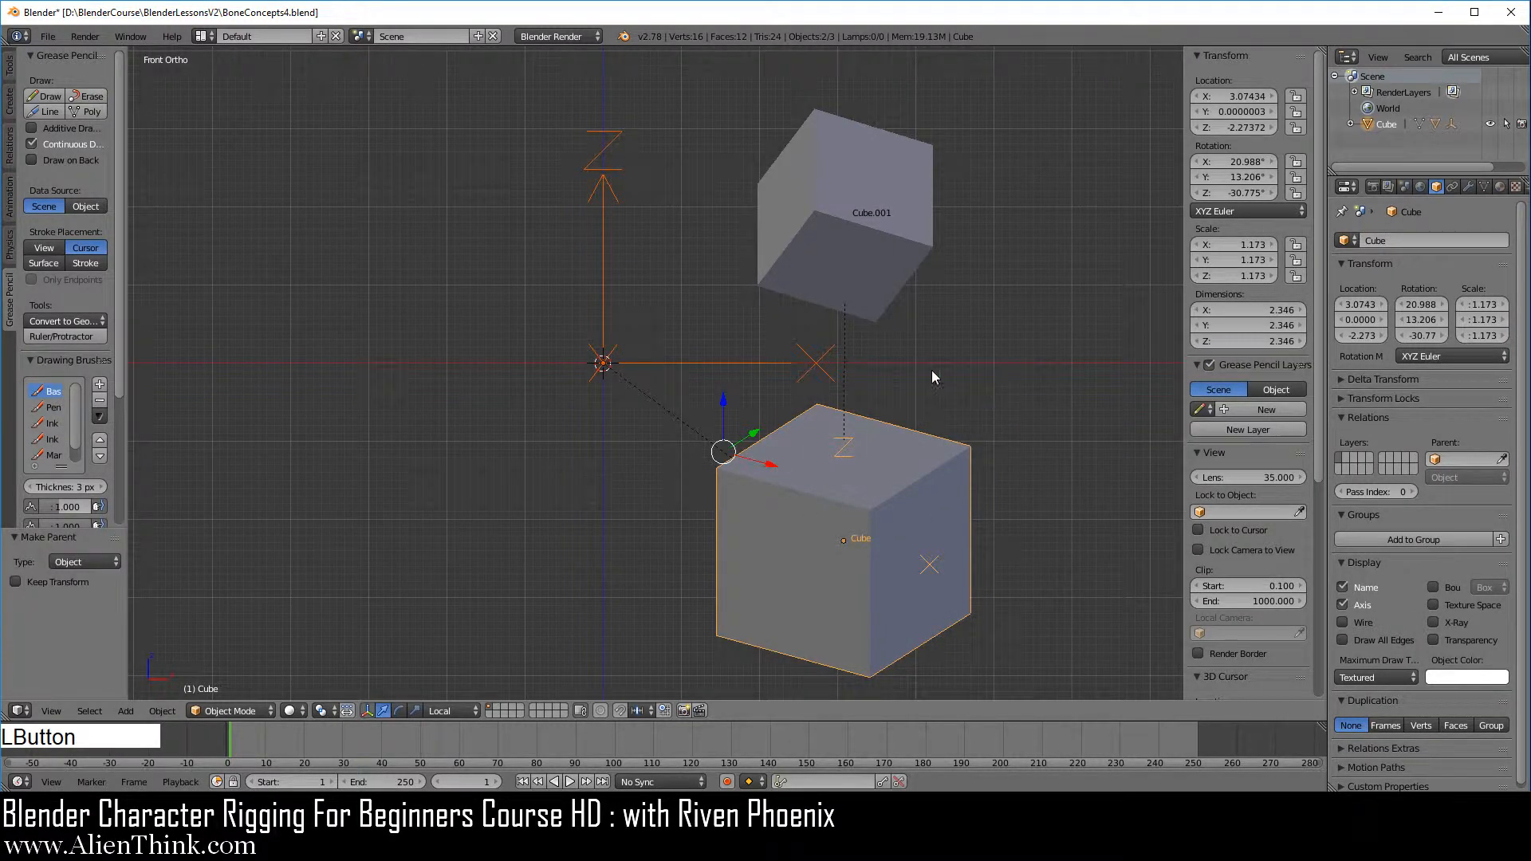
Clear the rotation of the larger parent cube and of its smaller child cube, Cube.001
right_click(850, 536)
key("alt+r")
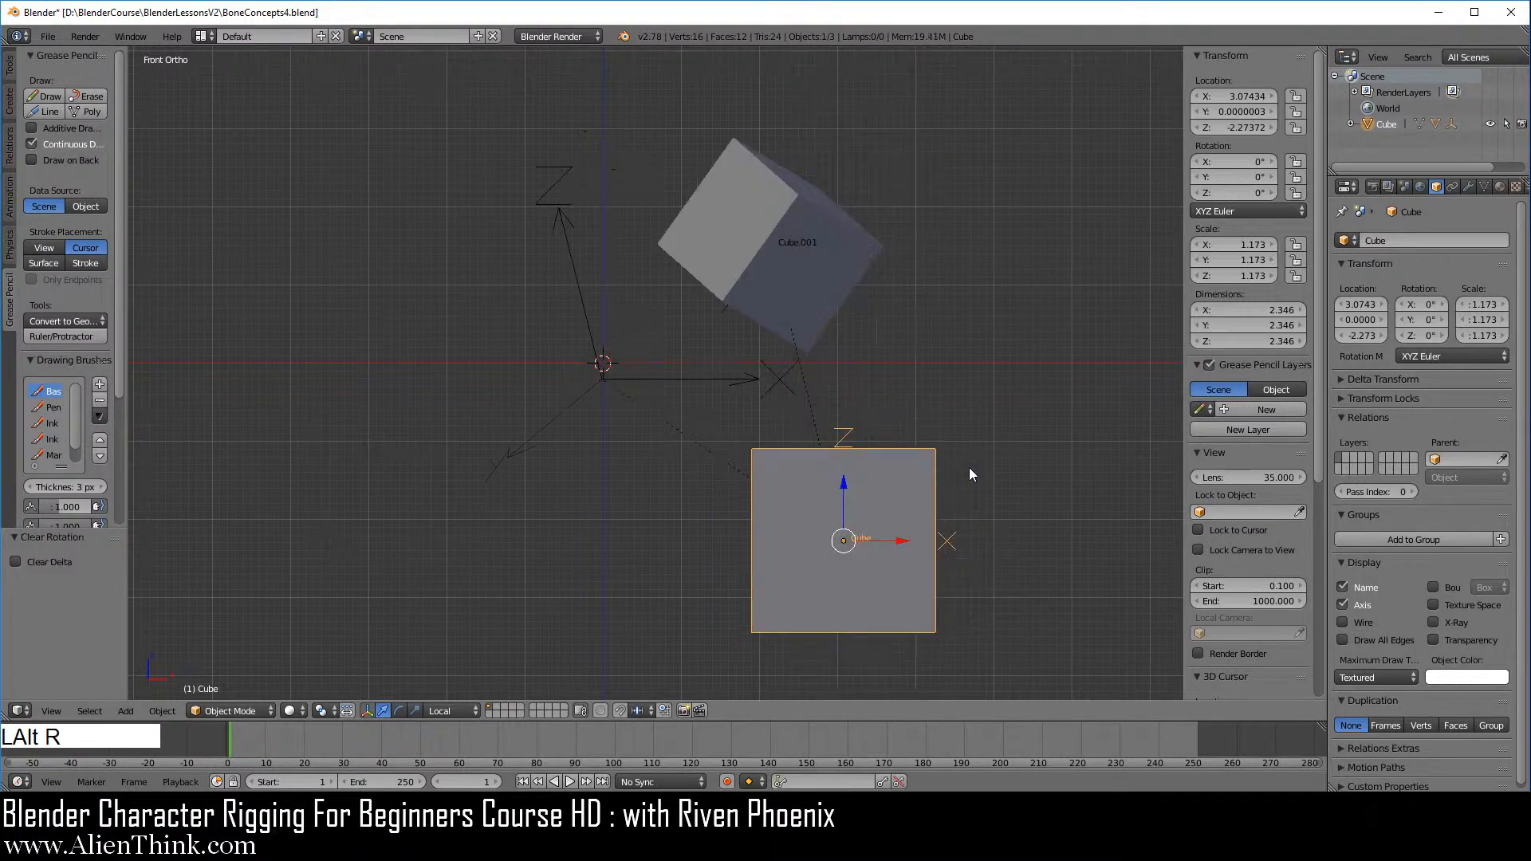
middle_click_drag(978, 341, 539, 445)
middle_click_drag(729, 494, 702, 469)
scroll(851, 462, "up", 2)
scroll(788, 413, "down", 1)
right_click(828, 324)
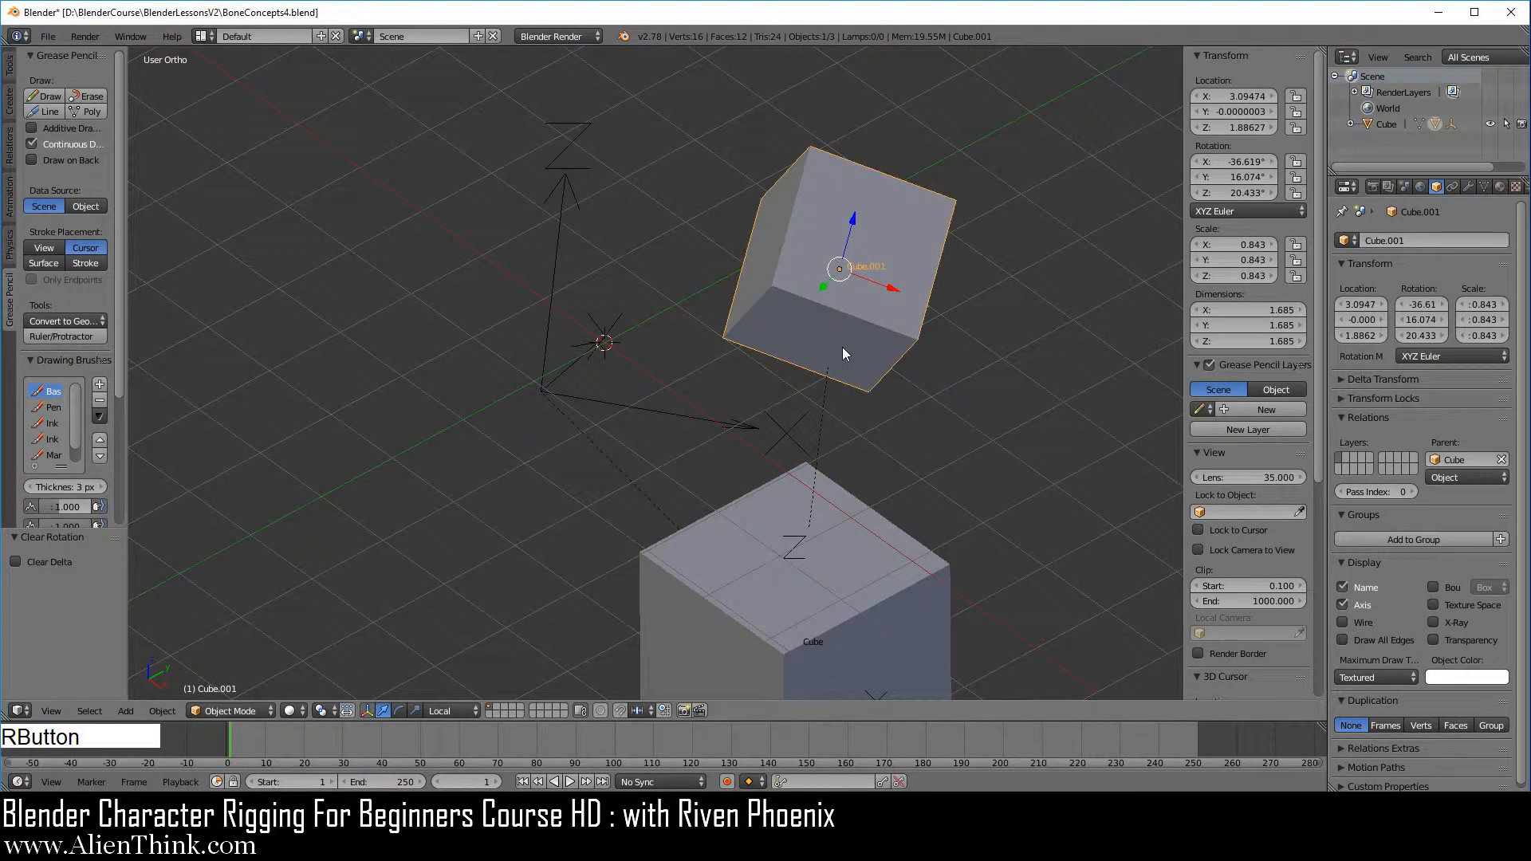
key("alt+r")
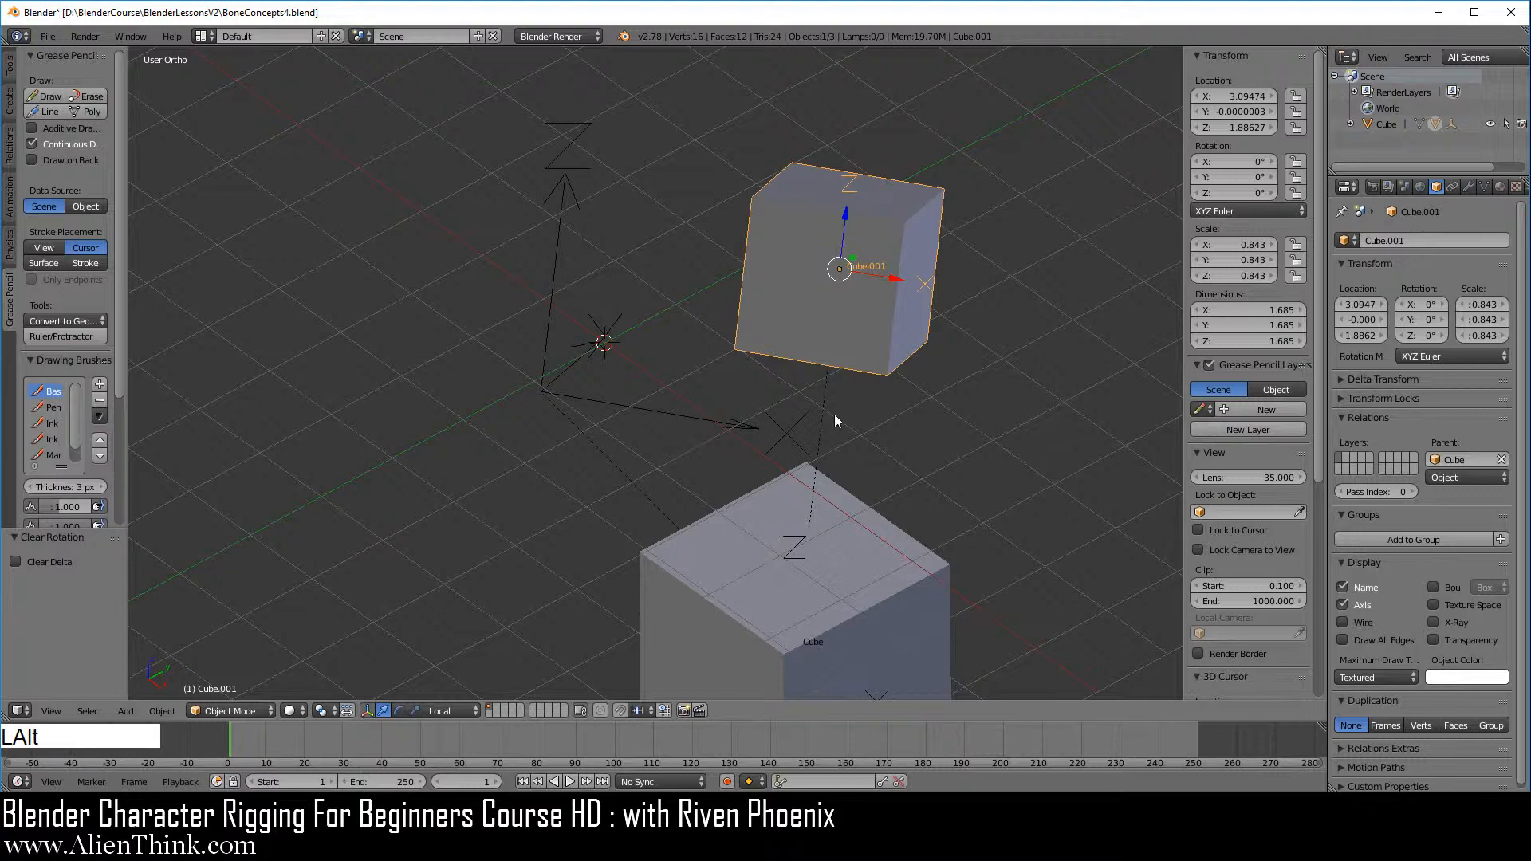
Clear the location of Cube.001, and set its location to X 1.26 and Z 0.13
key("alt+g")
middle_click_drag(835, 421, 715, 497)
scroll(716, 493, "up", 2)
middle_click_drag(753, 336, 669, 342, "shift")
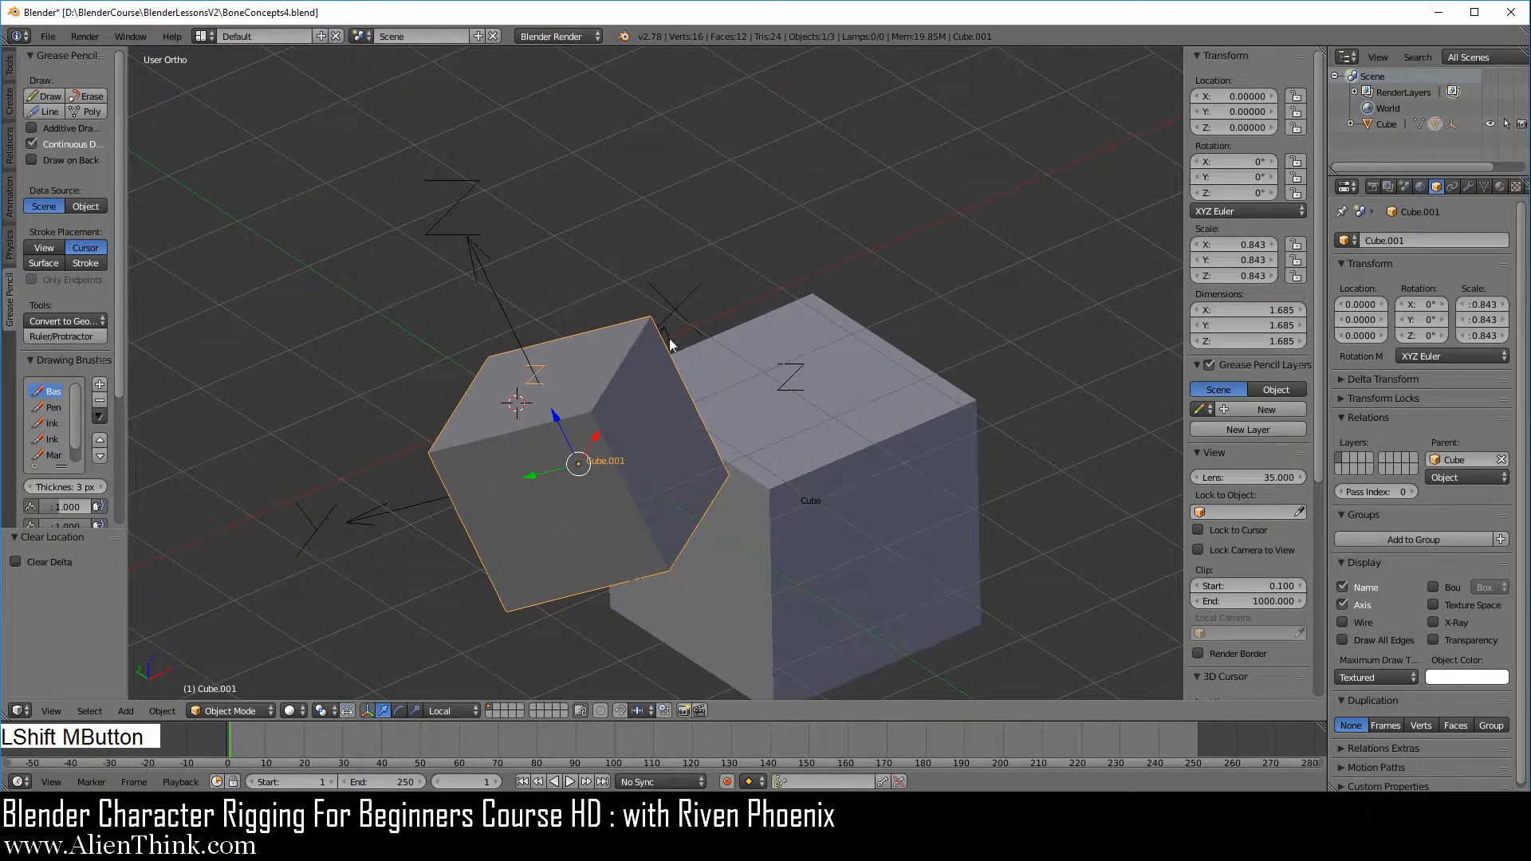
left_click_drag(1225, 96, 1233, 128)
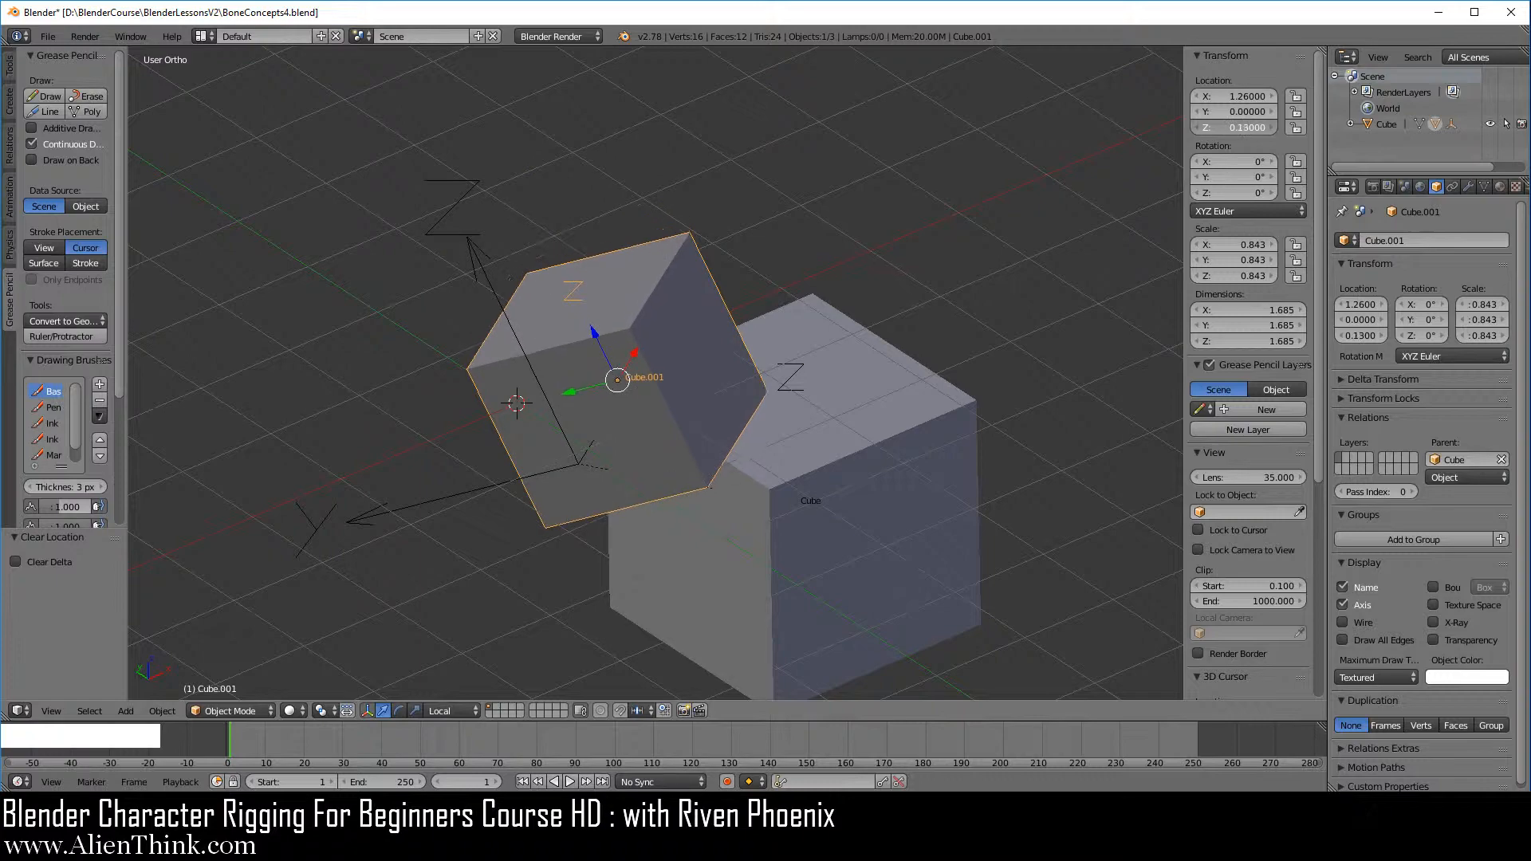
Move the larger parent cube up its Z axis by about 4.05 units, plus another 0.33
middle_click_drag(744, 391, 849, 547)
middle_click_drag(722, 523, 624, 396, "shift")
right_click(624, 395)
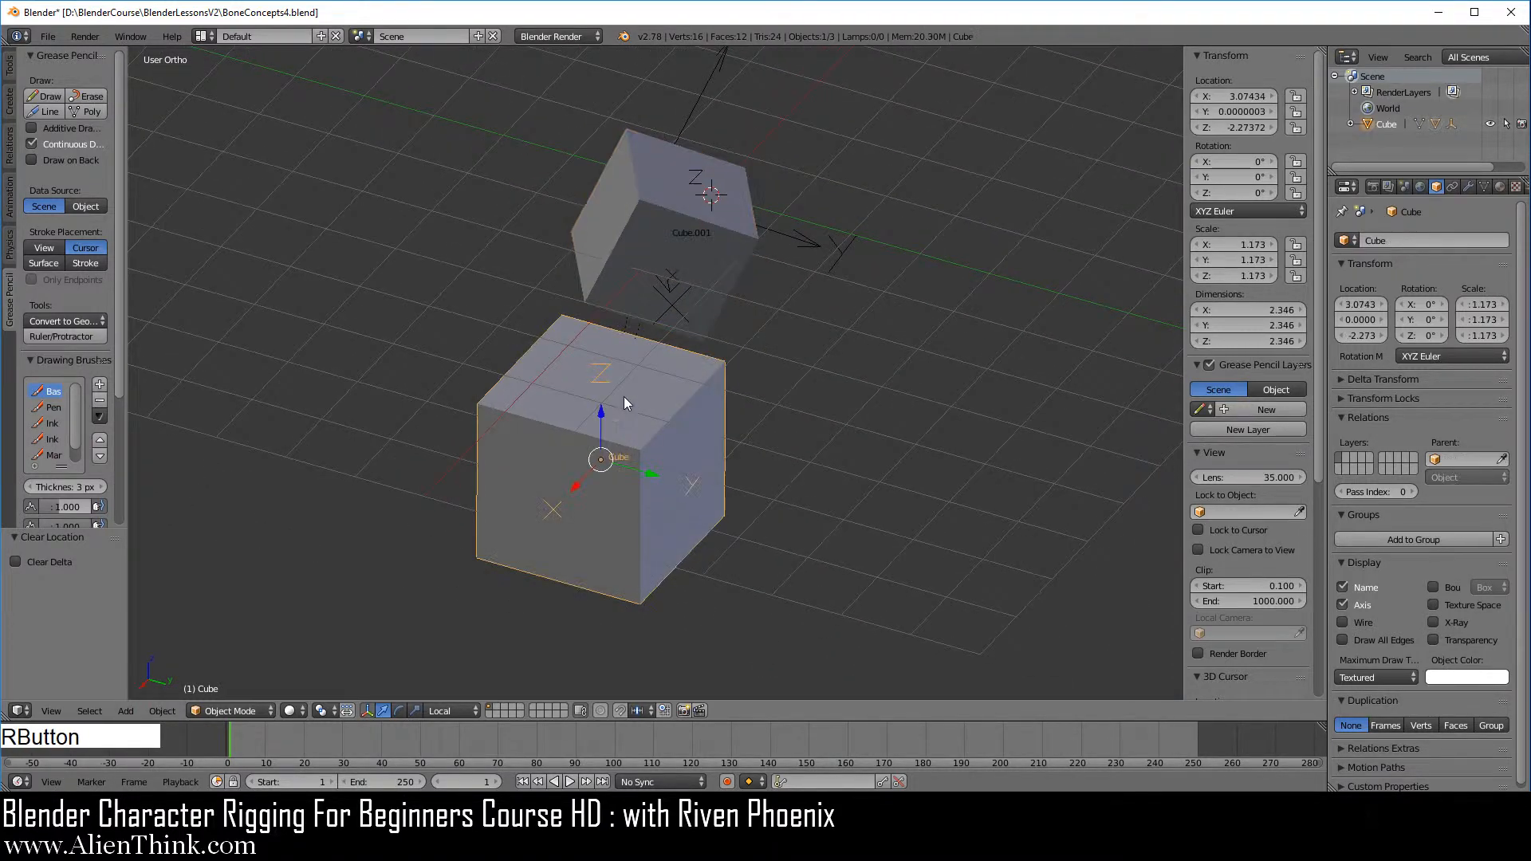
left_click_drag(604, 412, 593, 224)
middle_click_drag(591, 223, 662, 466, "shift")
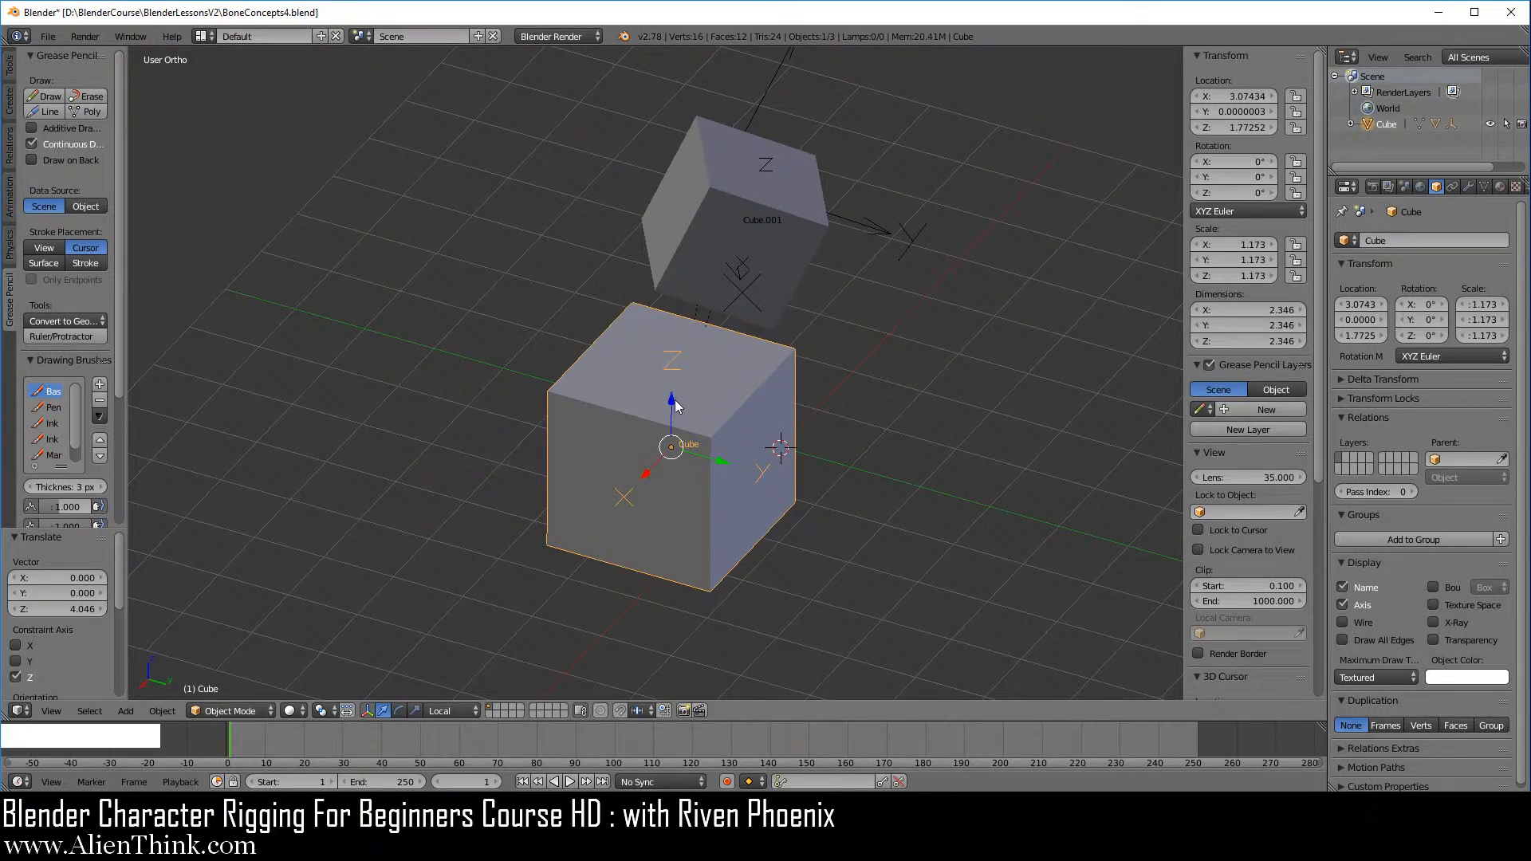
left_click_drag(675, 402, 671, 383)
Duplicate the larger parent cube and place the copy about 4.3 units away along Y
middle_click_drag(830, 451, 717, 467)
middle_click_drag(689, 445, 622, 409)
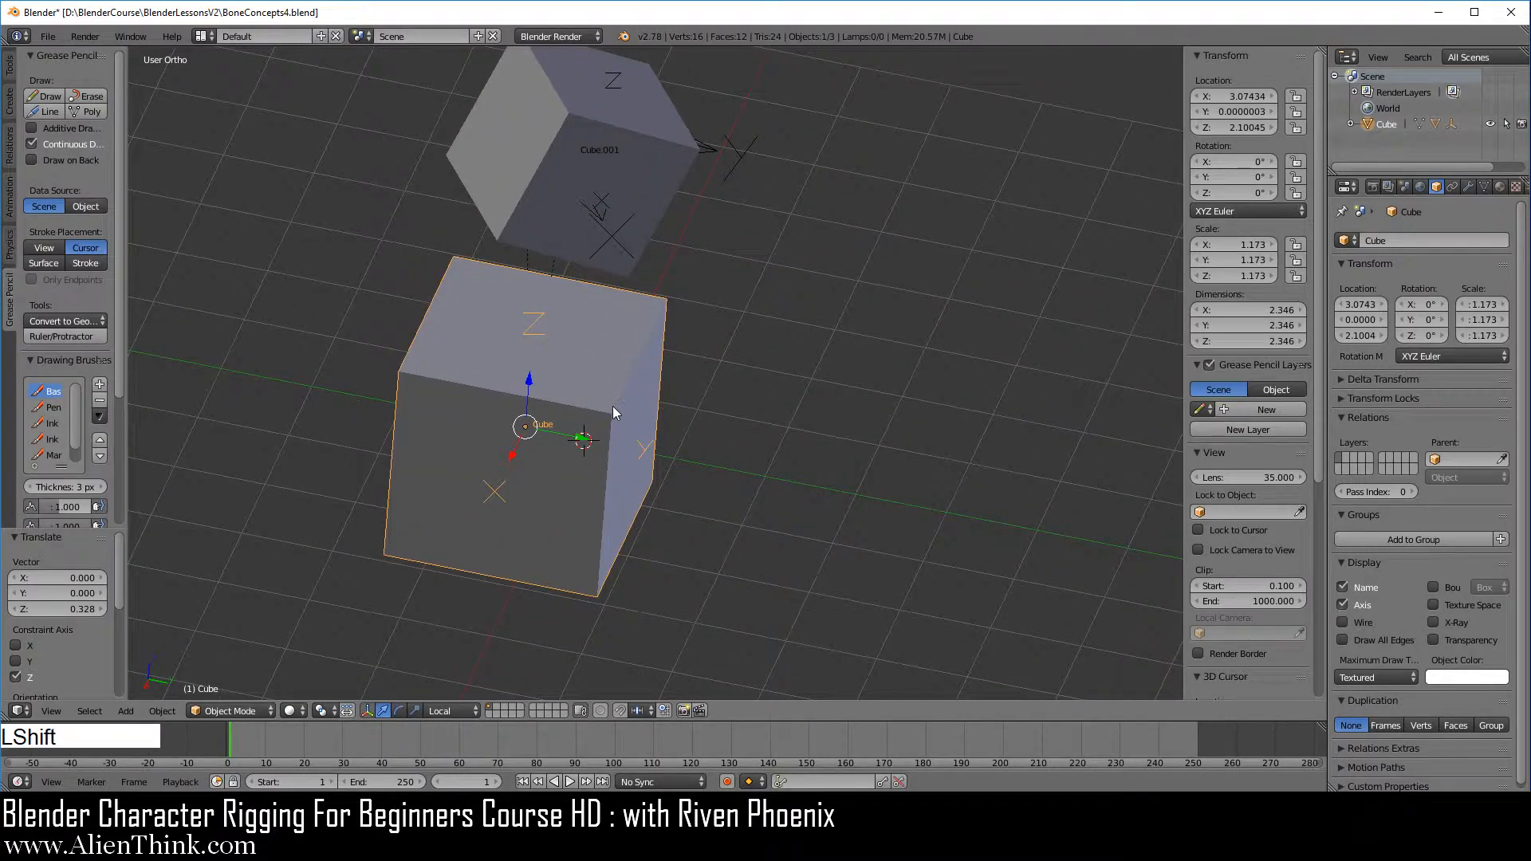
key("shift+d")
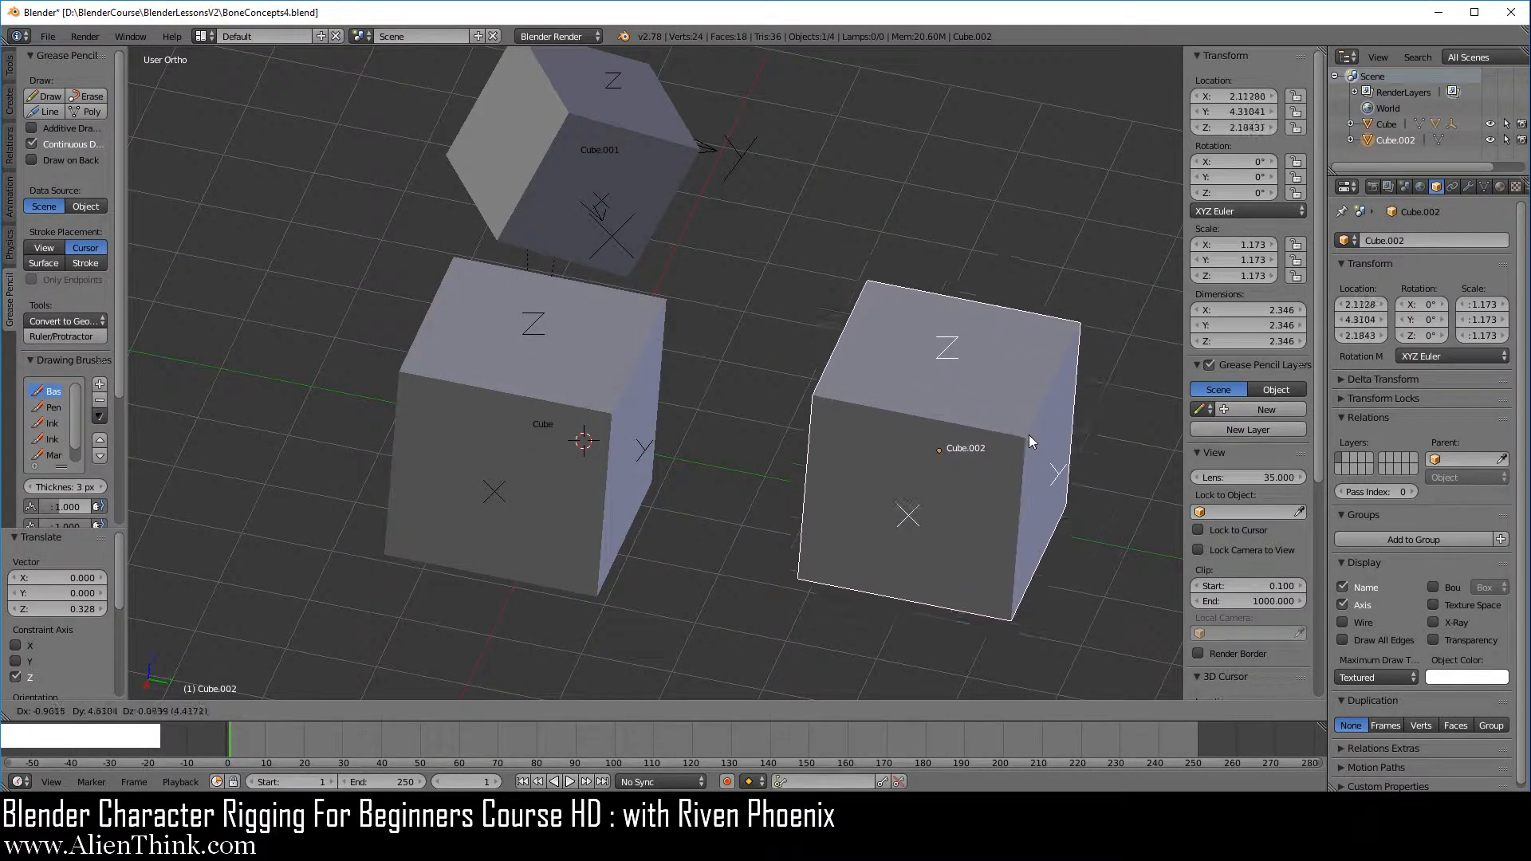
left_click(1027, 437)
Add a Copy Location constraint to Cube.001 with the duplicated cube, Cube.002, as its target
middle_click_drag(868, 463, 793, 549)
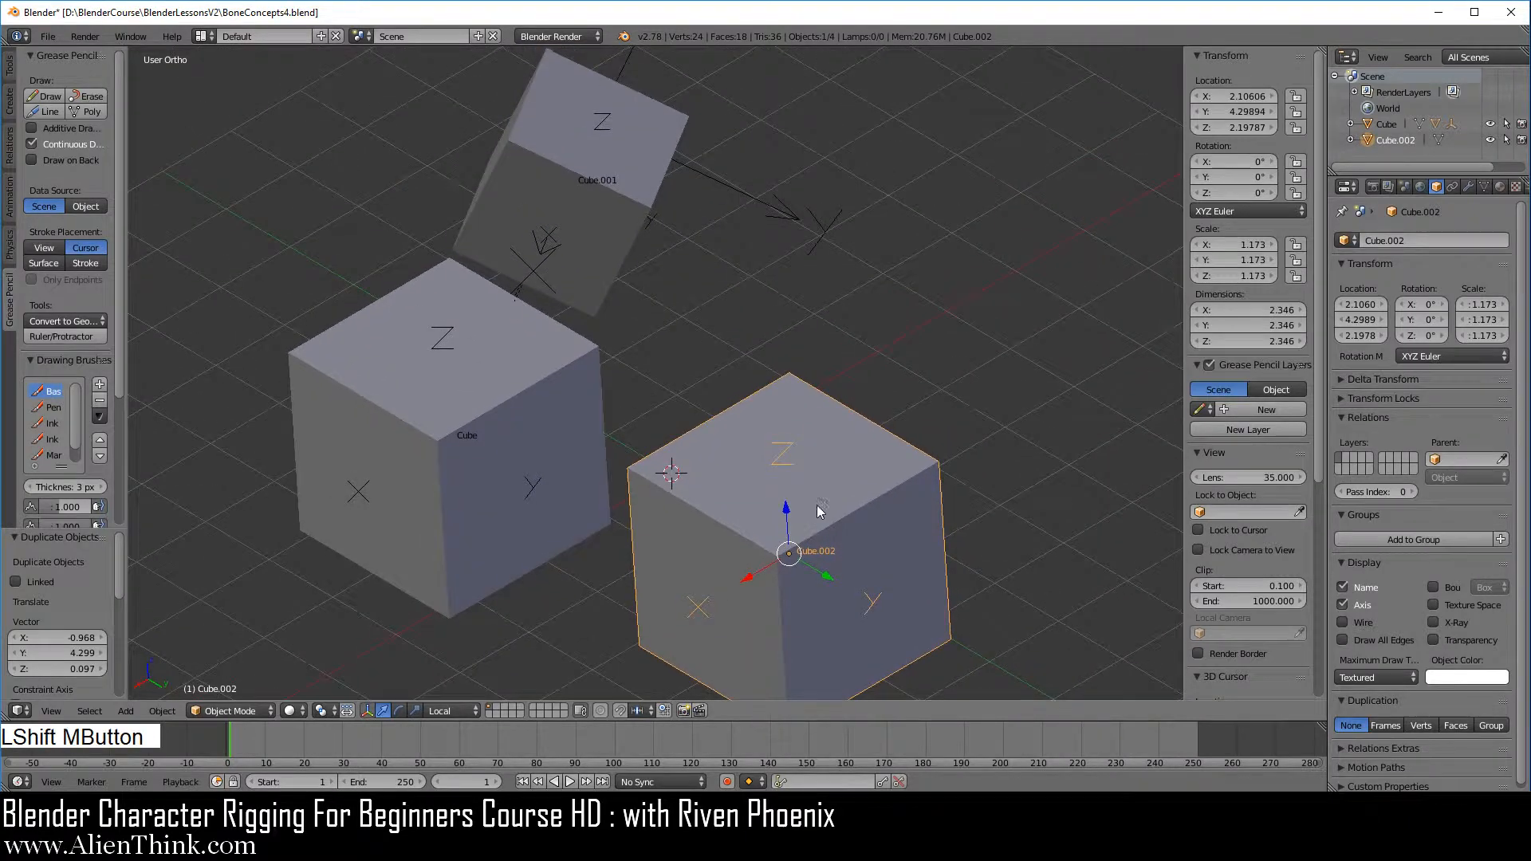
right_click(652, 185)
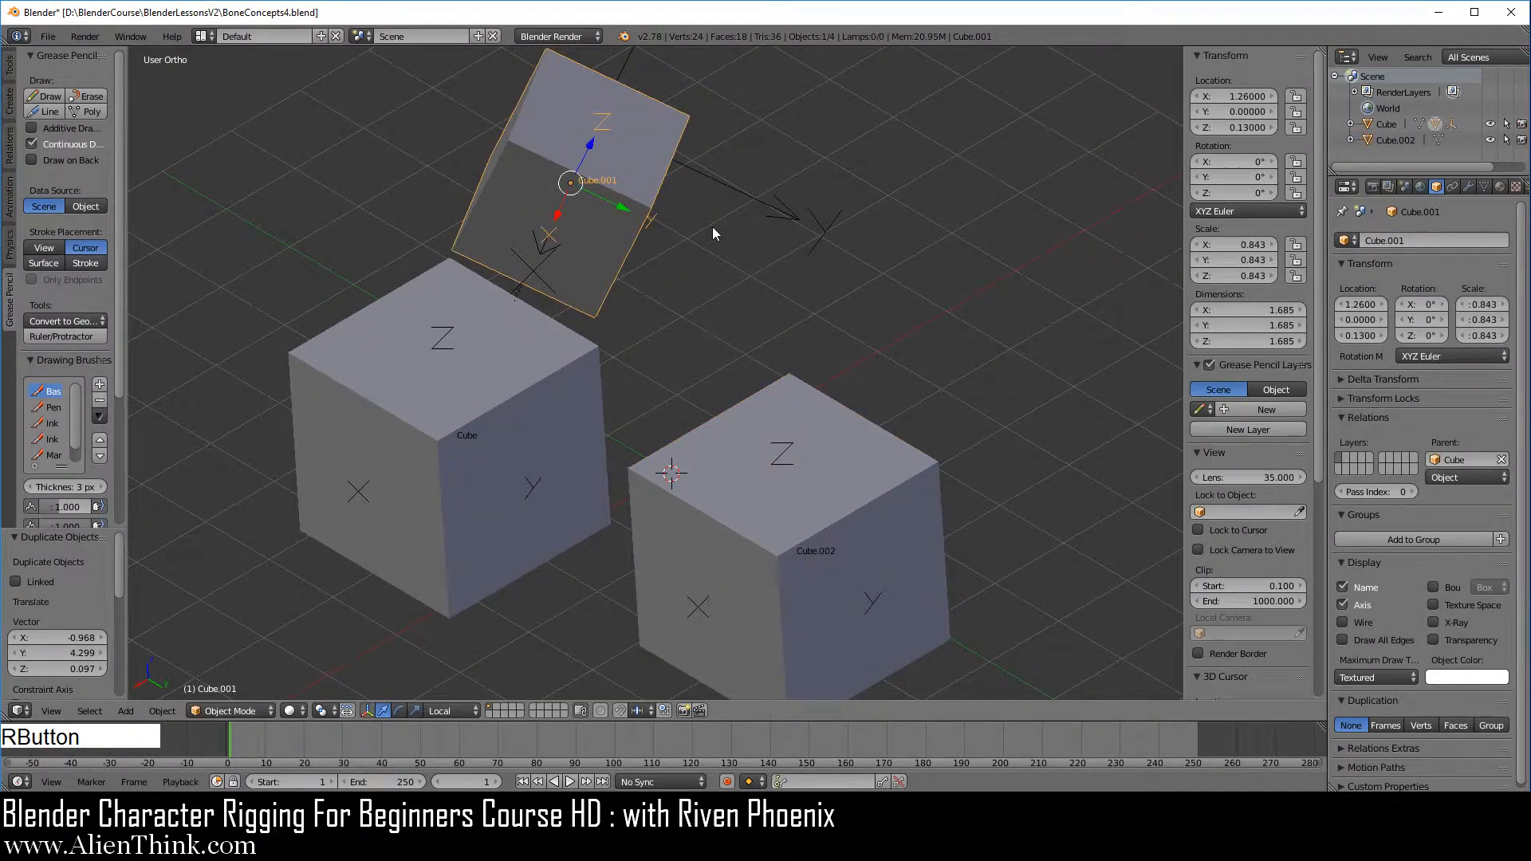
left_click(1452, 187)
left_click(1477, 239)
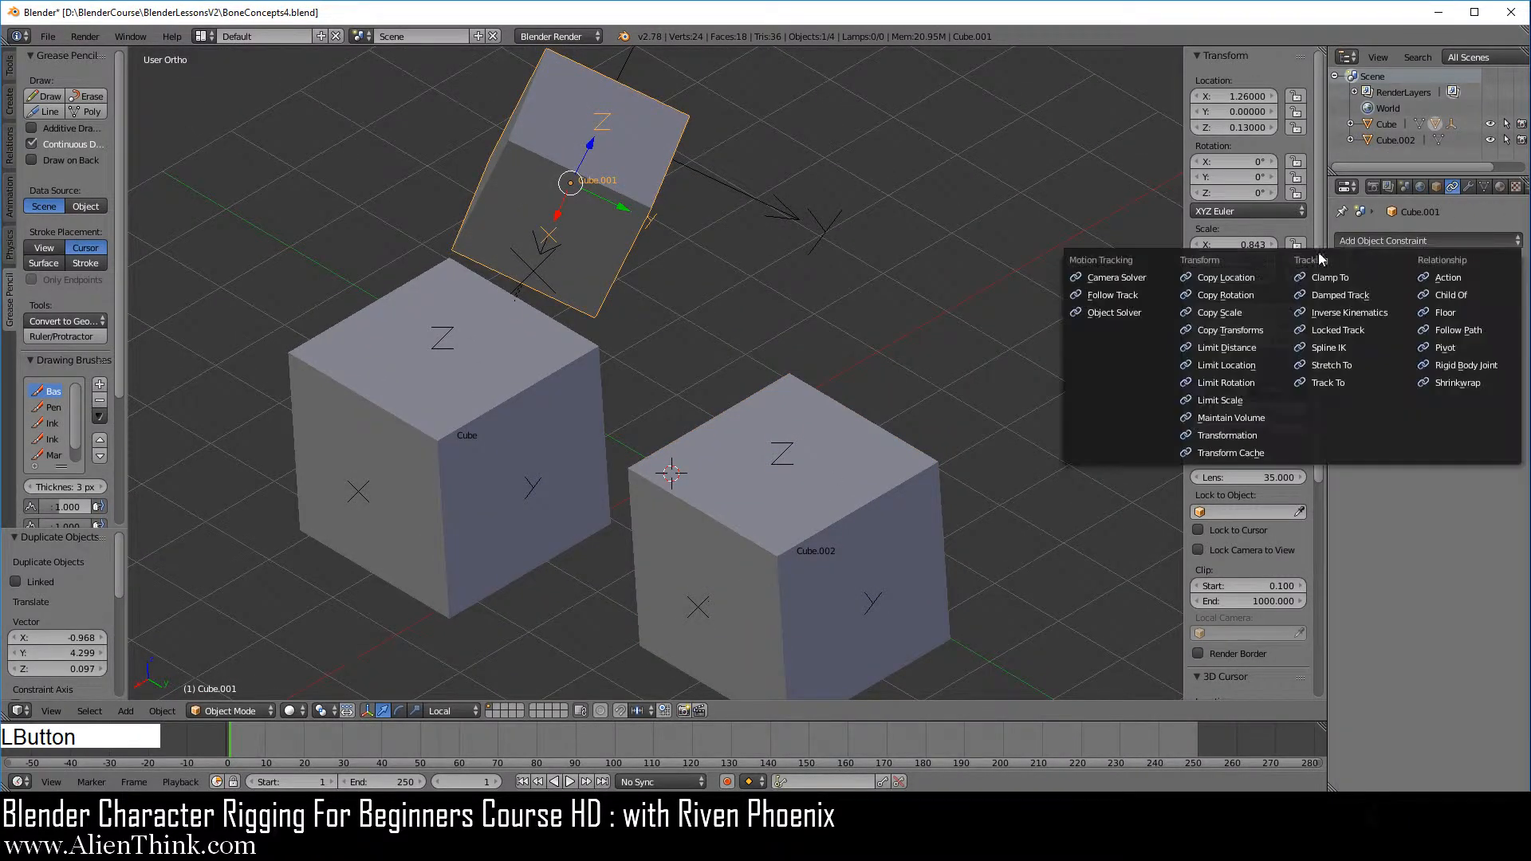
left_click(1255, 276)
left_click(1512, 300)
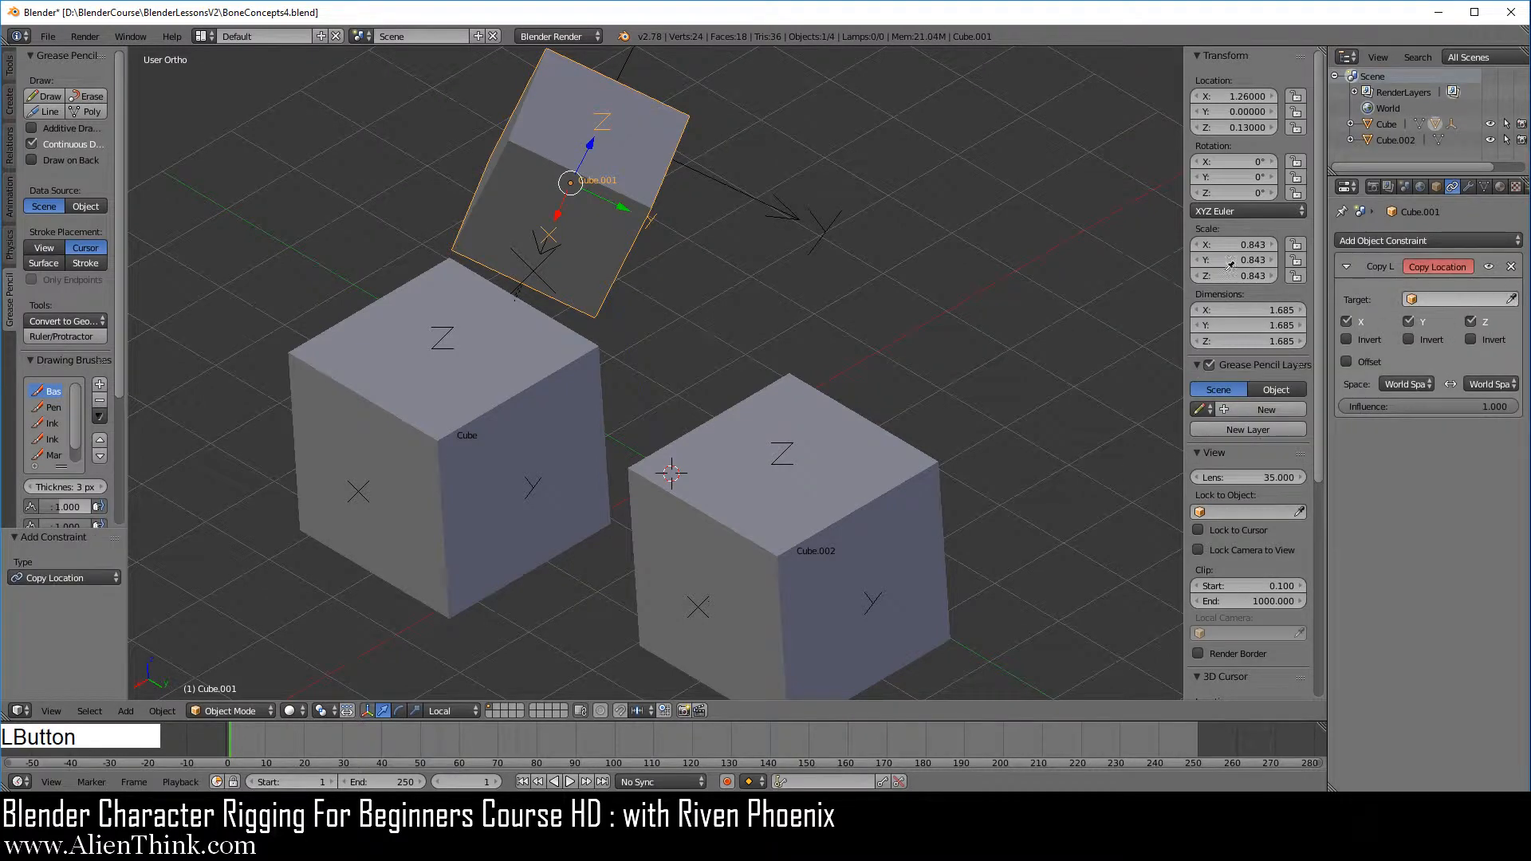
left_click(834, 435)
Set the owner space of the Copy Location constraint on Cube.001 to Local Space
left_click(1485, 407)
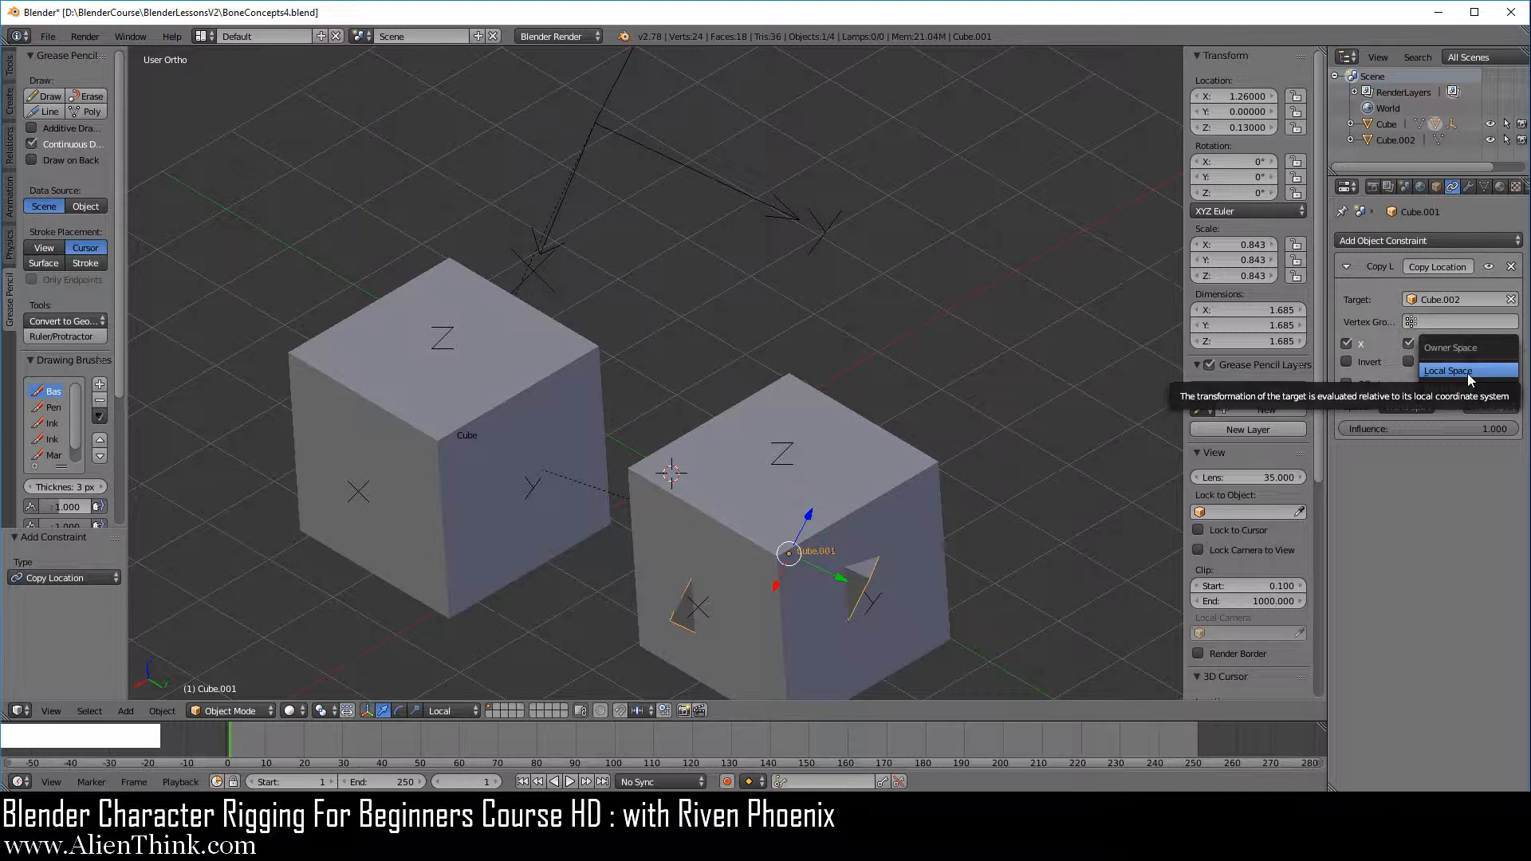
left_click(1467, 371)
middle_click_drag(915, 403, 911, 319, "shift")
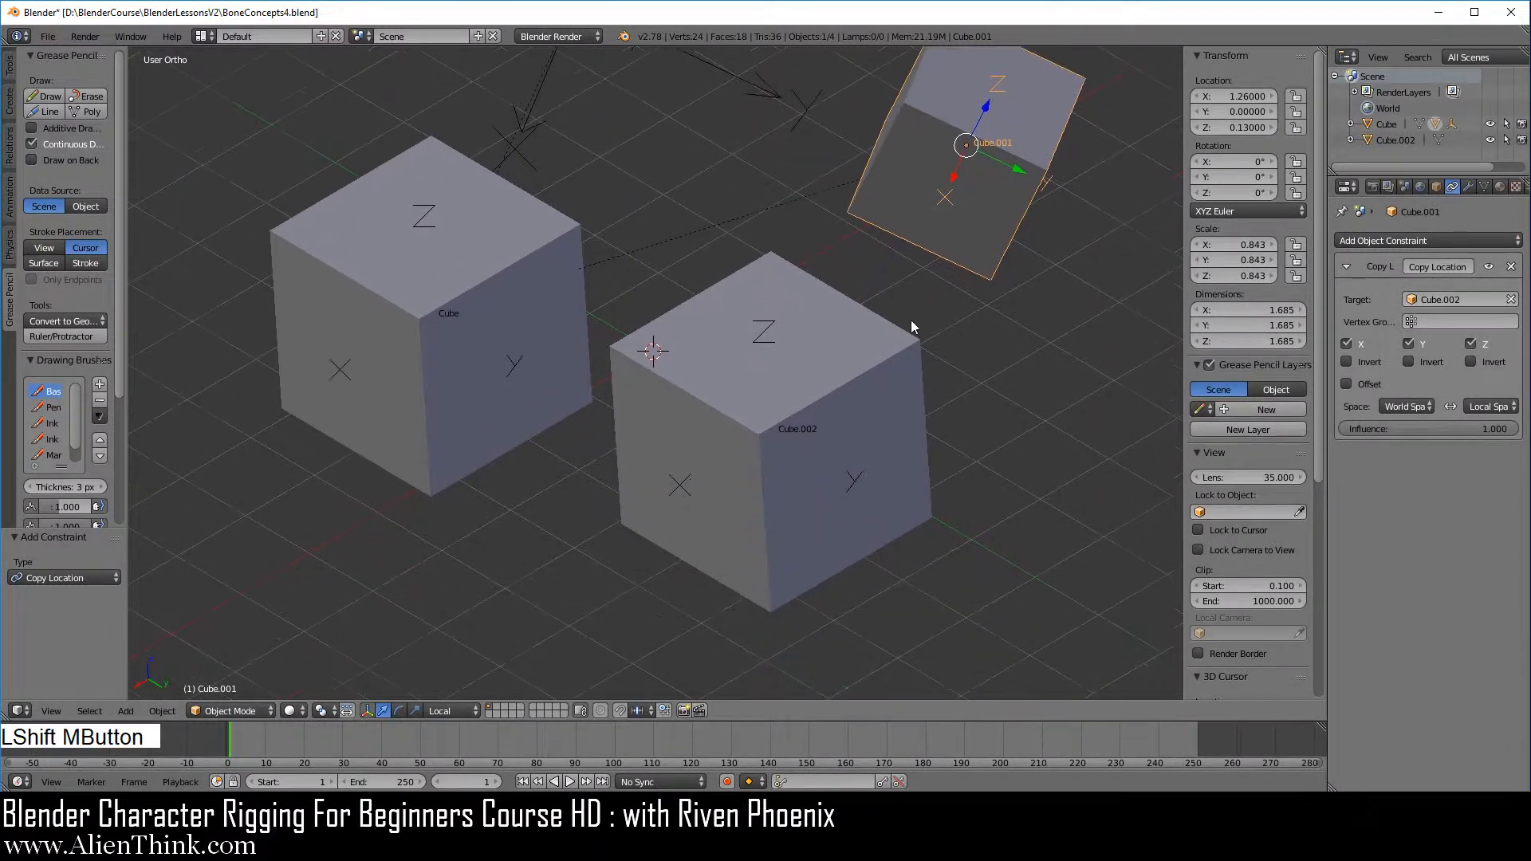
scroll(895, 337, "down", 1)
middle_click_drag(662, 515, 663, 526)
middle_click_drag(768, 434, 754, 477, "shift")
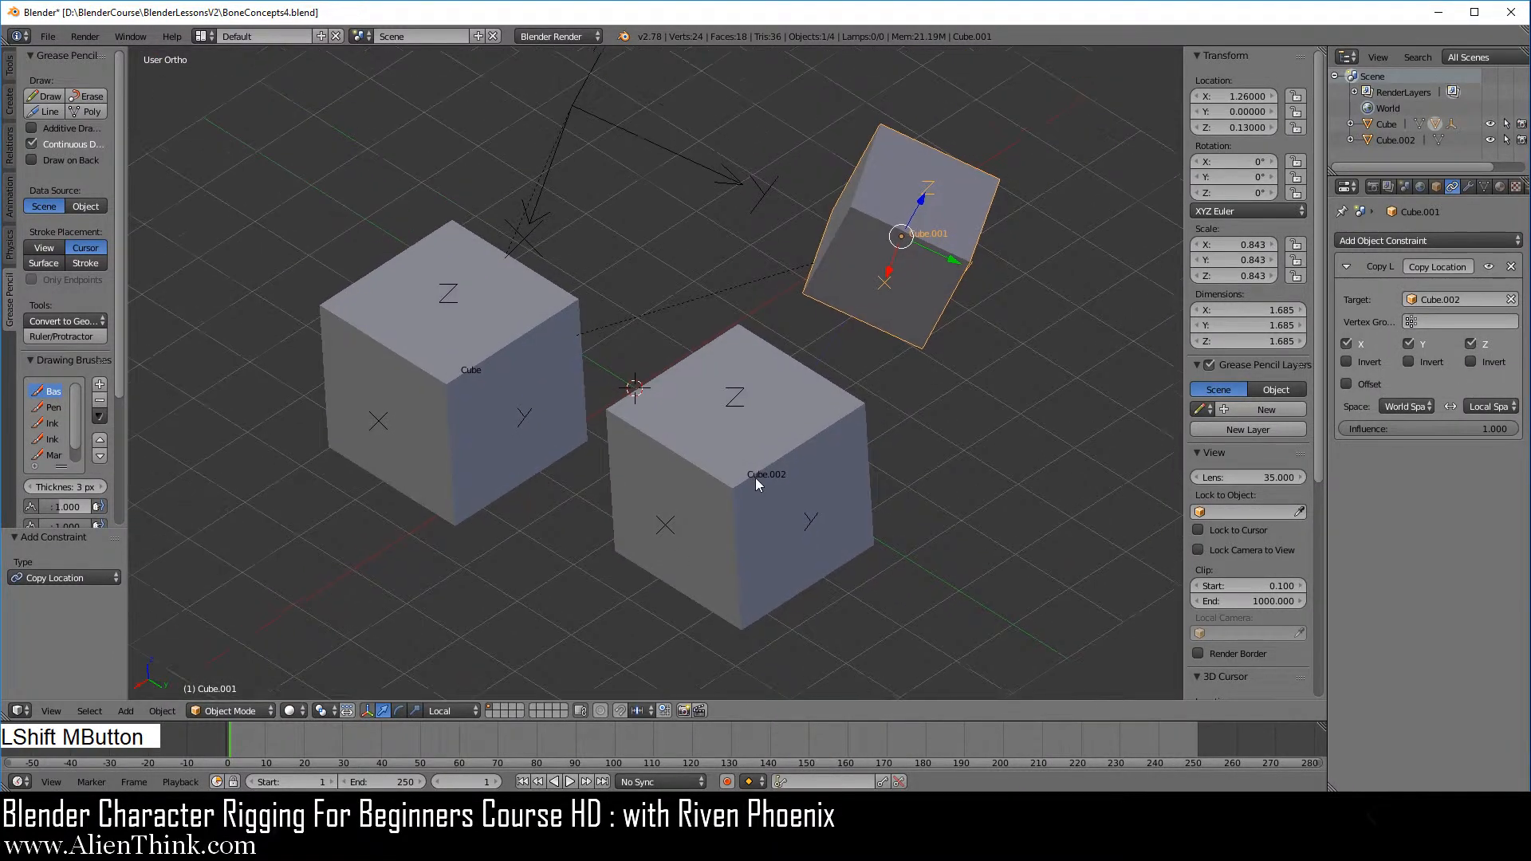
Move the target cube, Cube.002, along its axes to about X 2.80, Y 3.46, Z 2.61
right_click(774, 480)
left_click(780, 507)
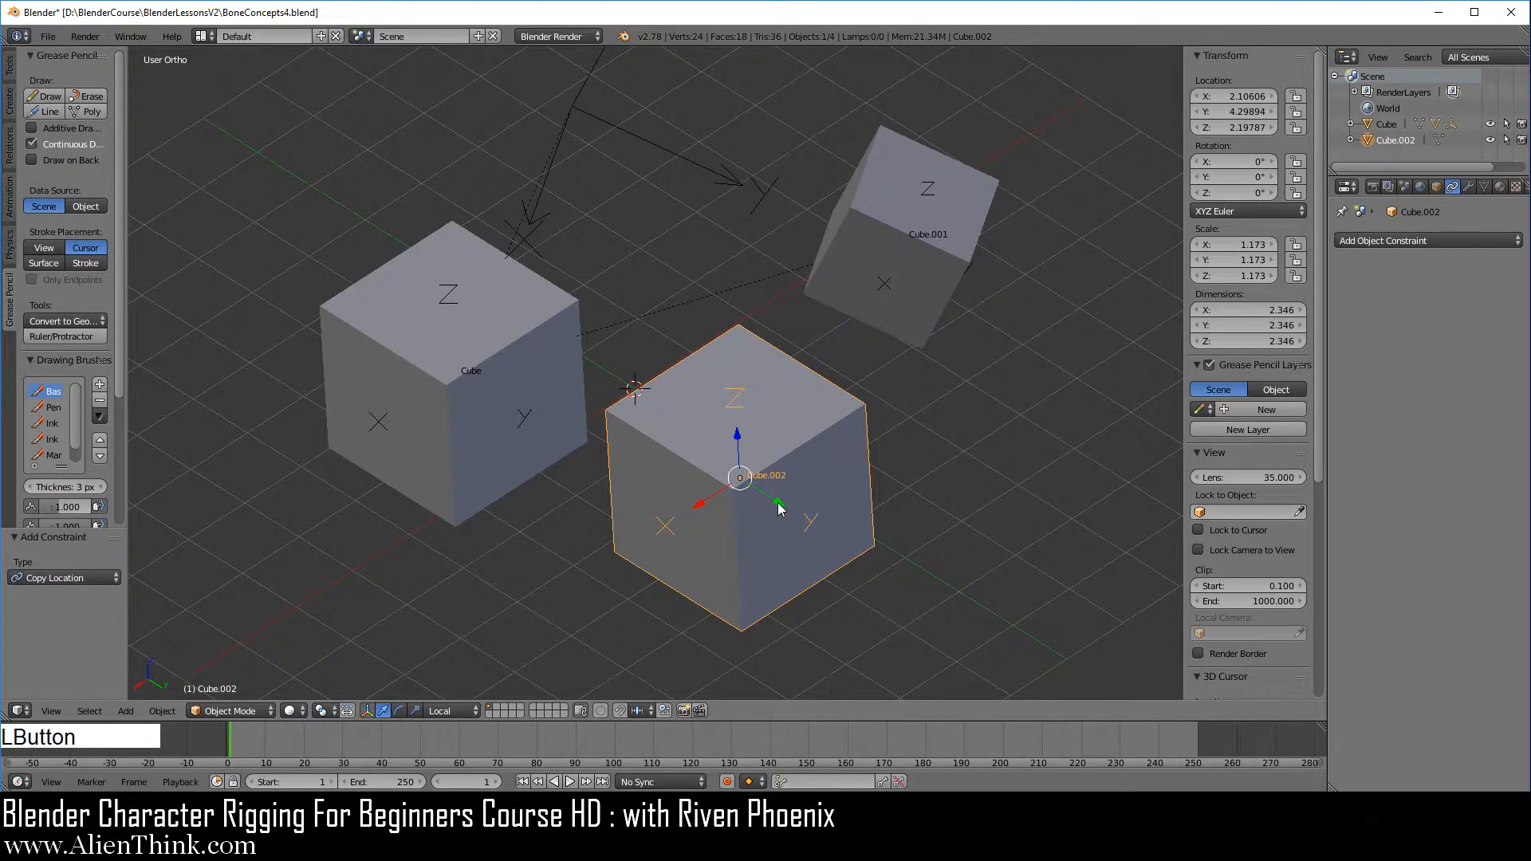
left_click_drag(780, 507, 658, 391)
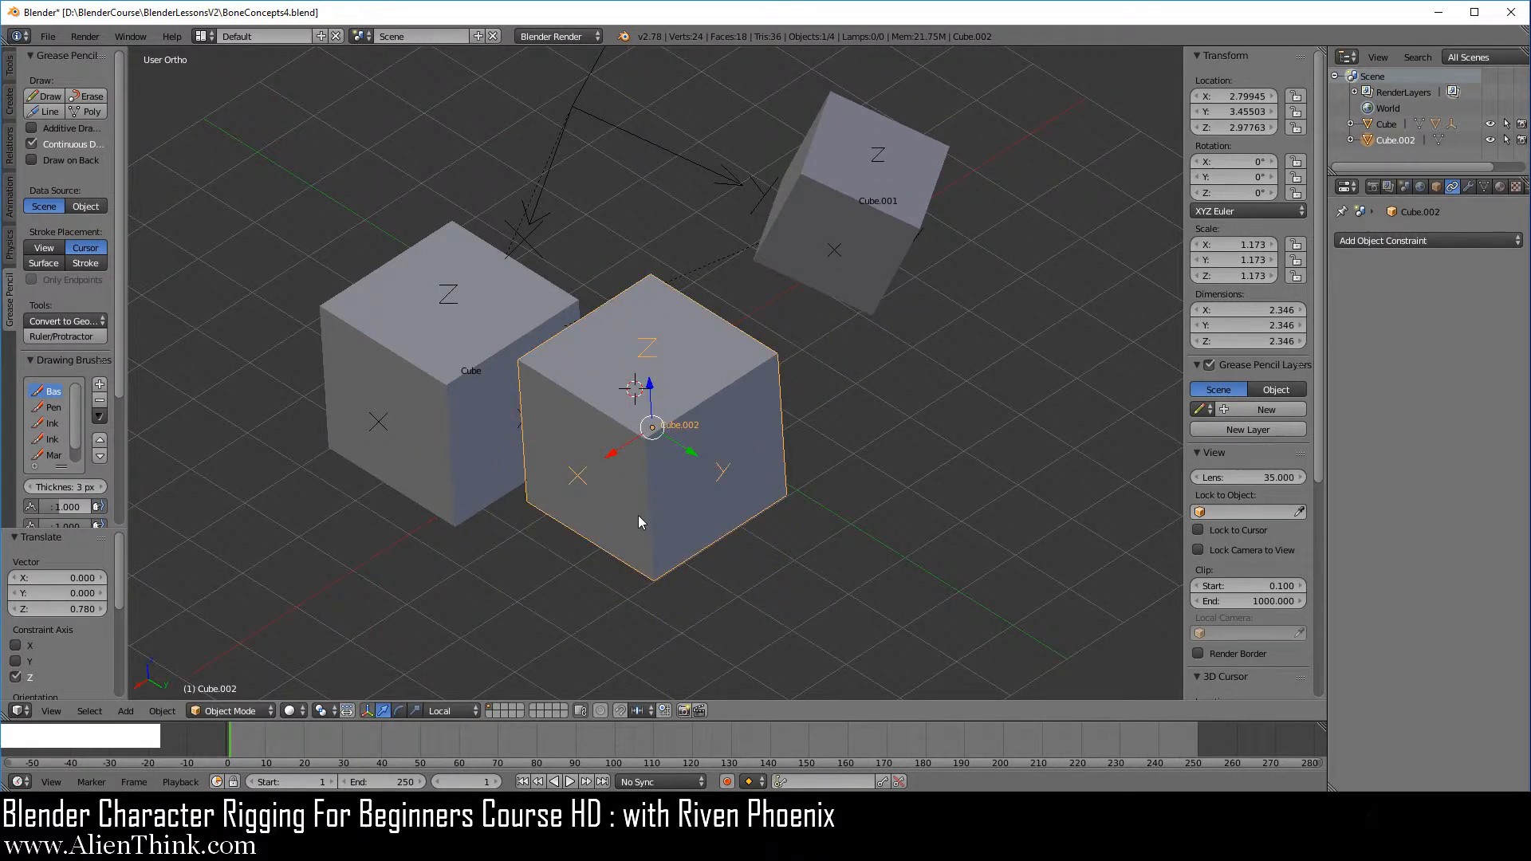
middle_click_drag(638, 522, 840, 499)
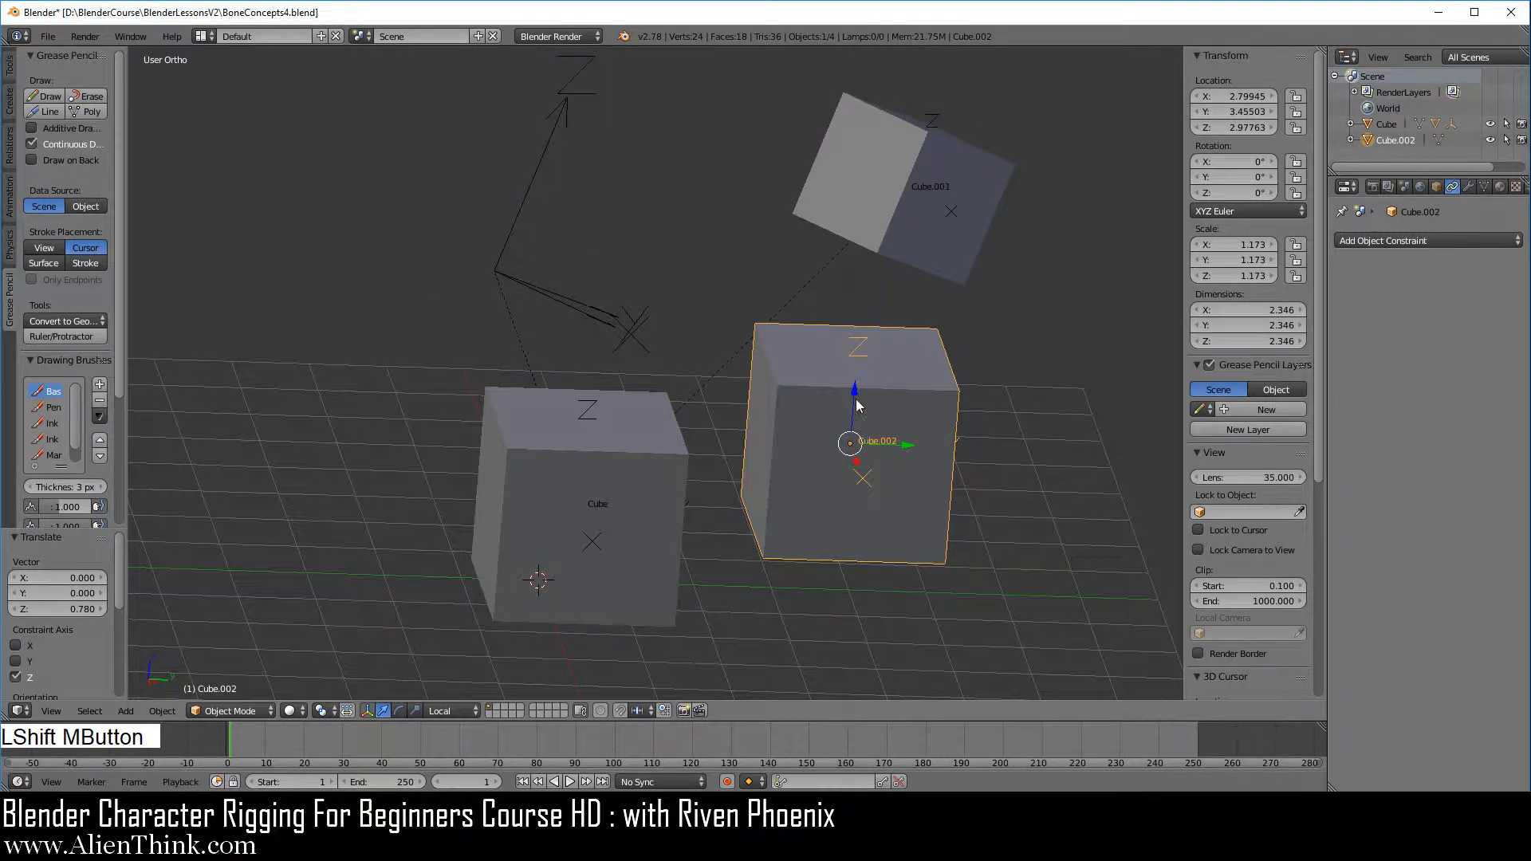
mouse_move(855, 407)
left_mouse_down()
mouse_move(859, 327)
mouse_move(840, 511)
mouse_move(850, 381)
mouse_move(842, 424)
left_mouse_up()
middle_click_drag(737, 407, 764, 396, "shift")
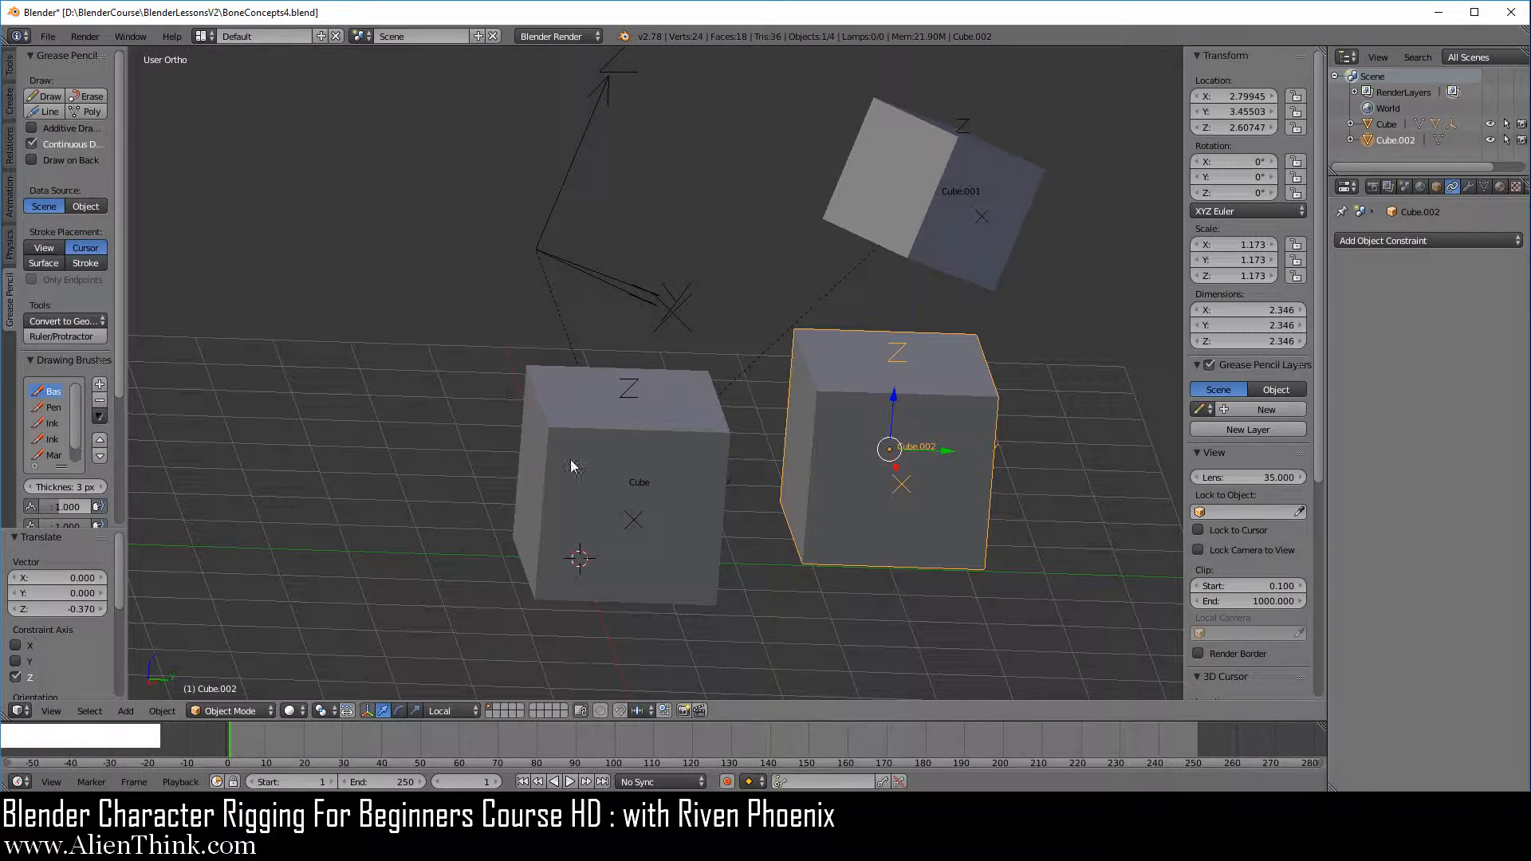
middle_click_drag(758, 488, 795, 510)
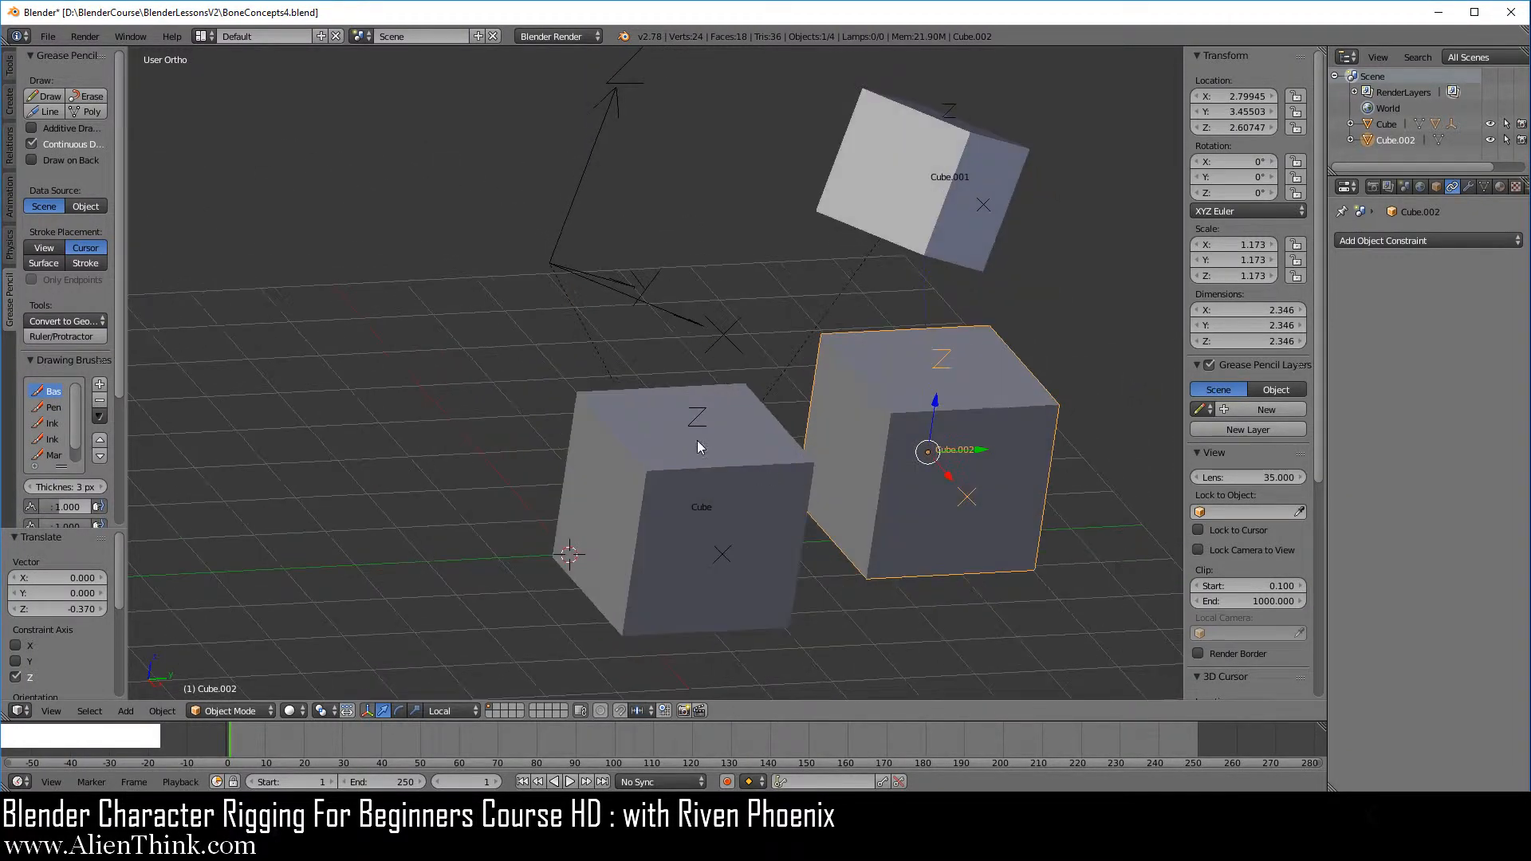
middle_click_drag(622, 403, 539, 381)
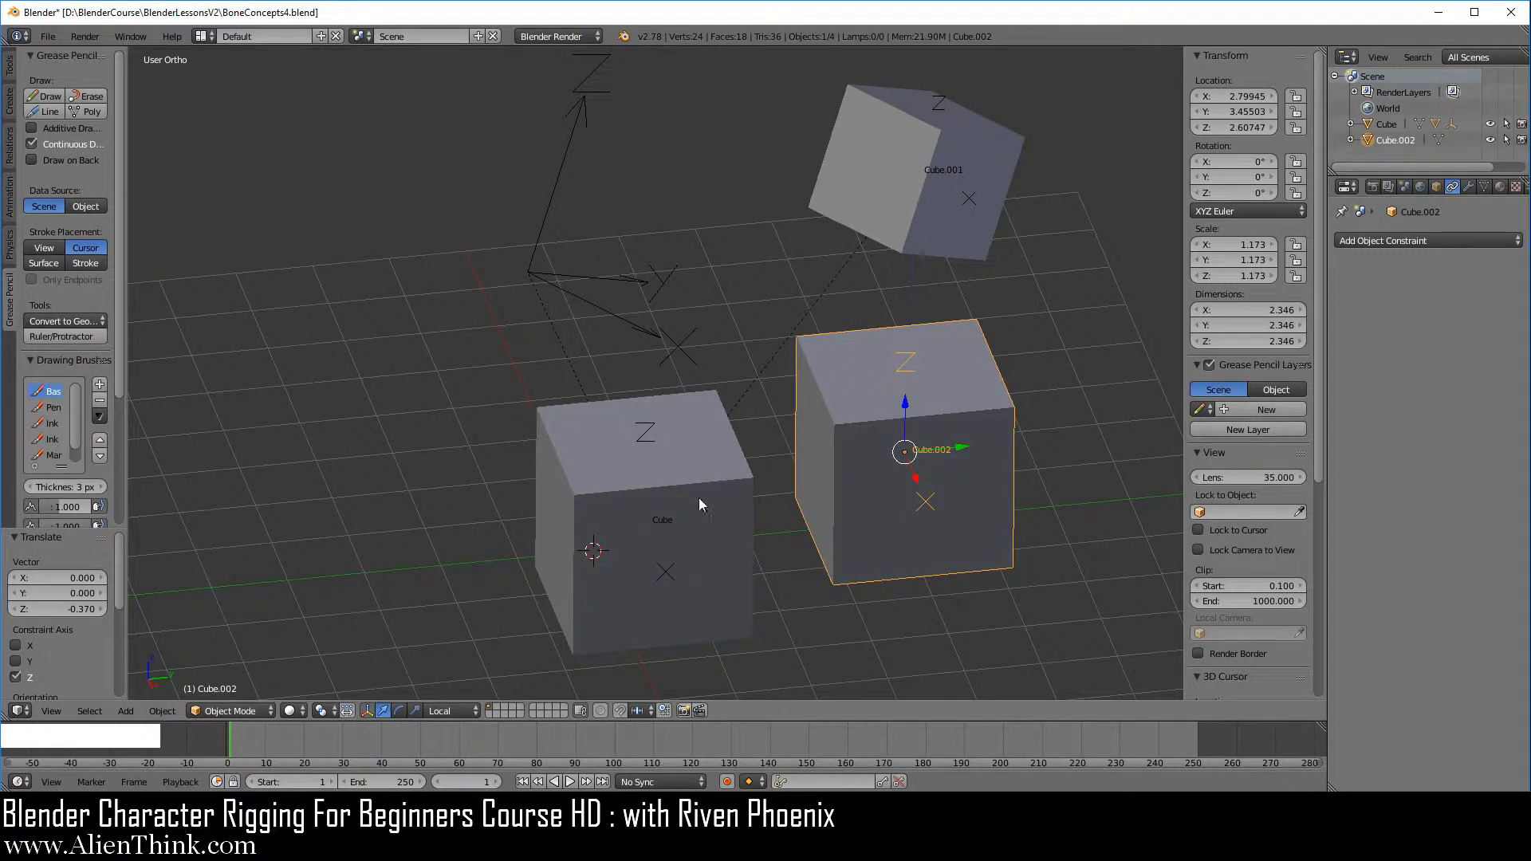
middle_click_drag(699, 497, 722, 527)
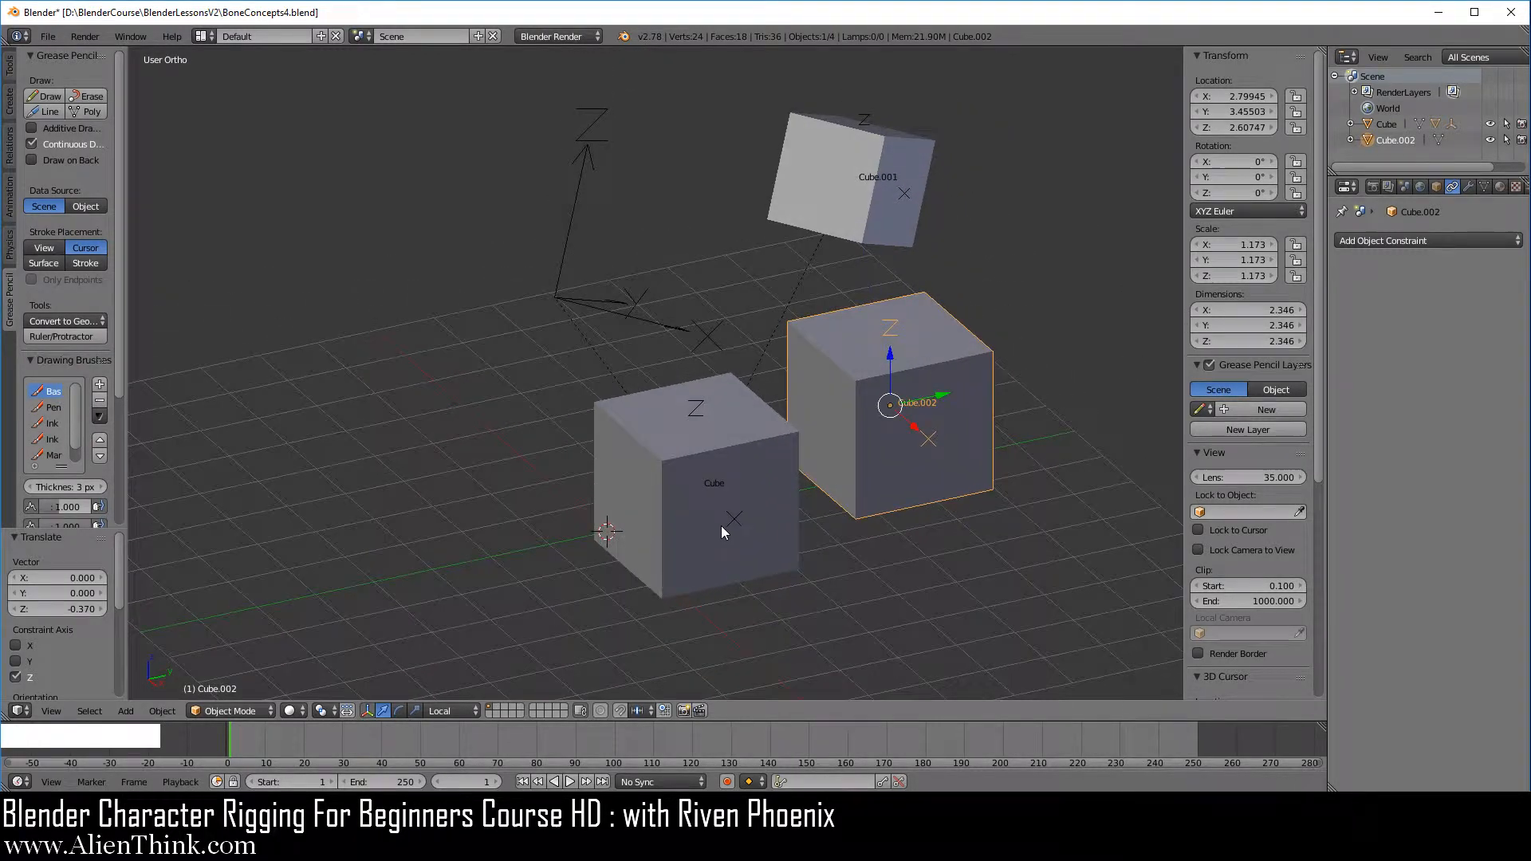
scroll(748, 514, "up", 1)
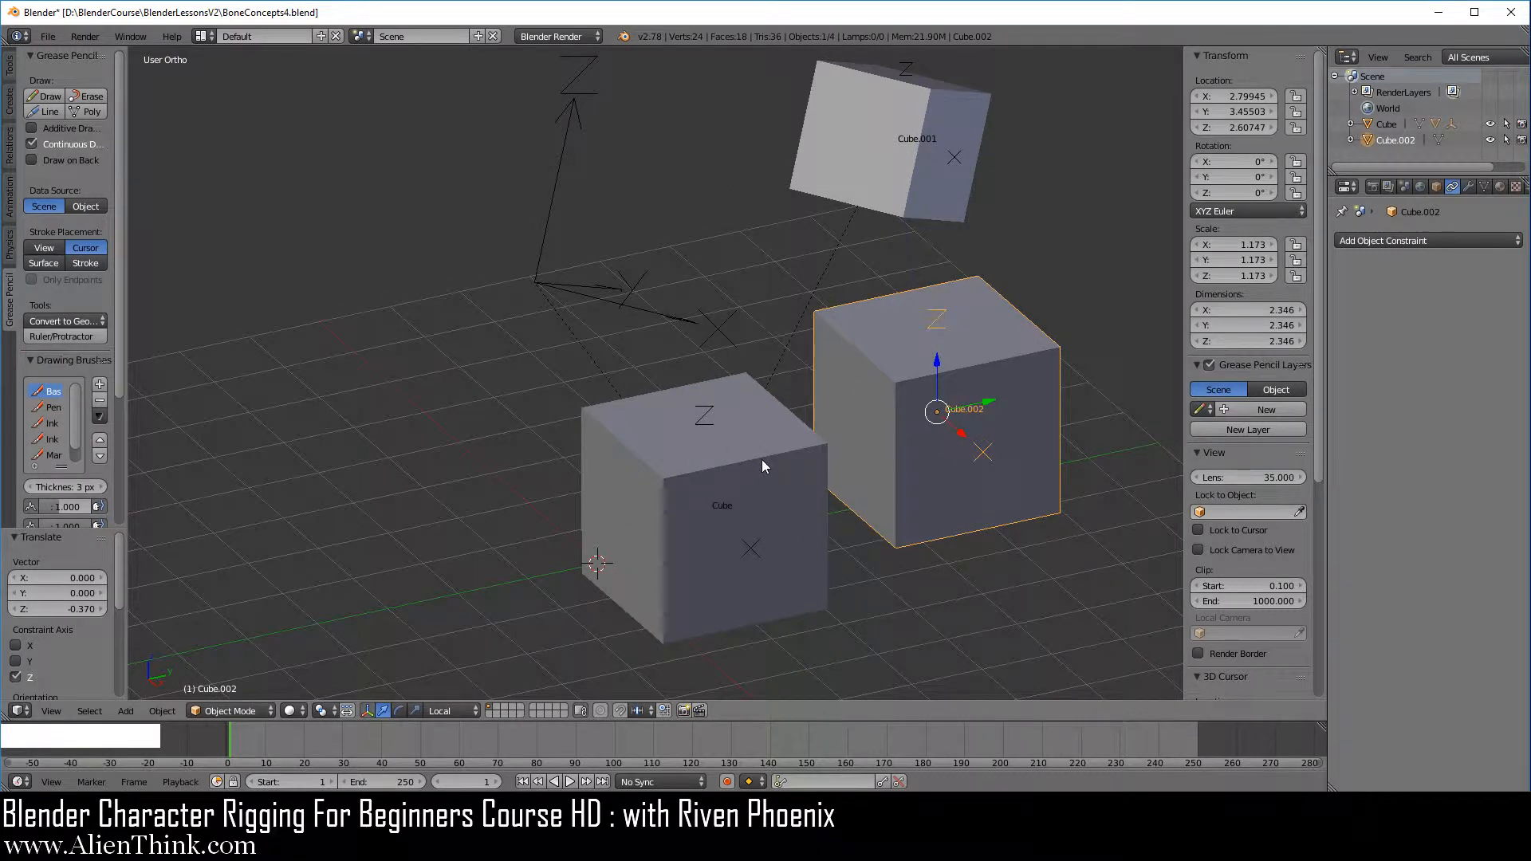
Delete all objects in the scene and reset the 3D cursor to the origin
key("a")
key("a")
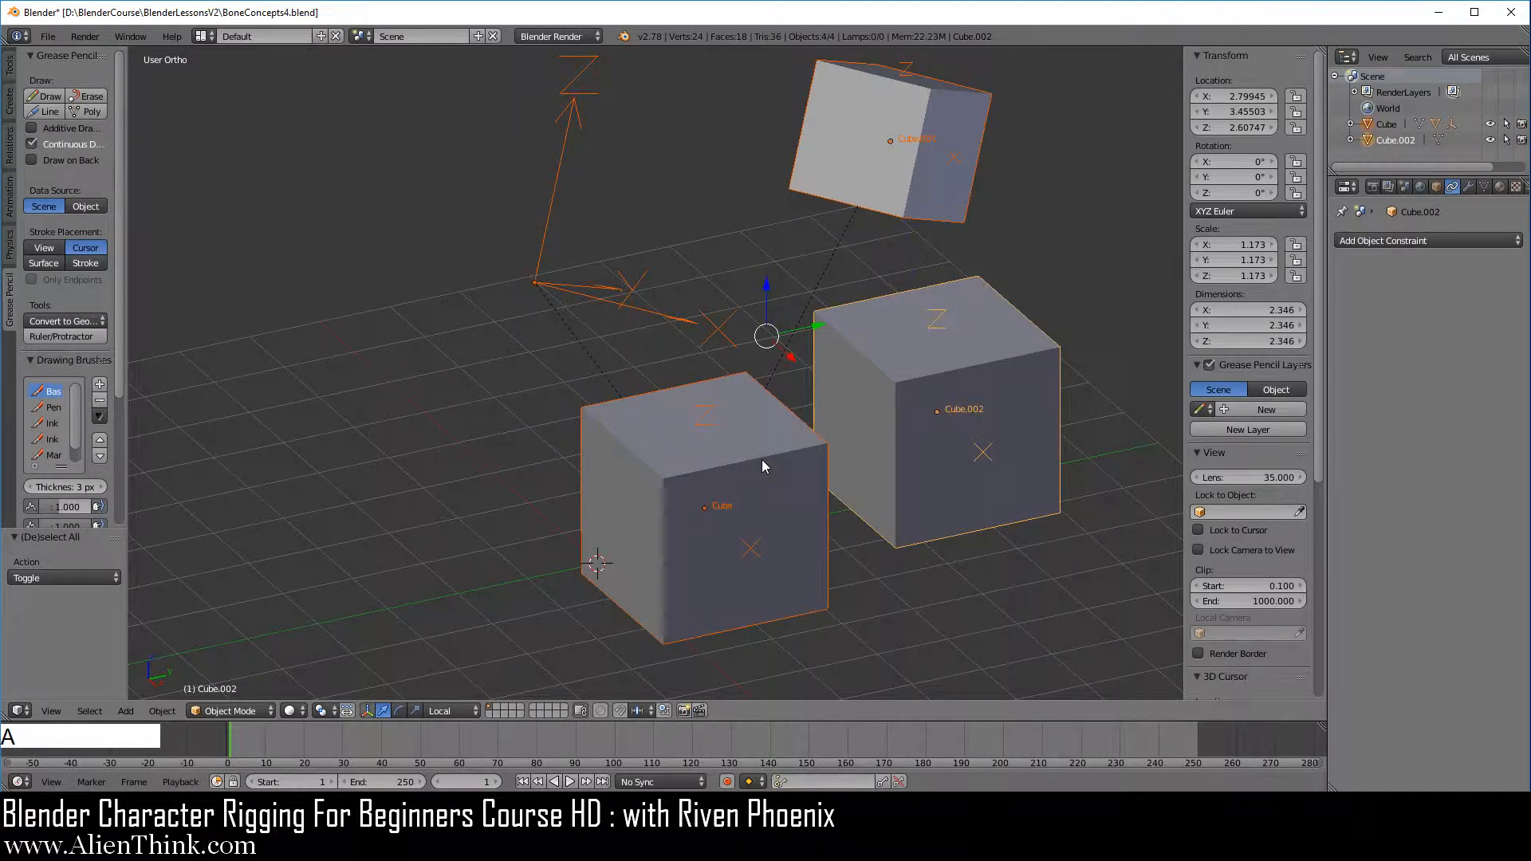
key("x")
left_click(801, 344)
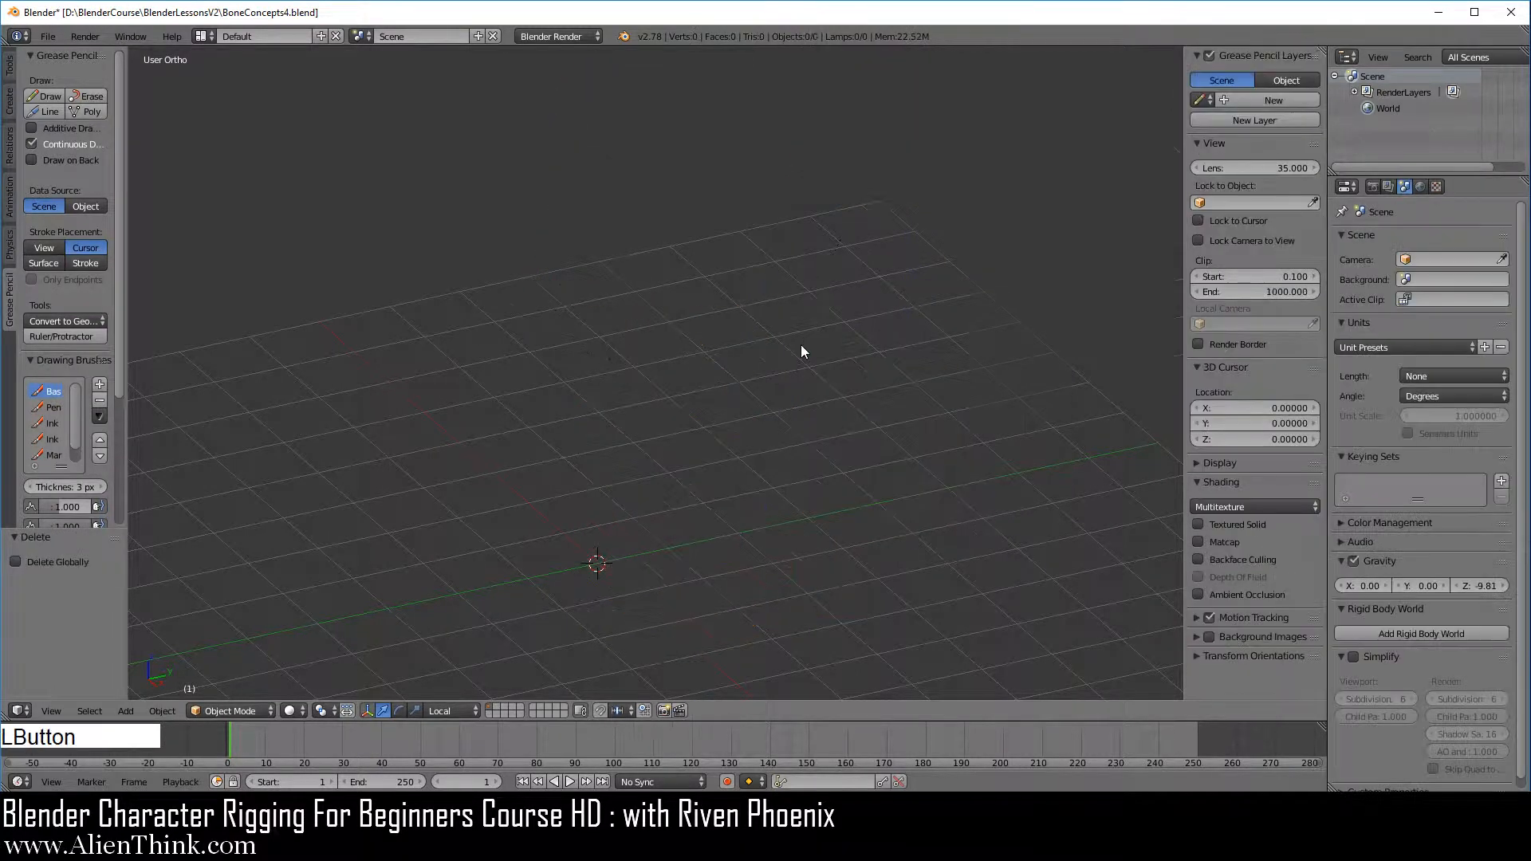
key("shift+c")
middle_click_drag(633, 567, 710, 405, "shift")
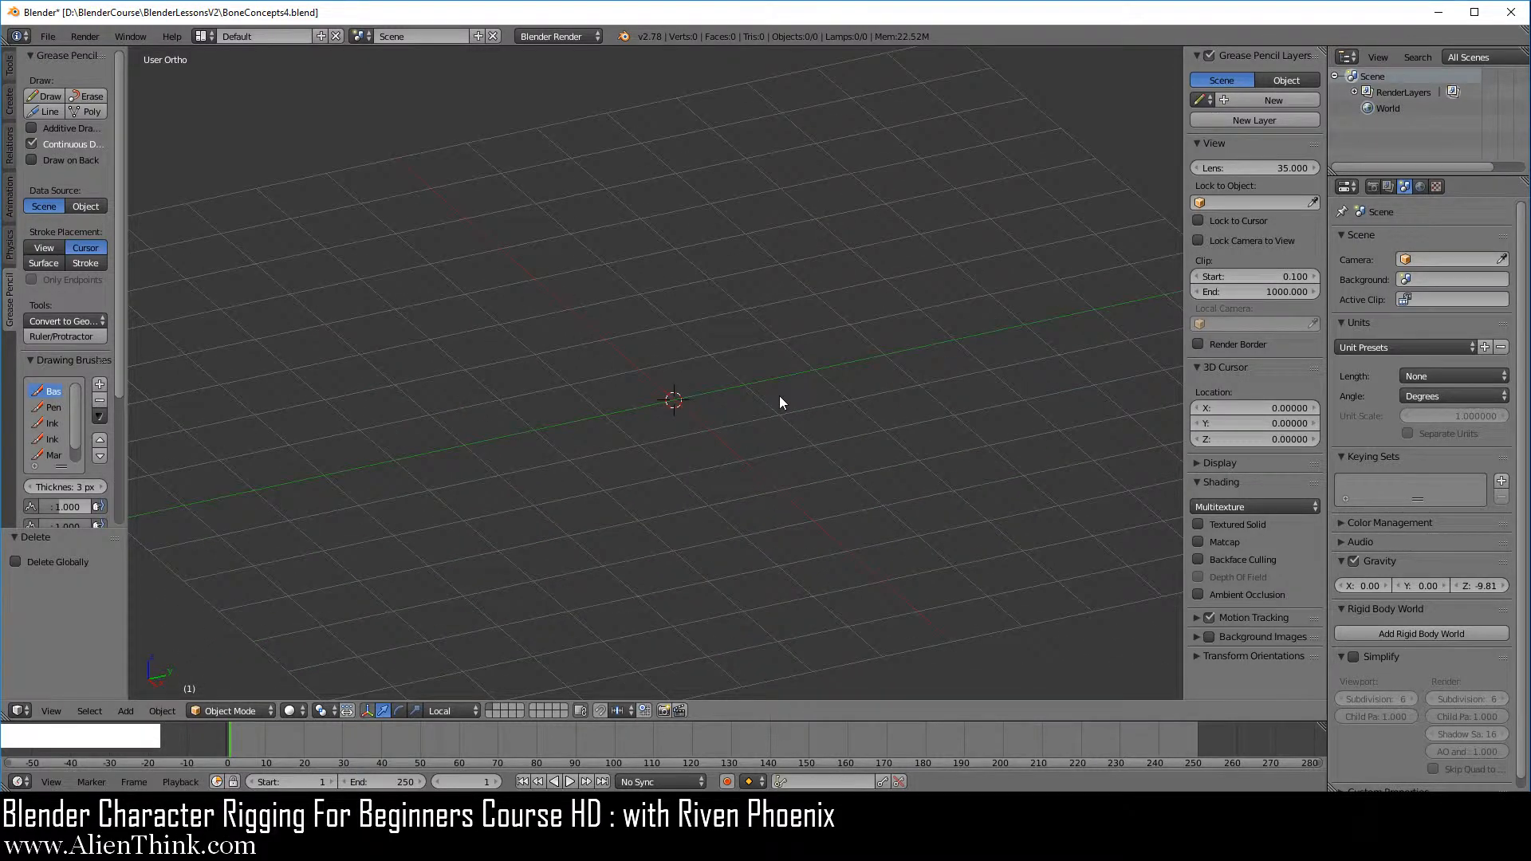
Add a single-bone armature at the 3D cursor on the world origin
key("shift+a")
mouse_move(815, 366)
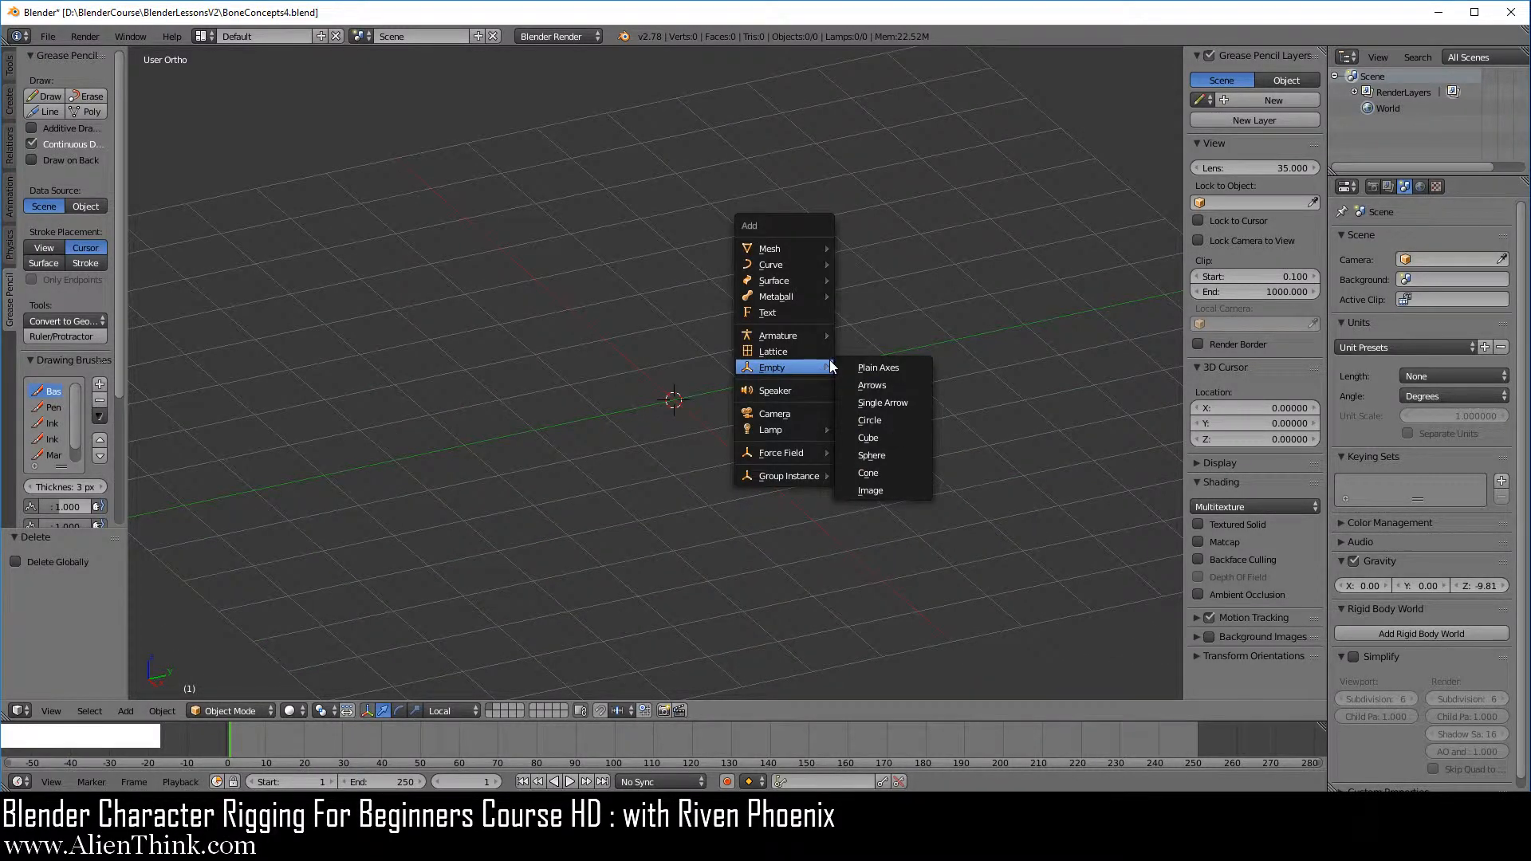
mouse_move(807, 338)
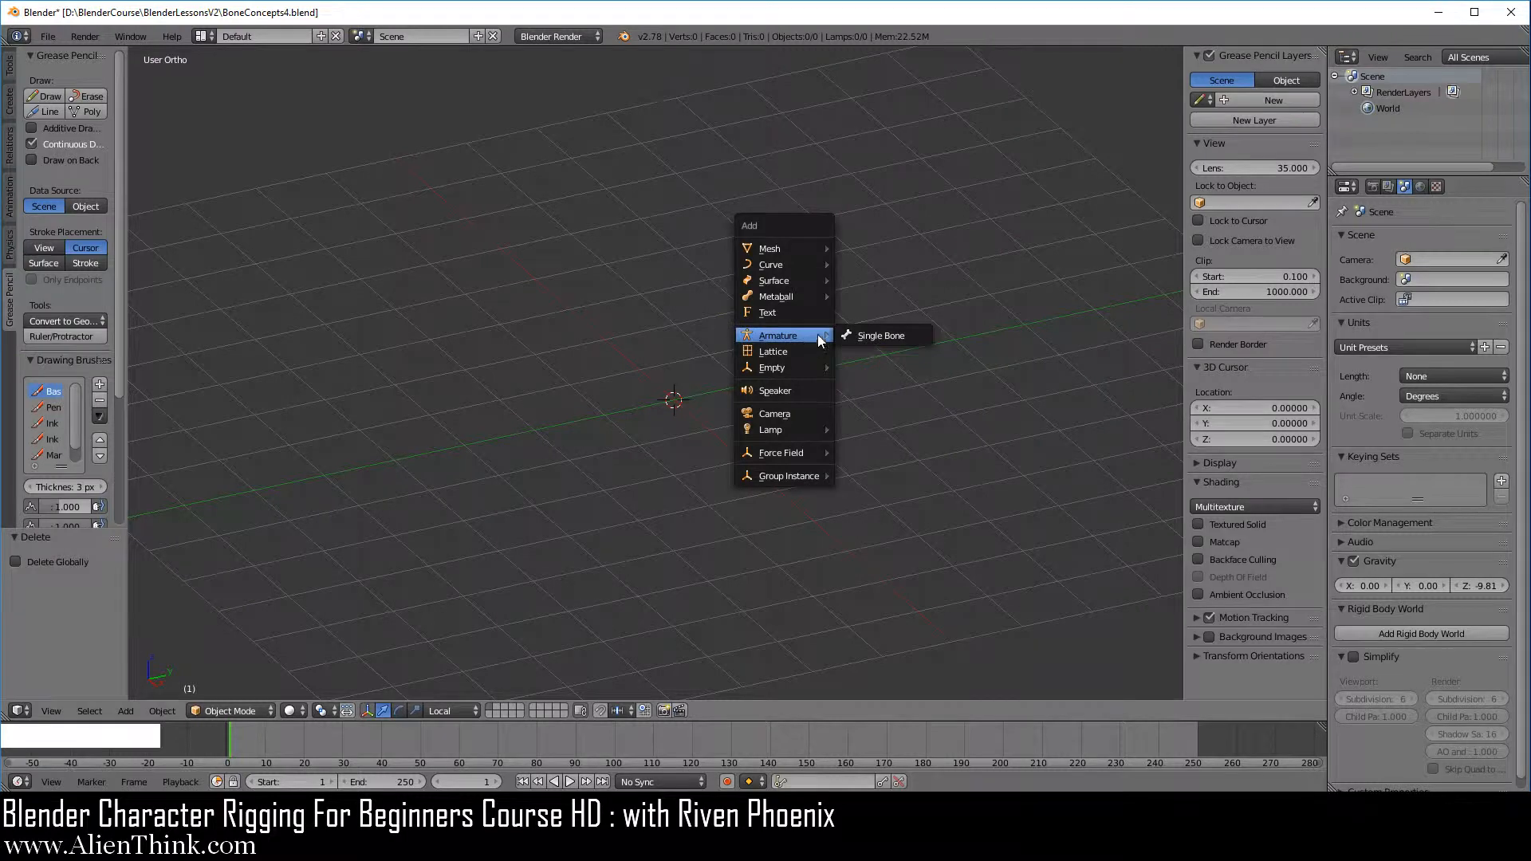
left_click(878, 334)
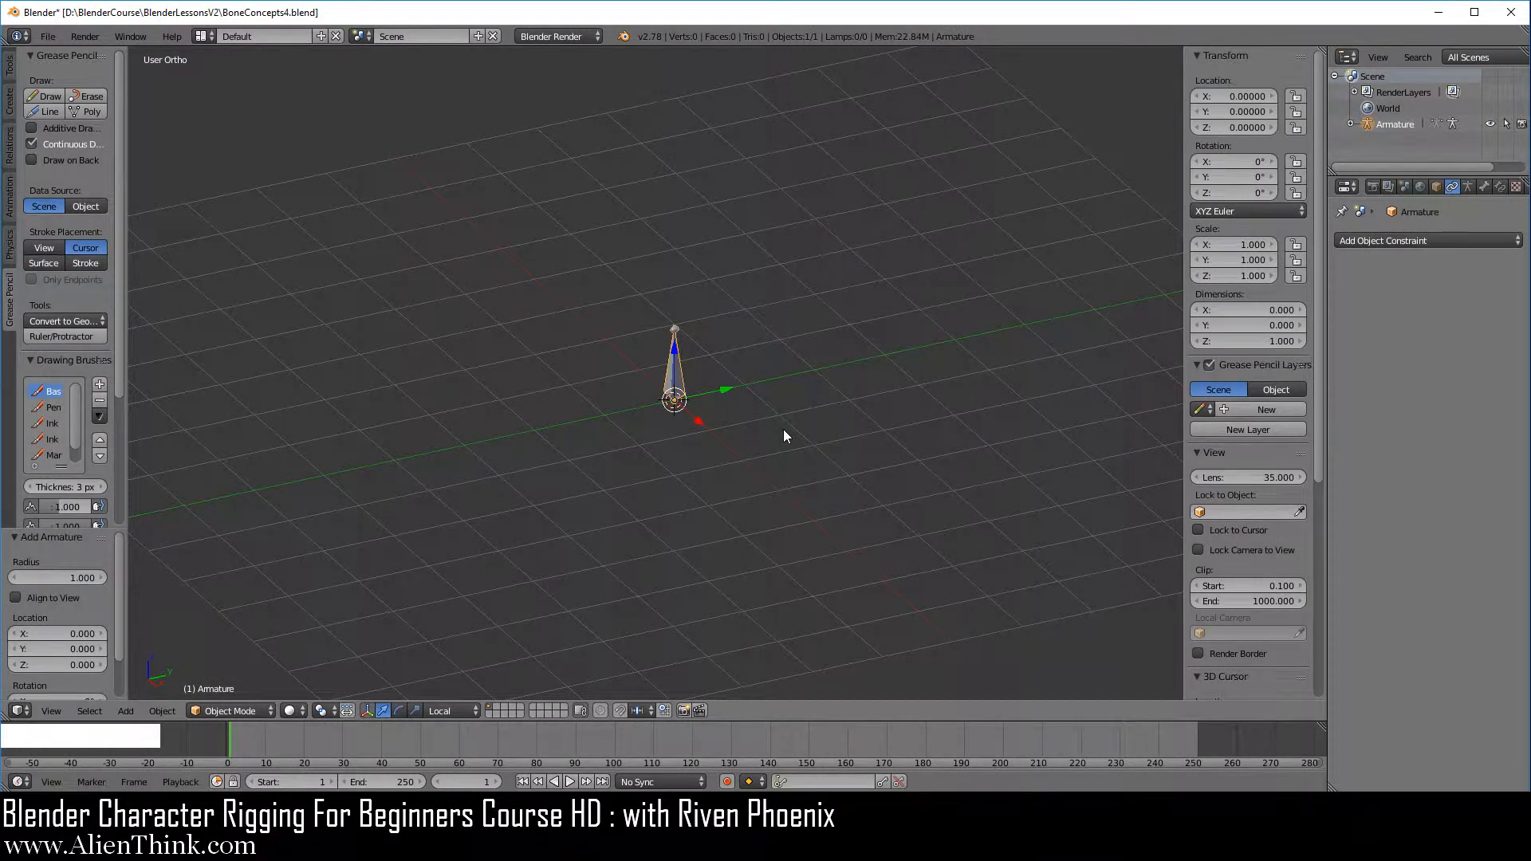
key("KP_1")
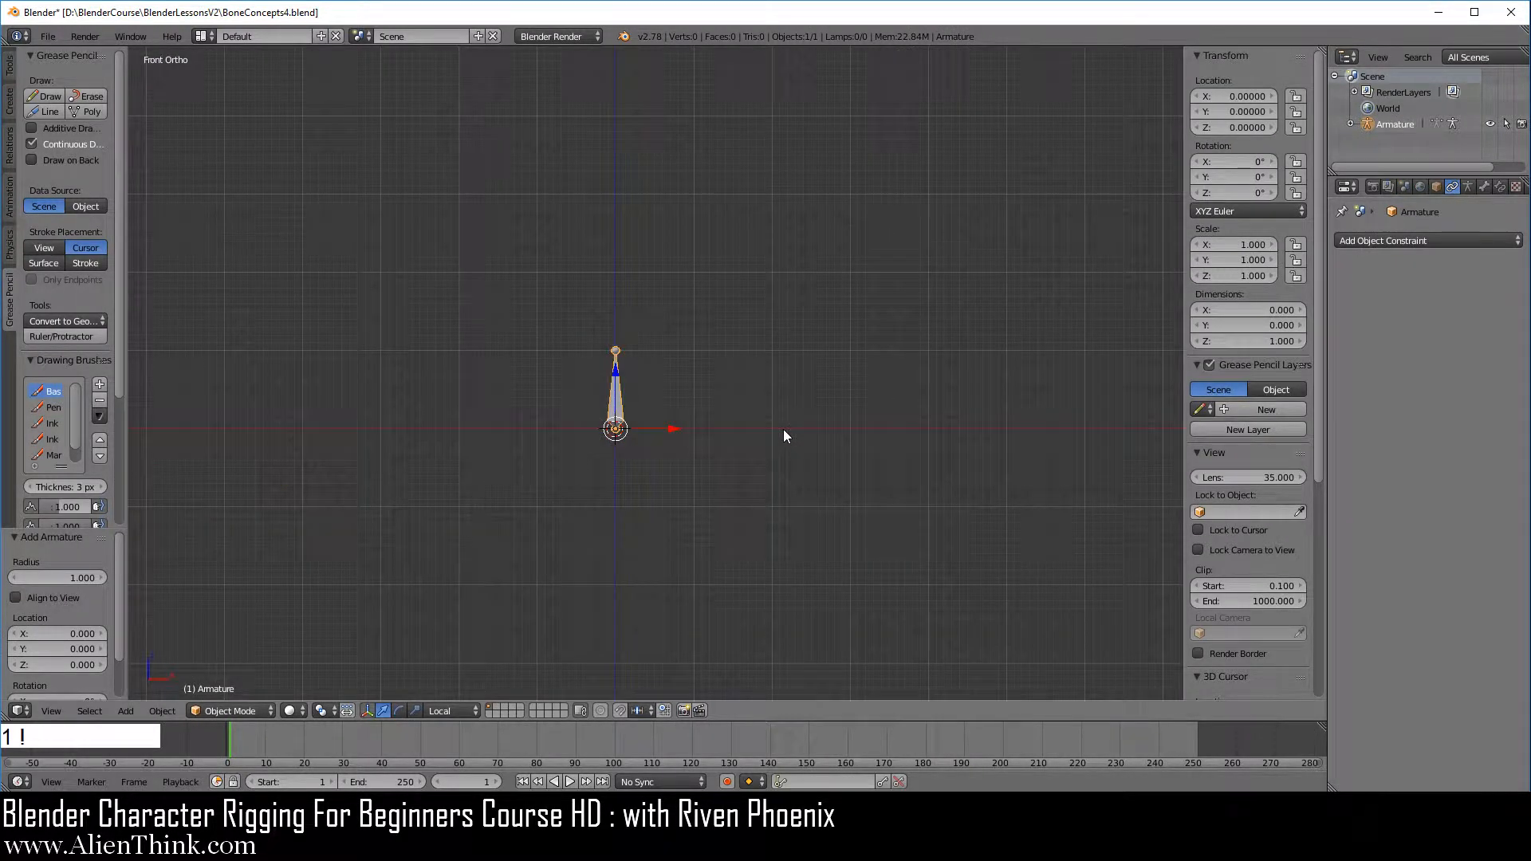
key("shift")
key("shift+c")
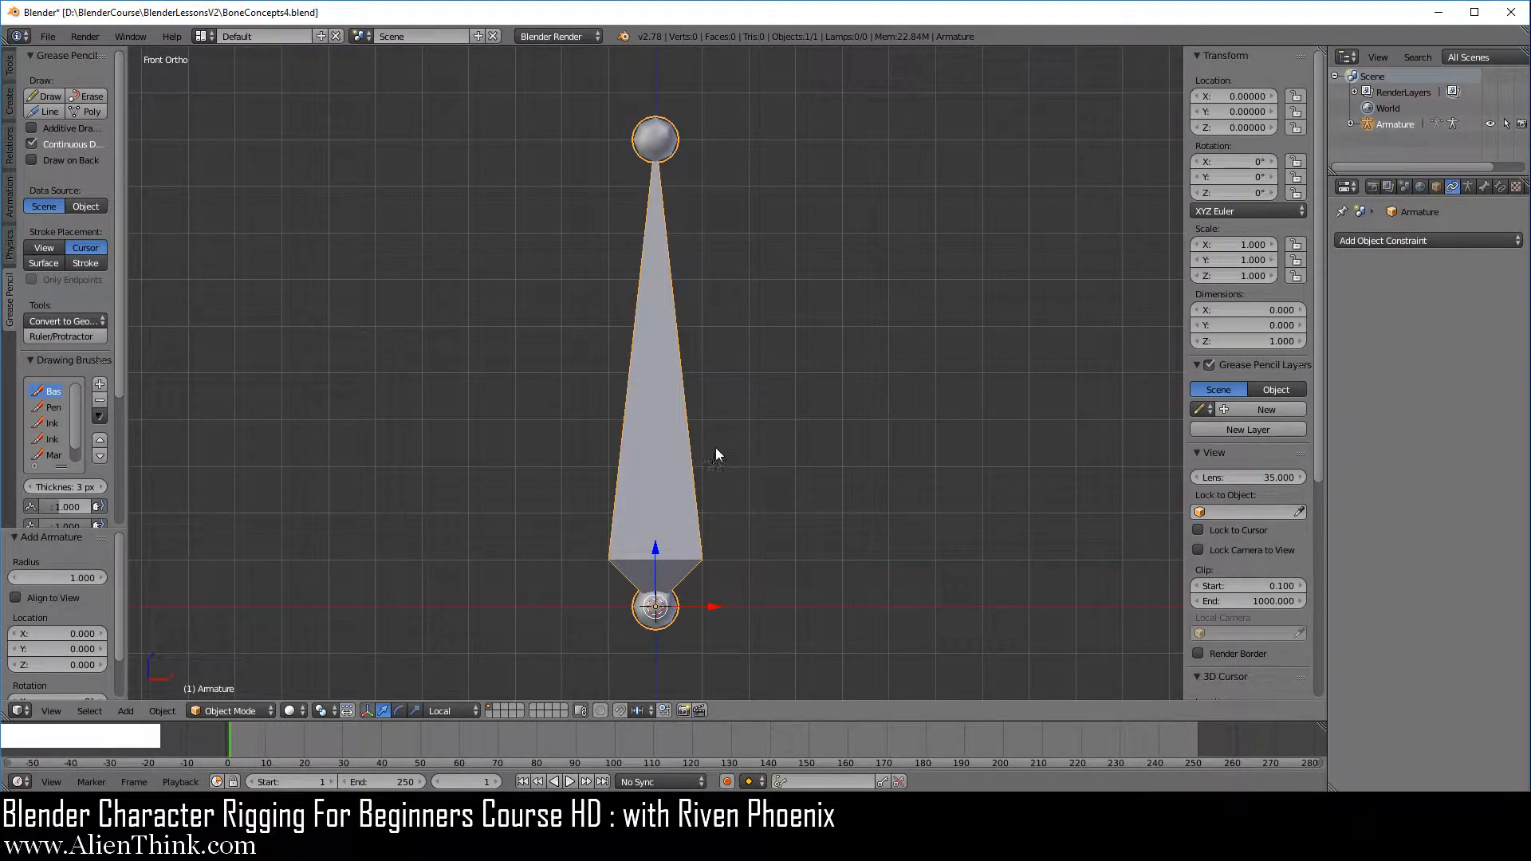
scroll(723, 437, "down", 3)
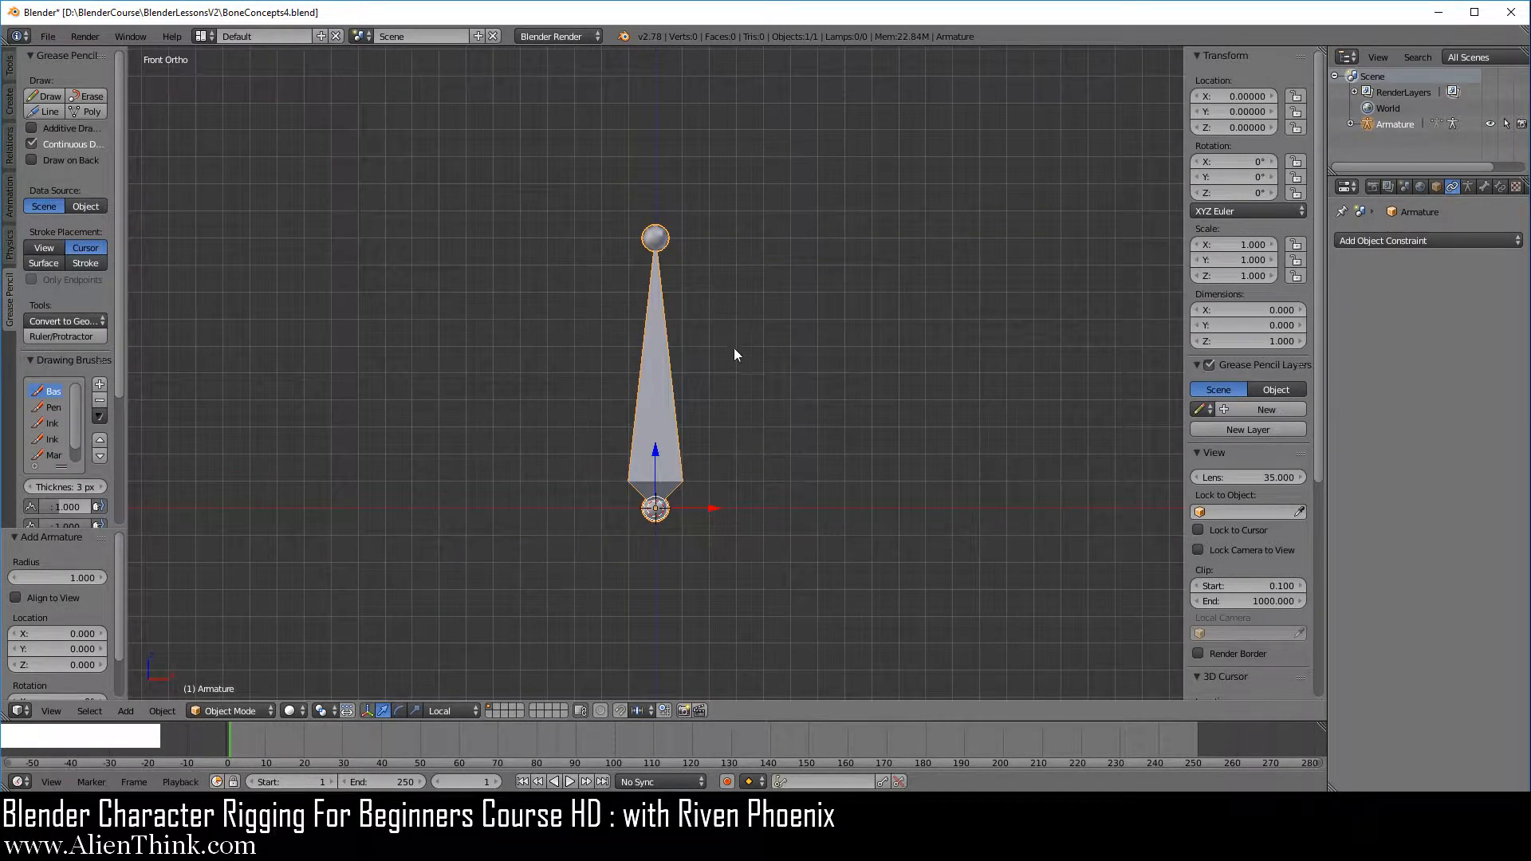
middle_click_drag(734, 355, 759, 458)
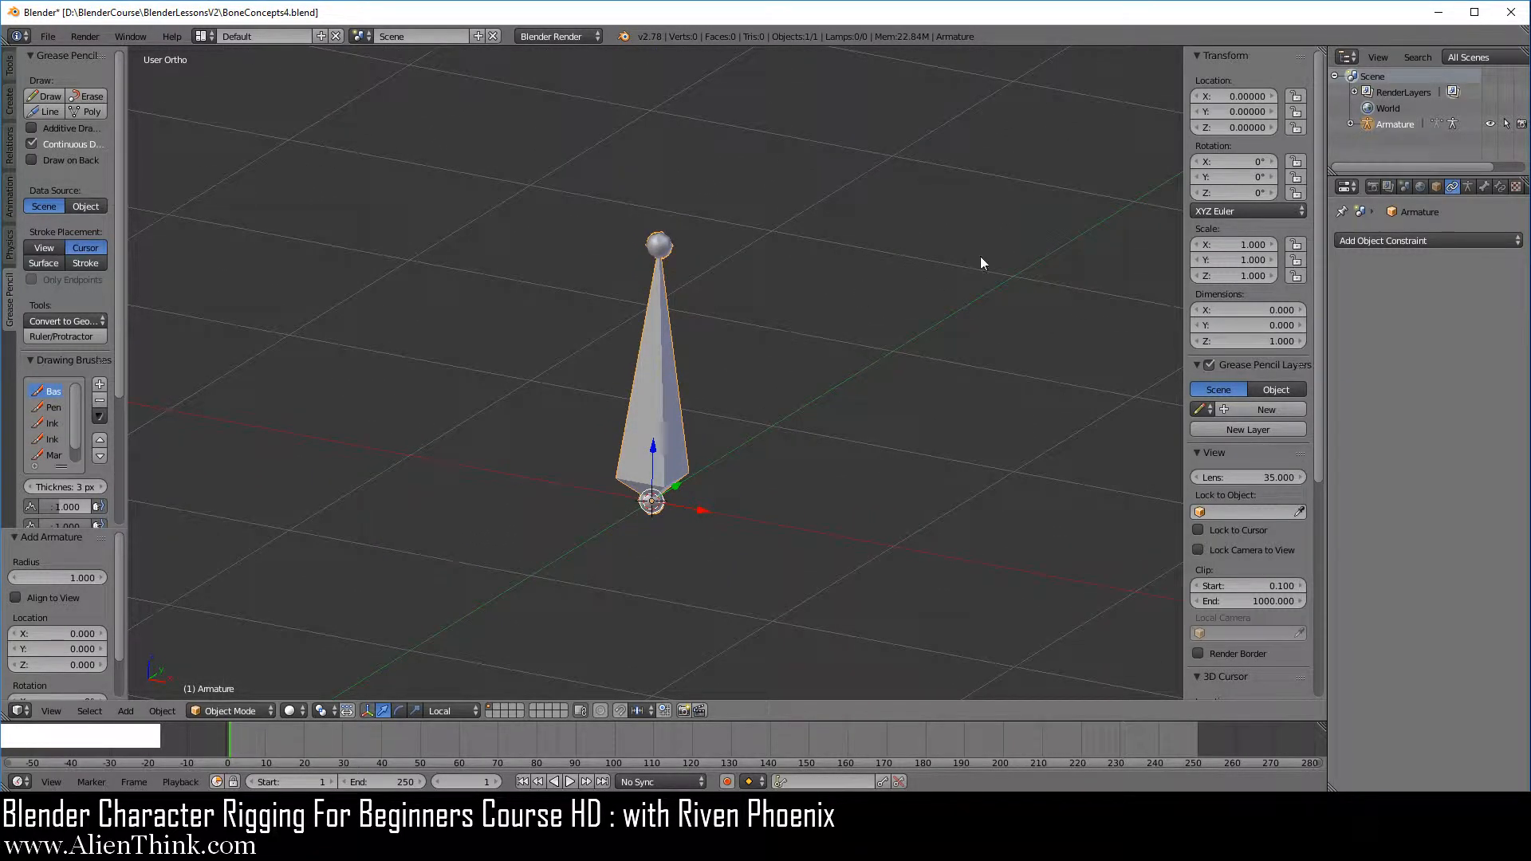
Enable the Axis display for the armature object, plus the Names and Axes display for its bones
left_click(1437, 187)
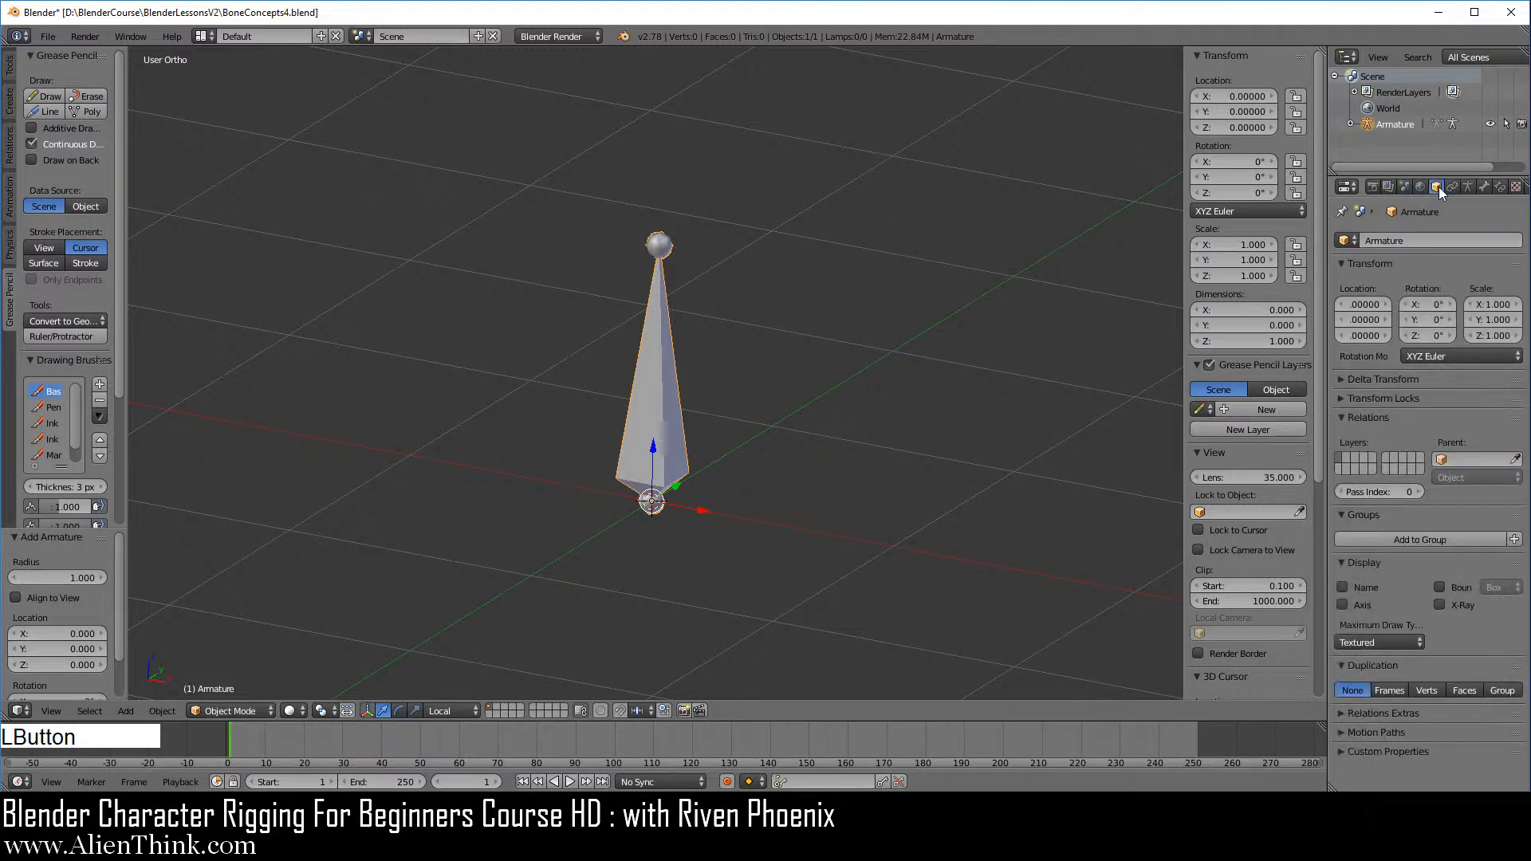
left_click(1361, 608)
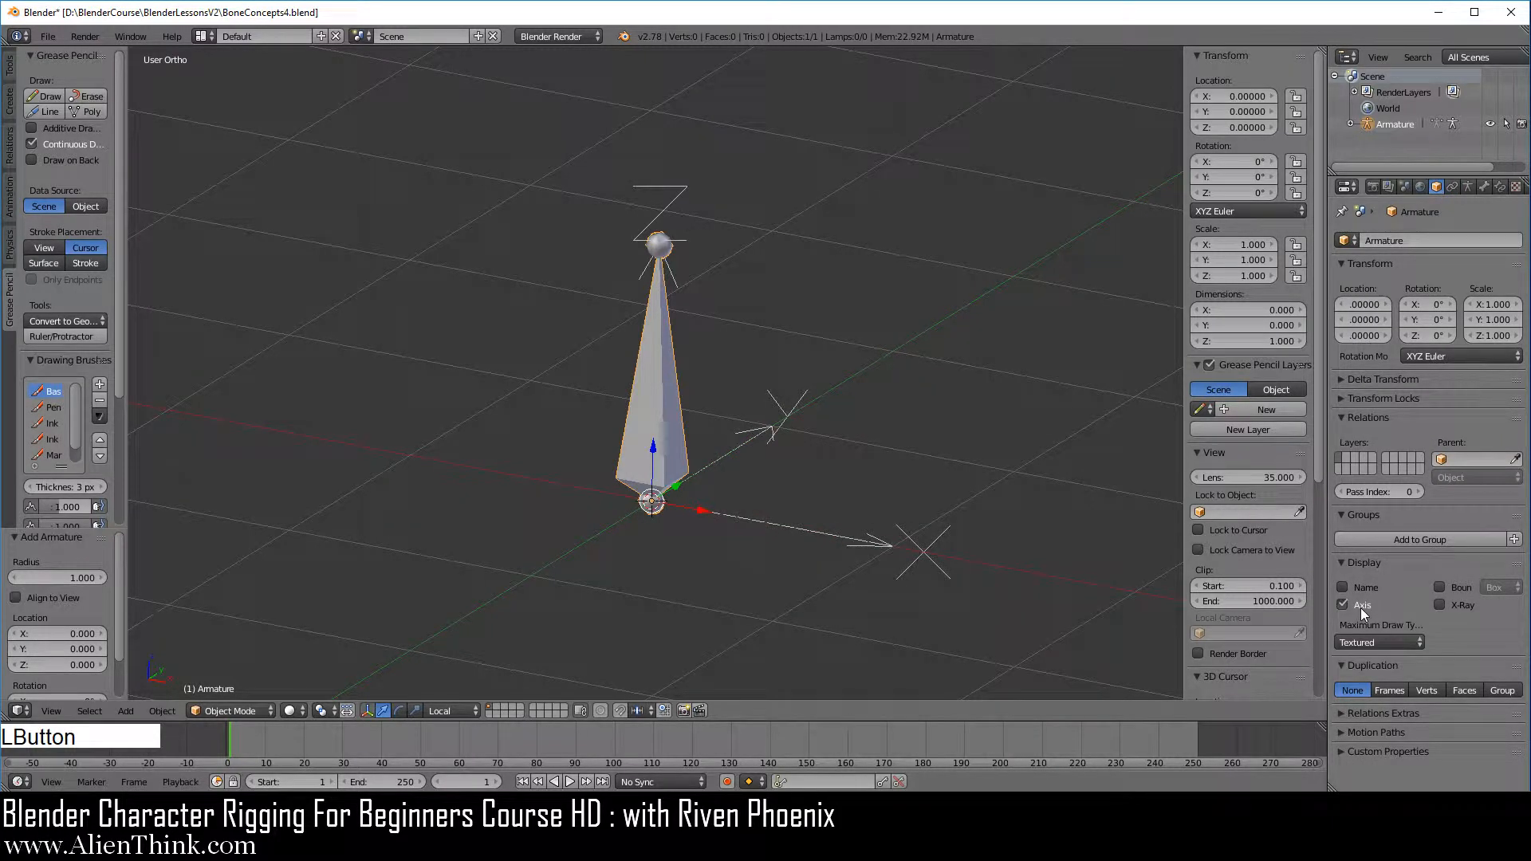
left_click(1469, 186)
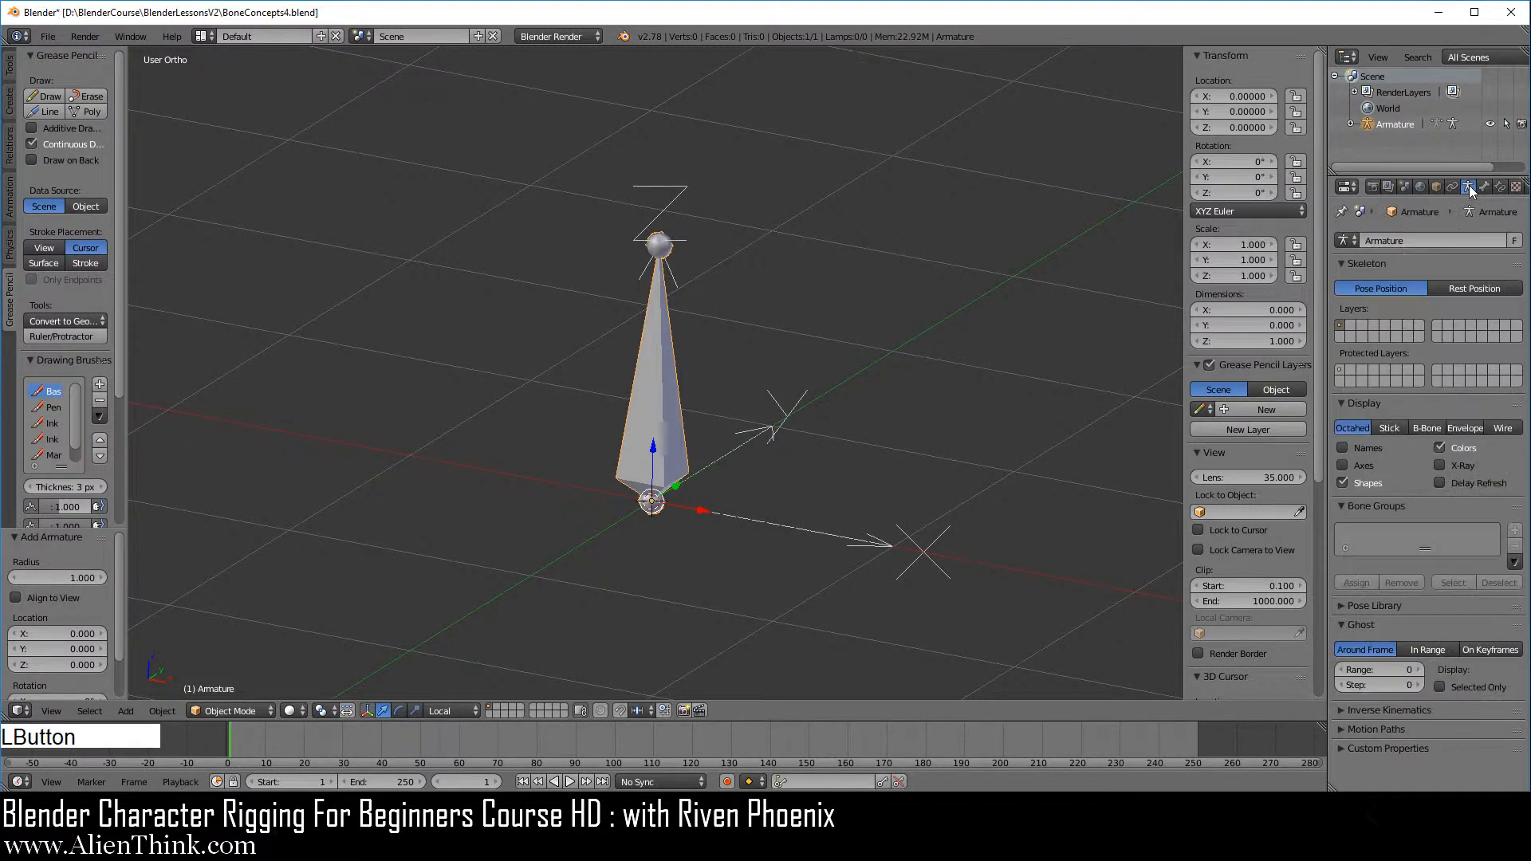
left_click(1367, 462)
left_click(1367, 449)
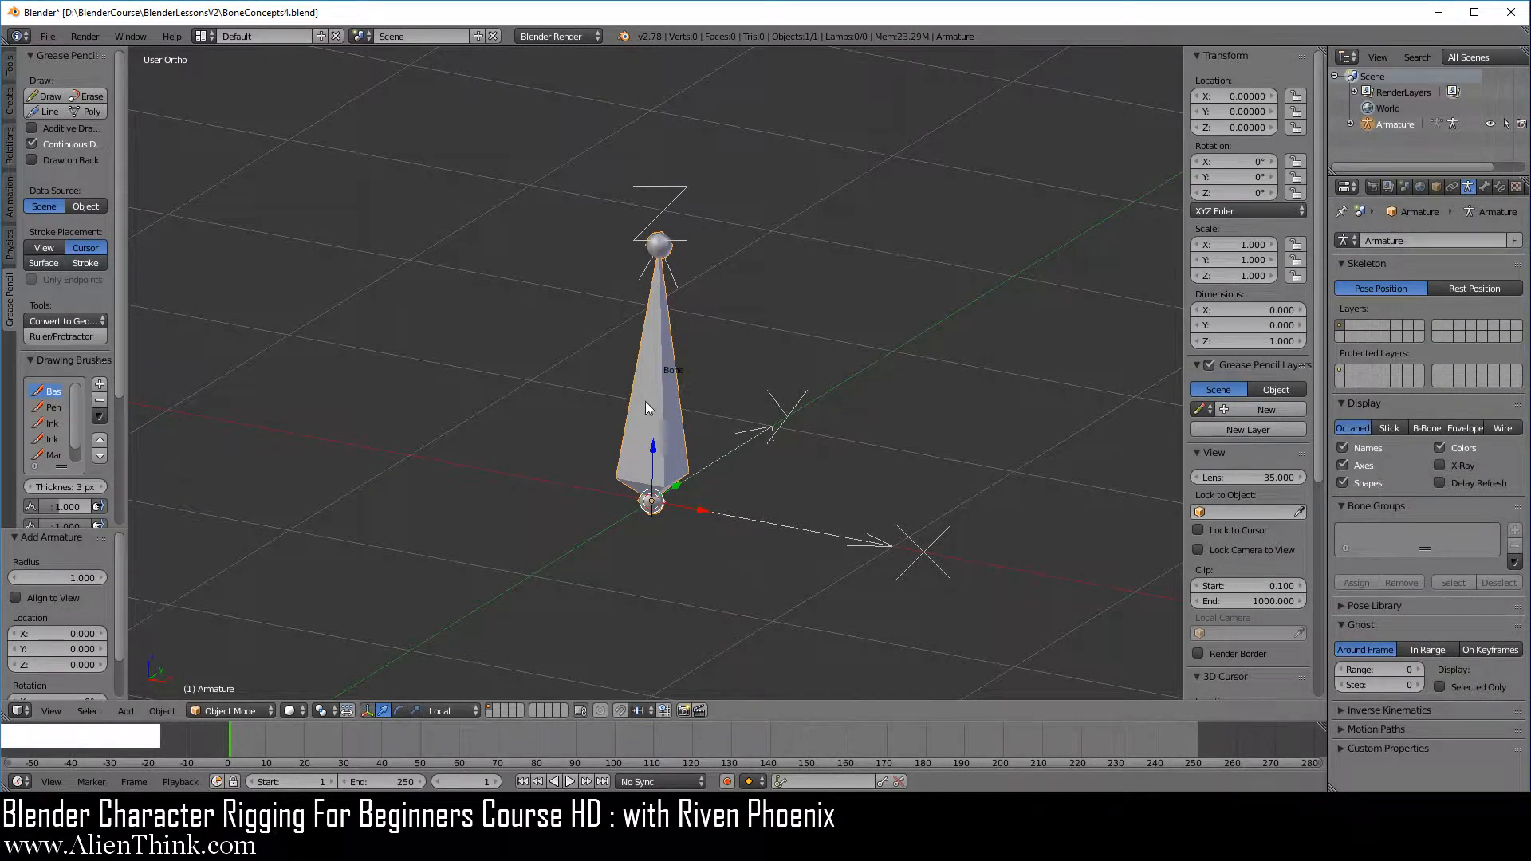
Compare the armature's axes in Edit Mode and Pose Mode, finishing back in Object Mode
right_click(663, 392)
left_click(246, 711)
left_click(228, 674)
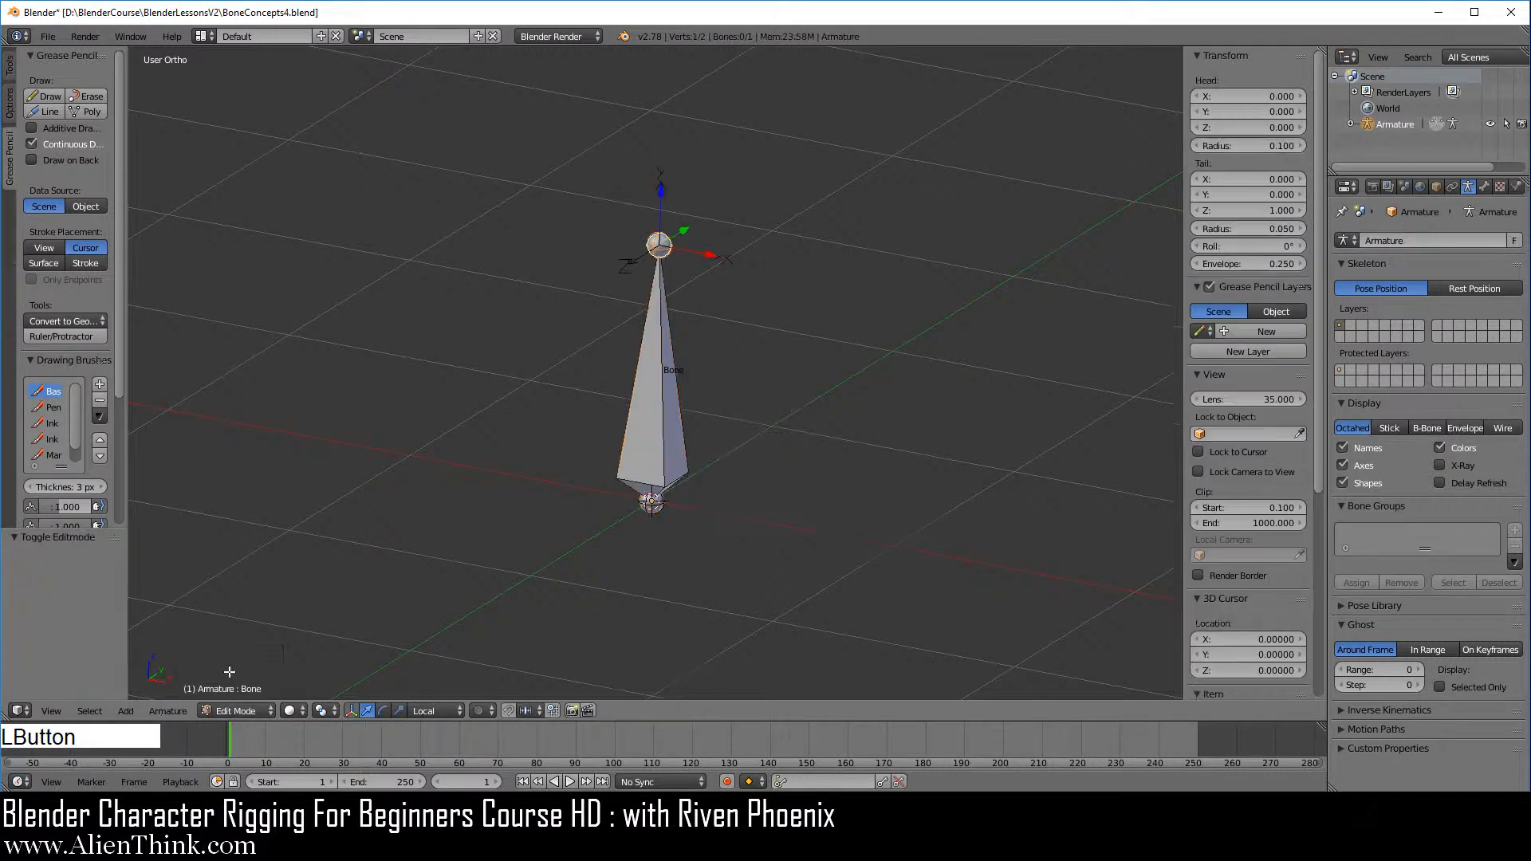
left_click(243, 710)
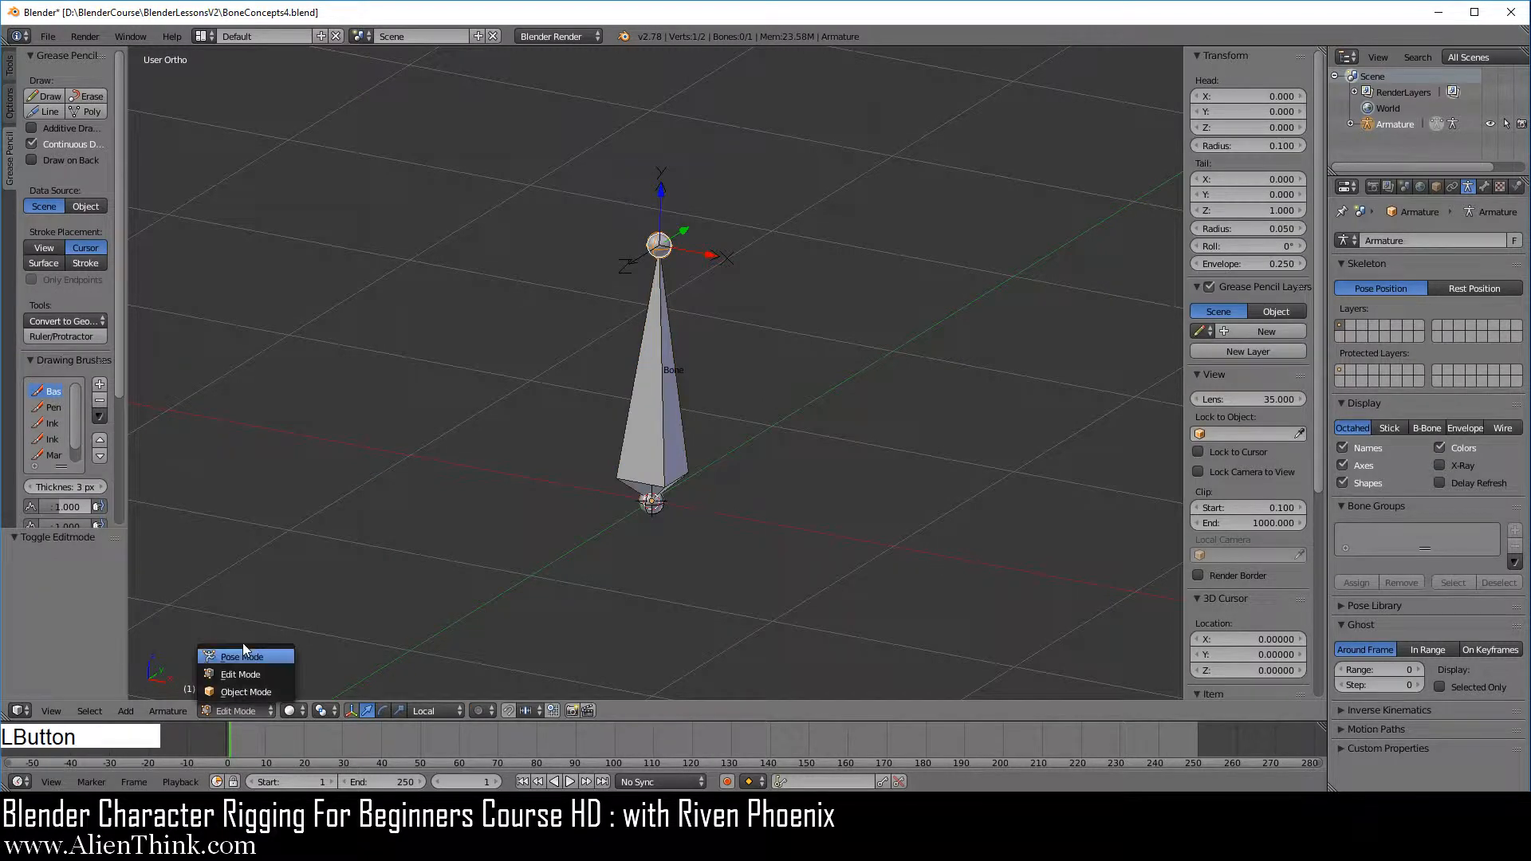
left_click(242, 658)
right_click(658, 398)
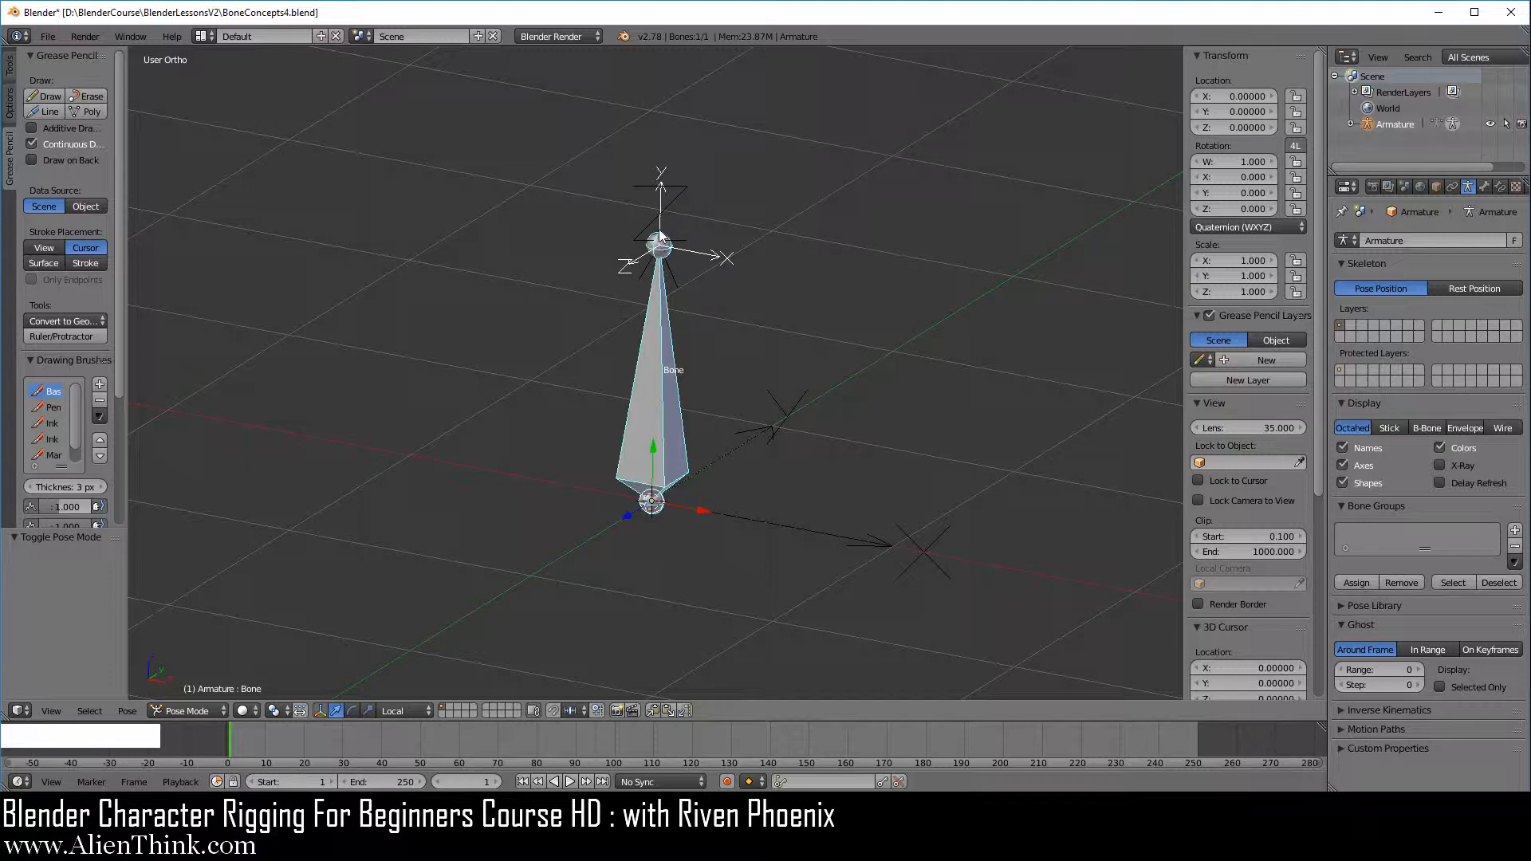
left_click(204, 704)
left_click(200, 691)
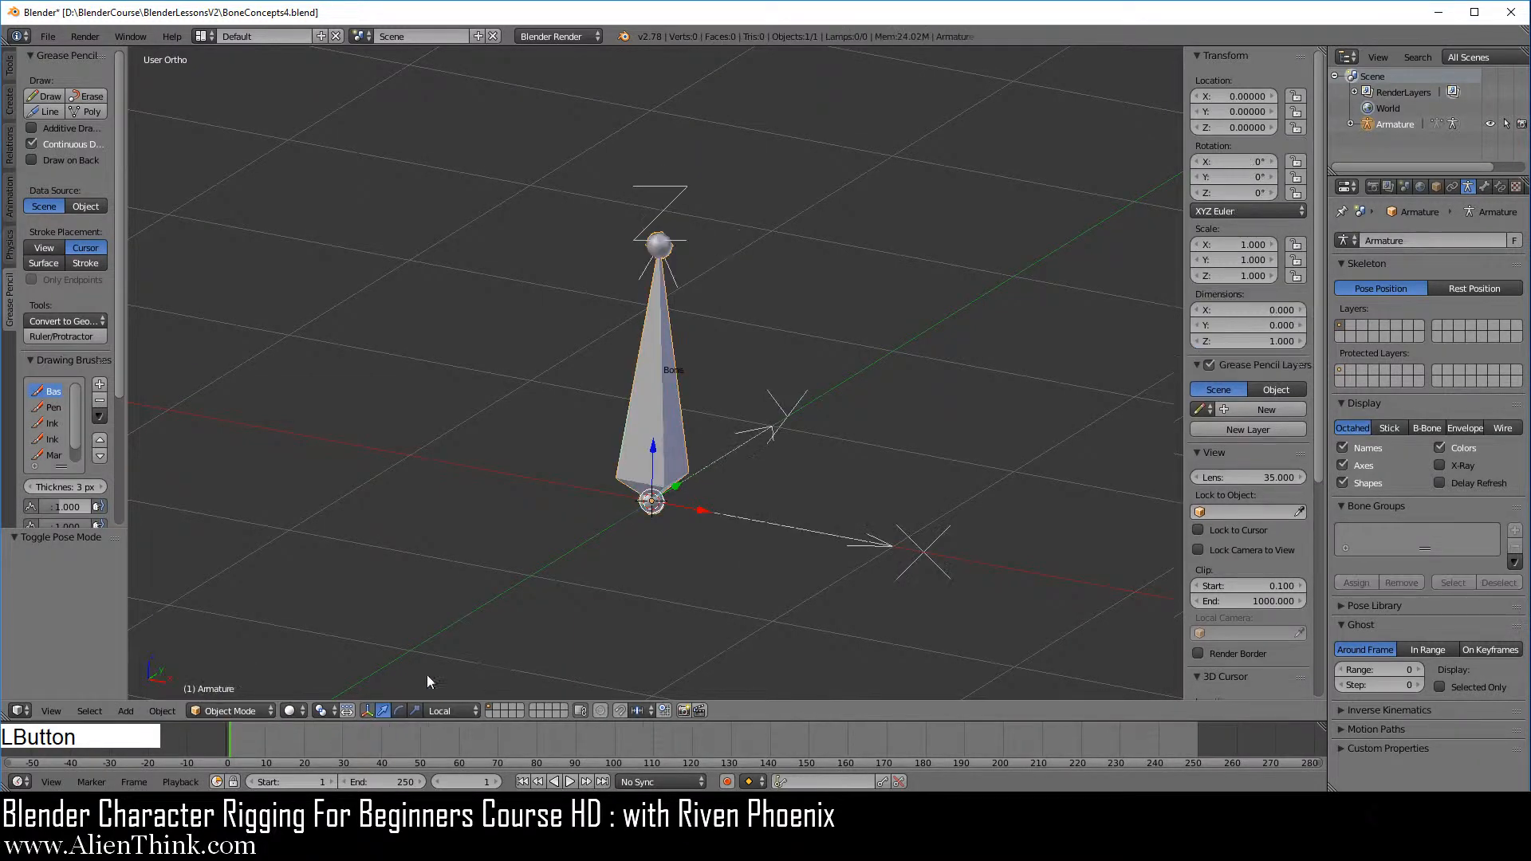
Move the armature object about 0.54 units along its X axis, away from the world origin
middle_click_drag(598, 586, 564, 453, "shift")
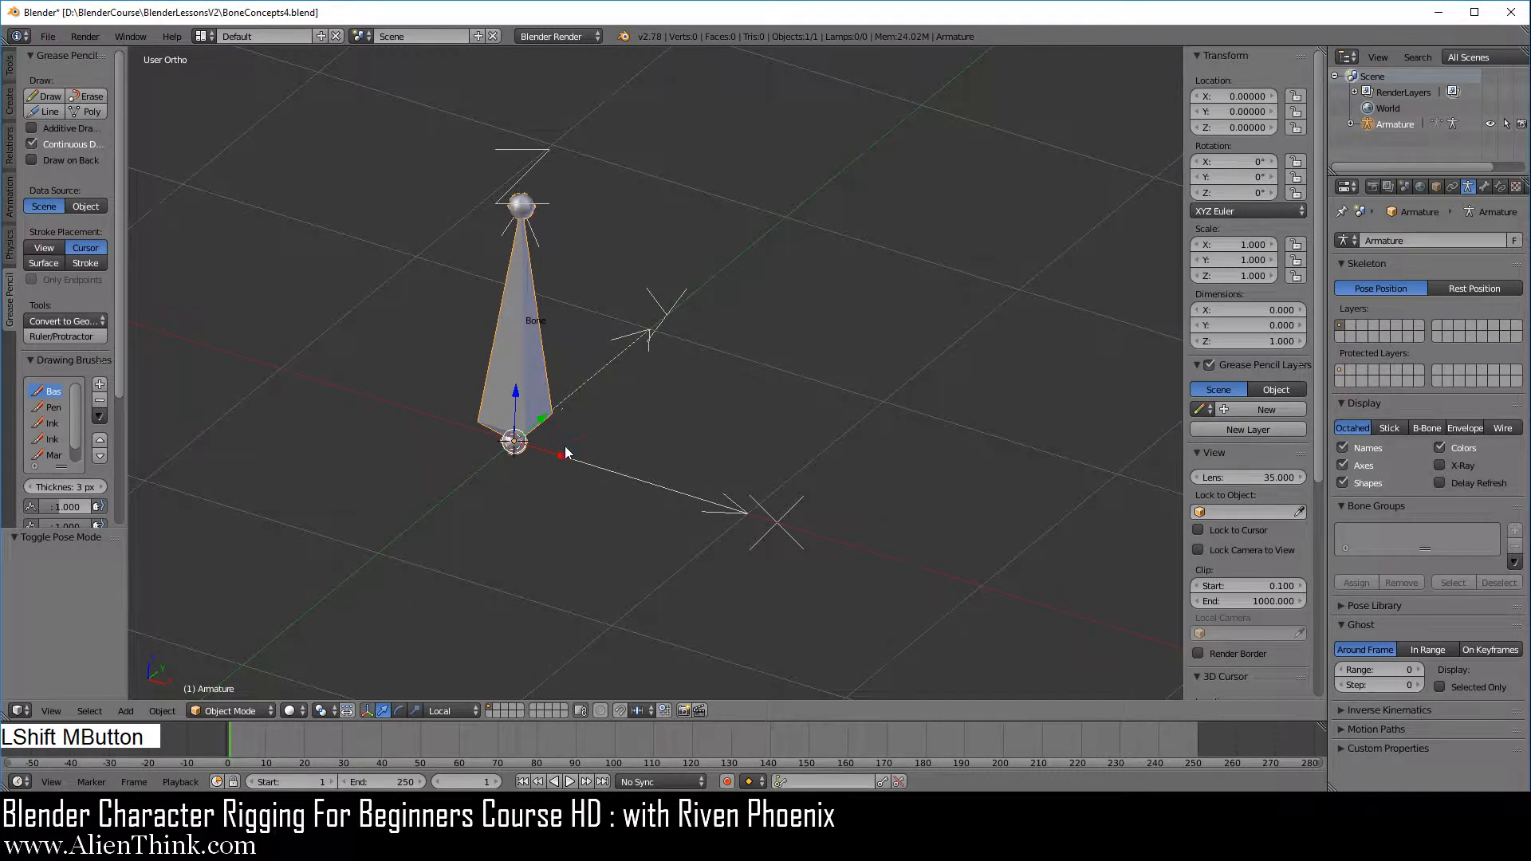
left_click_drag(563, 452, 685, 499)
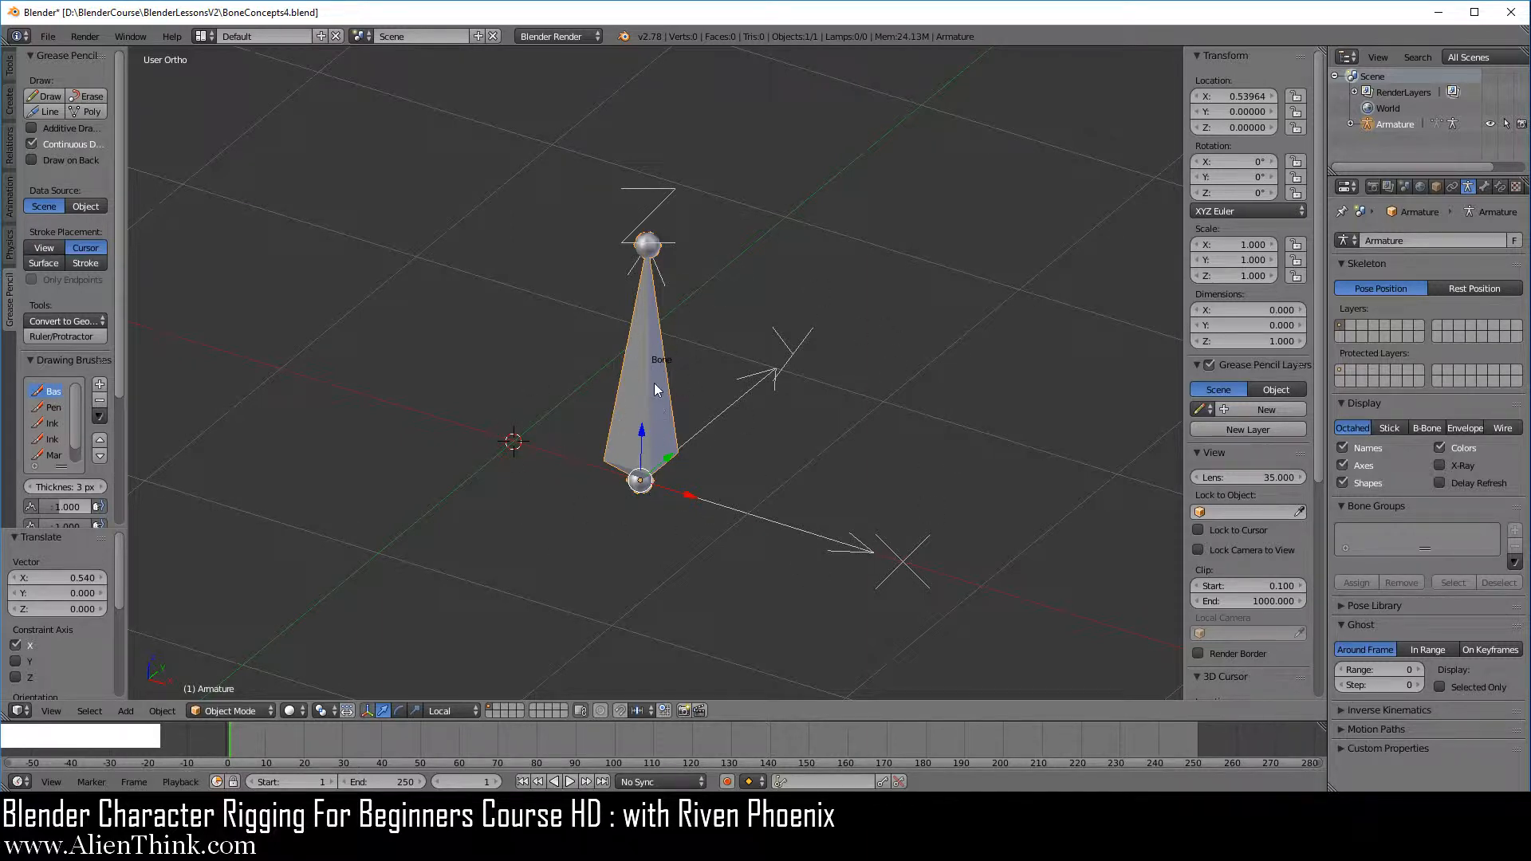
Add a mesh grid at the 3D cursor on the world origin
middle_click_drag(667, 424, 754, 382, "shift")
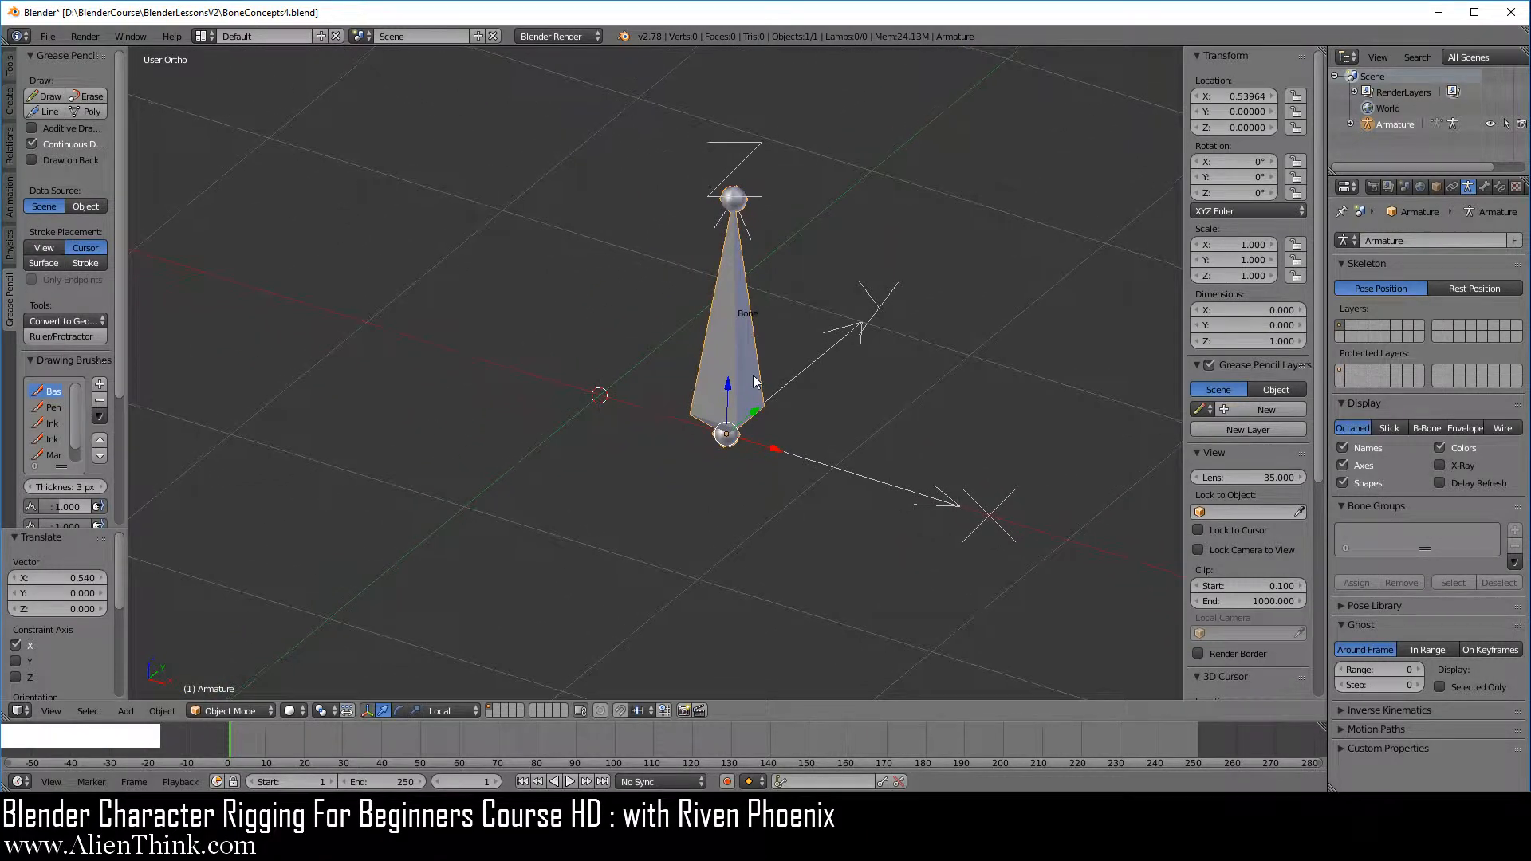
scroll(651, 447, "up", 1)
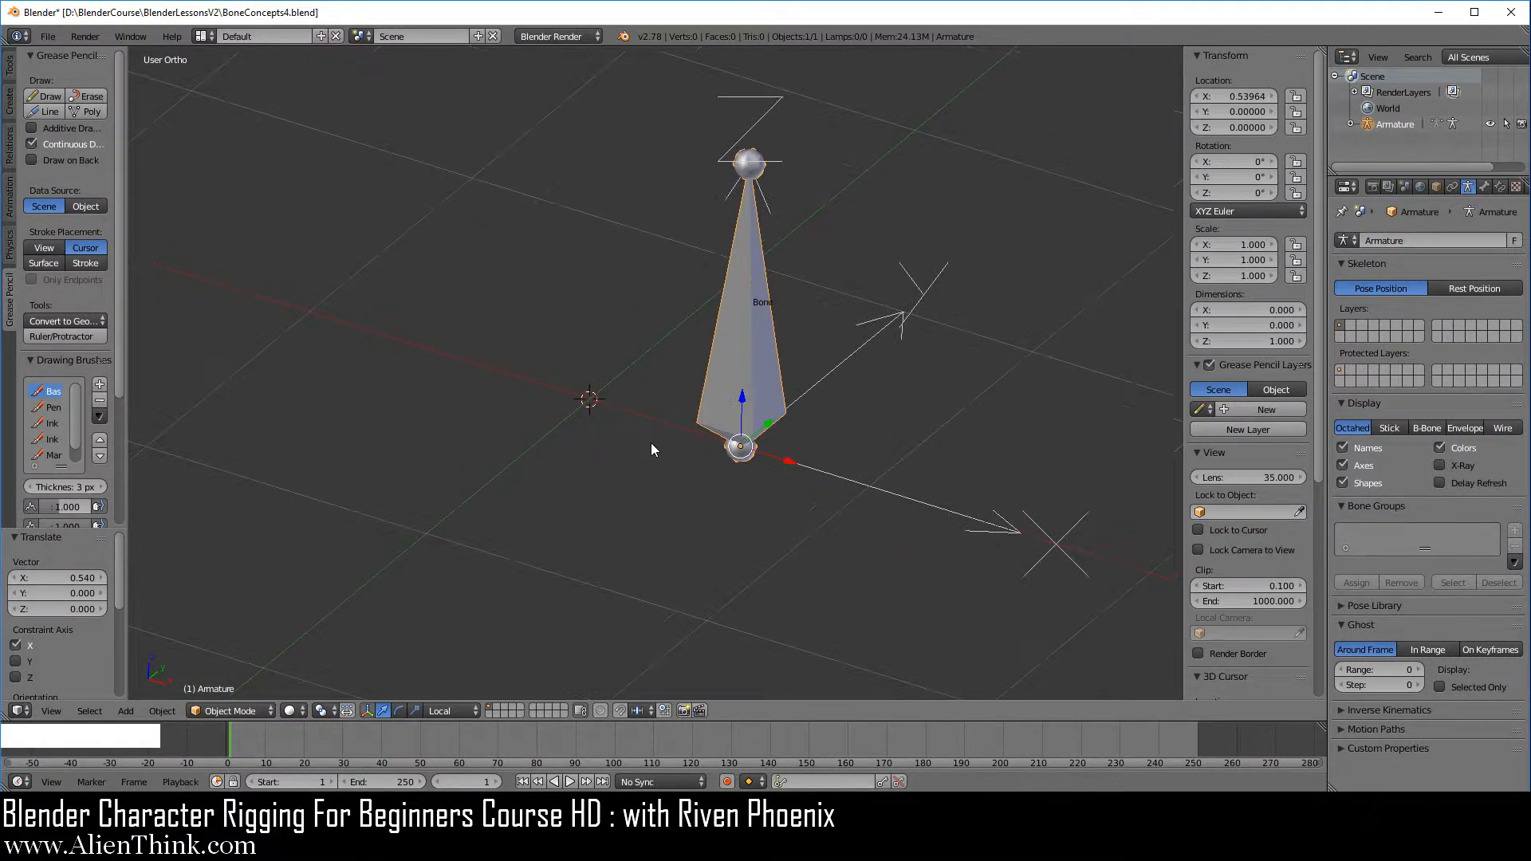
middle_click_drag(662, 457, 742, 462, "shift")
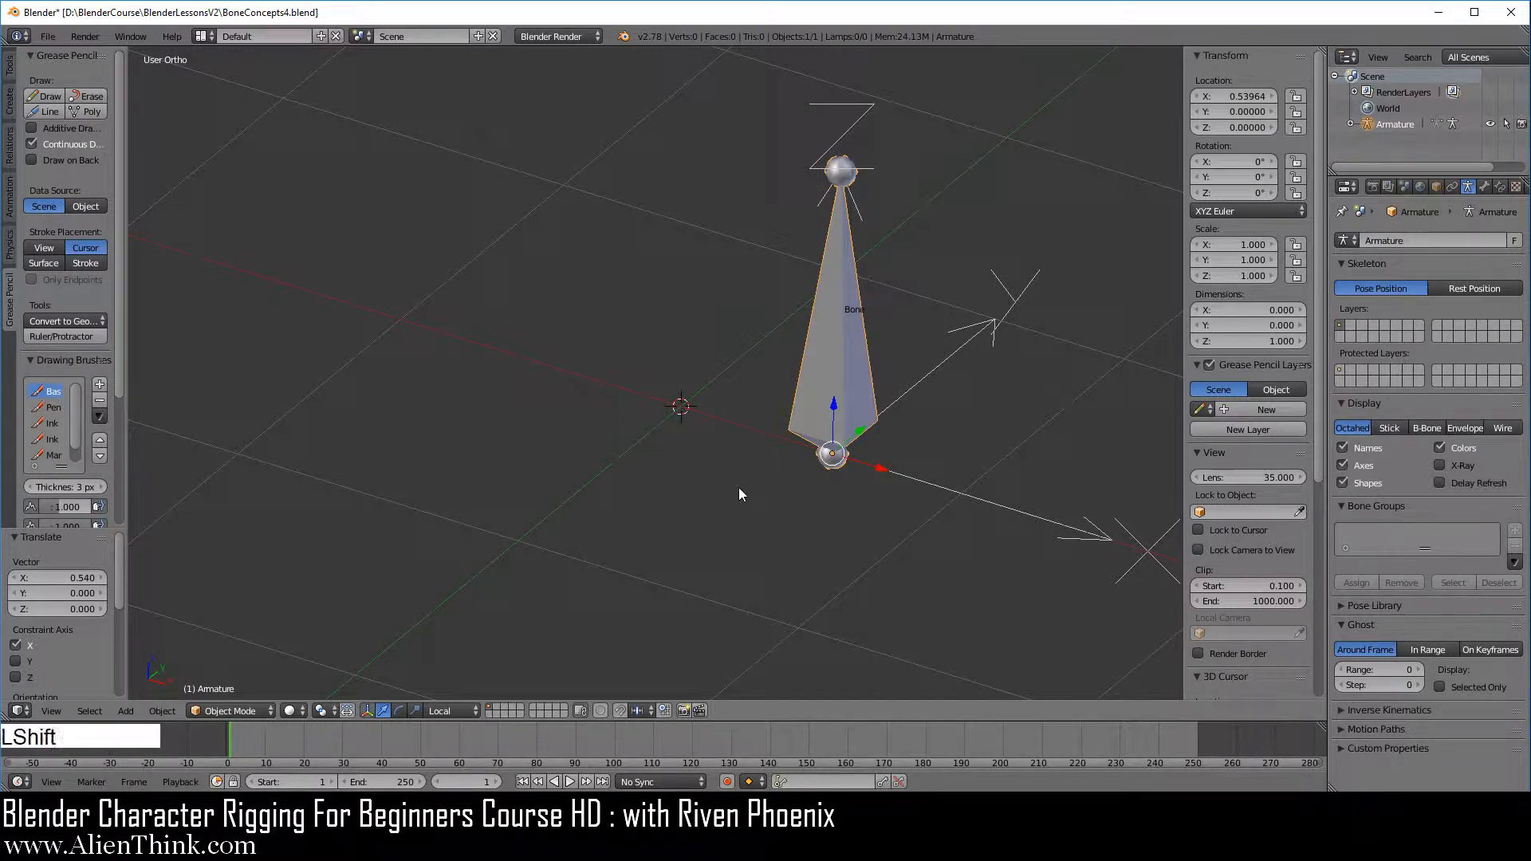
key("shift+a")
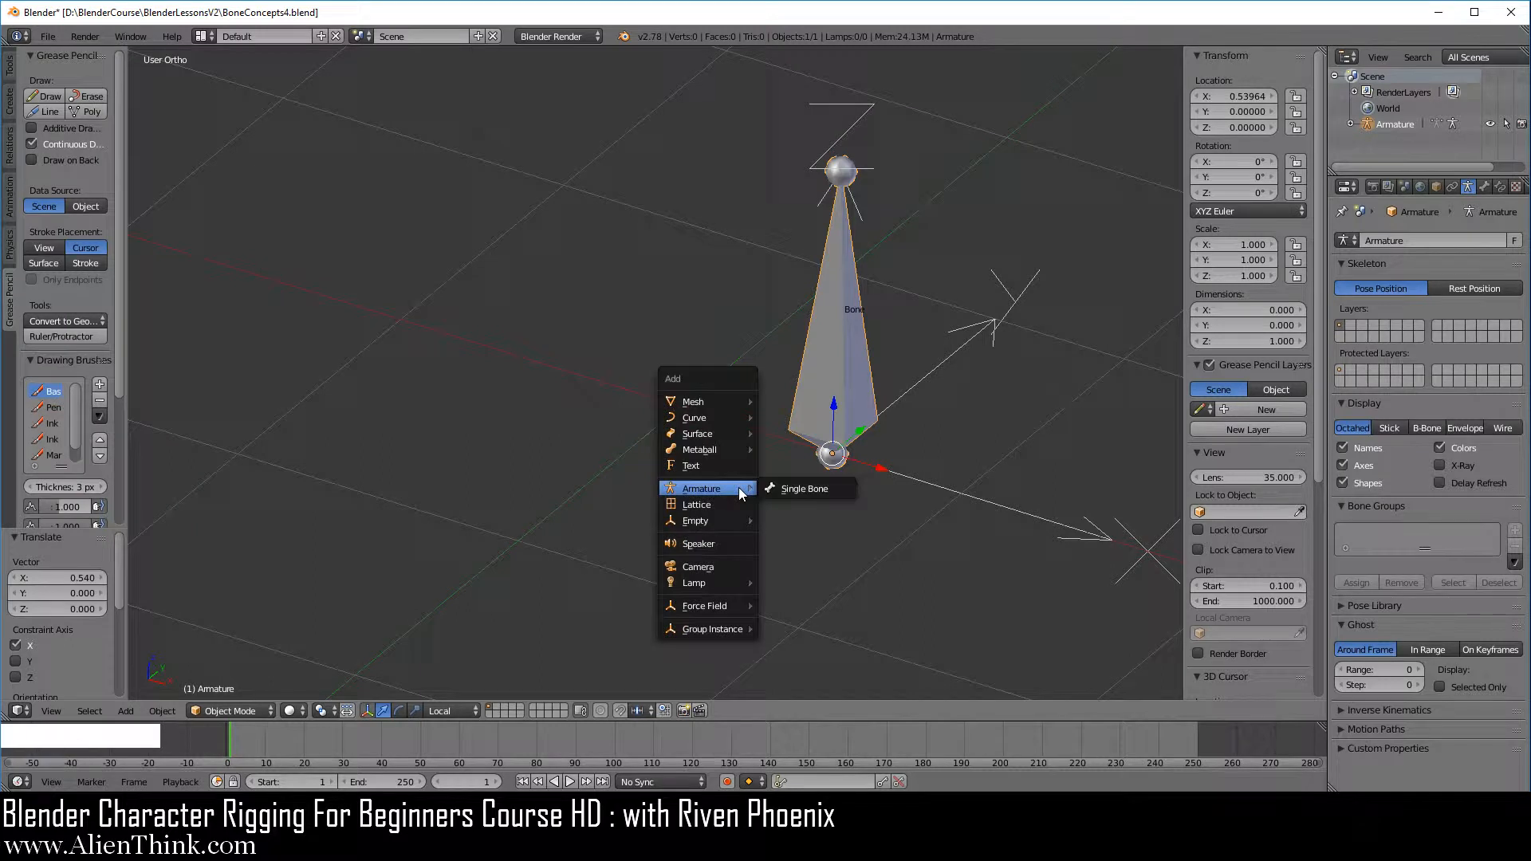
mouse_move(701, 402)
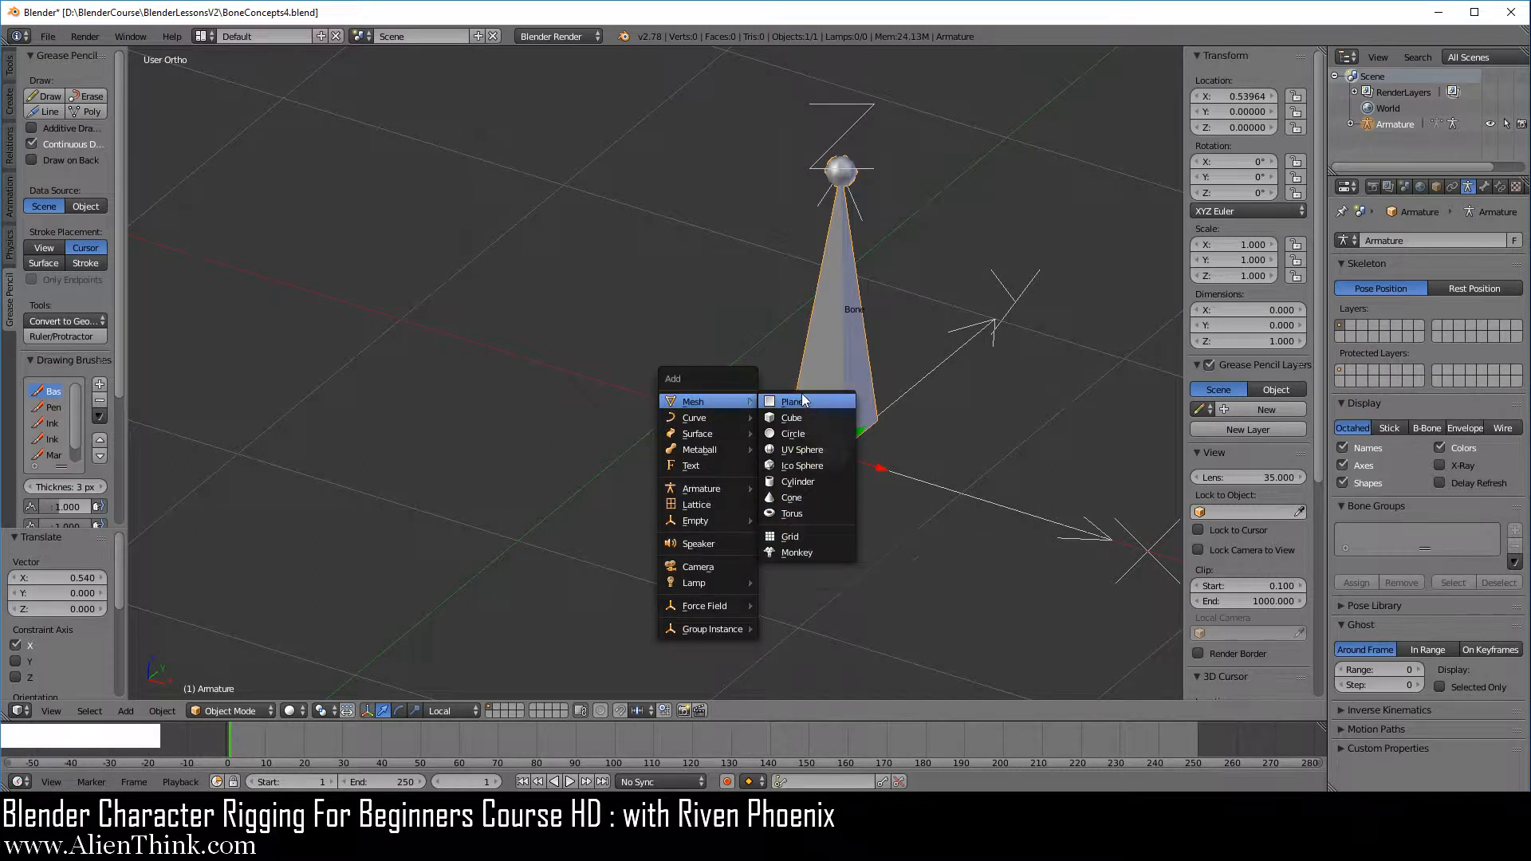
left_click(795, 540)
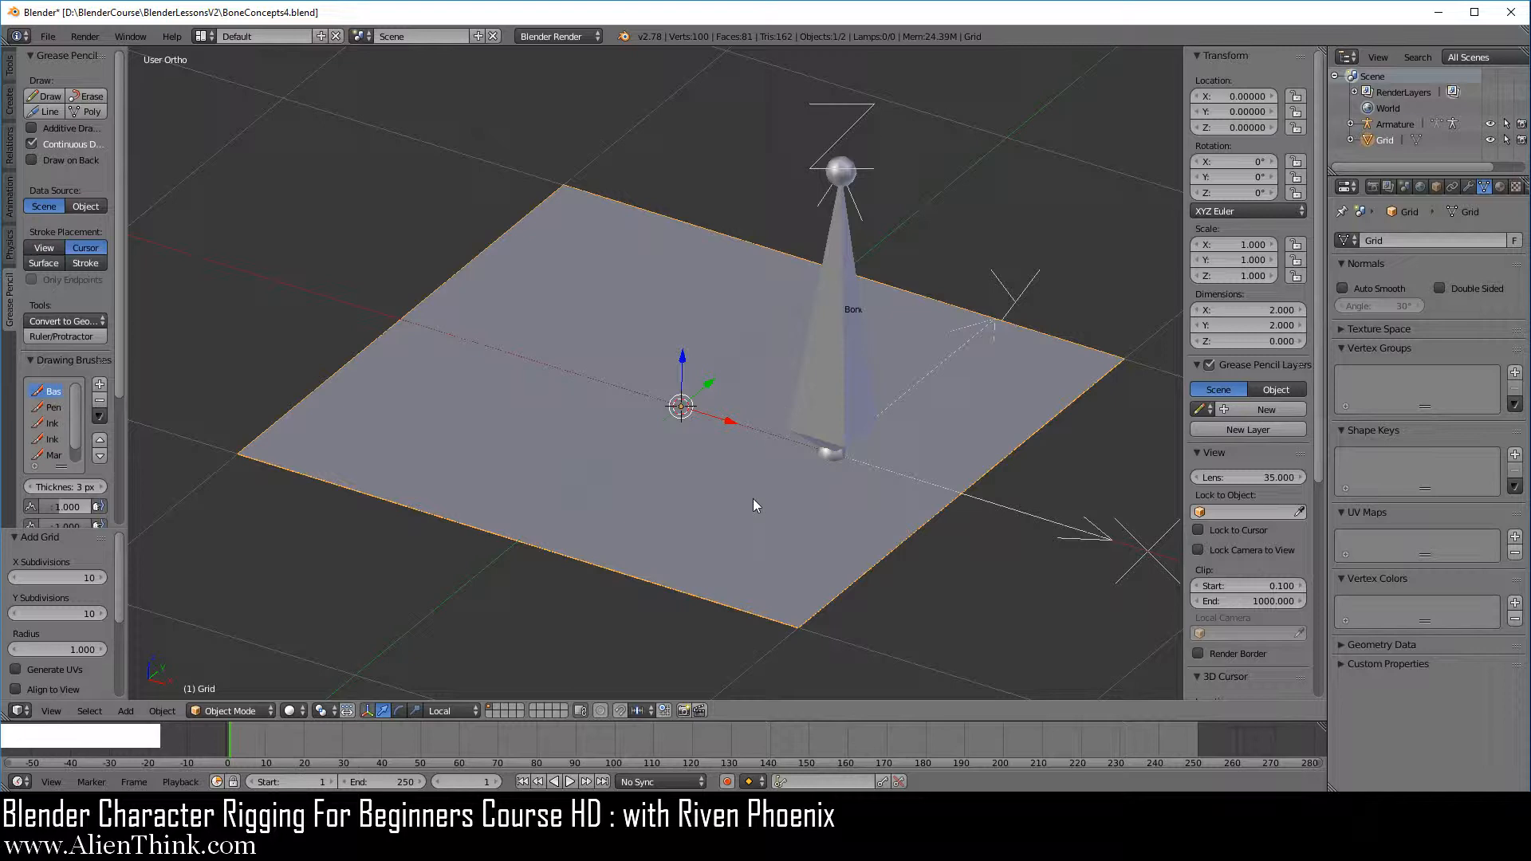
Delete only the faces of the whole grid so its edges remain, and return to Object Mode
key("Tab")
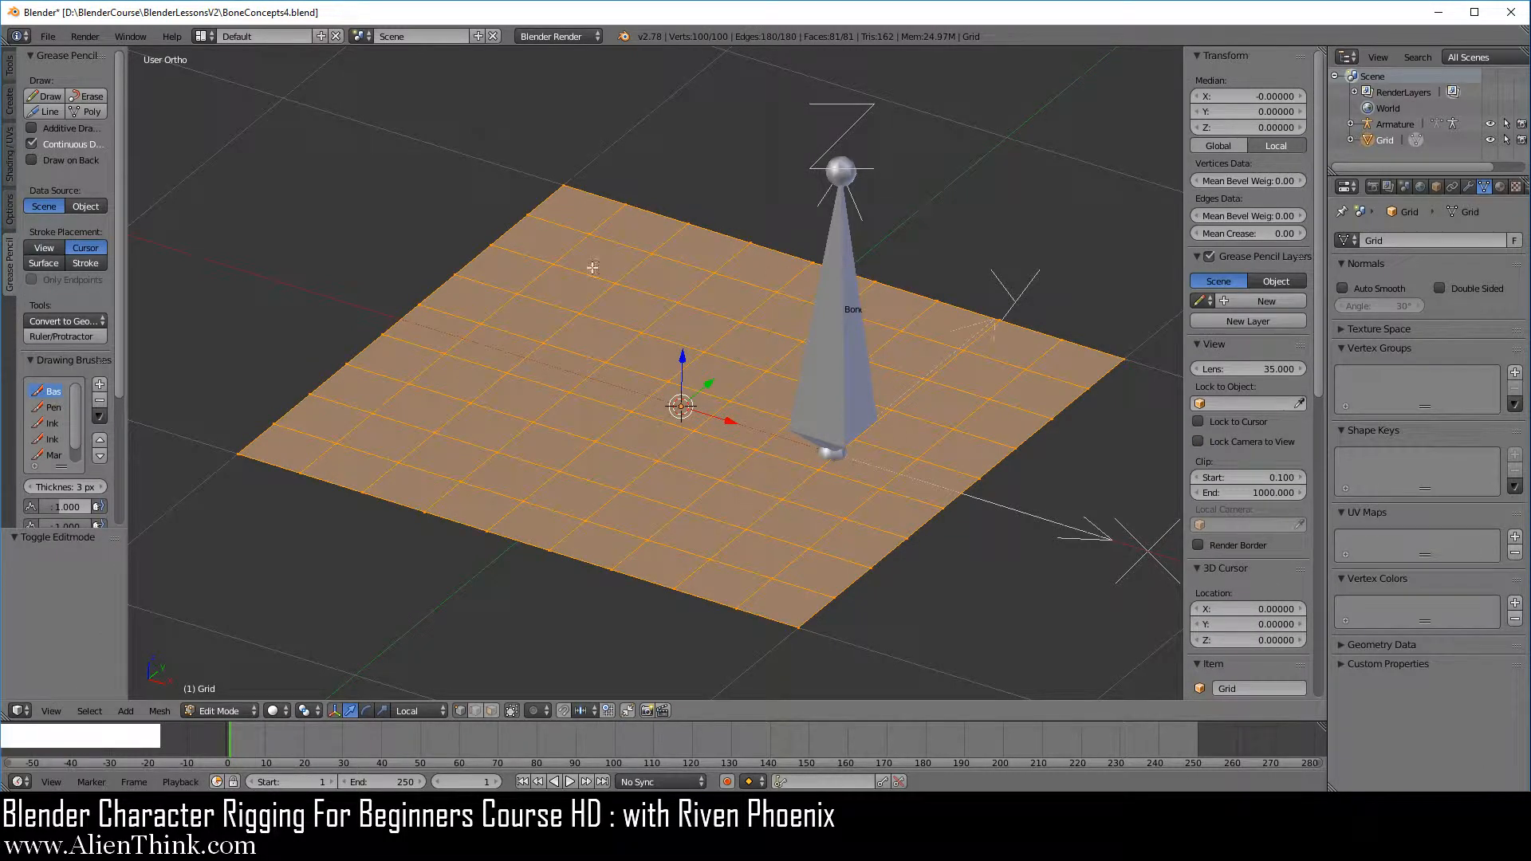
key("a")
key("a")
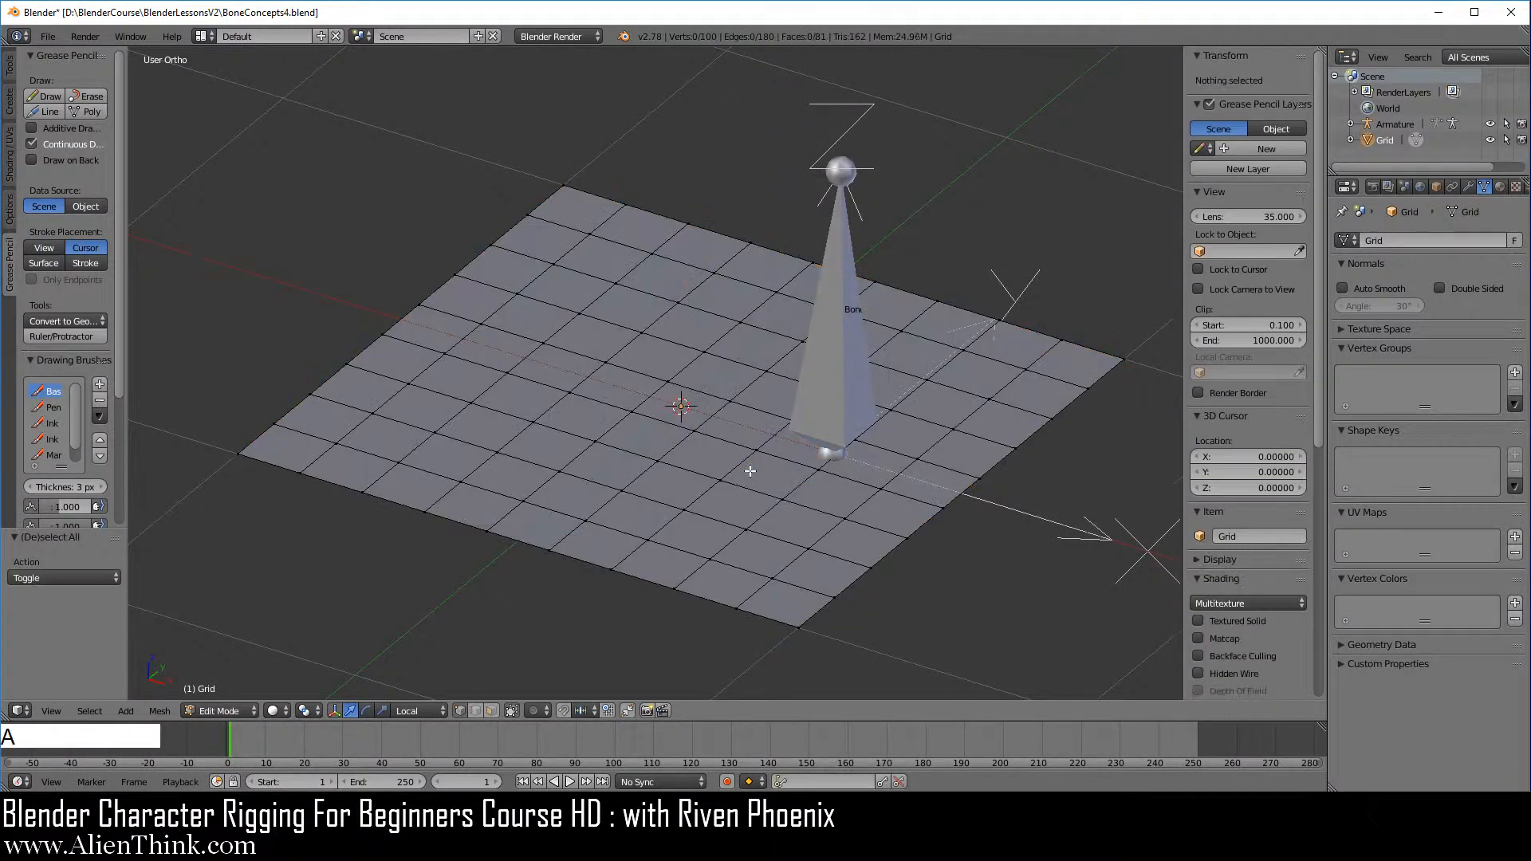
key("x")
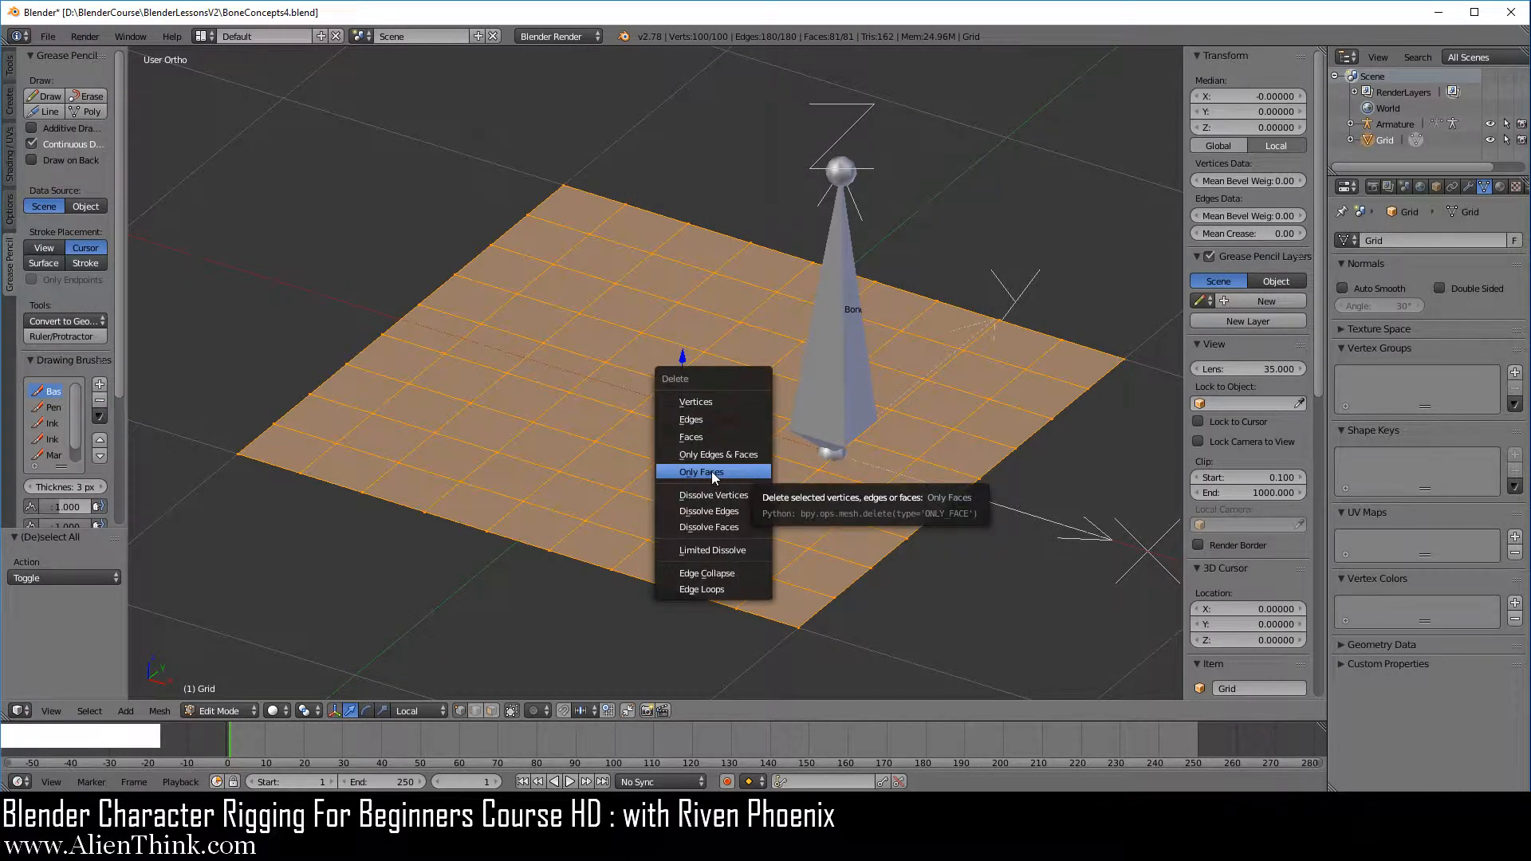
left_click(714, 476)
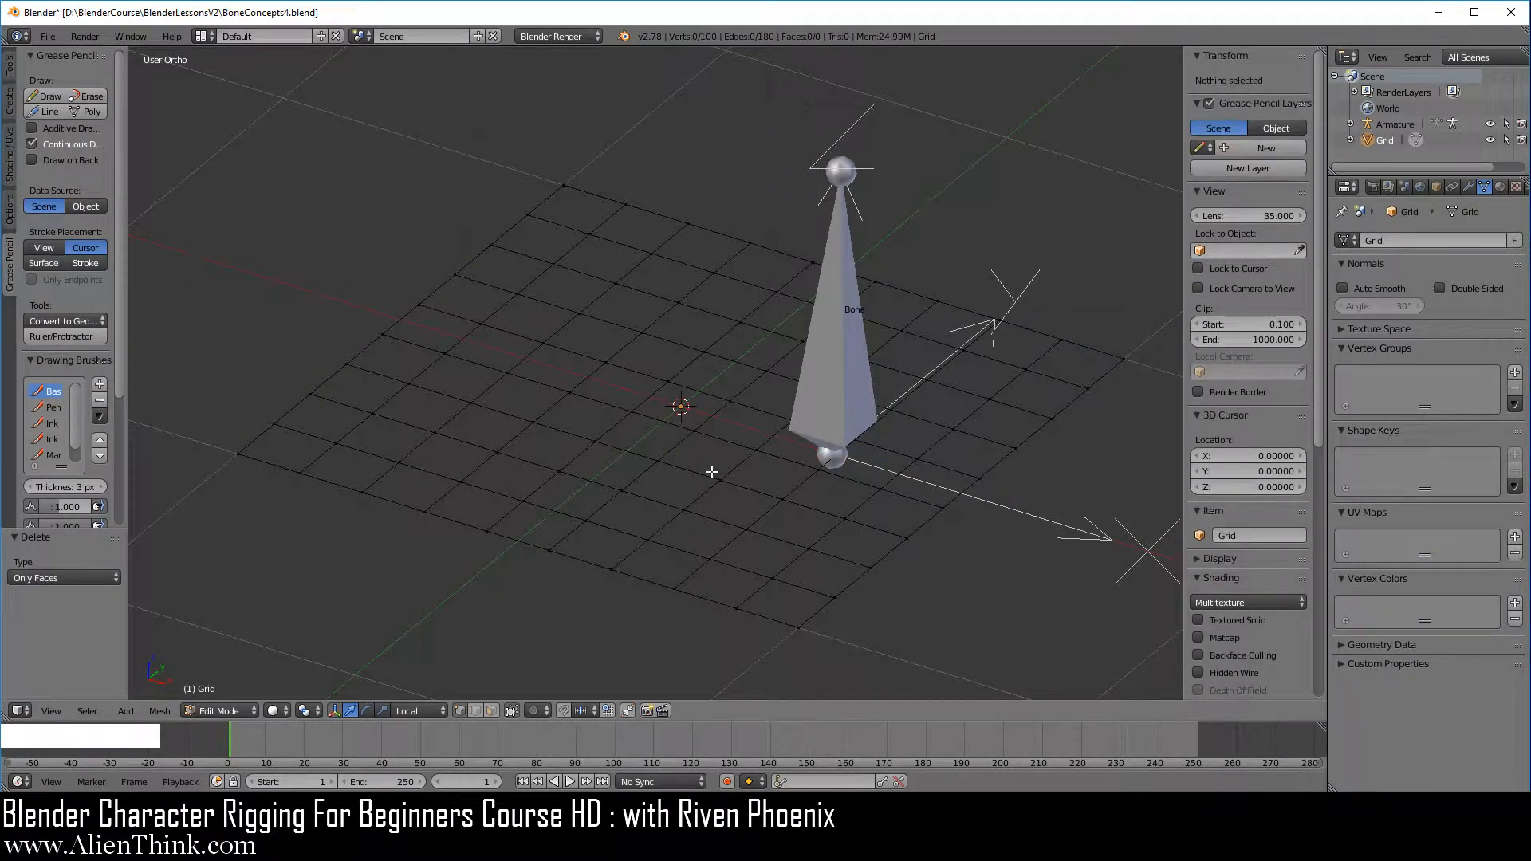
key("Tab")
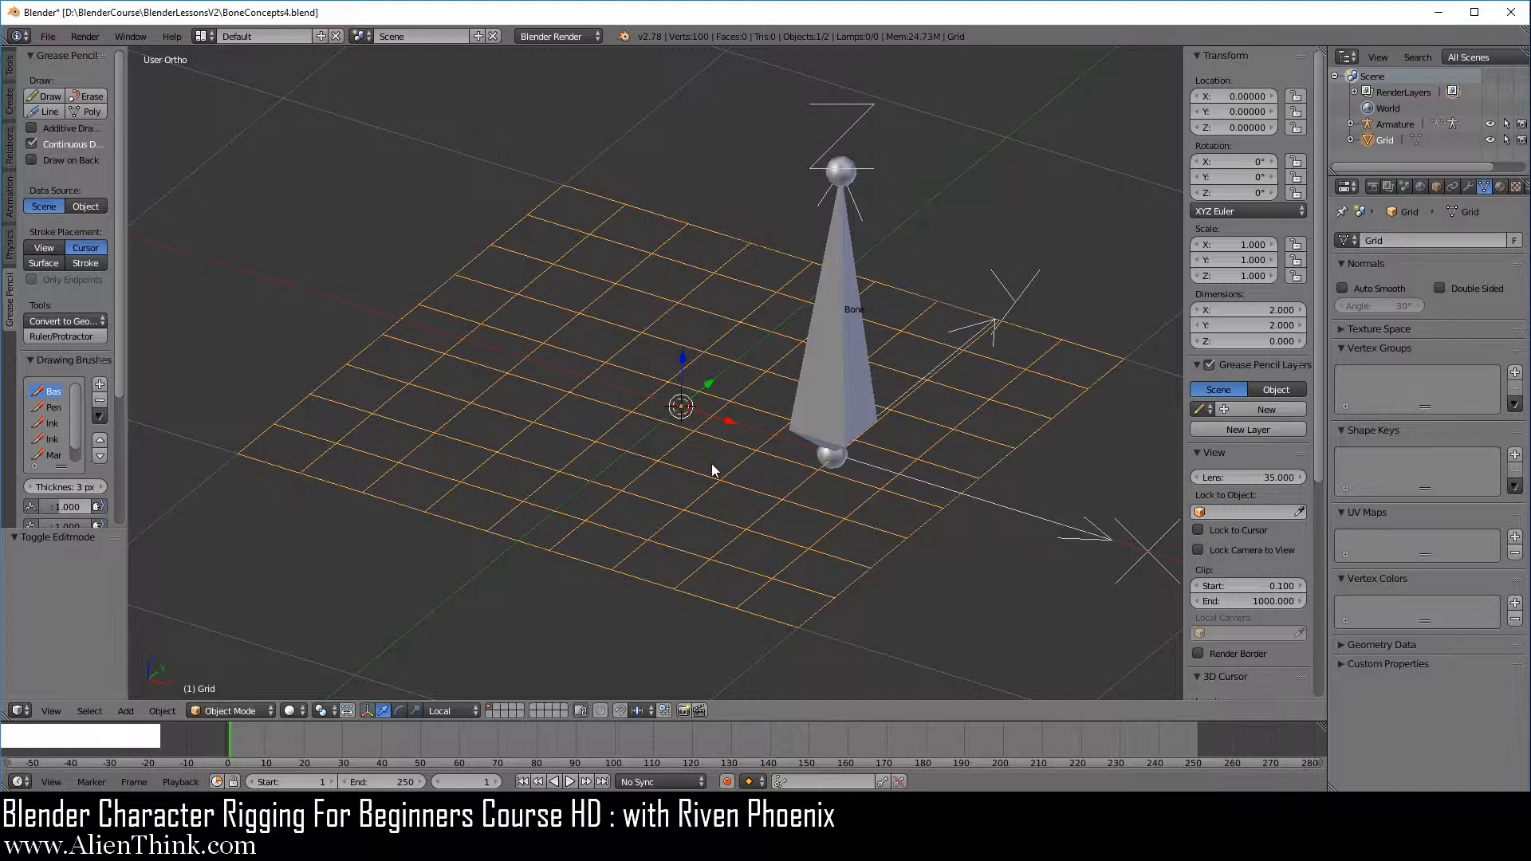
Add an Arrows empty at the 3D cursor and scale it up uniformly to about 1.245
key("shift+a")
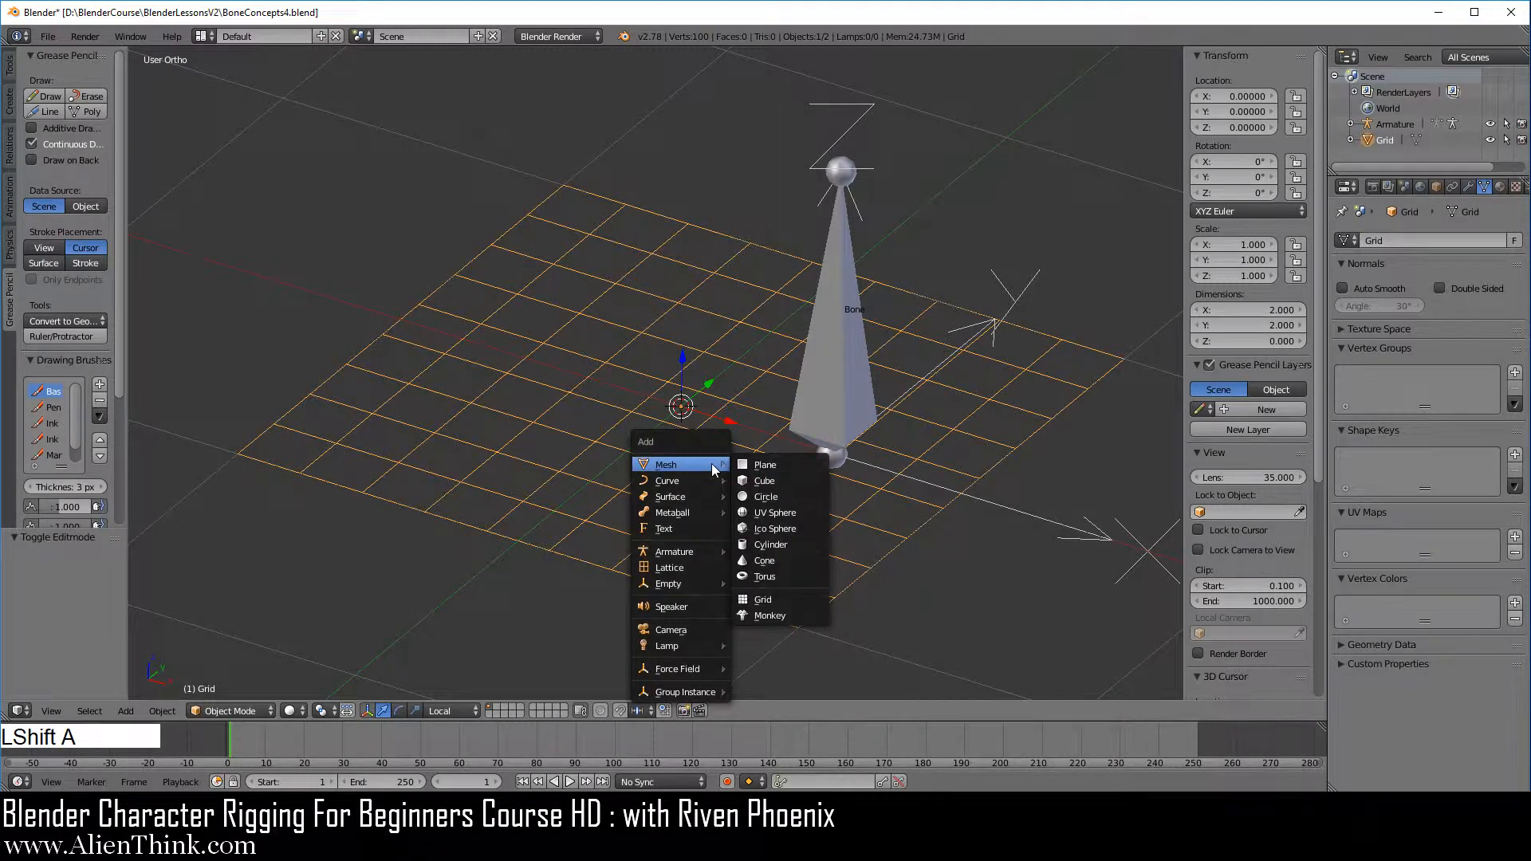
mouse_move(687, 583)
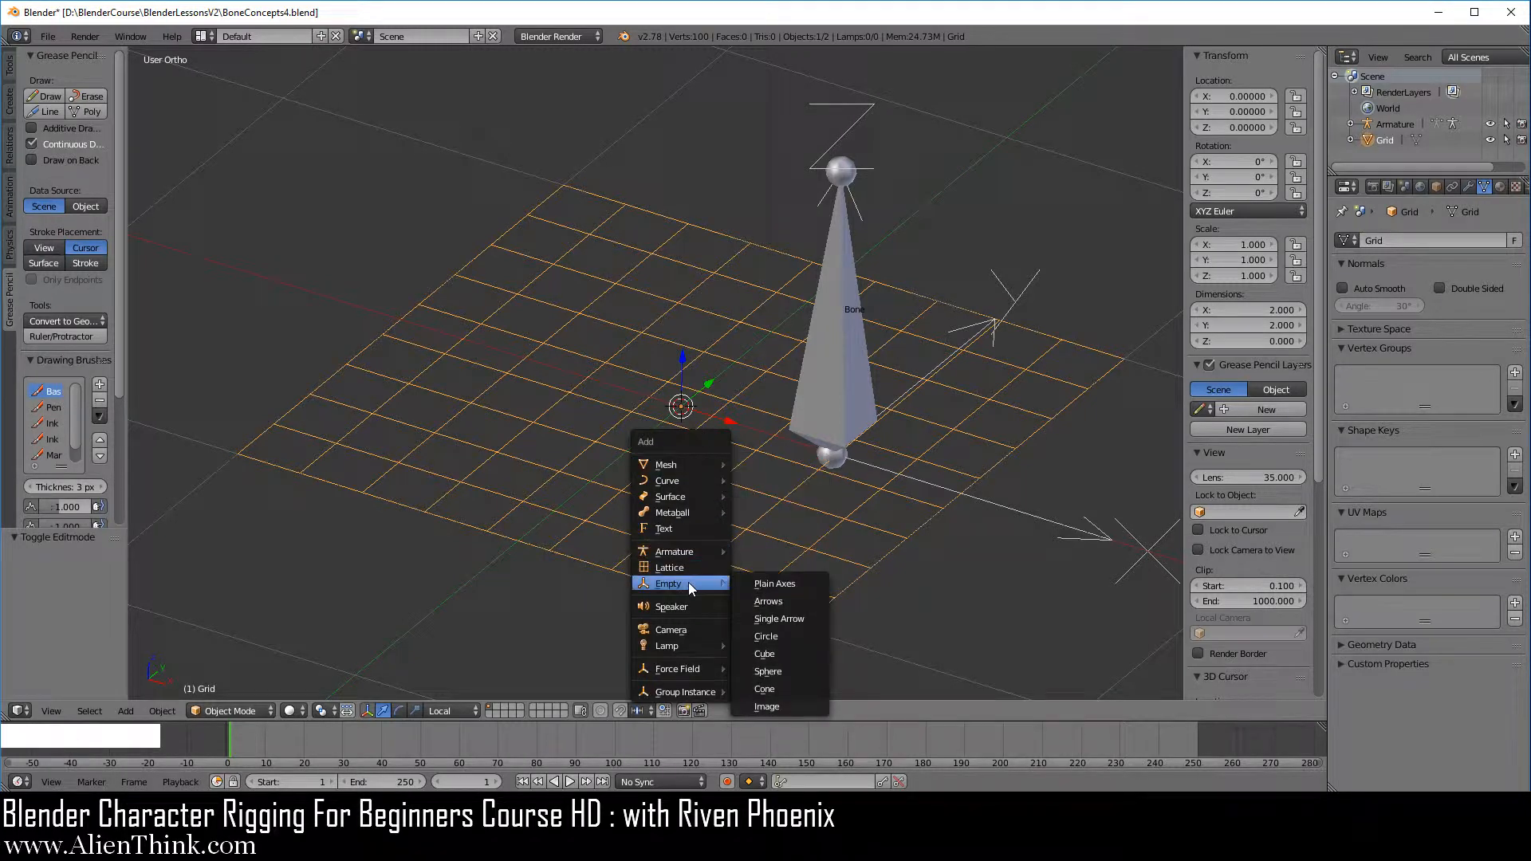
left_click(808, 601)
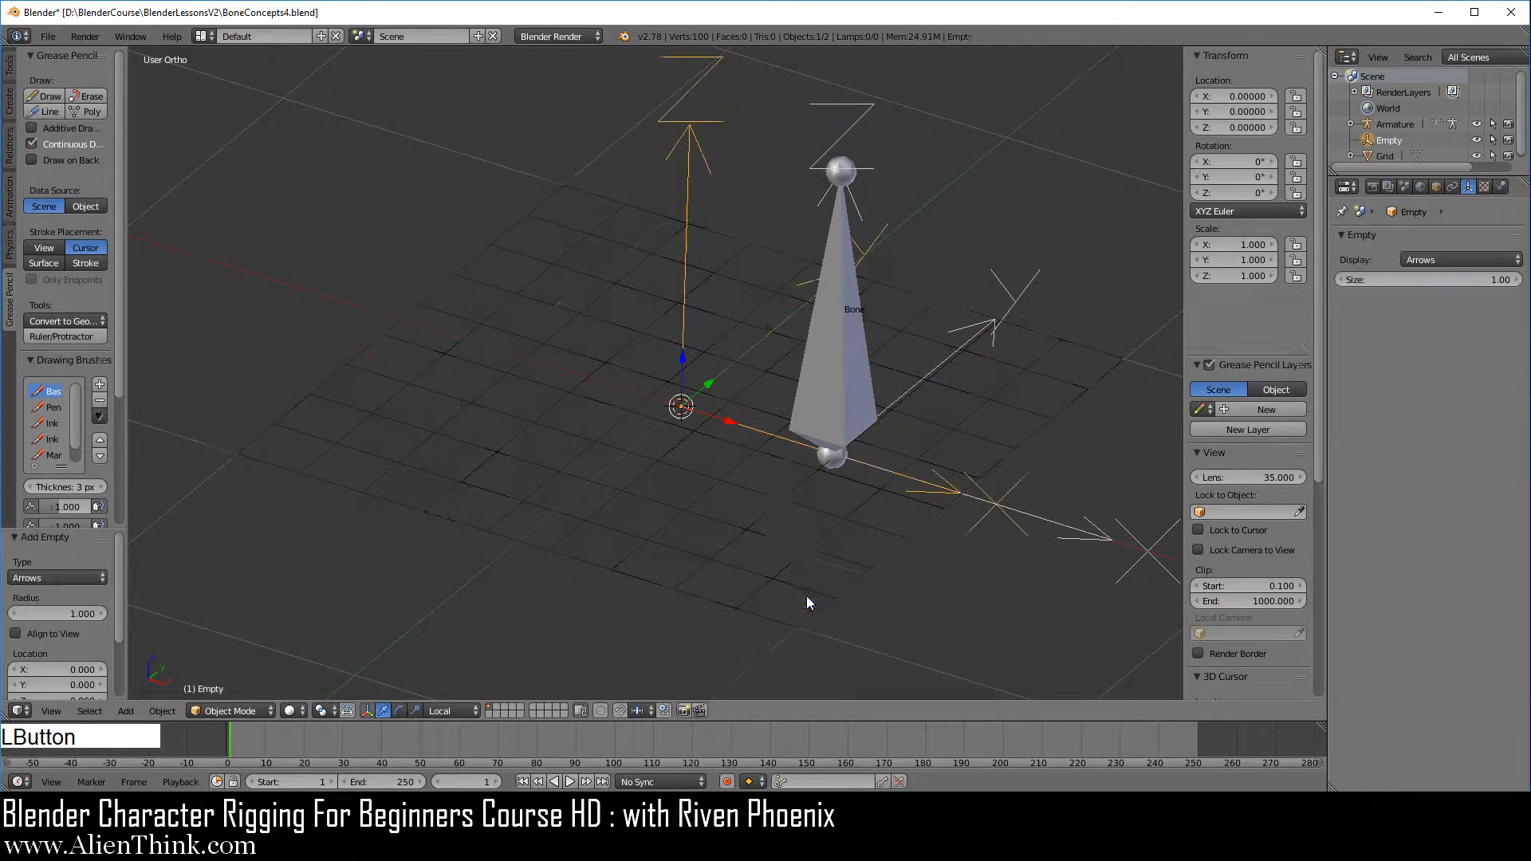
scroll(761, 477, "down", 2)
middle_click_drag(761, 477, 714, 488, "shift")
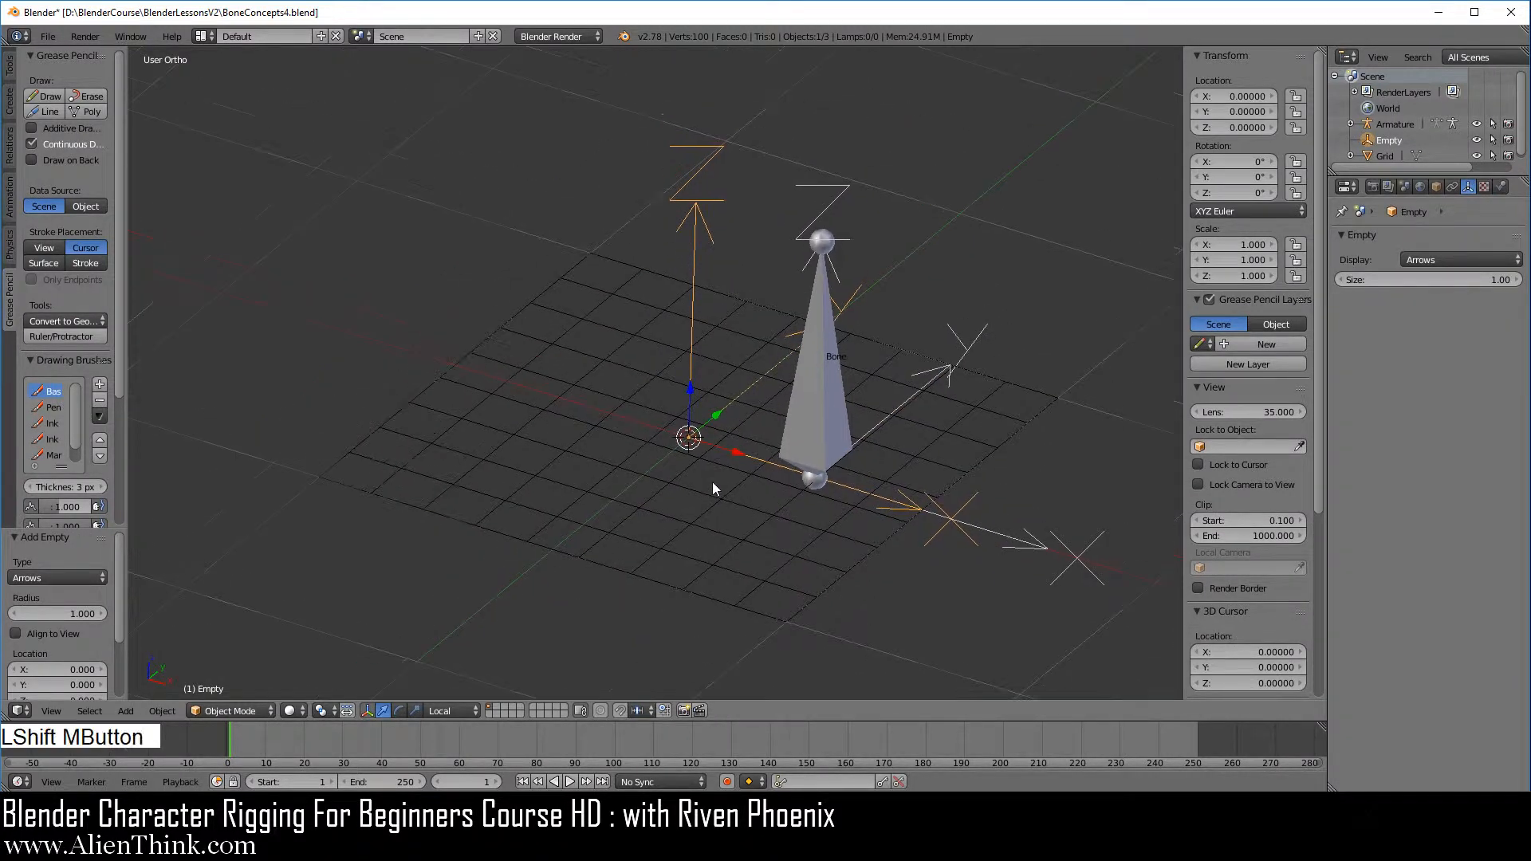
key("s")
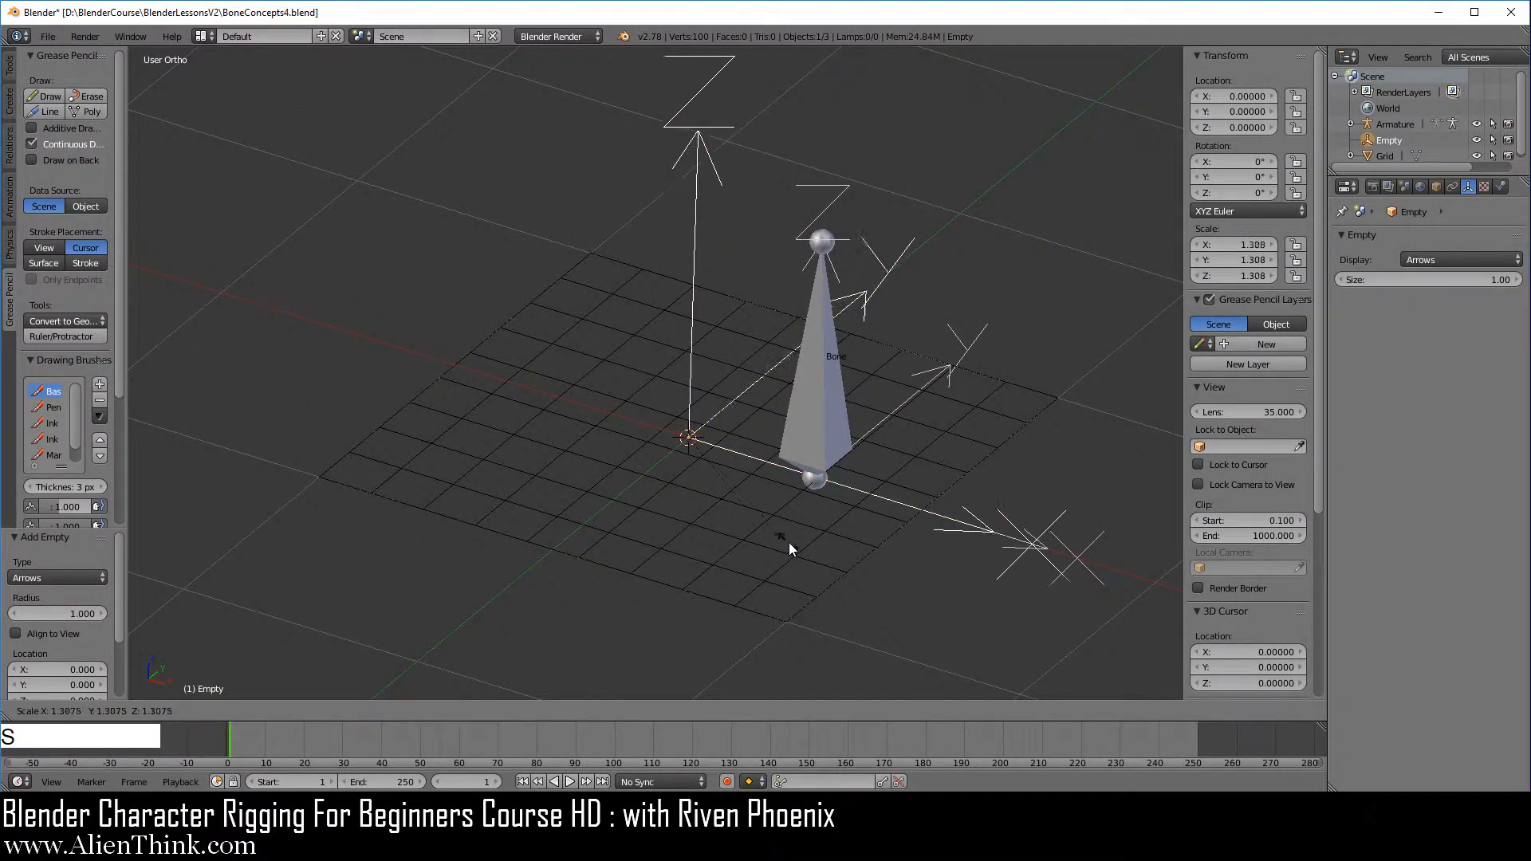
left_click(777, 542)
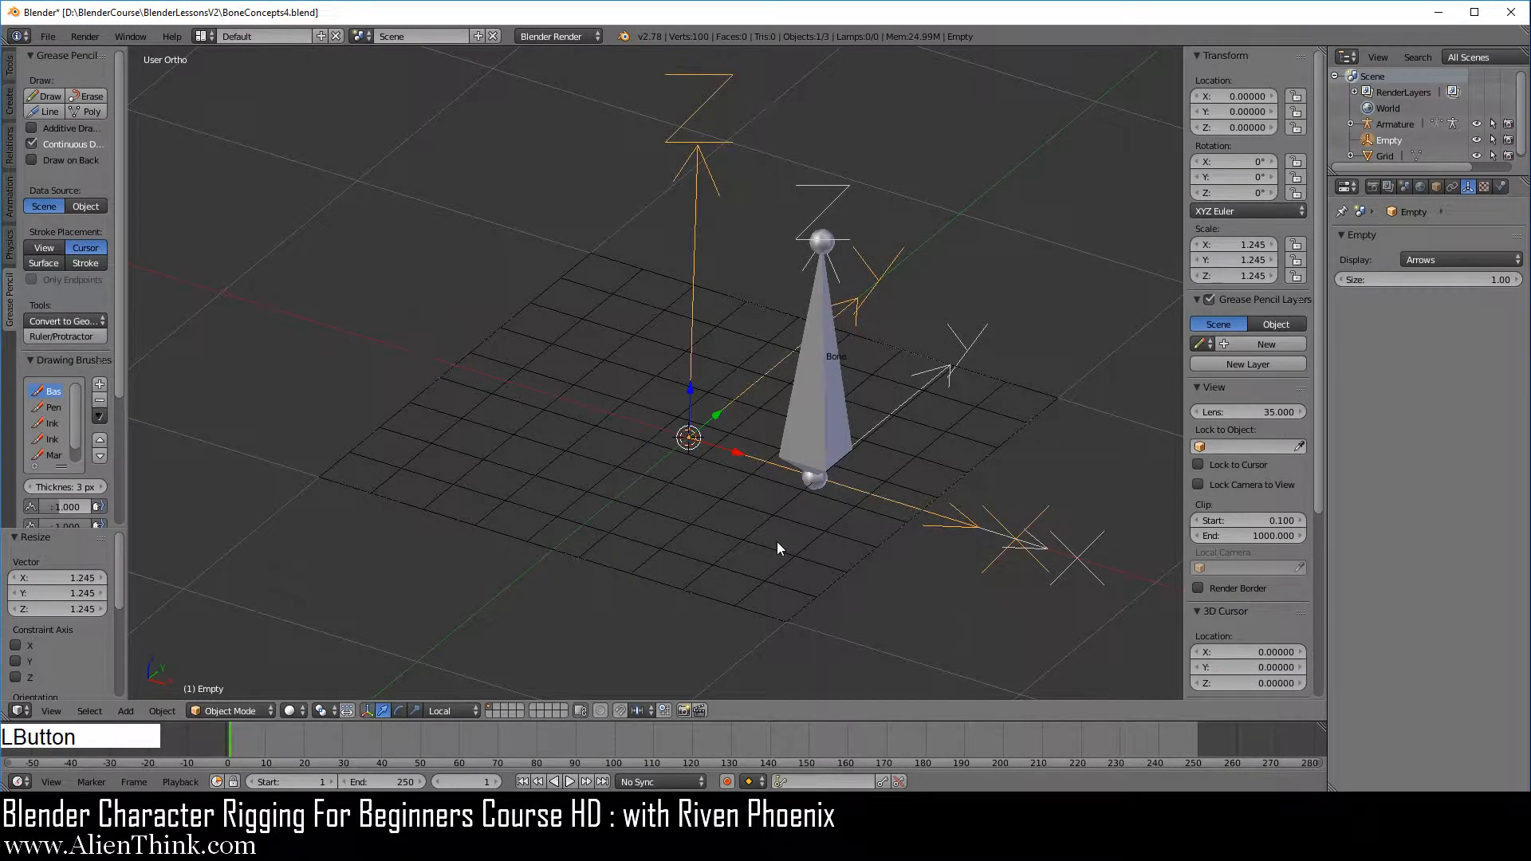
Parent the arrows empty to the grid using the Object parent type
middle_click_drag(731, 528, 751, 506, "shift")
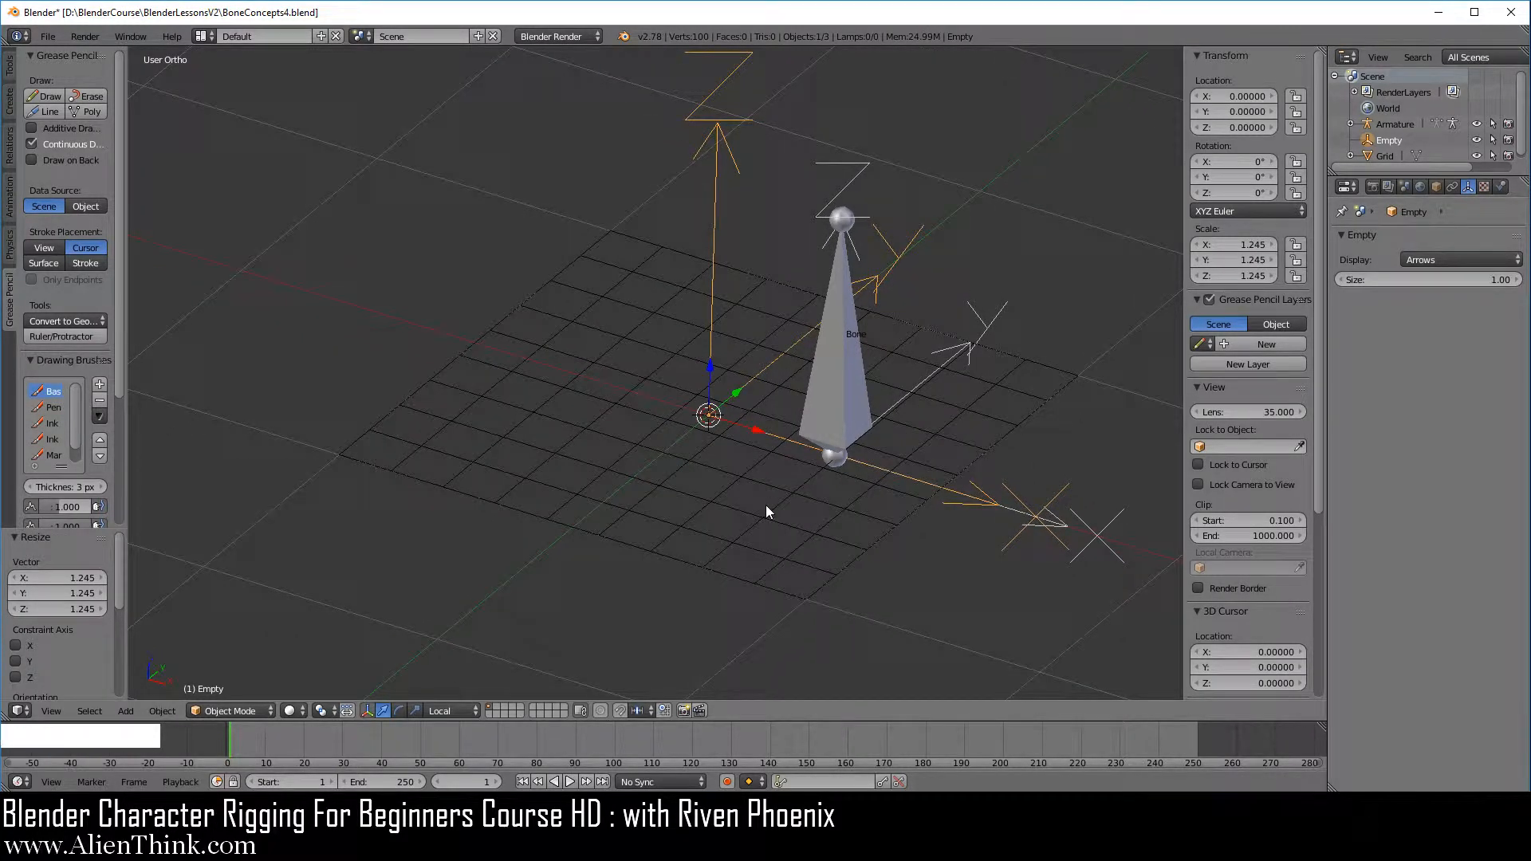
scroll(765, 512, "up", 1)
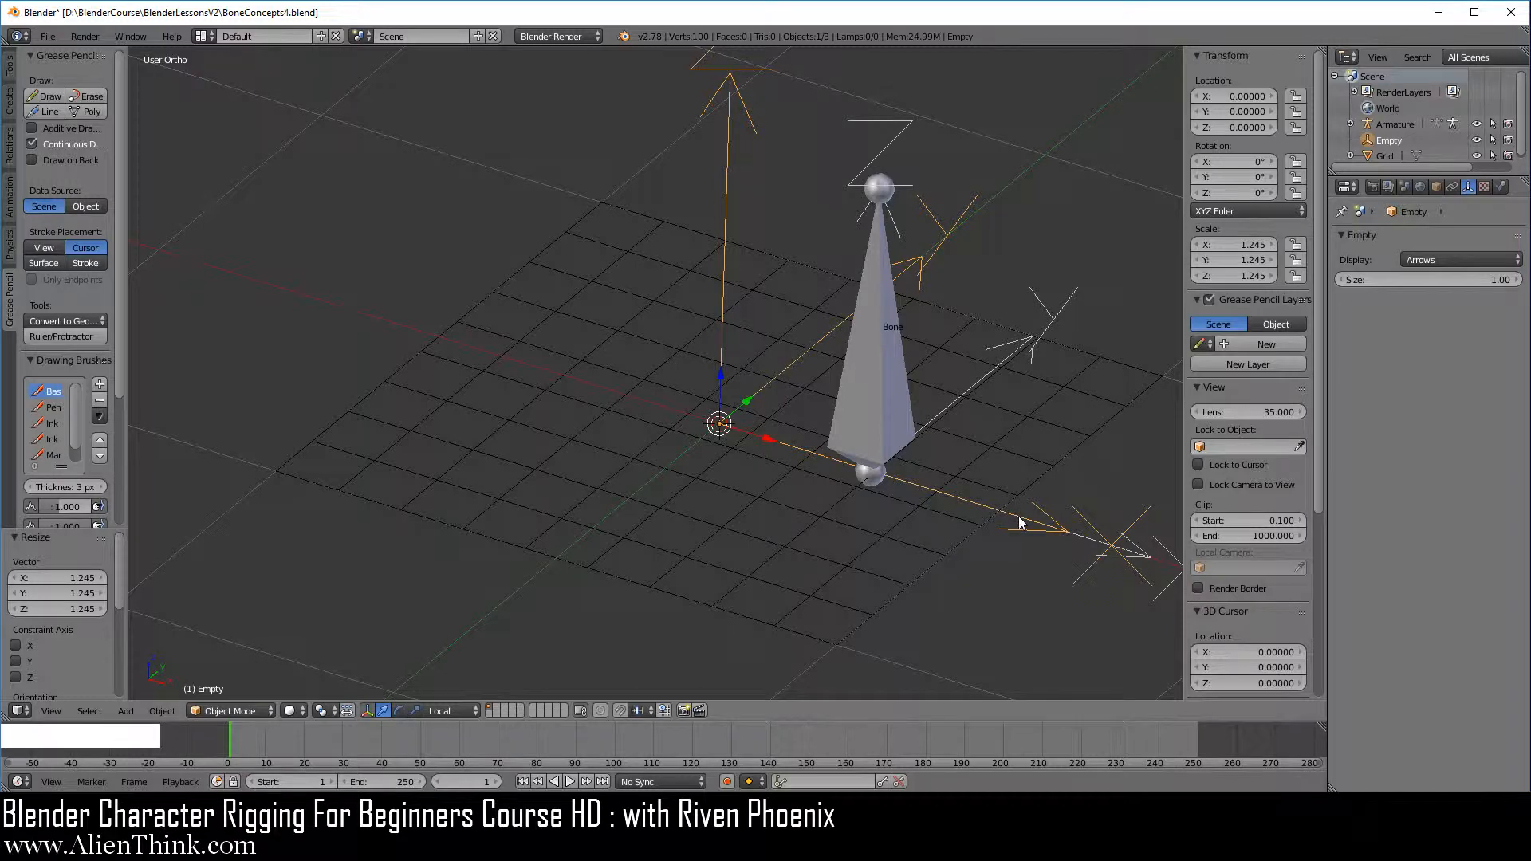
right_click(726, 169)
key("shift")
right_click(622, 296, "shift")
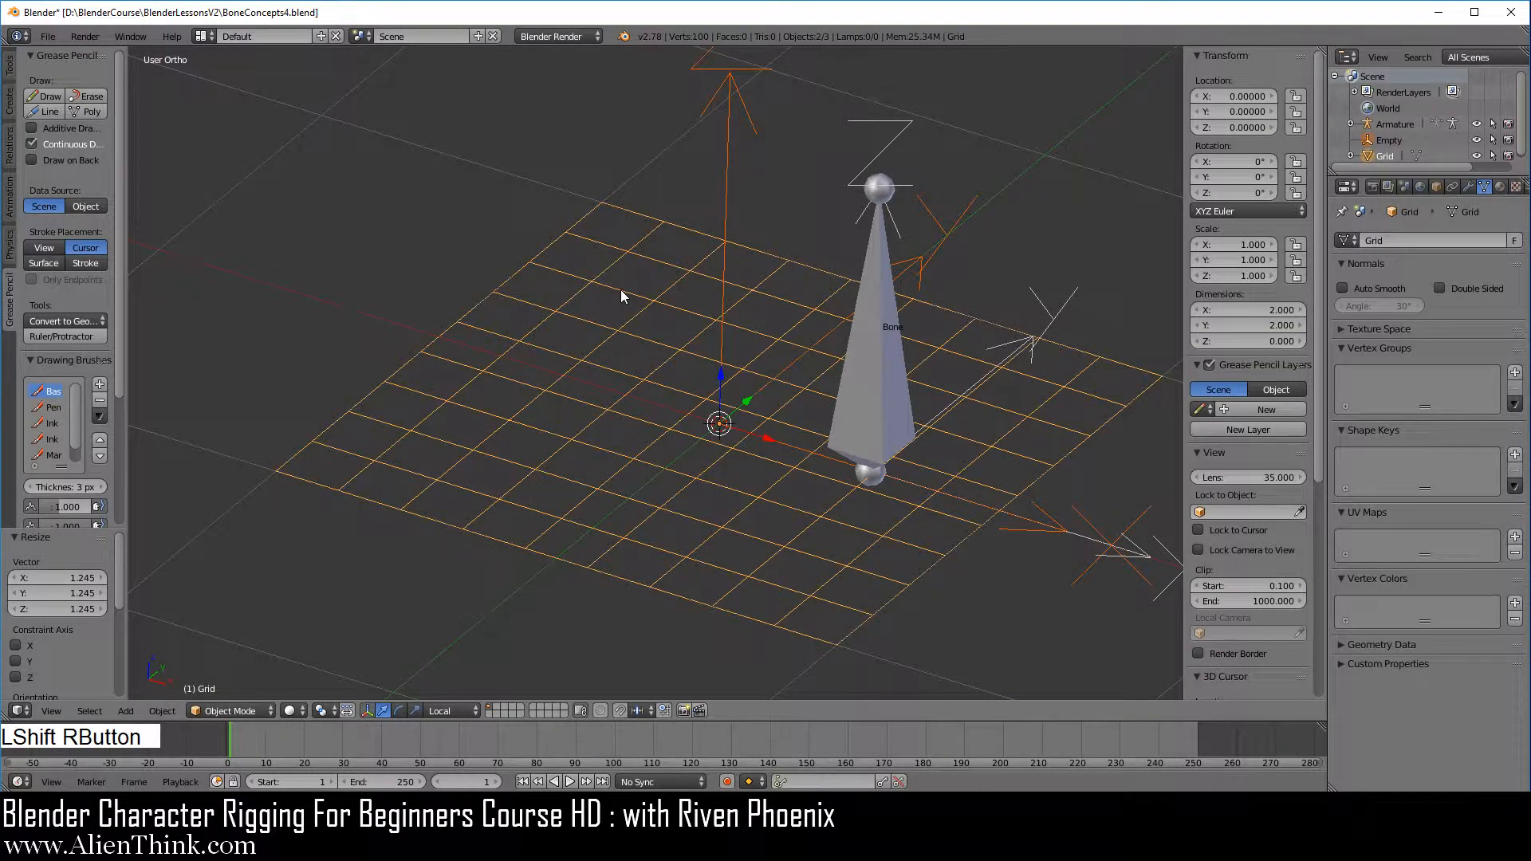
key("ctrl+p")
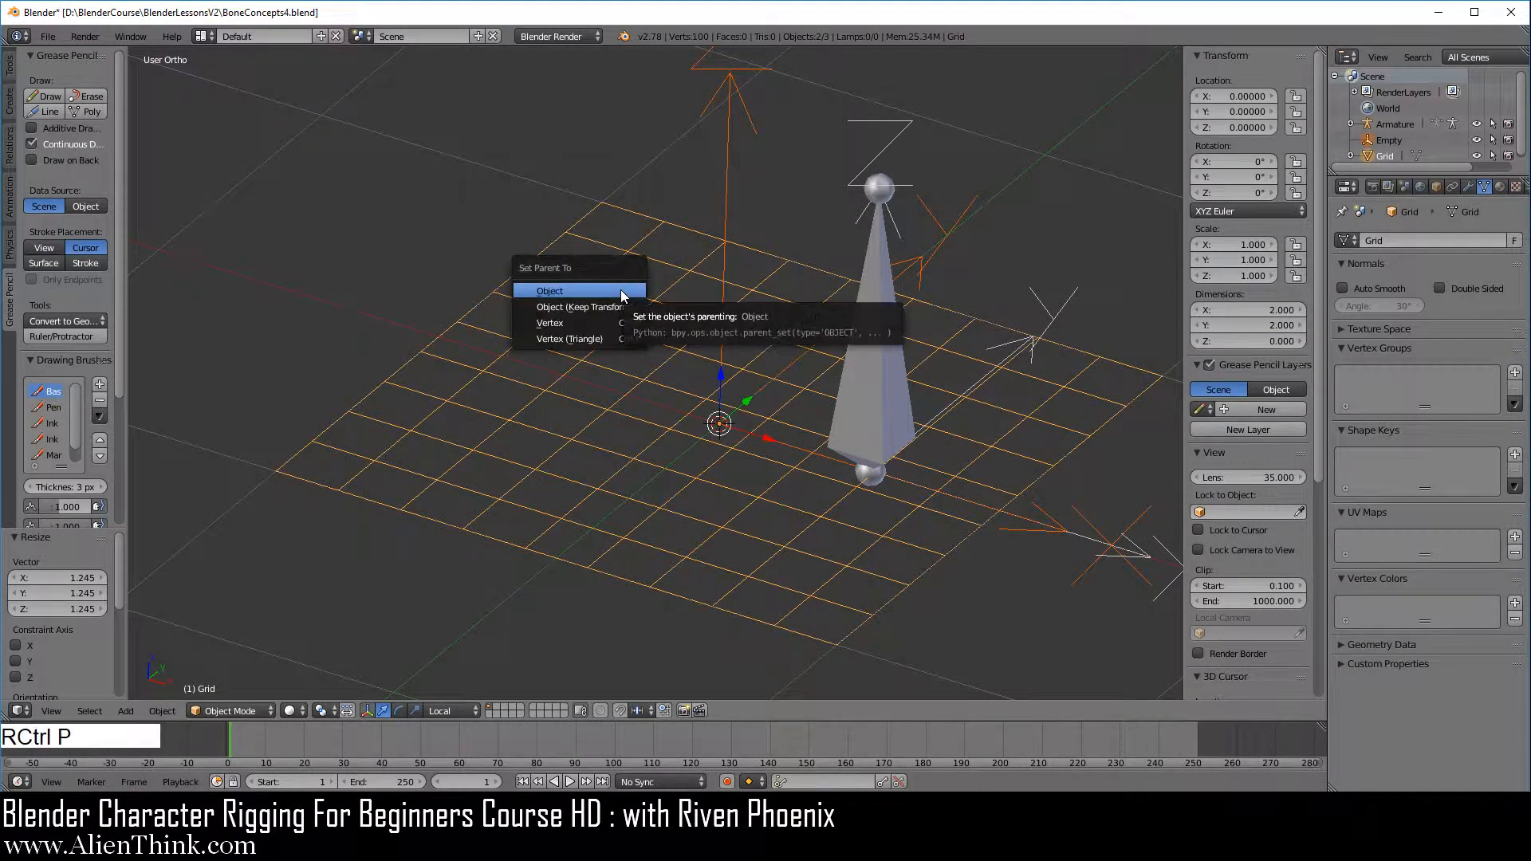
left_click(621, 292)
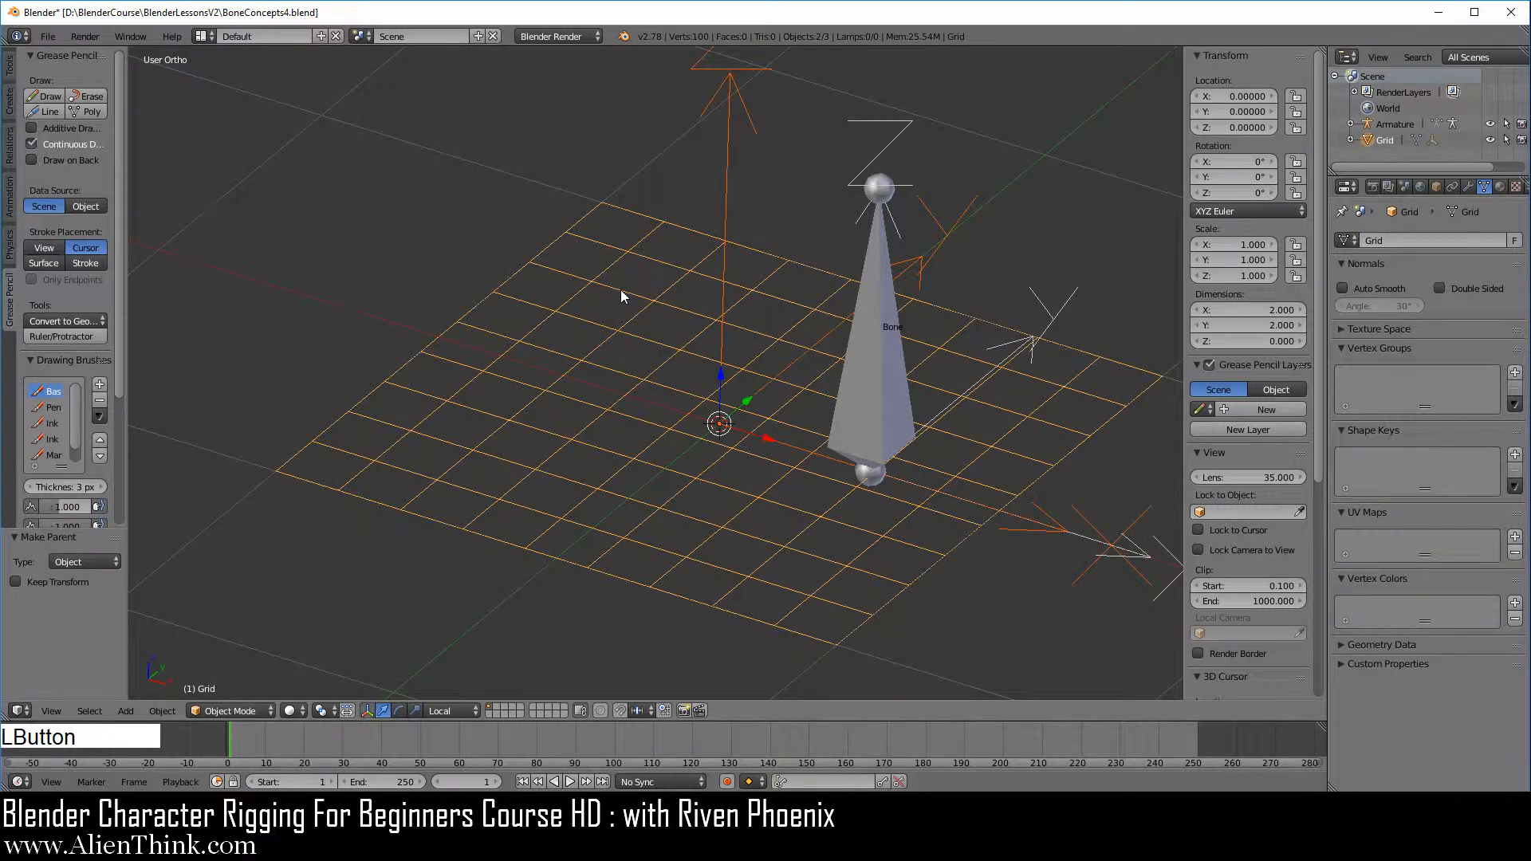
Put the armature in Pose Mode and add a Copy Location constraint to the grid with the selected bone as its target
middle_click_drag(746, 445, 642, 433, "shift")
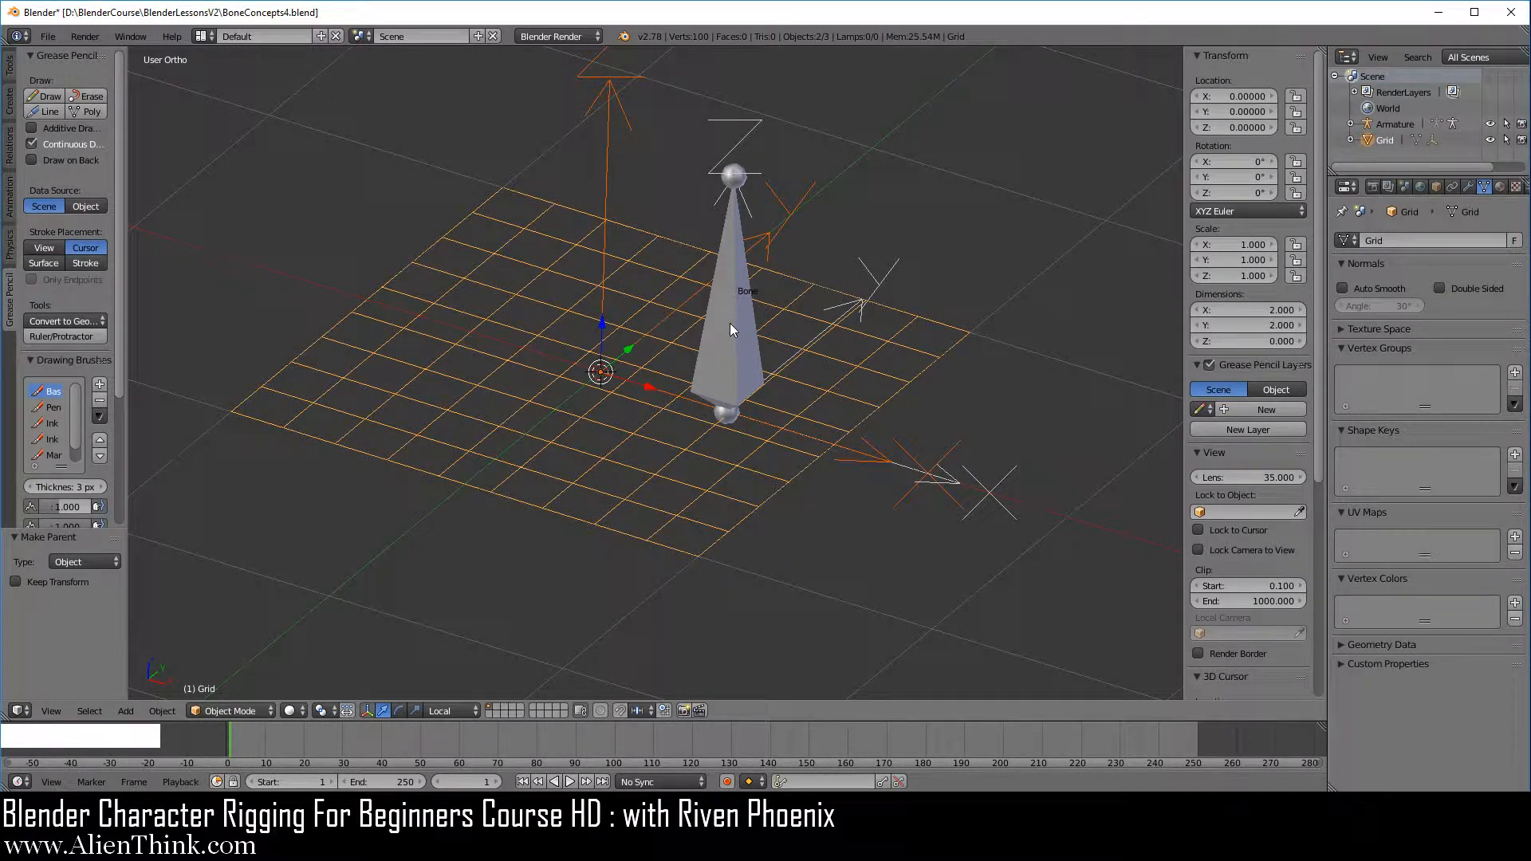
left_click(1390, 125)
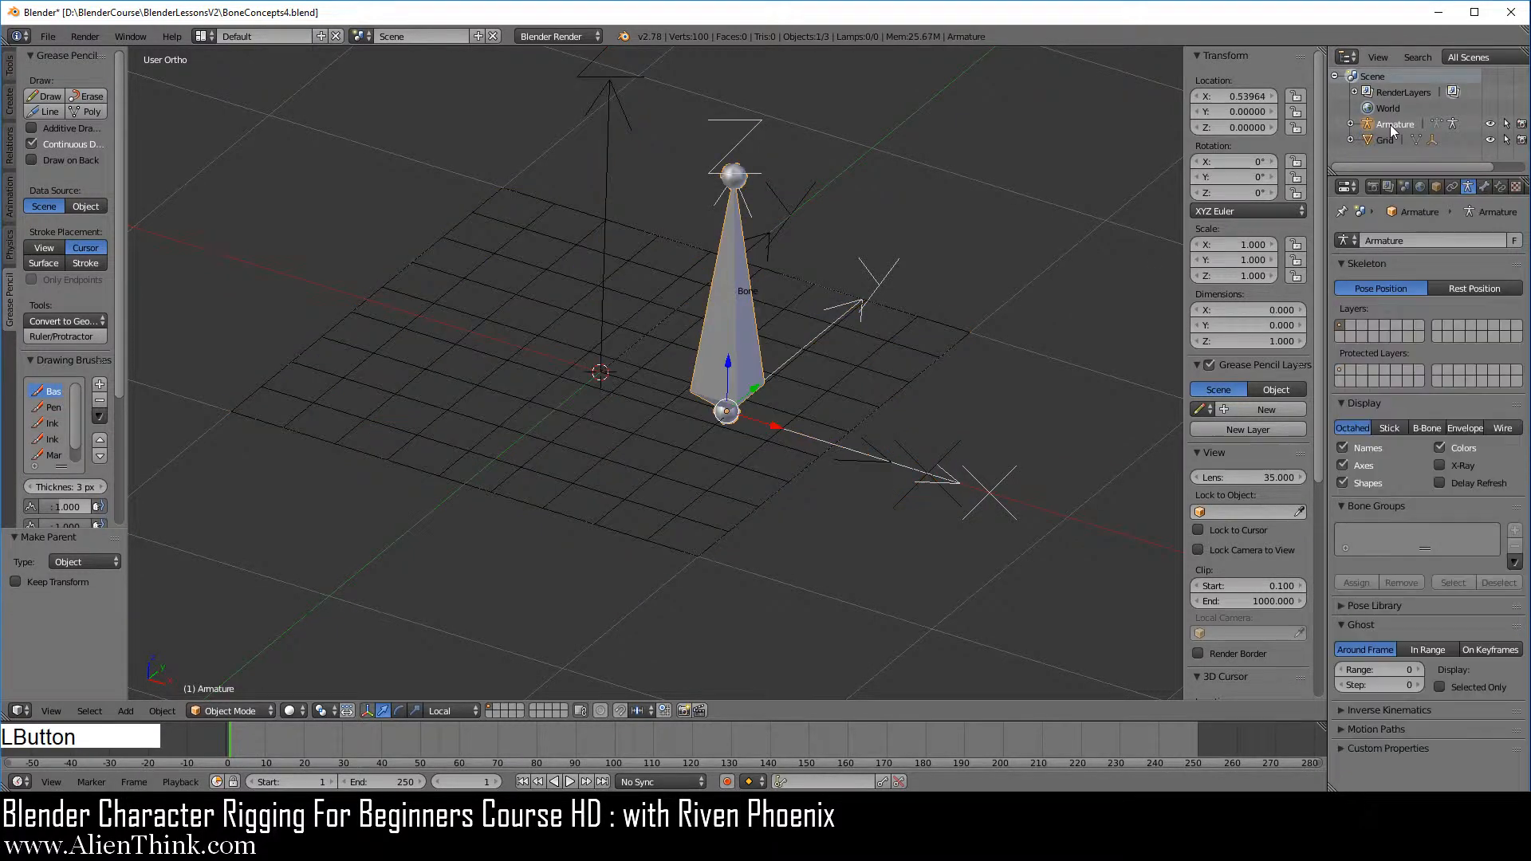
left_click(233, 711)
left_click(246, 662)
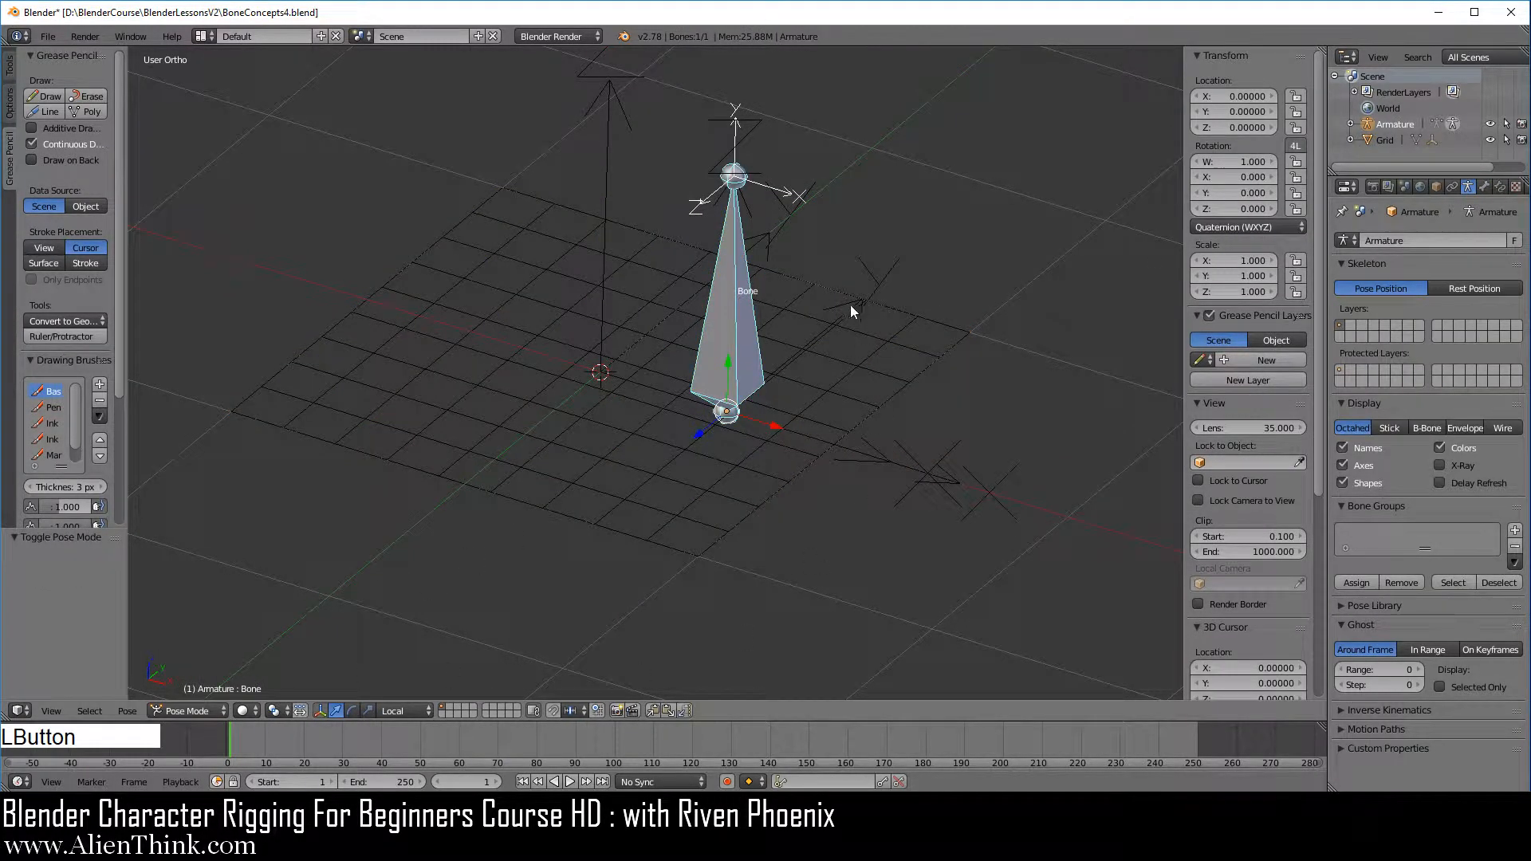
right_click(735, 319)
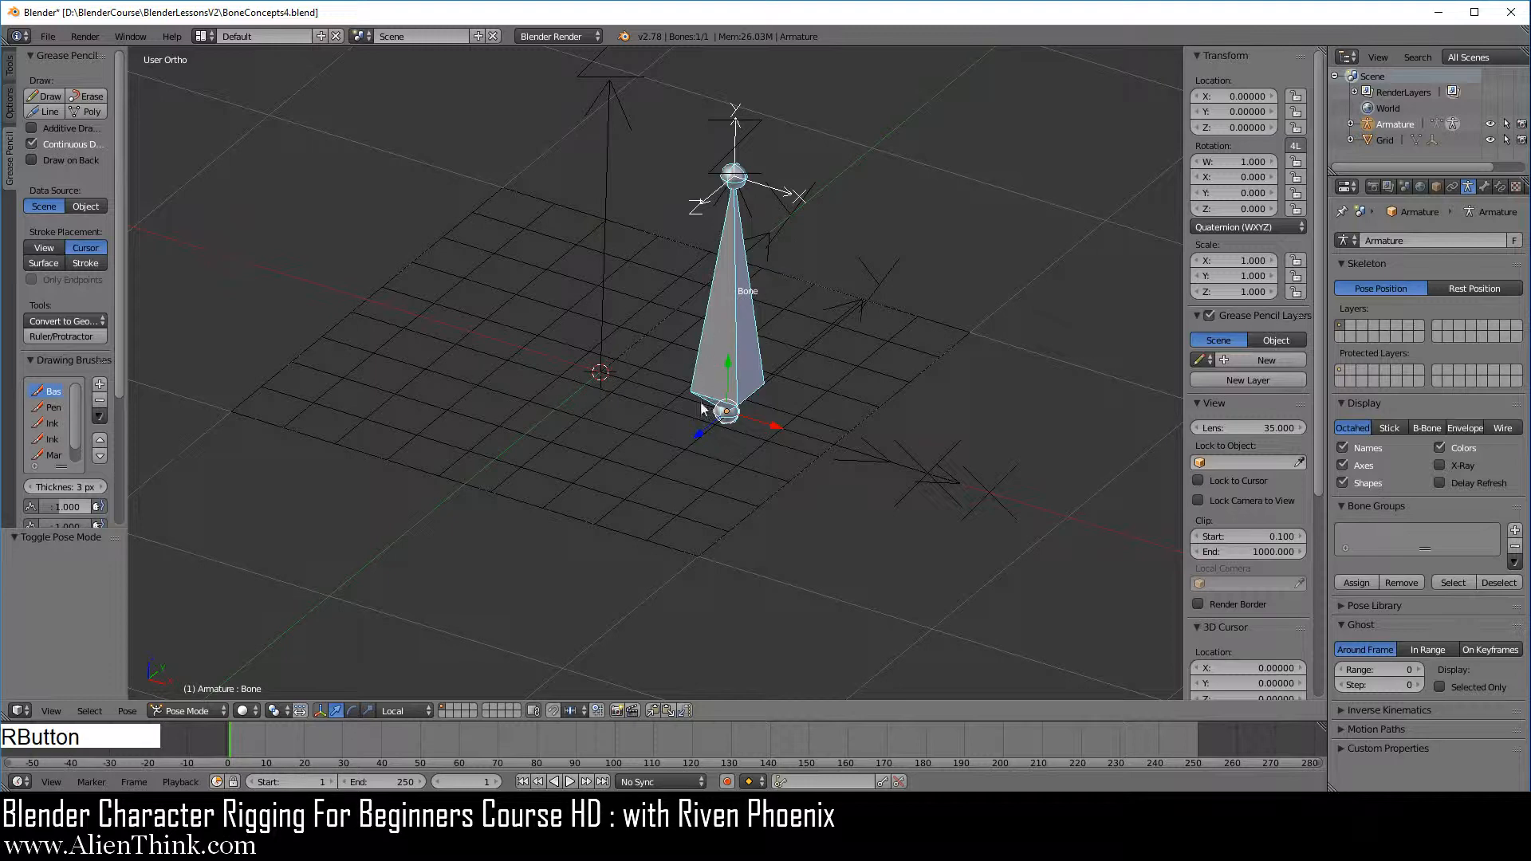
key("shift")
right_click(660, 478, "shift")
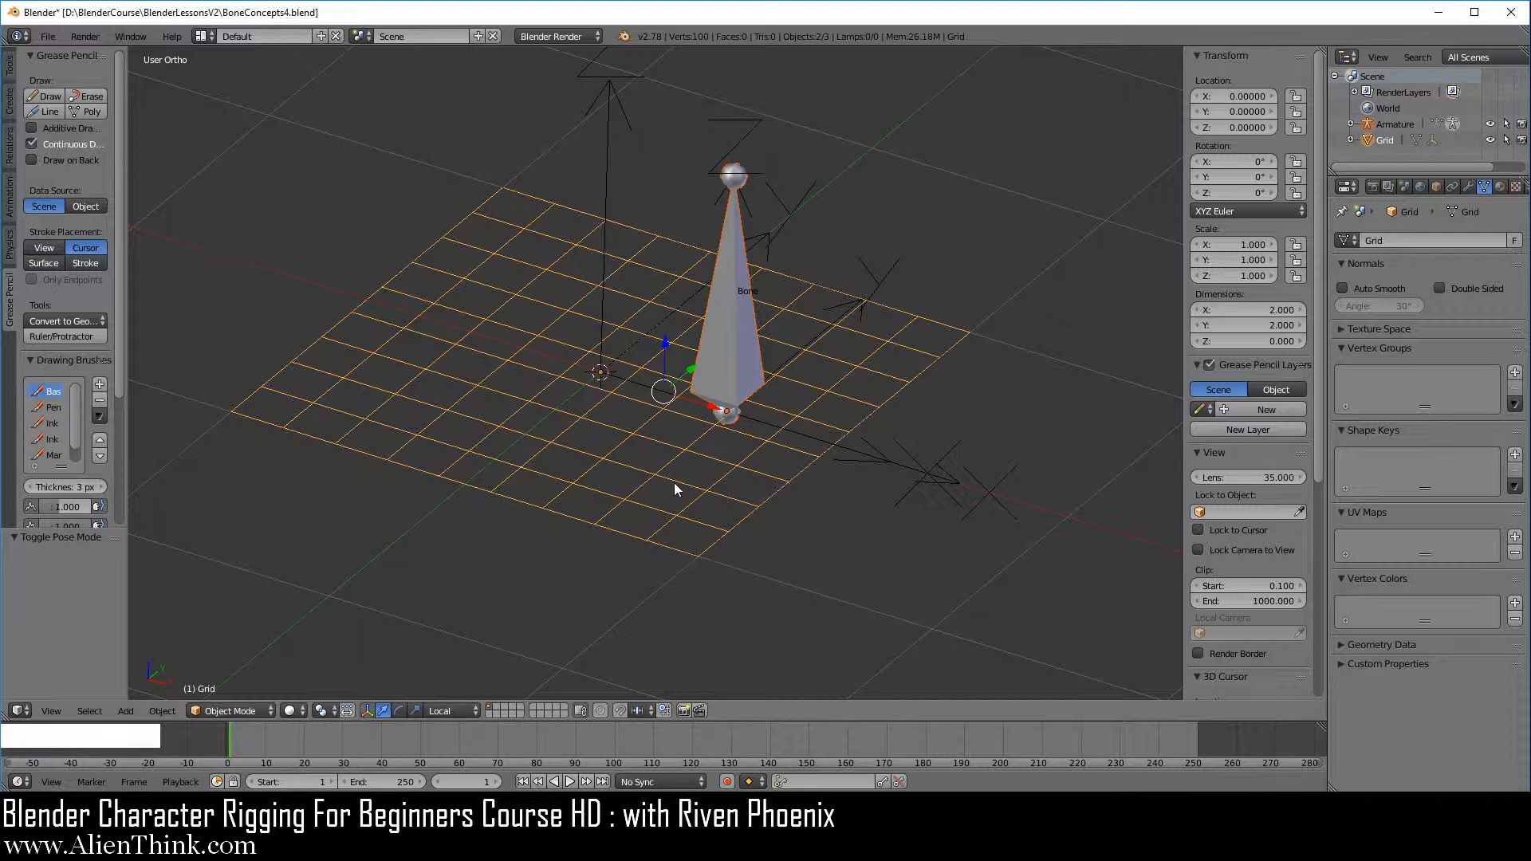
key("ctrl+shift+c")
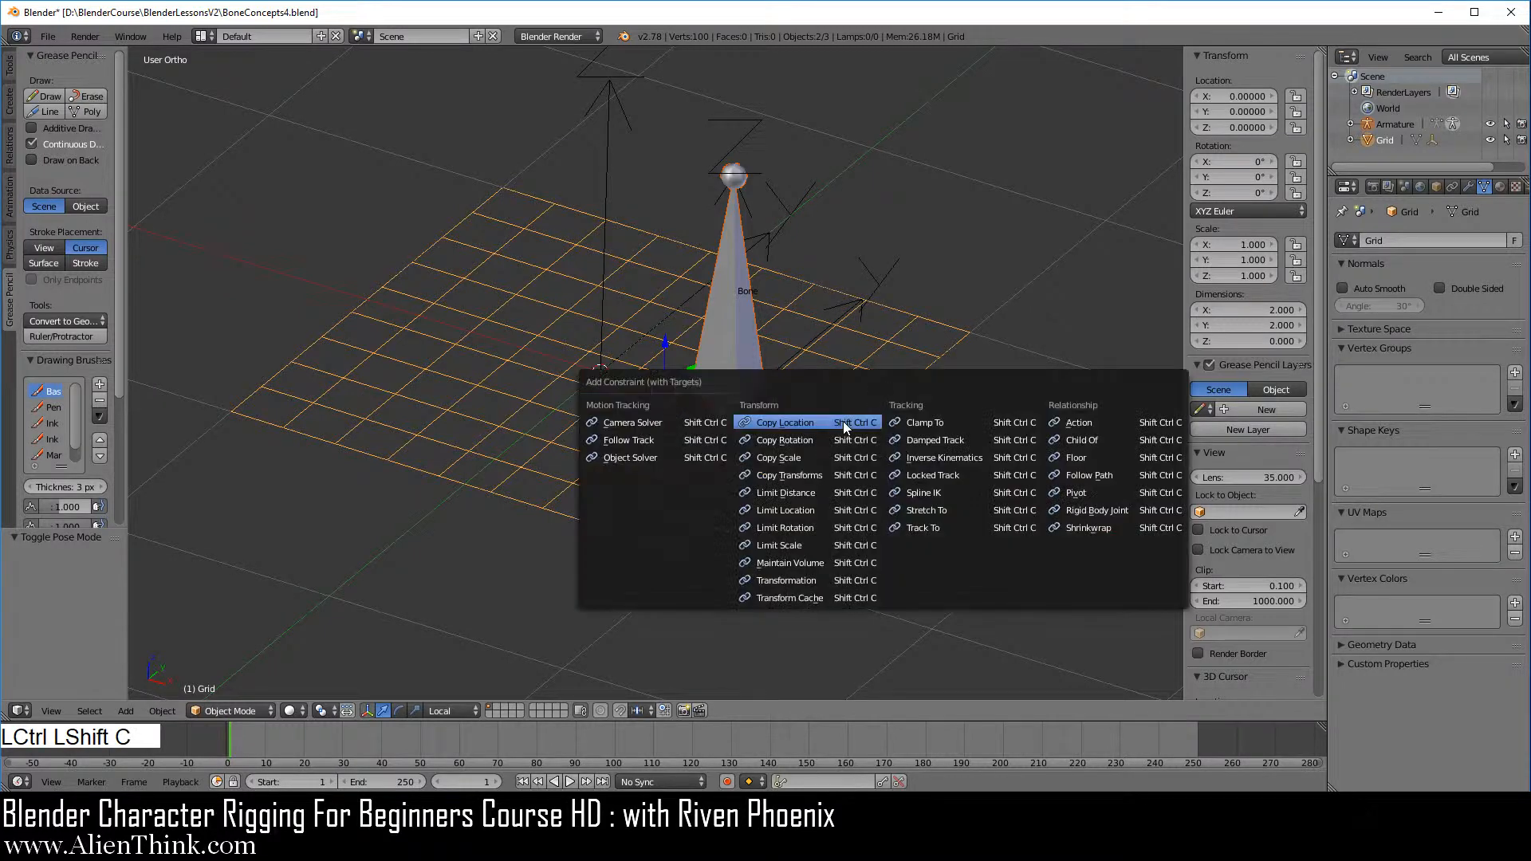
left_click(800, 429)
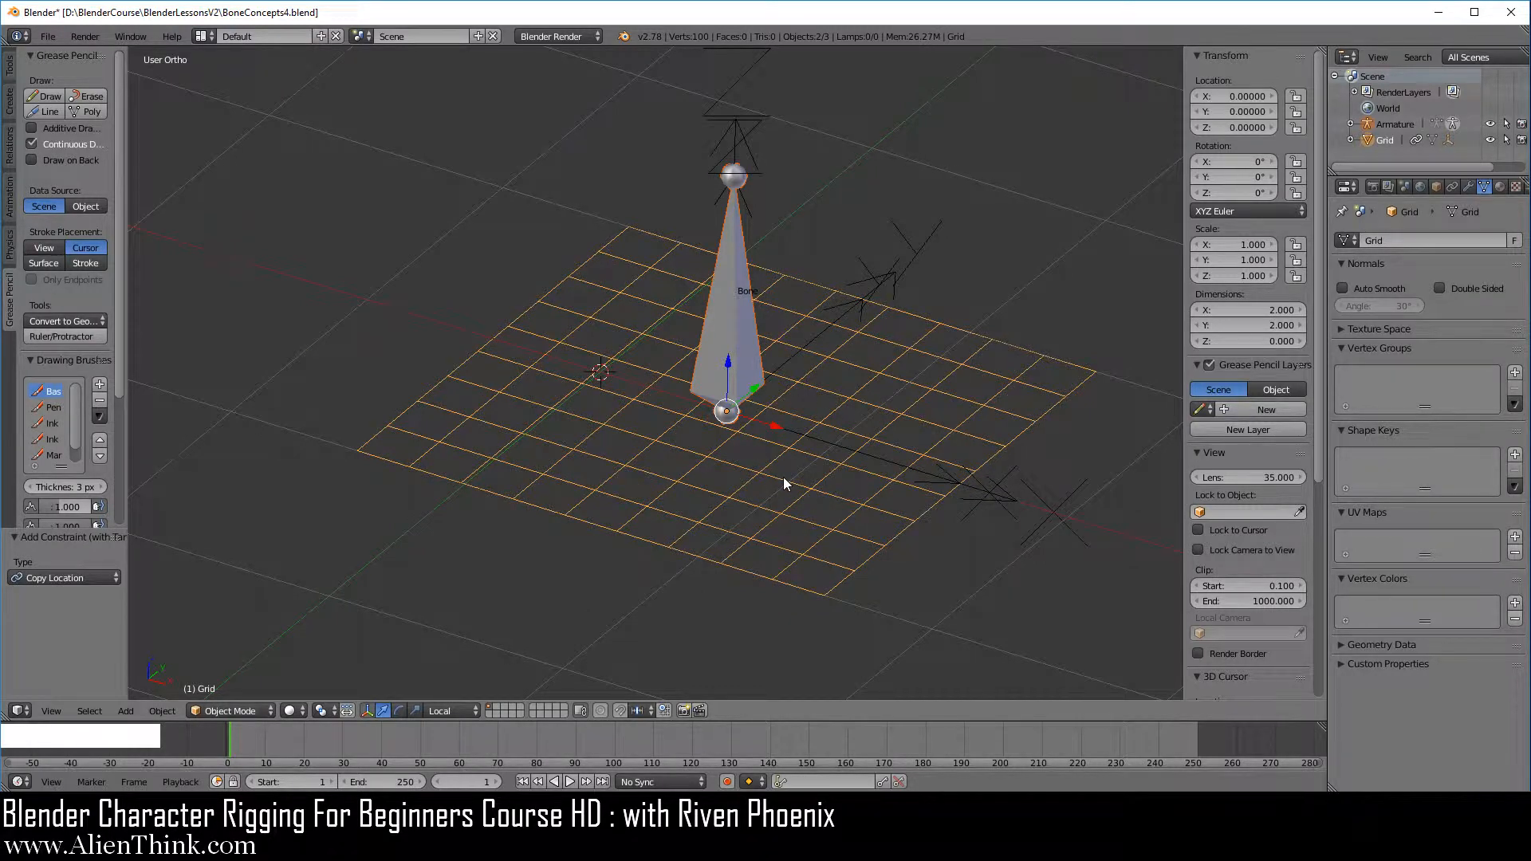
Move the armature's bone about 1.111 along X in Edit Mode, then return the armature to Pose Mode
left_click(1381, 123)
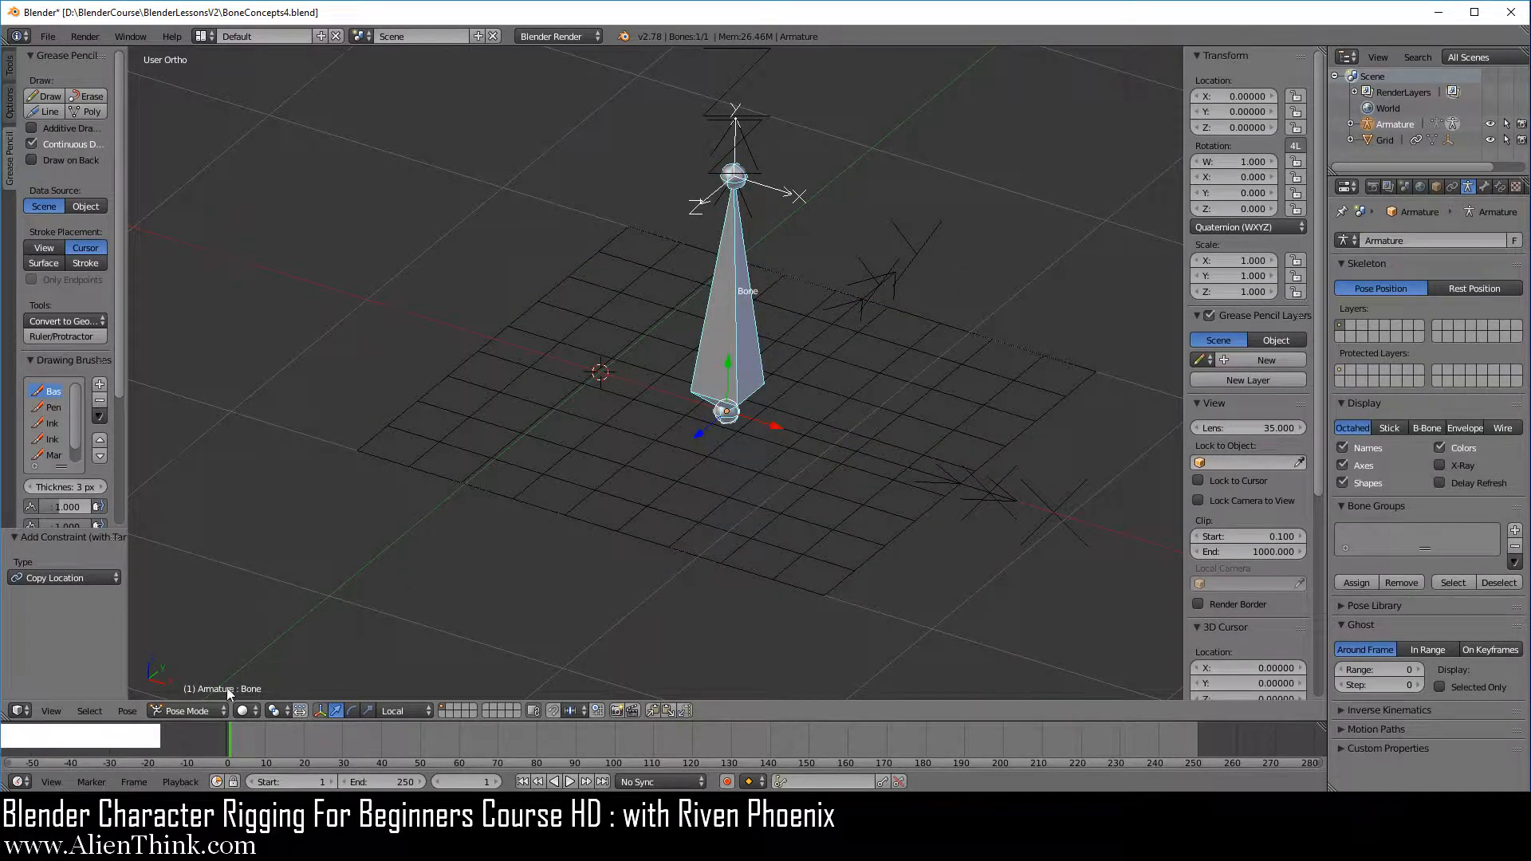
left_click(190, 710)
left_click(198, 680)
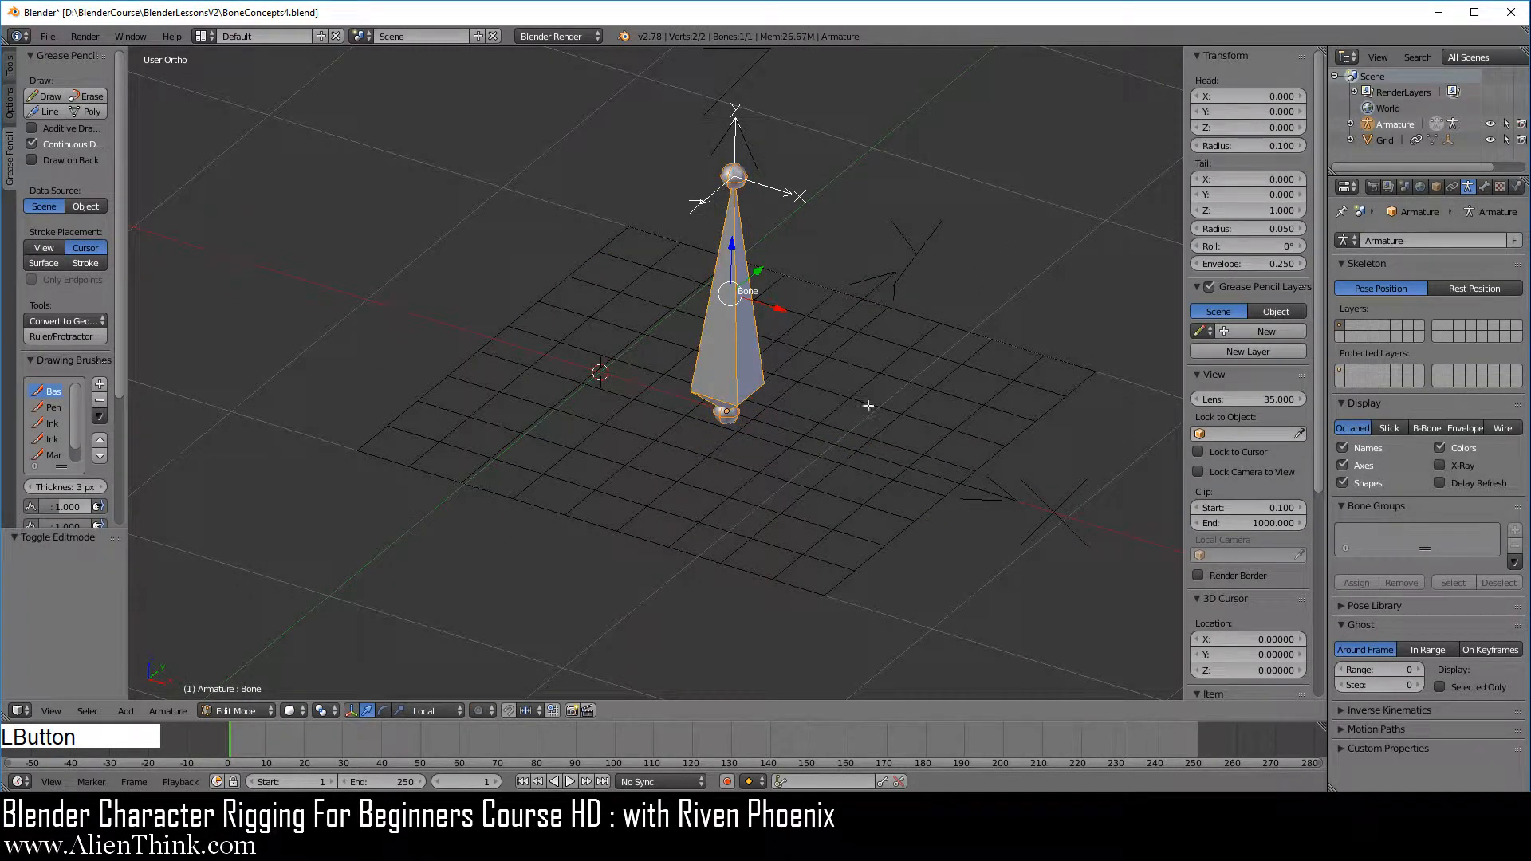
left_click_drag(778, 308, 1029, 403)
middle_click_drag(1029, 403, 862, 386, "shift")
left_click(224, 716)
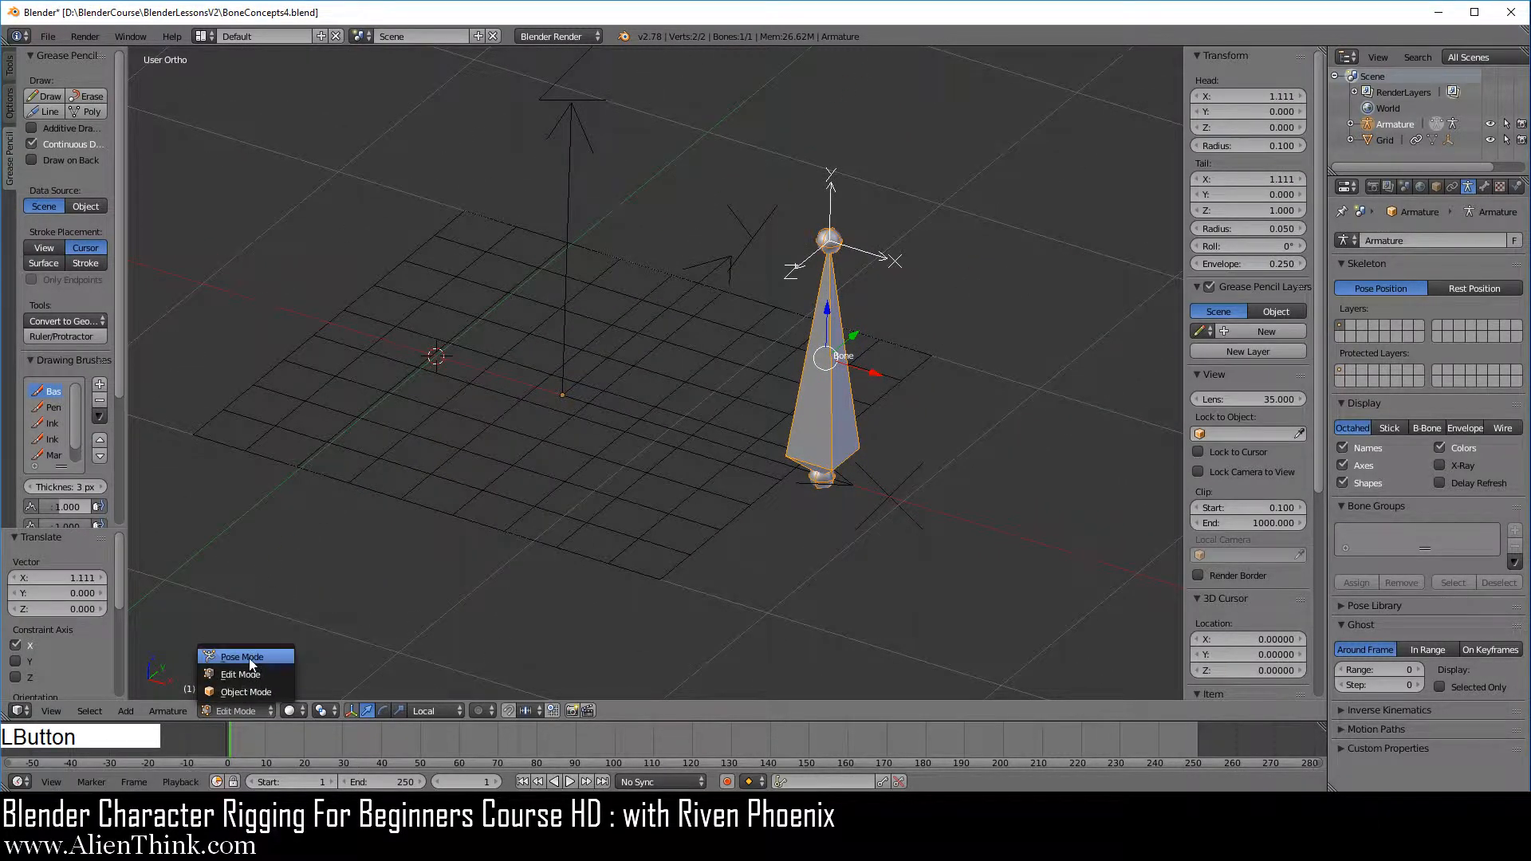
left_click(249, 658)
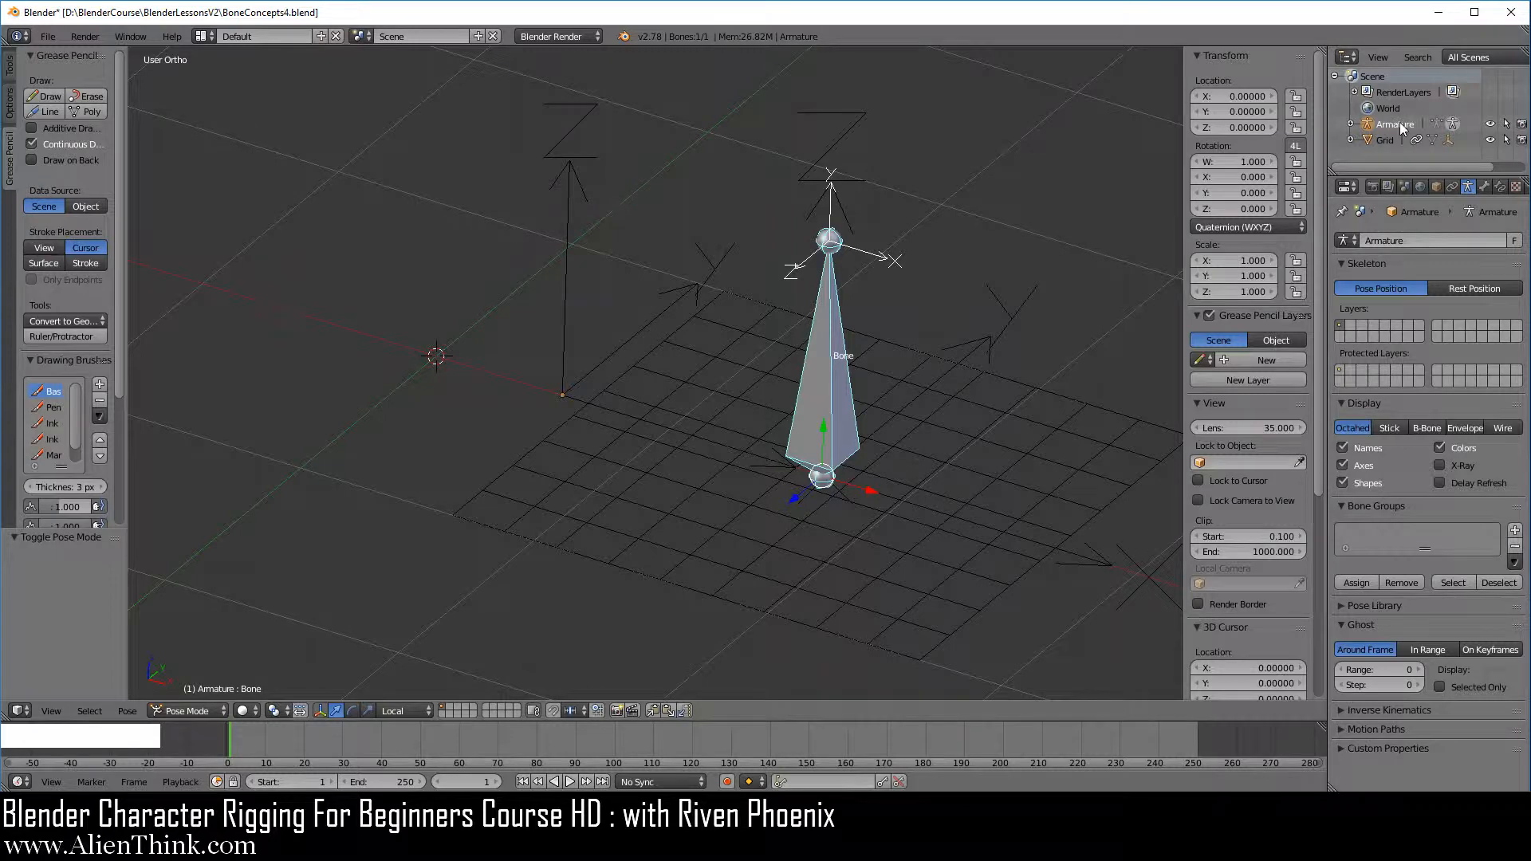
Compare the local axes of the grid, the bone and the arrows empty by selecting each in turn
middle_click_drag(780, 516, 669, 484, "shift")
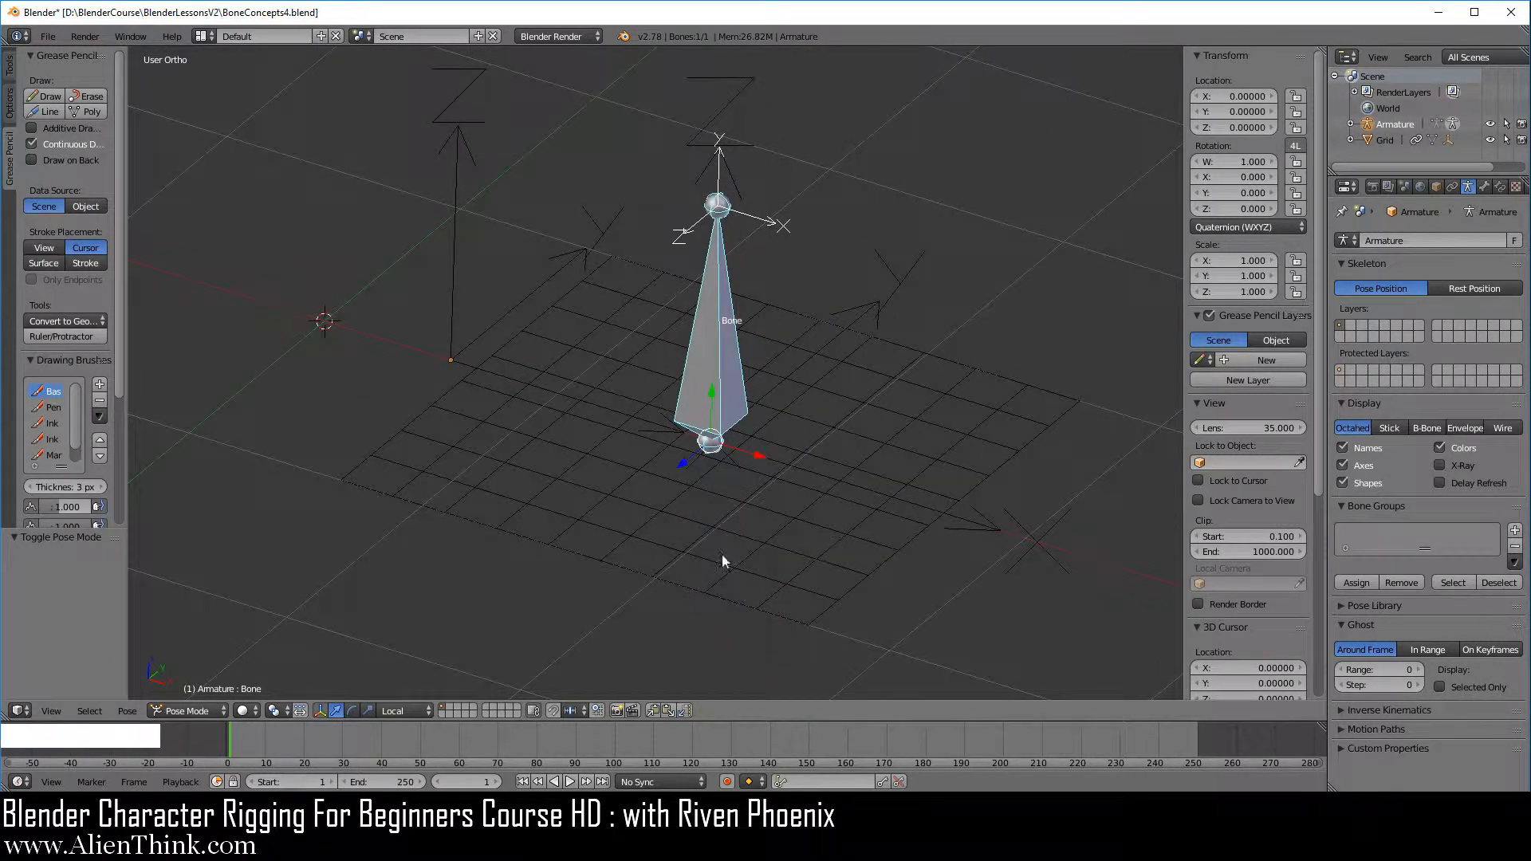
middle_click_drag(723, 560, 590, 511)
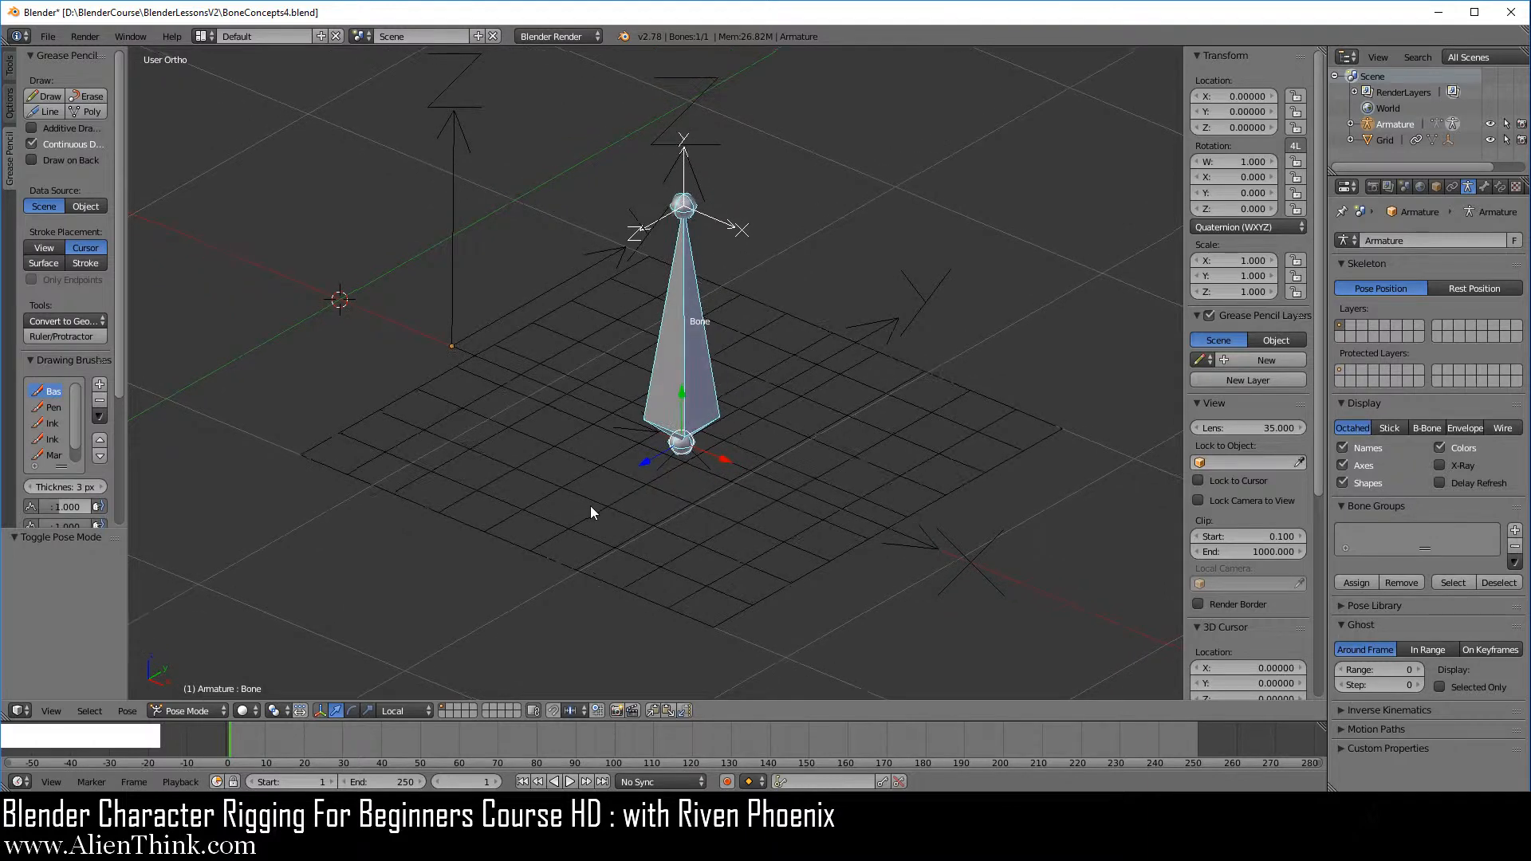
right_click(723, 514)
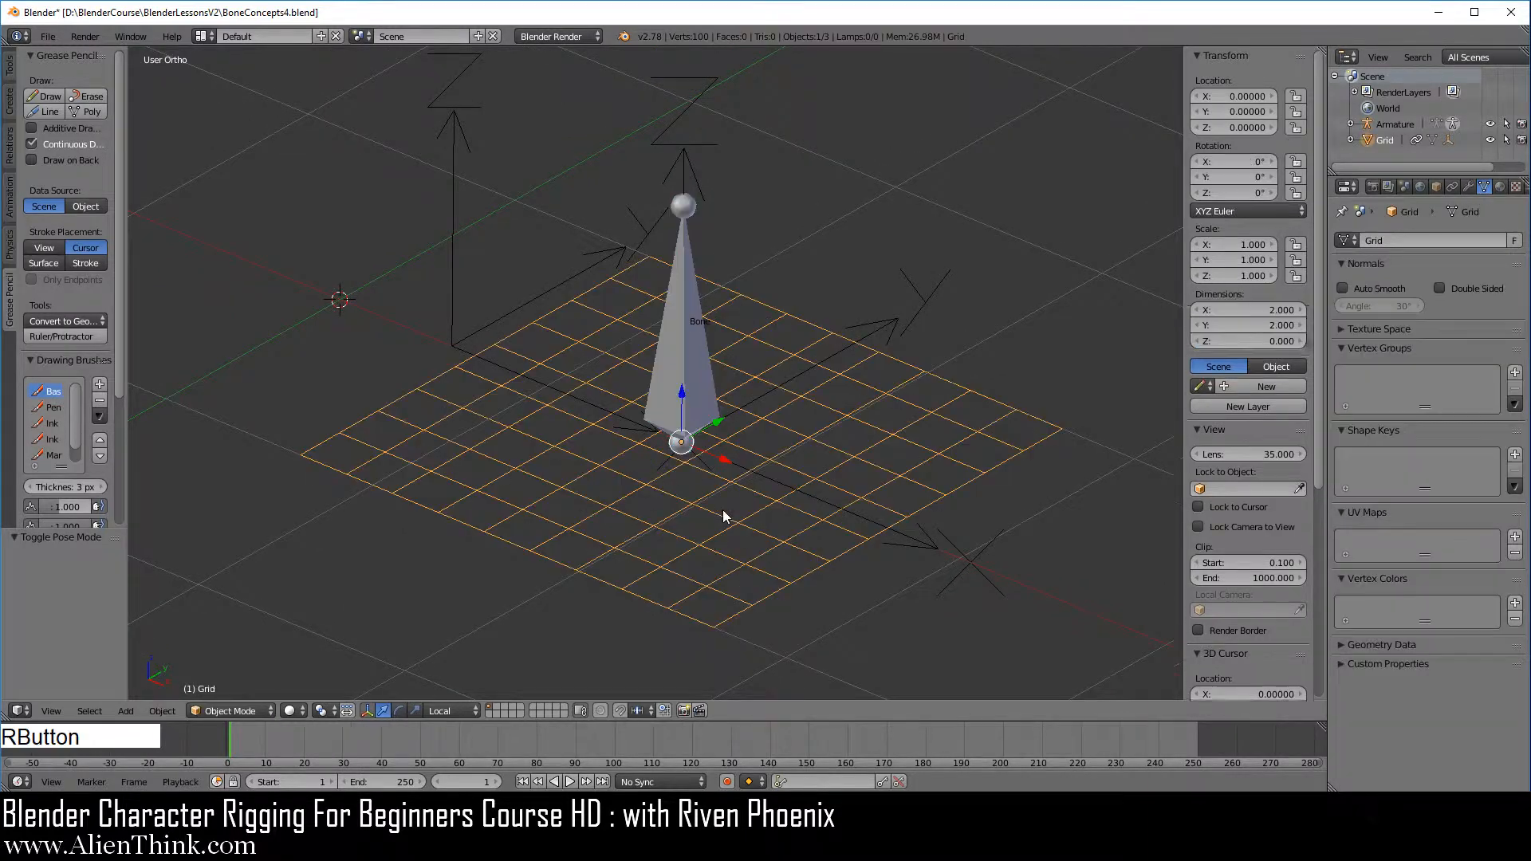
right_click(678, 322)
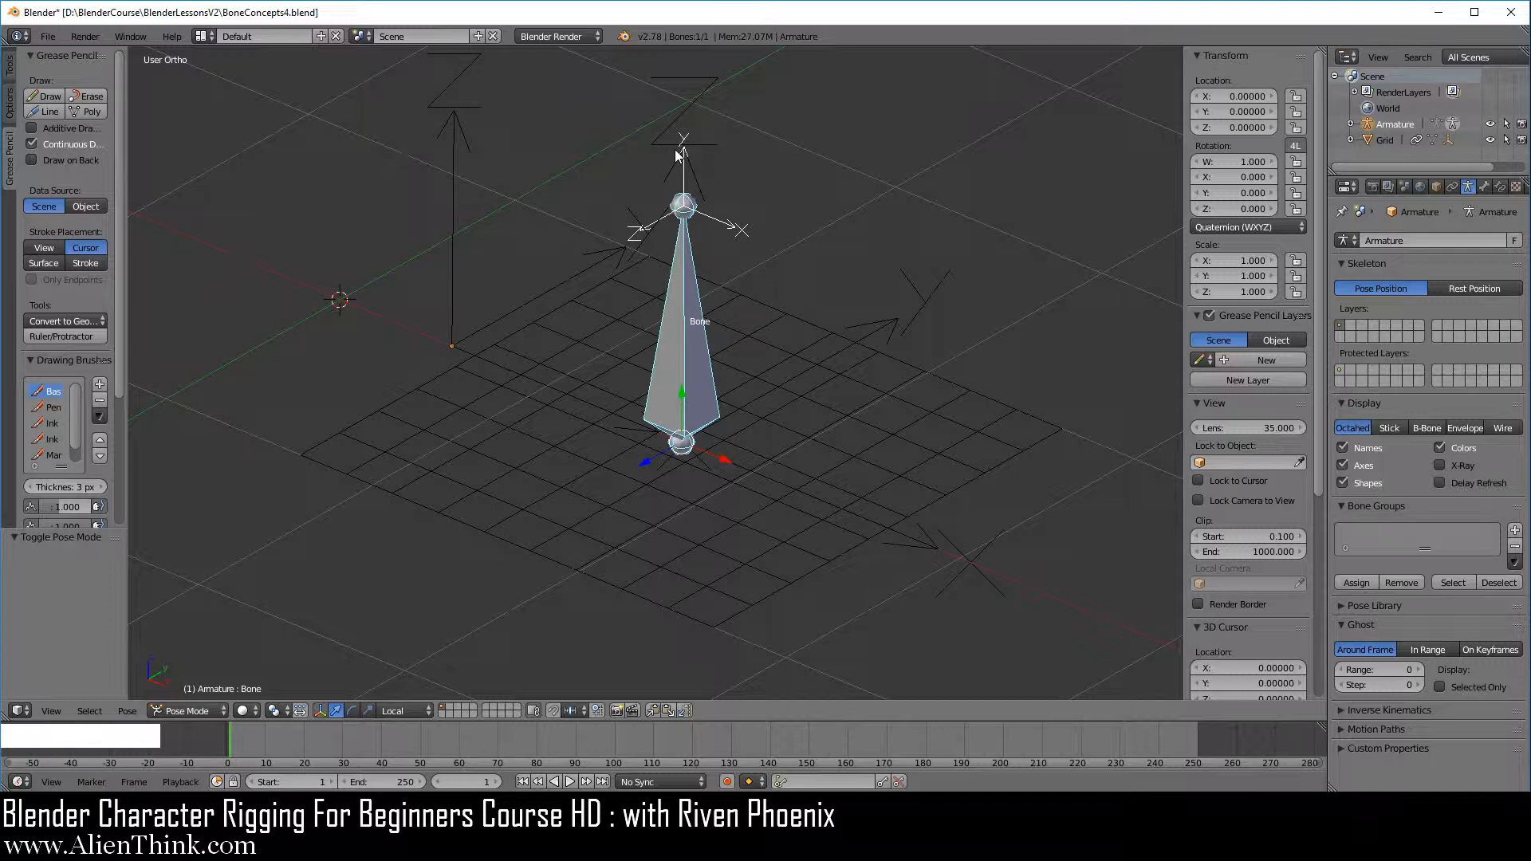
right_click(824, 407)
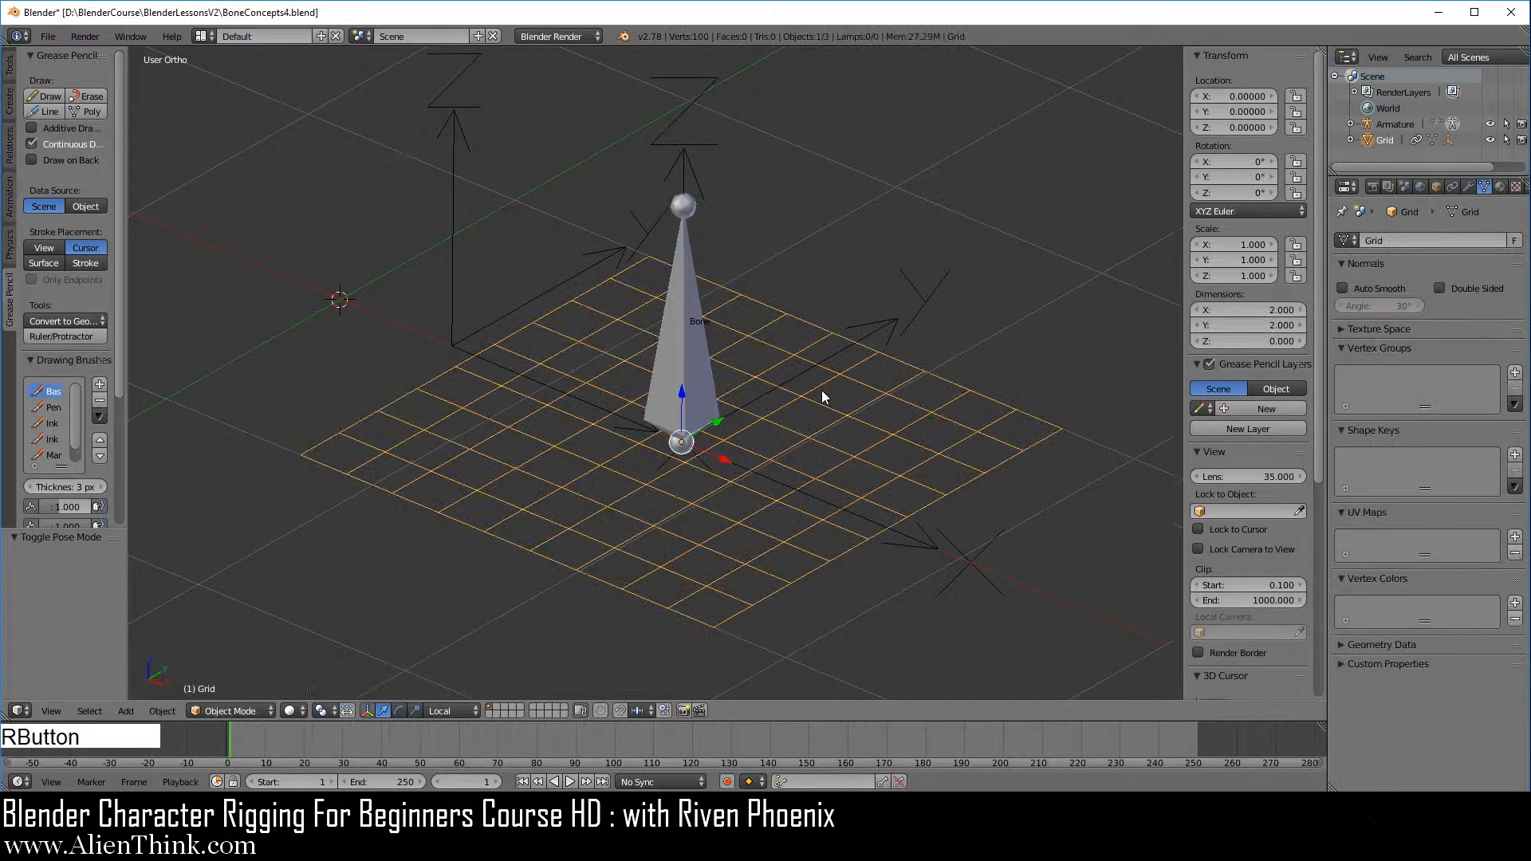
right_click(890, 328)
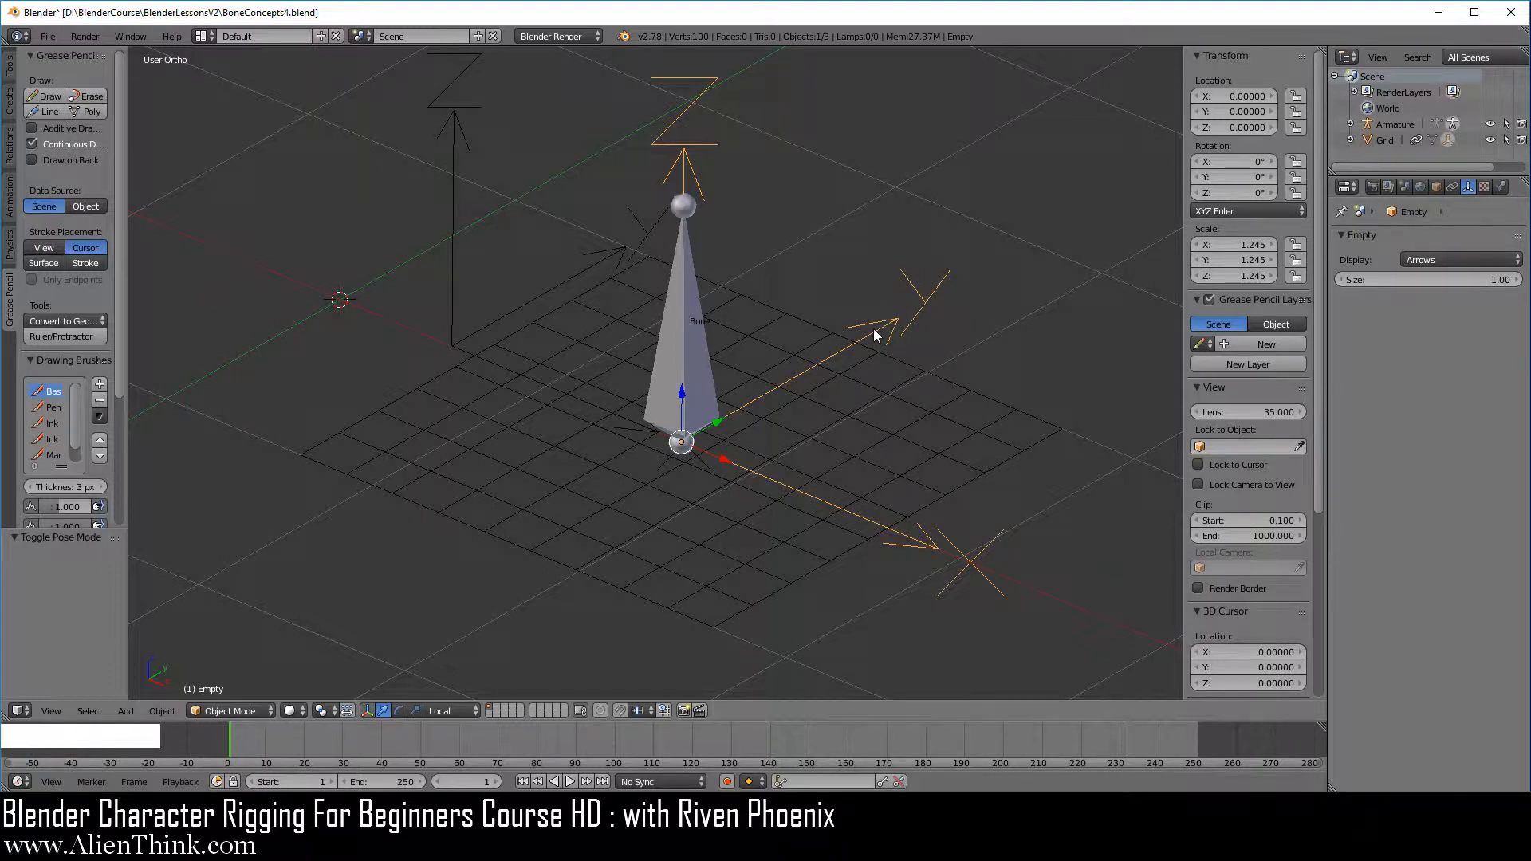
Add a Copy Rotation constraint to the grid targeting Bone of the Armature, and check the arrows empty's orientation
right_click(687, 507)
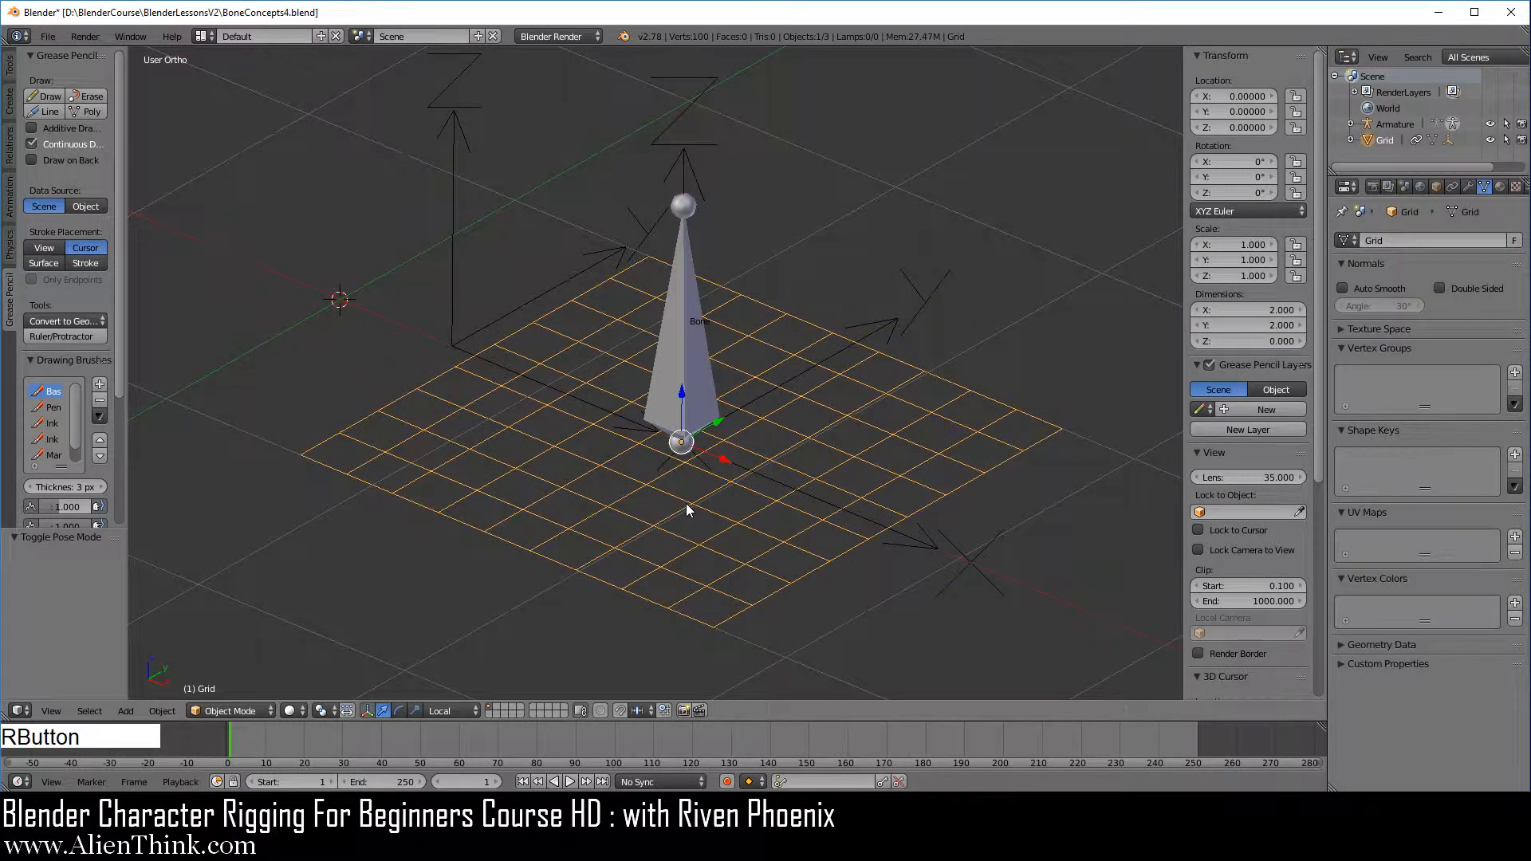
left_click(1454, 186)
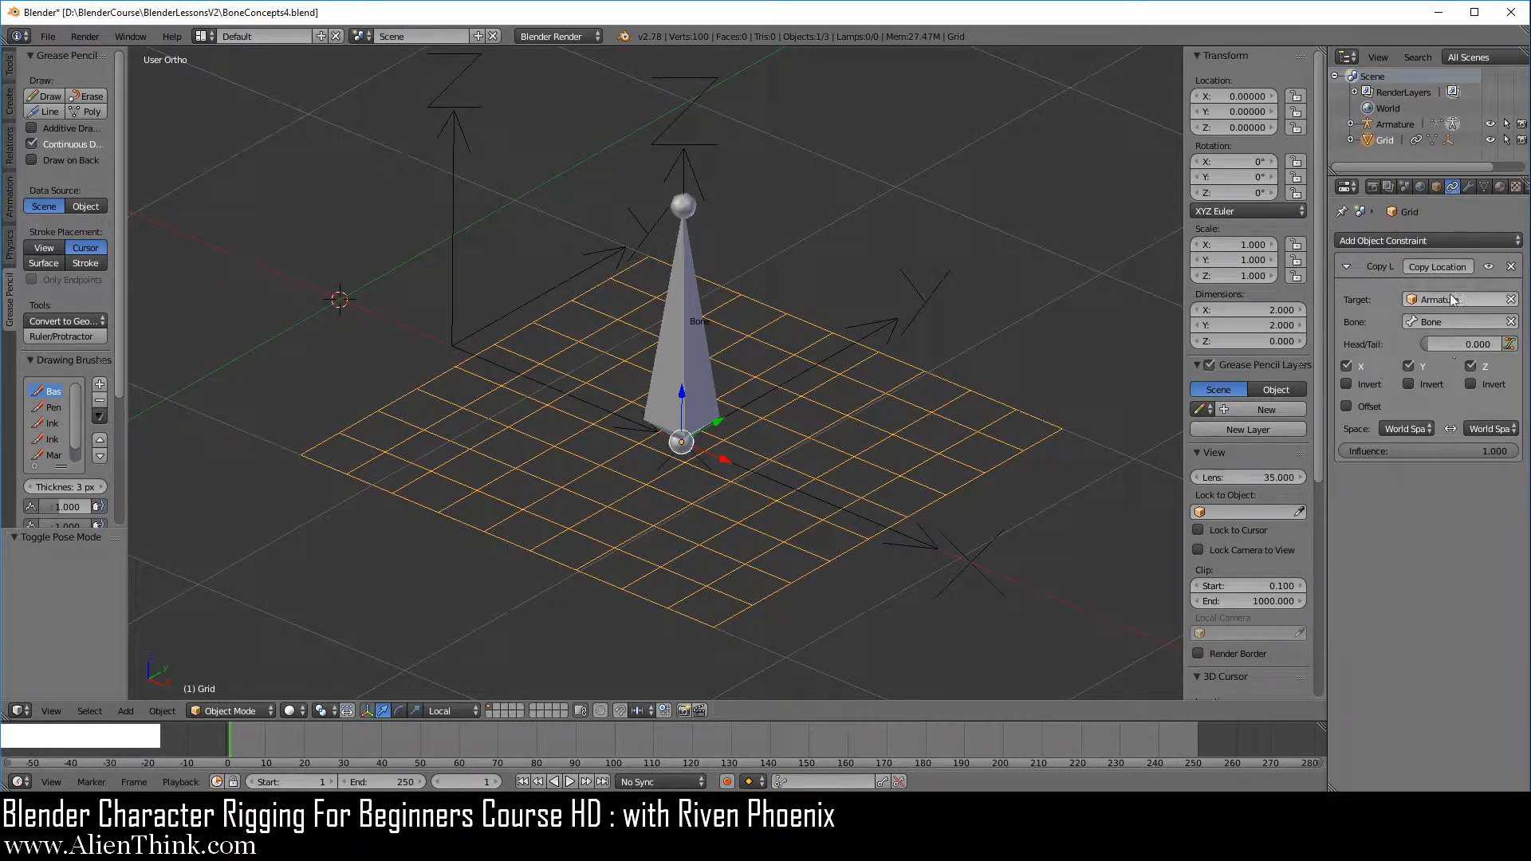
left_click(1356, 239)
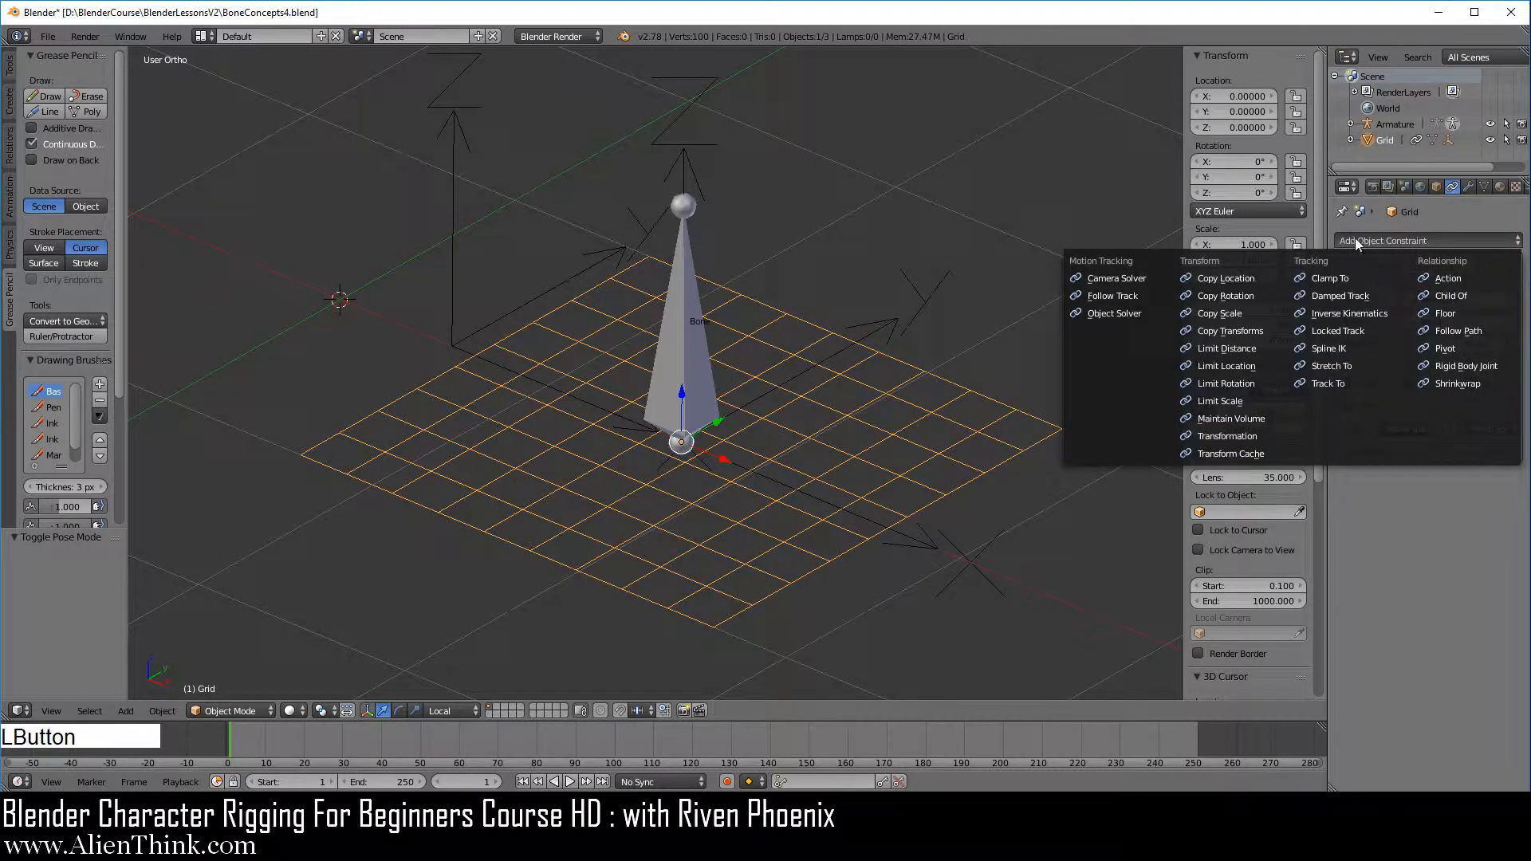
left_click(1228, 295)
left_click(1462, 514)
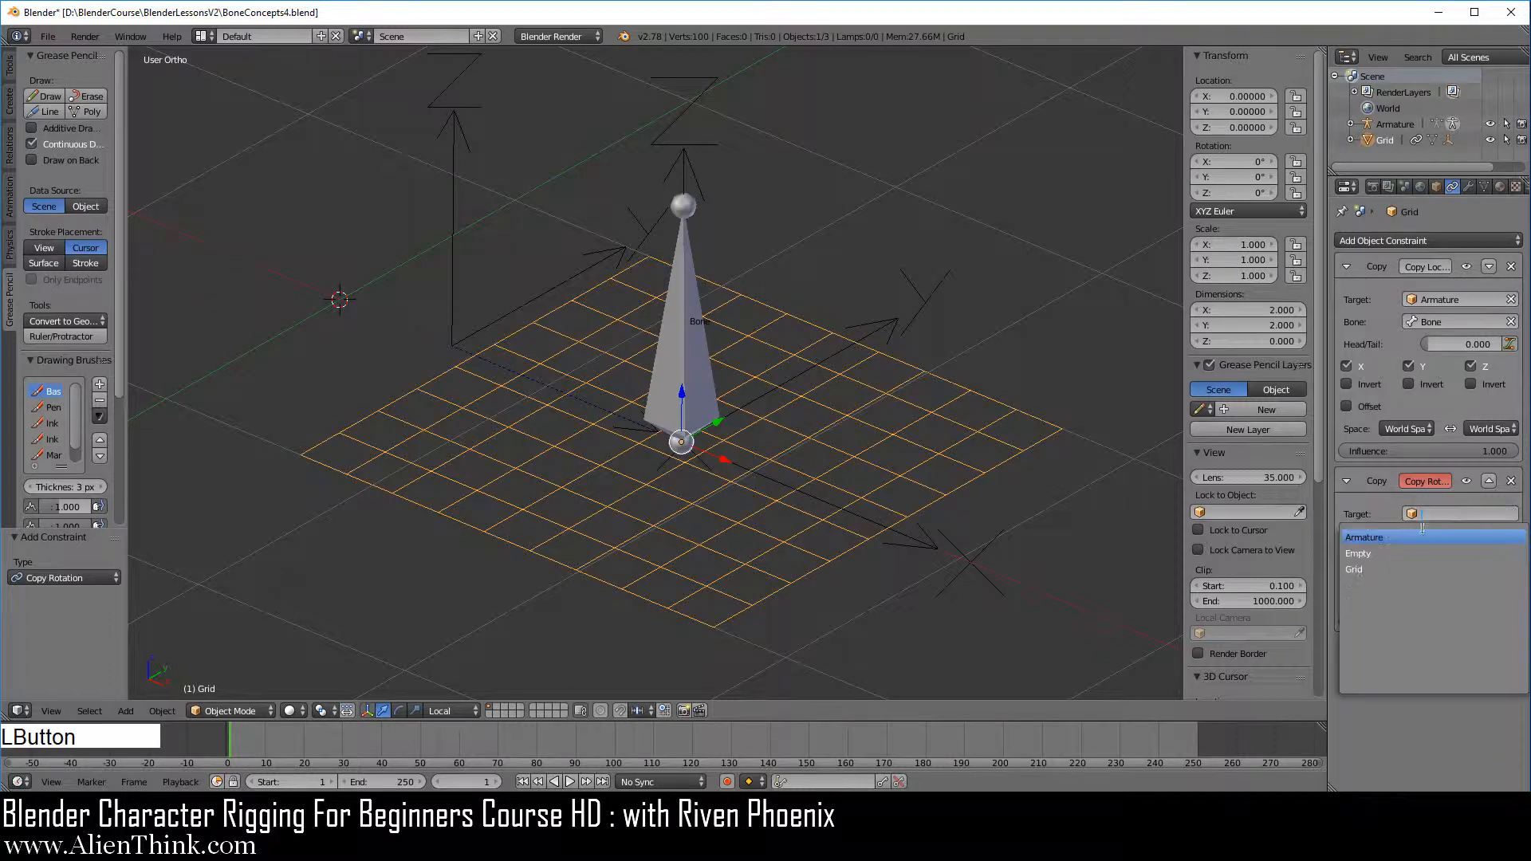
left_click(1396, 540)
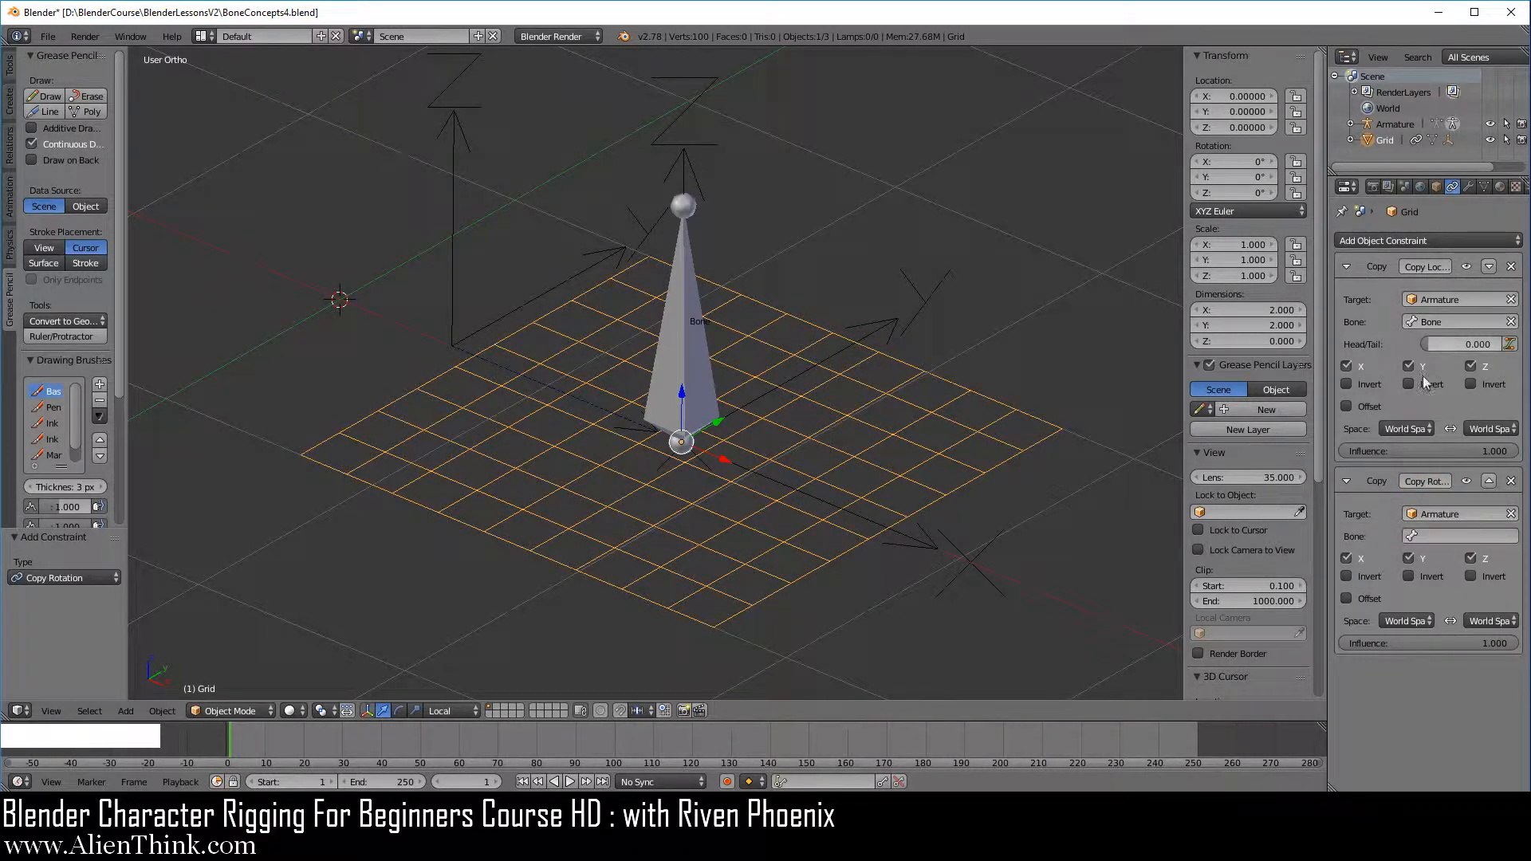
left_click(1435, 536)
left_click(1390, 561)
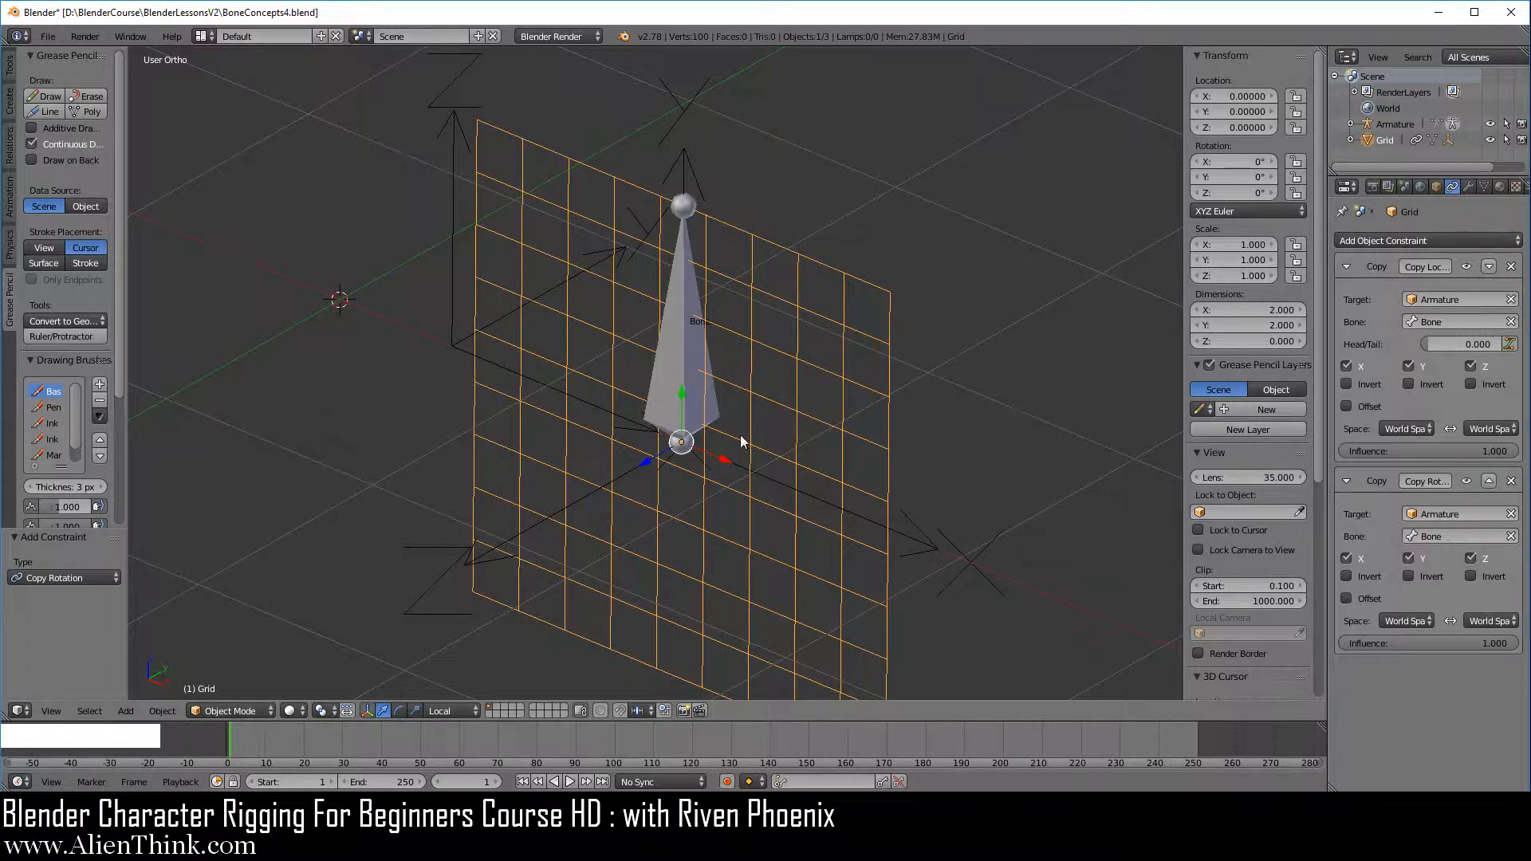
right_click(466, 564)
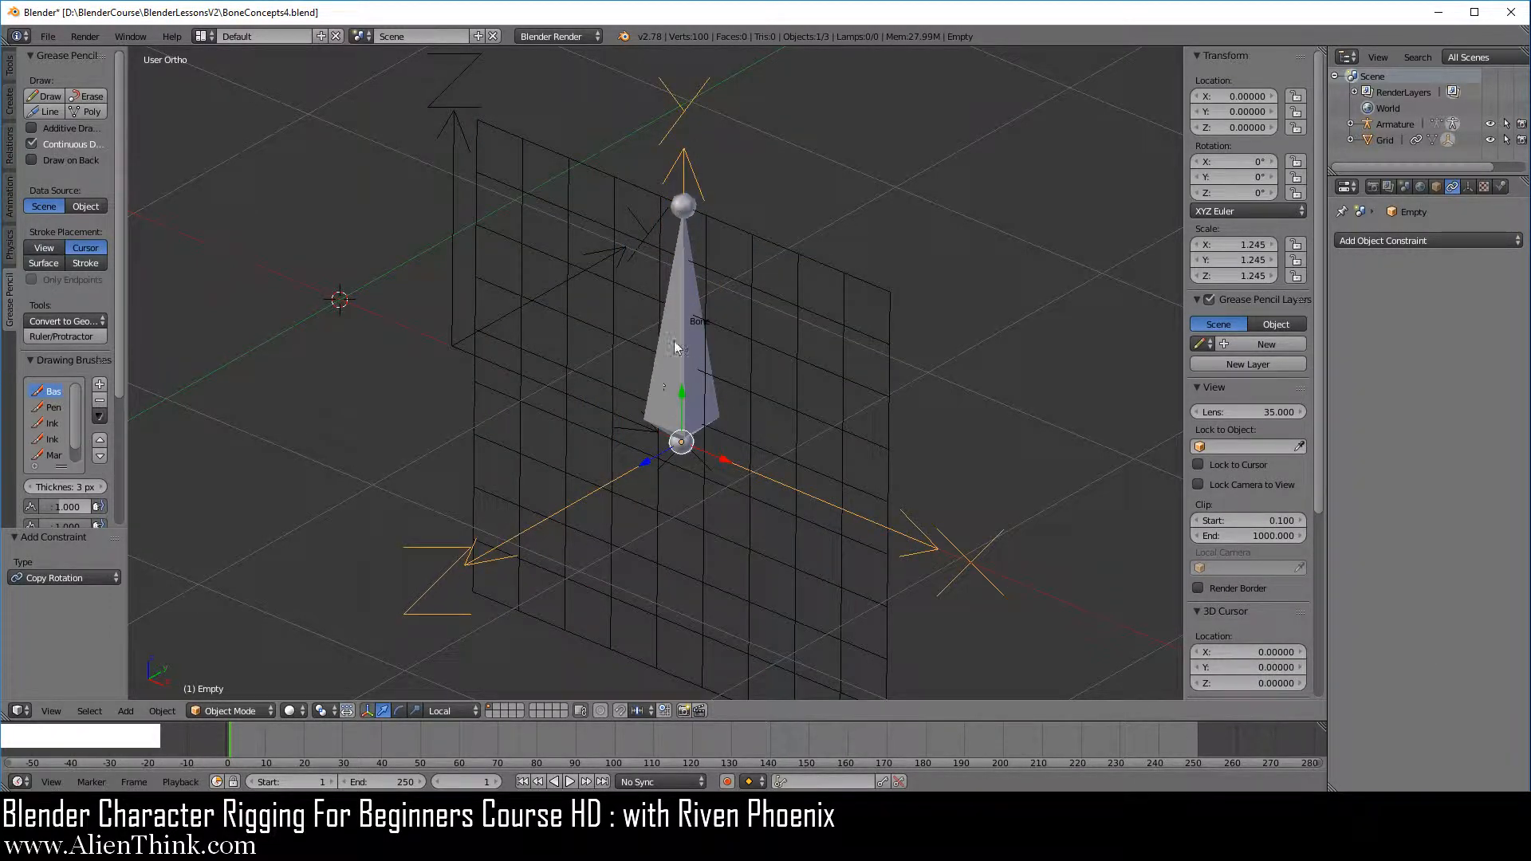
Rotate the grid's entire mesh 90° in Edit Mode from the right view so it lies flat, then return to Object Mode
right_click(824, 329)
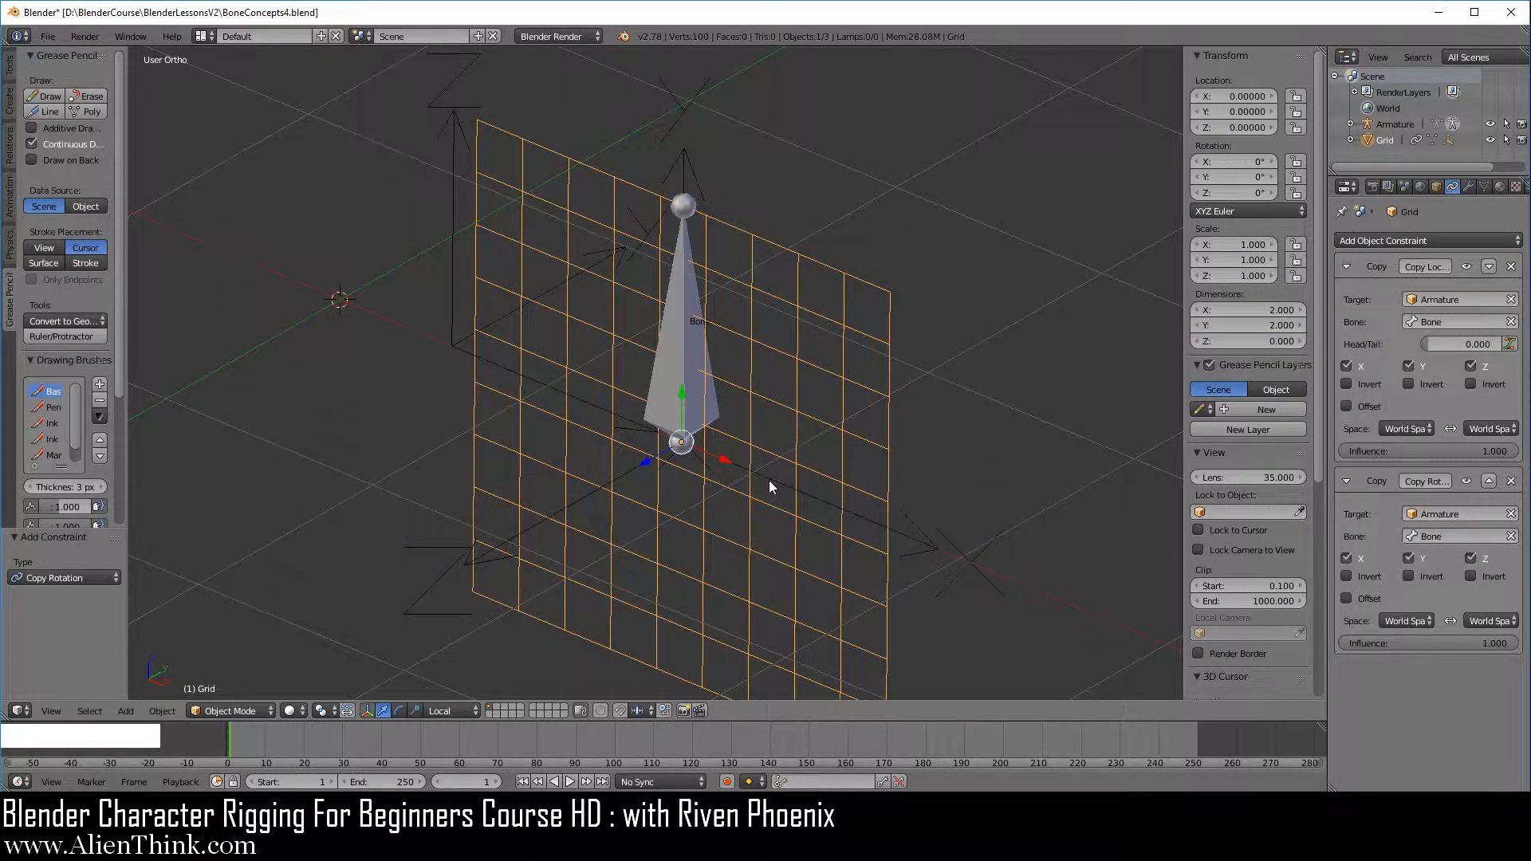
key("KP_3")
middle_click_drag(680, 318, 684, 440, "shift")
left_click(230, 711)
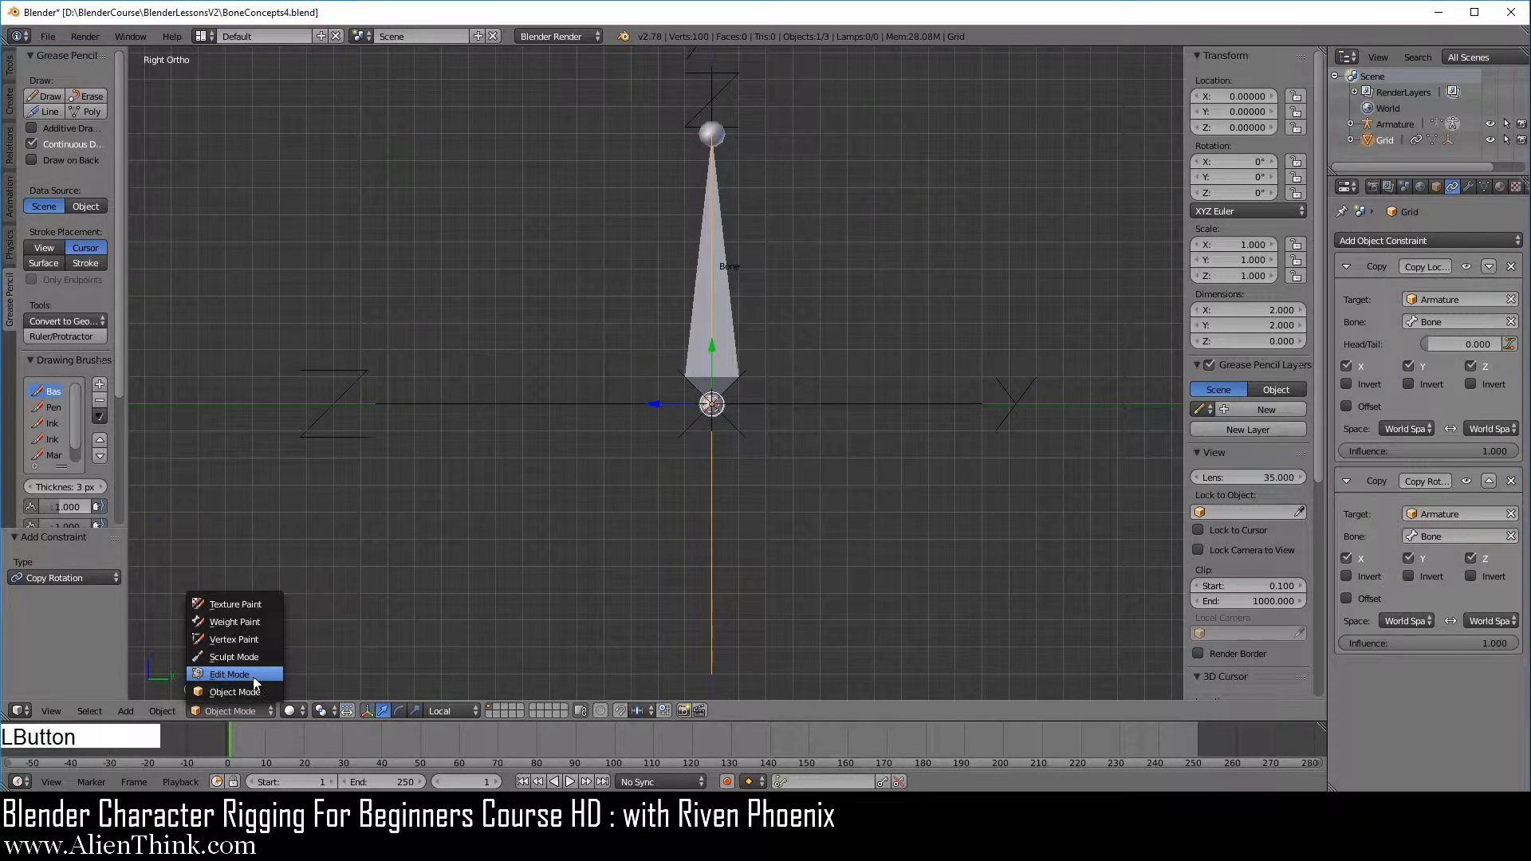
left_click(228, 679)
key("a")
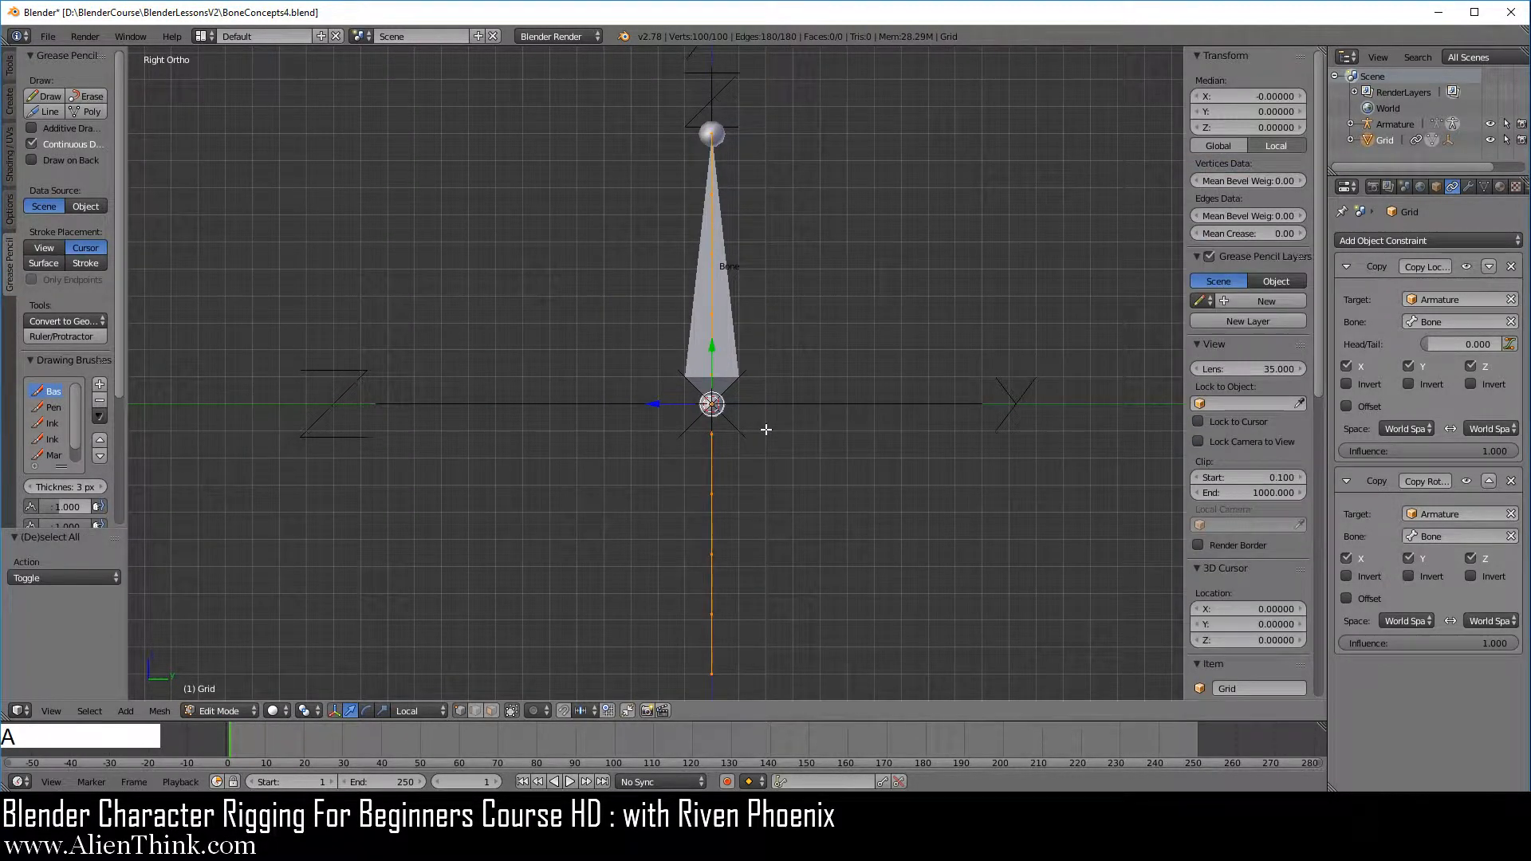
key("r")
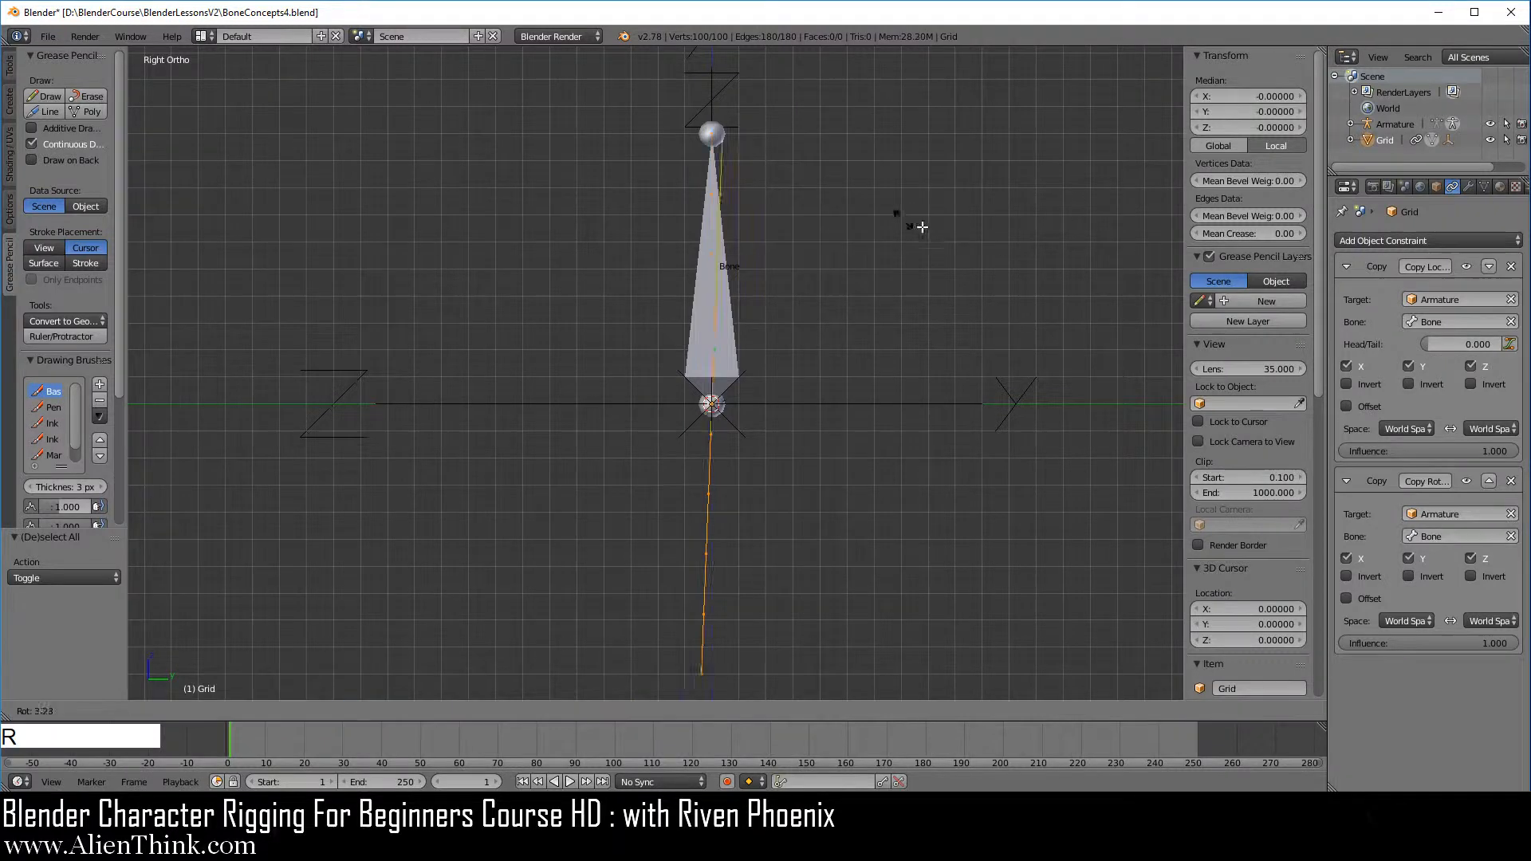
key("ctrl")
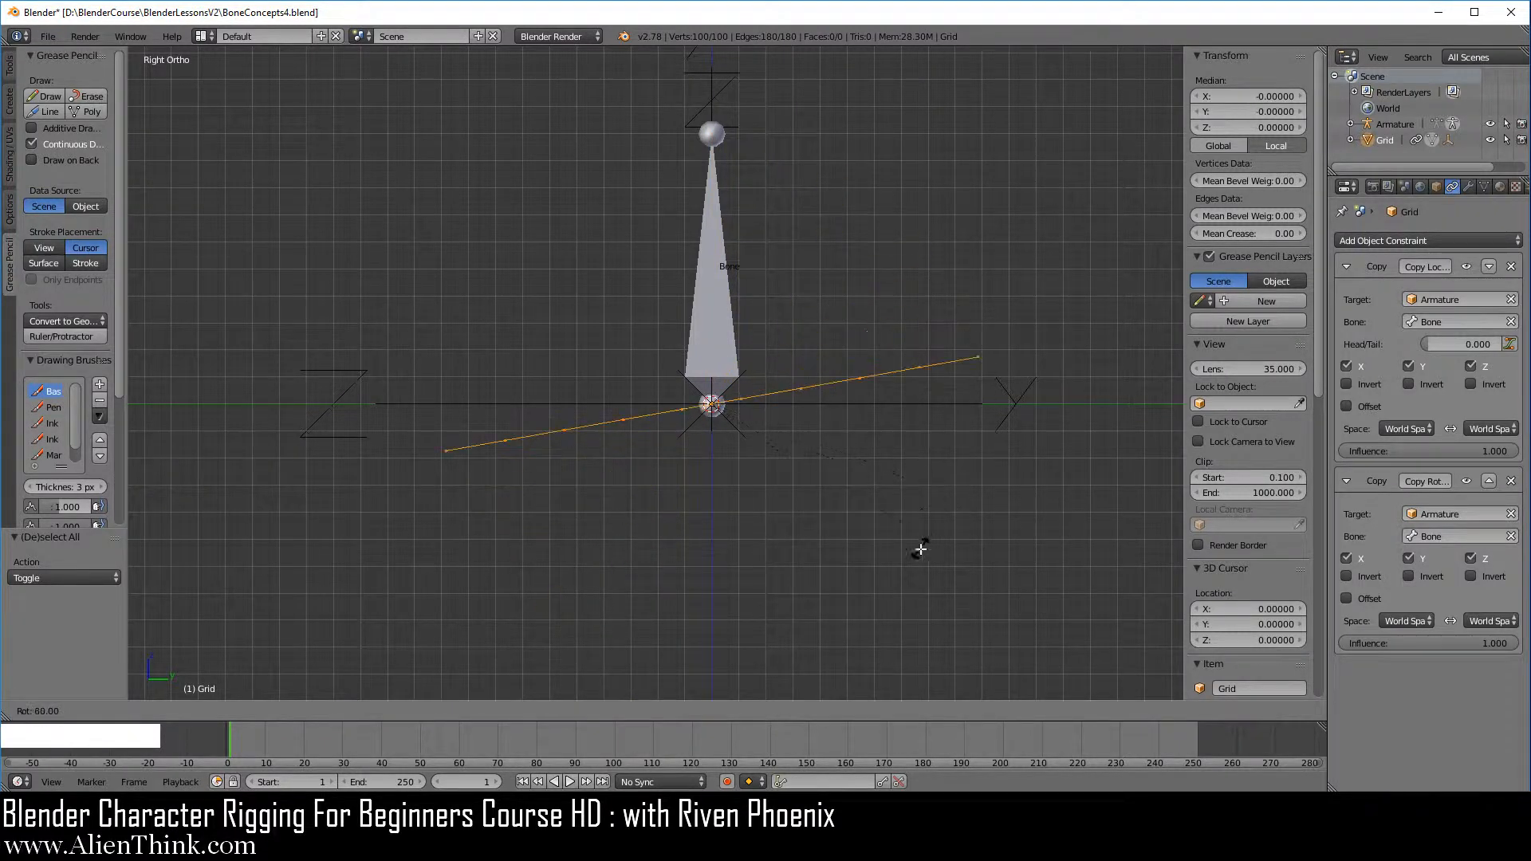
left_click(893, 571, "ctrl")
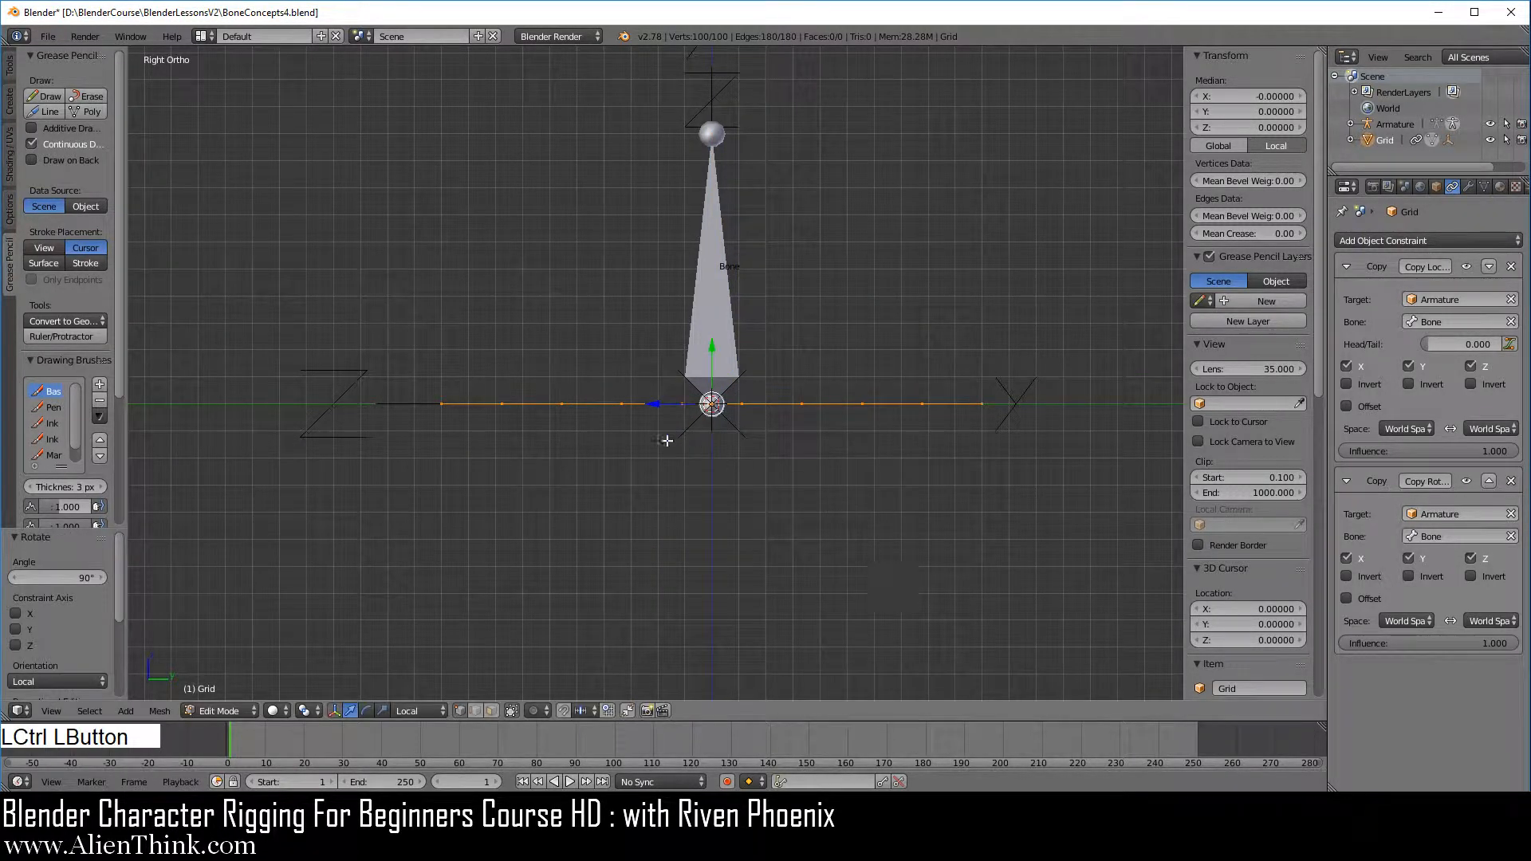
middle_click_drag(667, 440, 756, 510)
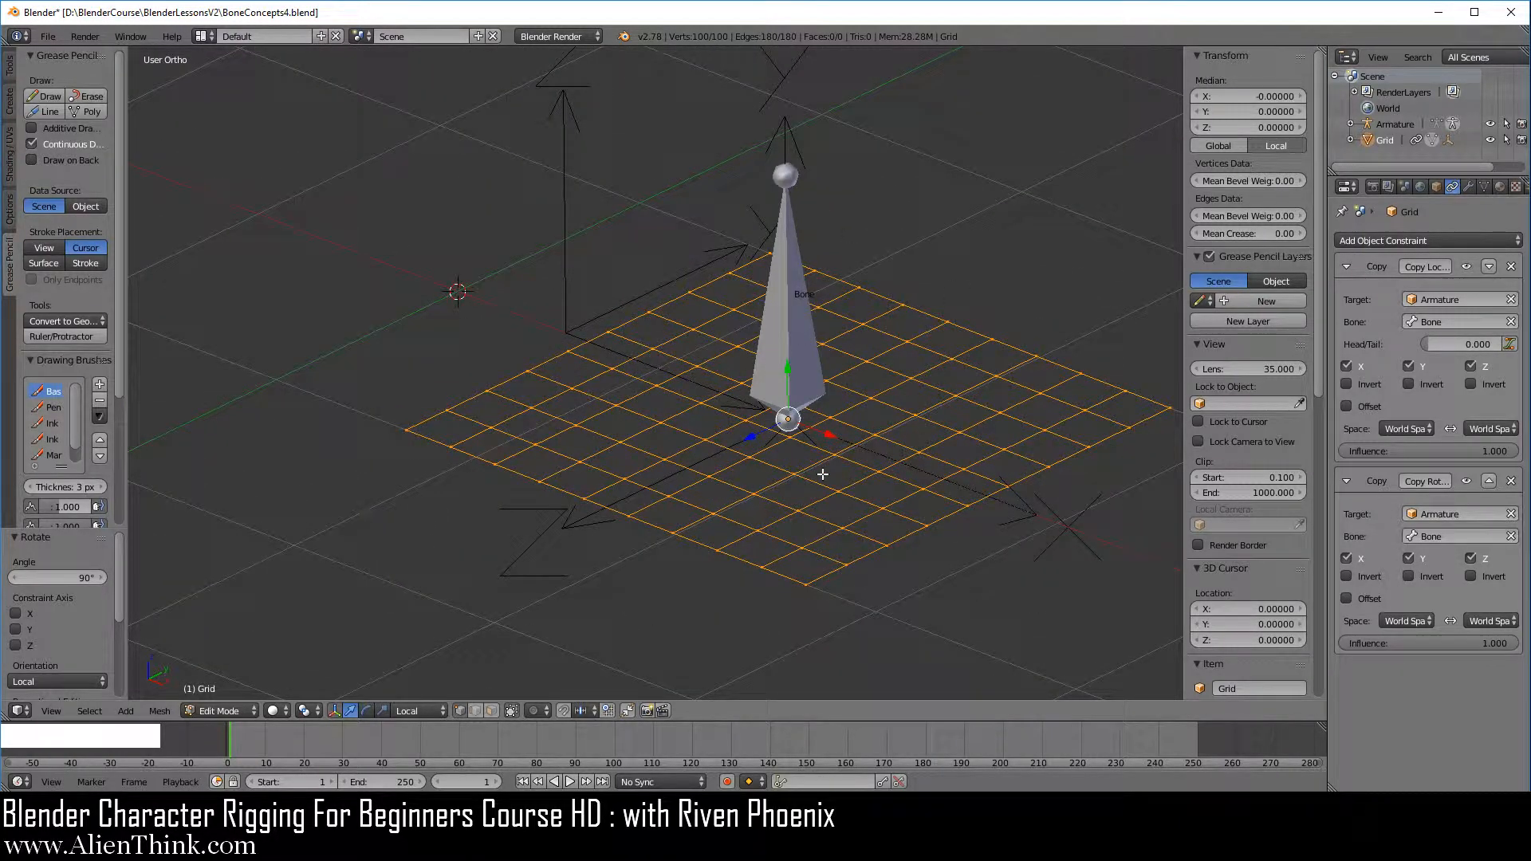
left_click(219, 711)
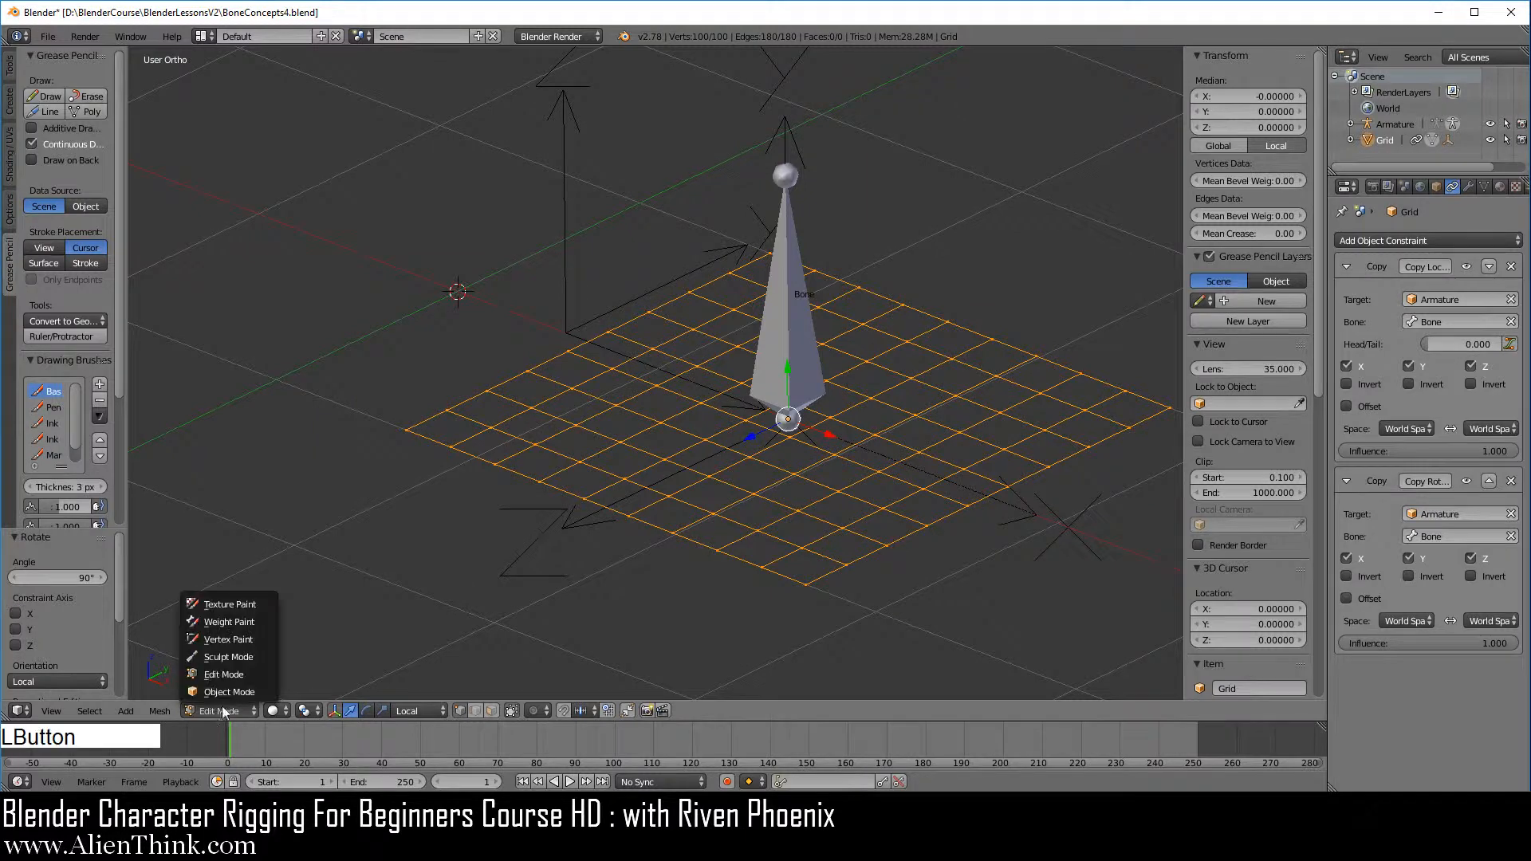
left_click(227, 689)
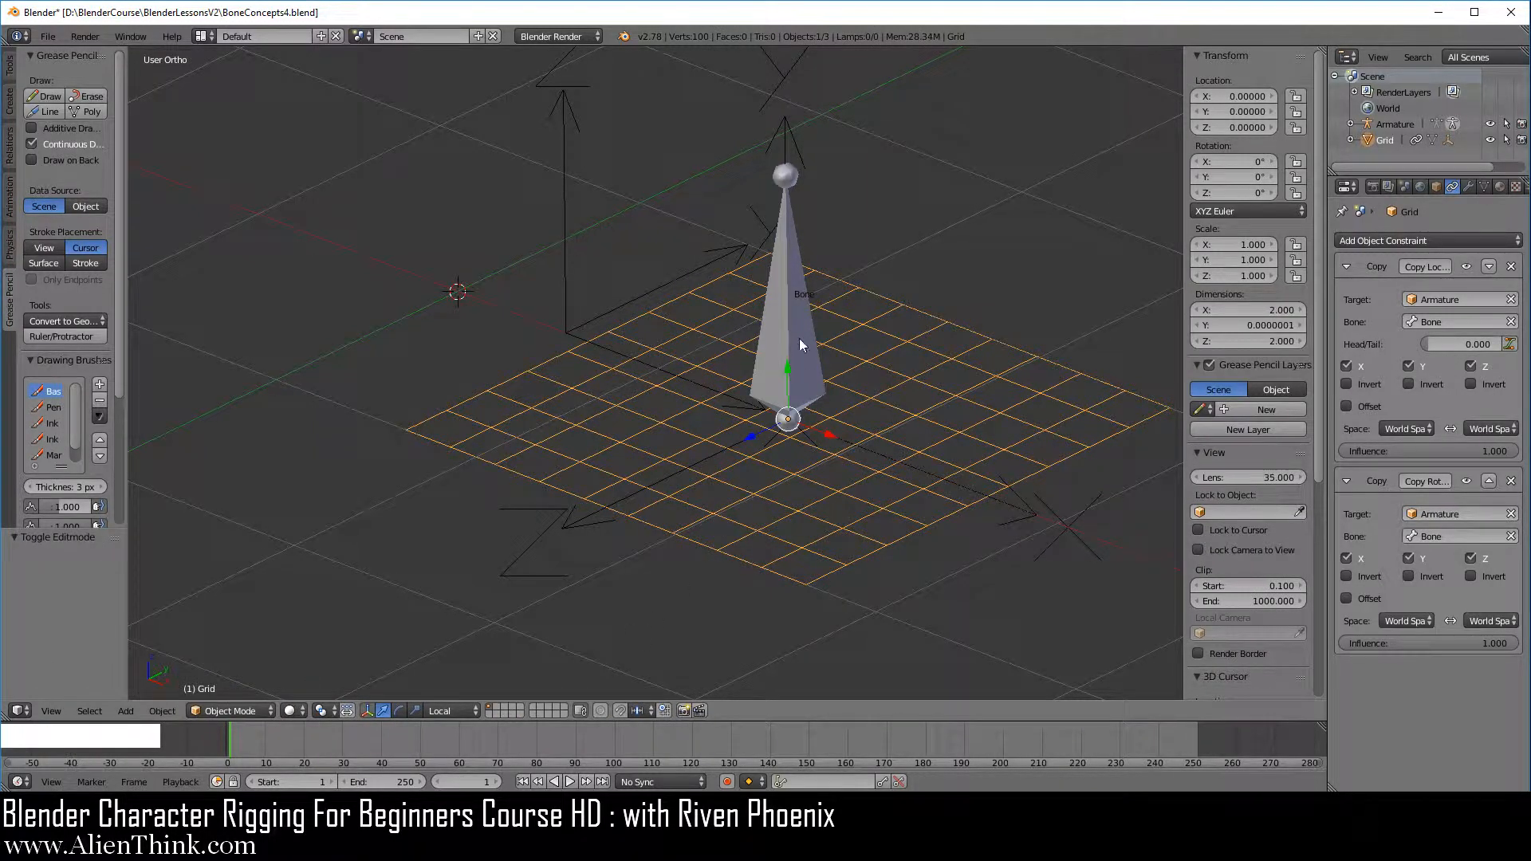
Test the grid's constraints by freely rotating the bone in Pose Mode, then cancel the rotation
right_click(799, 298)
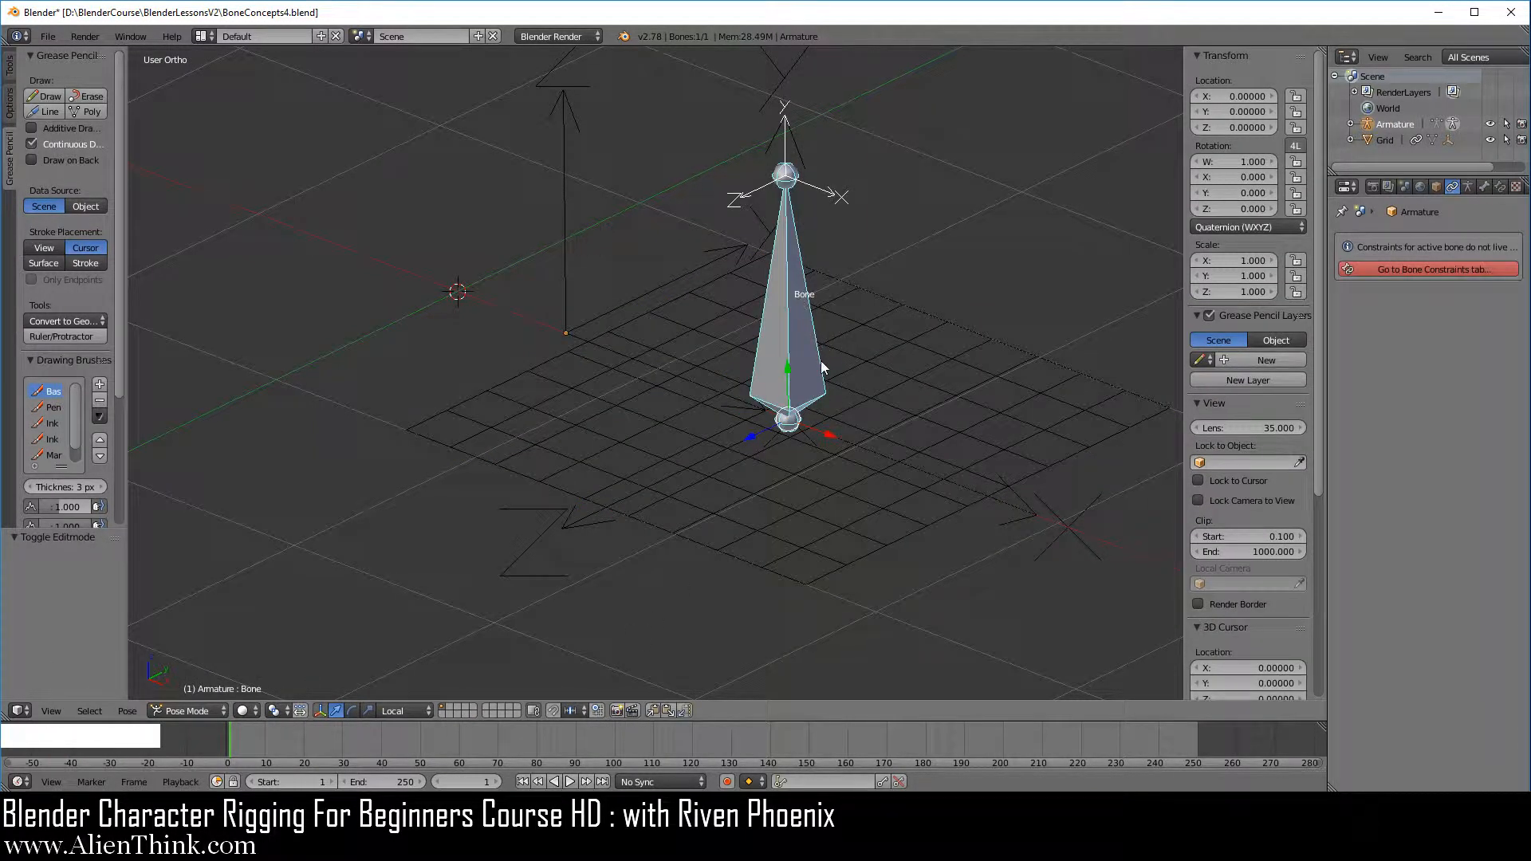
key("r")
key("r")
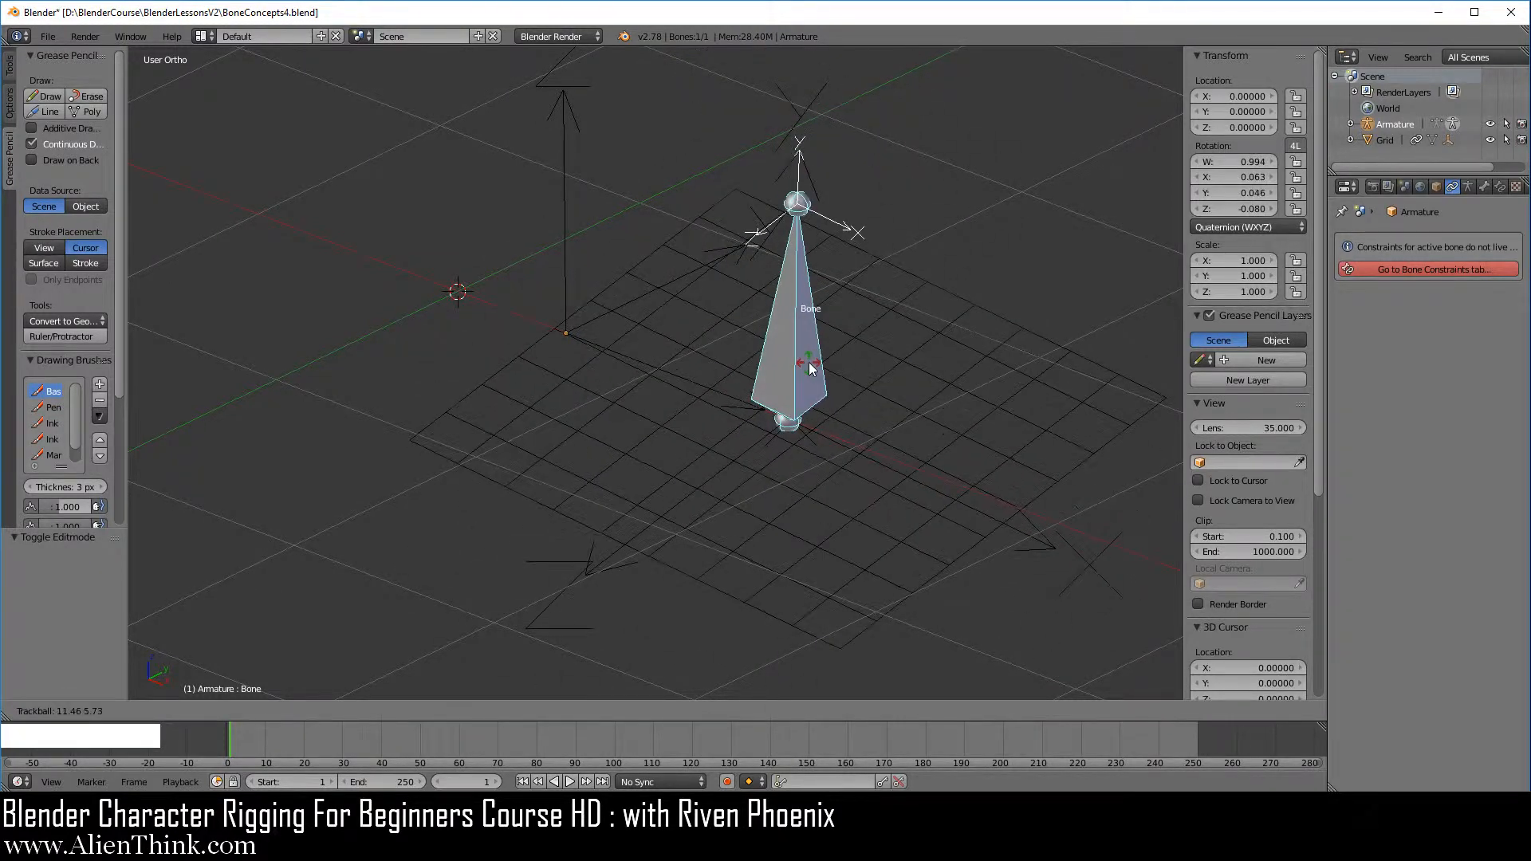
right_click(809, 367)
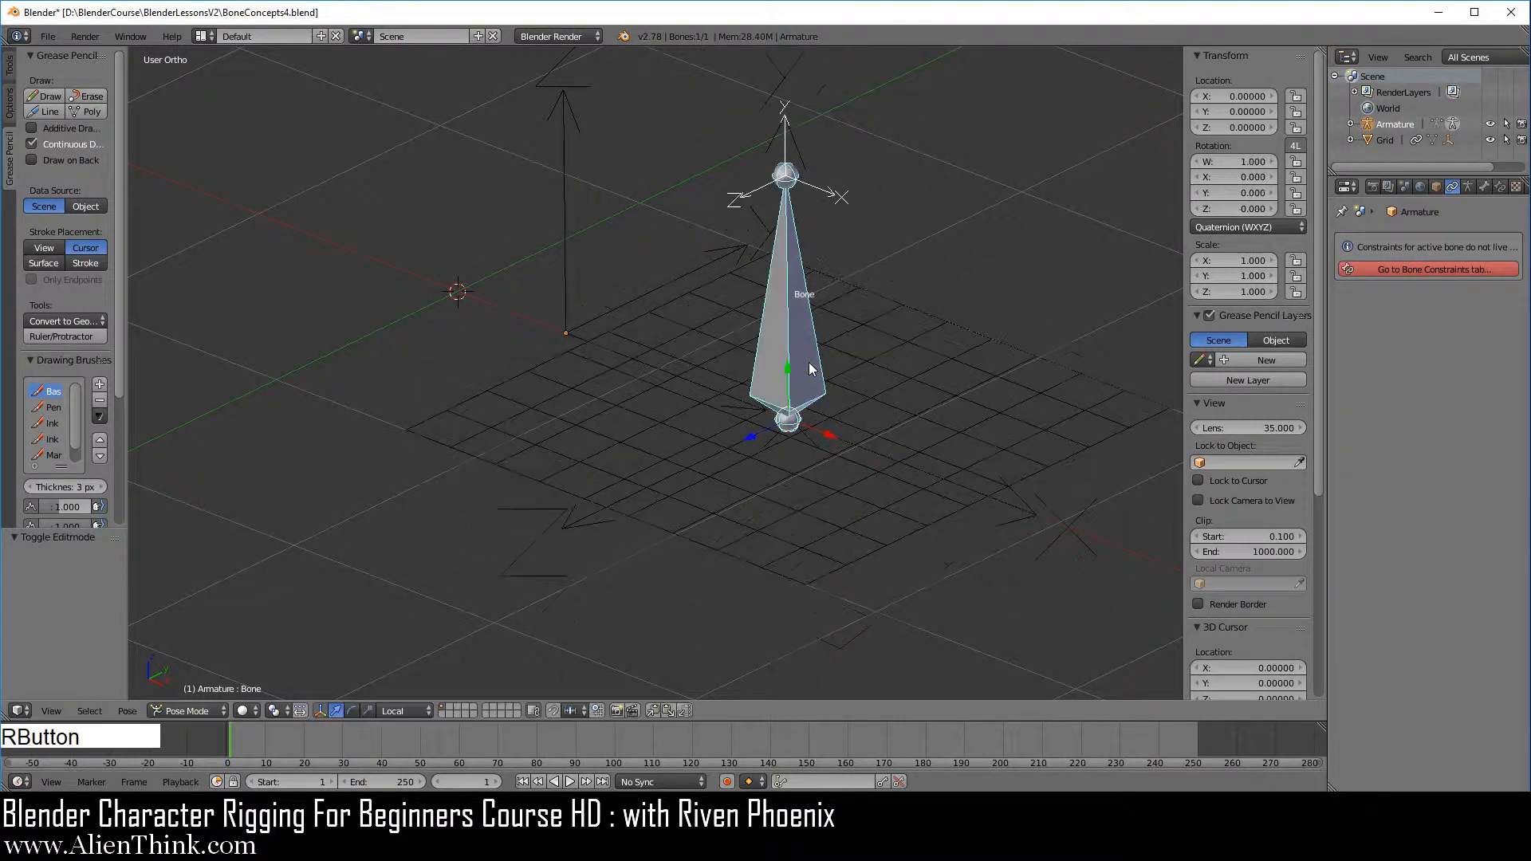
Select the arrows empty and compare its axes with the bone and the grid
right_click(582, 520)
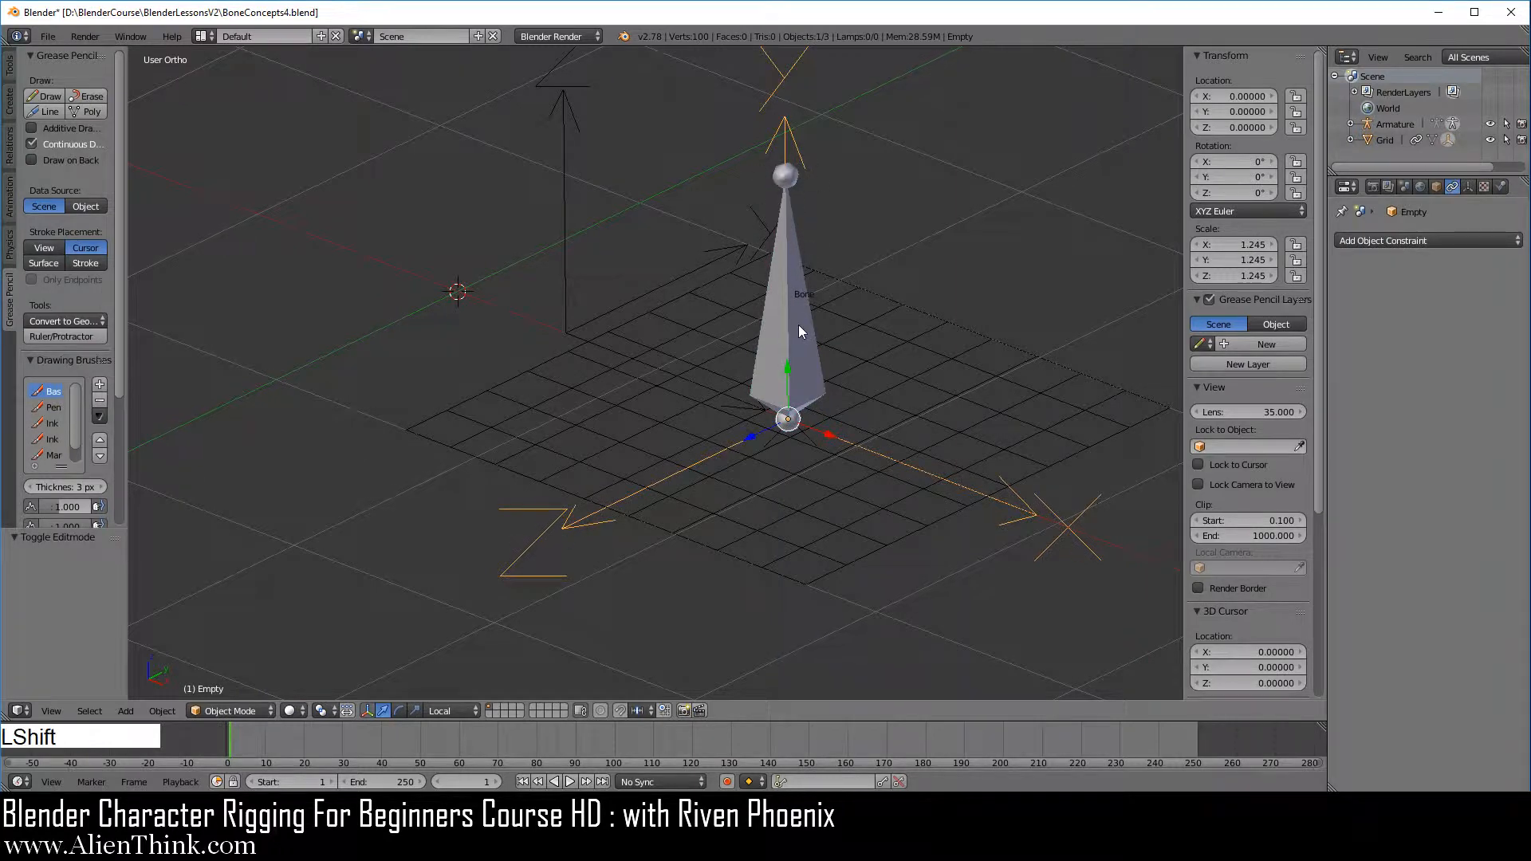
middle_click_drag(797, 323, 725, 308, "shift")
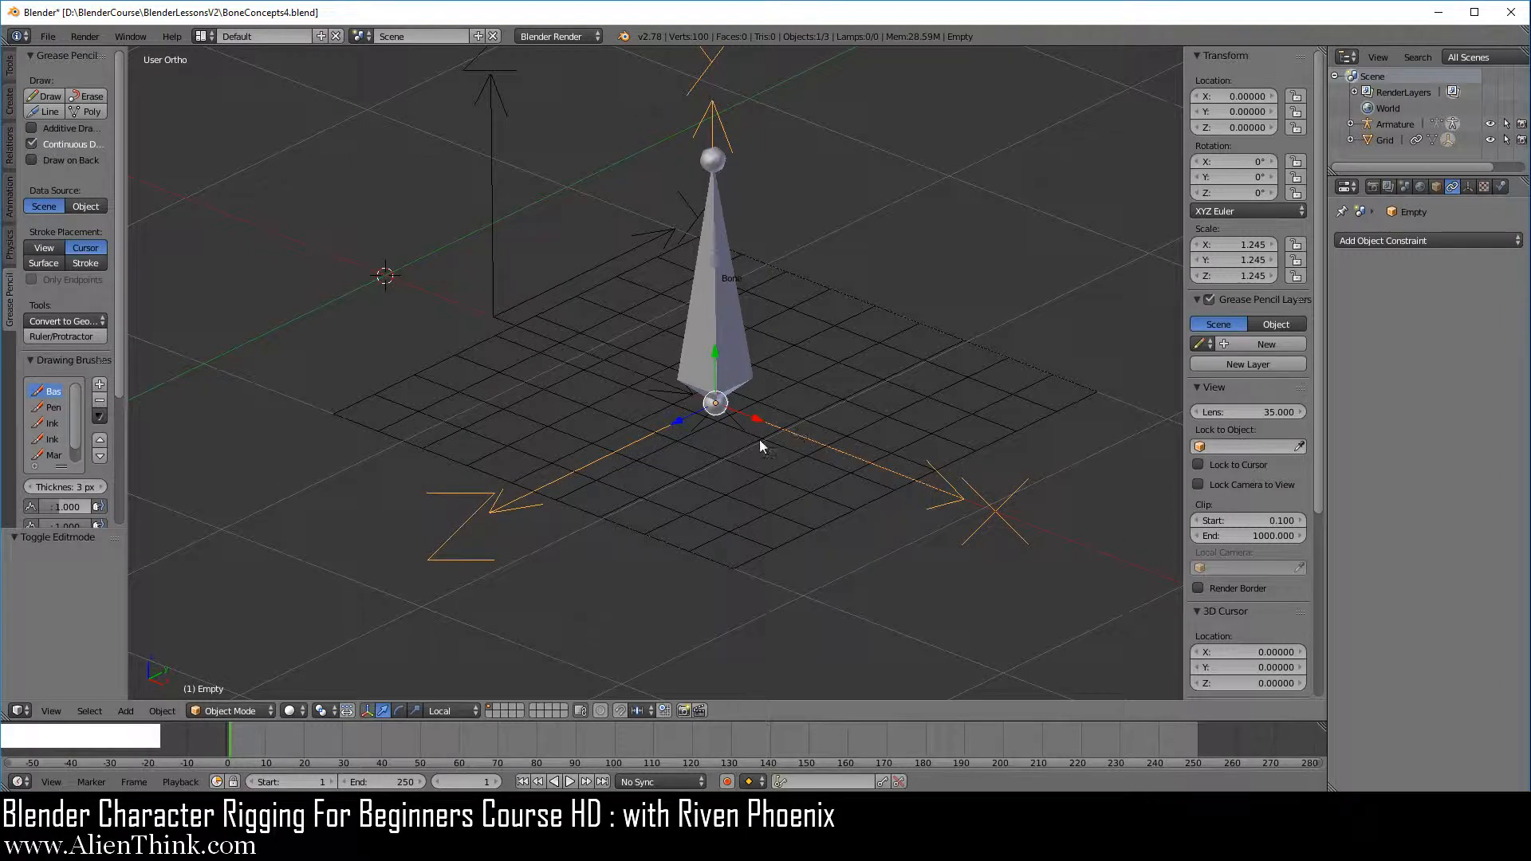
middle_click_drag(764, 469, 676, 412, "shift")
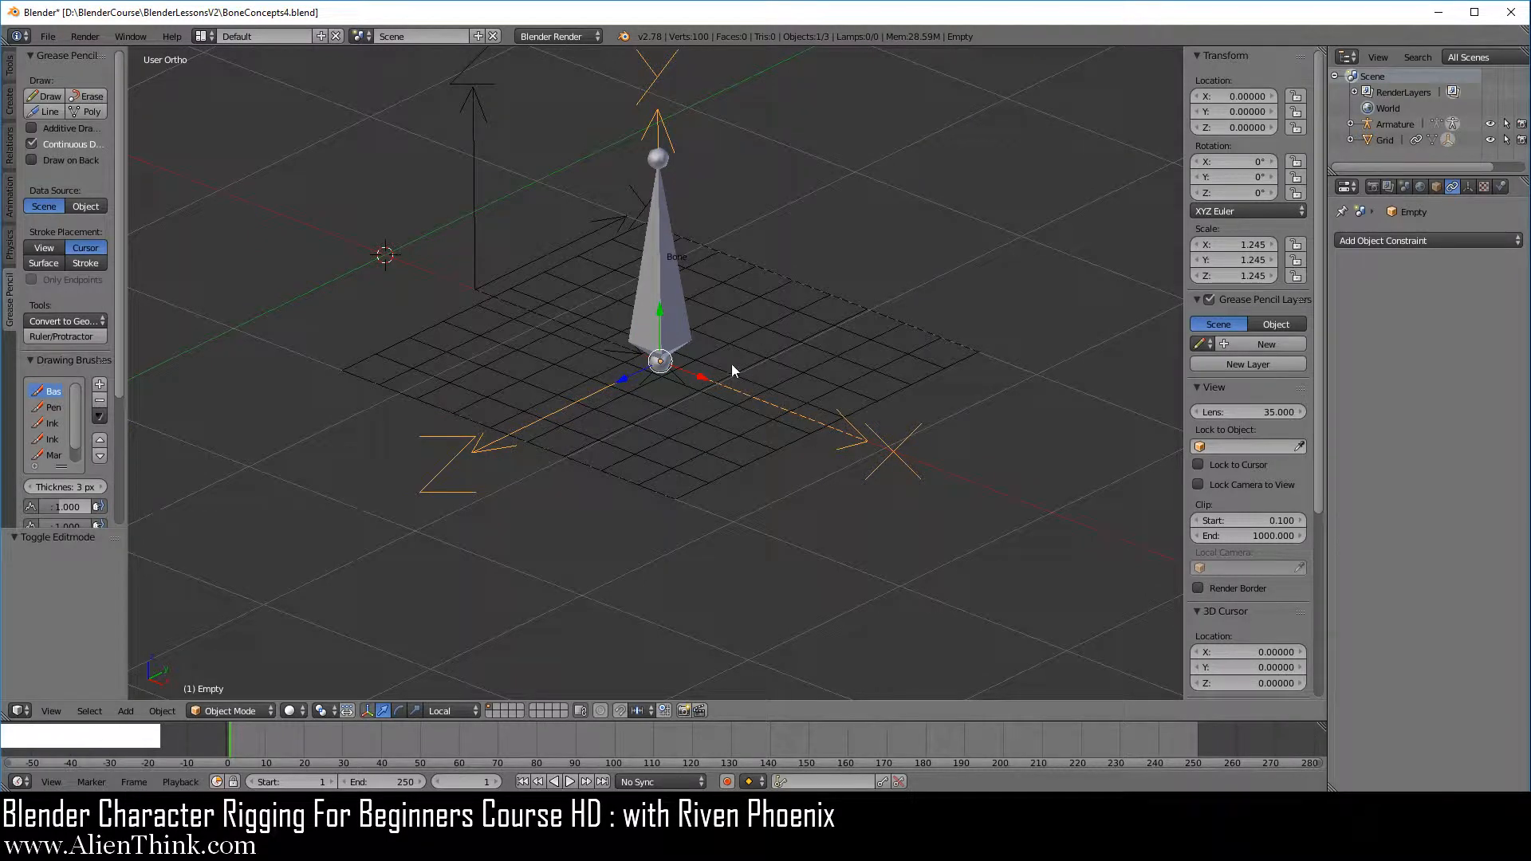
Duplicate the flat grid together with its arrows empty, leaving the copies in place over the originals
right_click(681, 439)
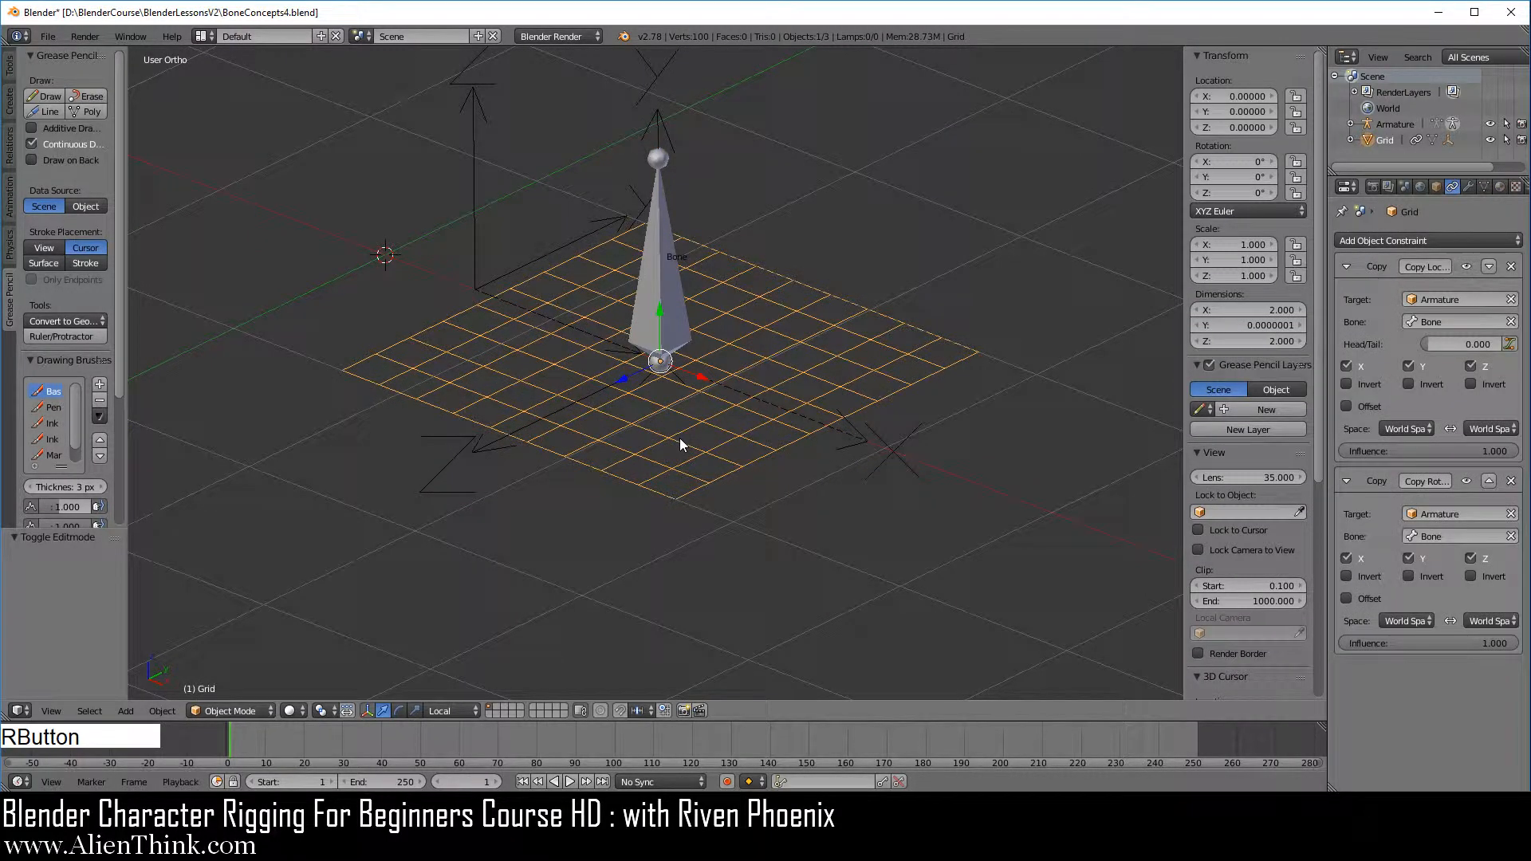
scroll(680, 438, "up", 2)
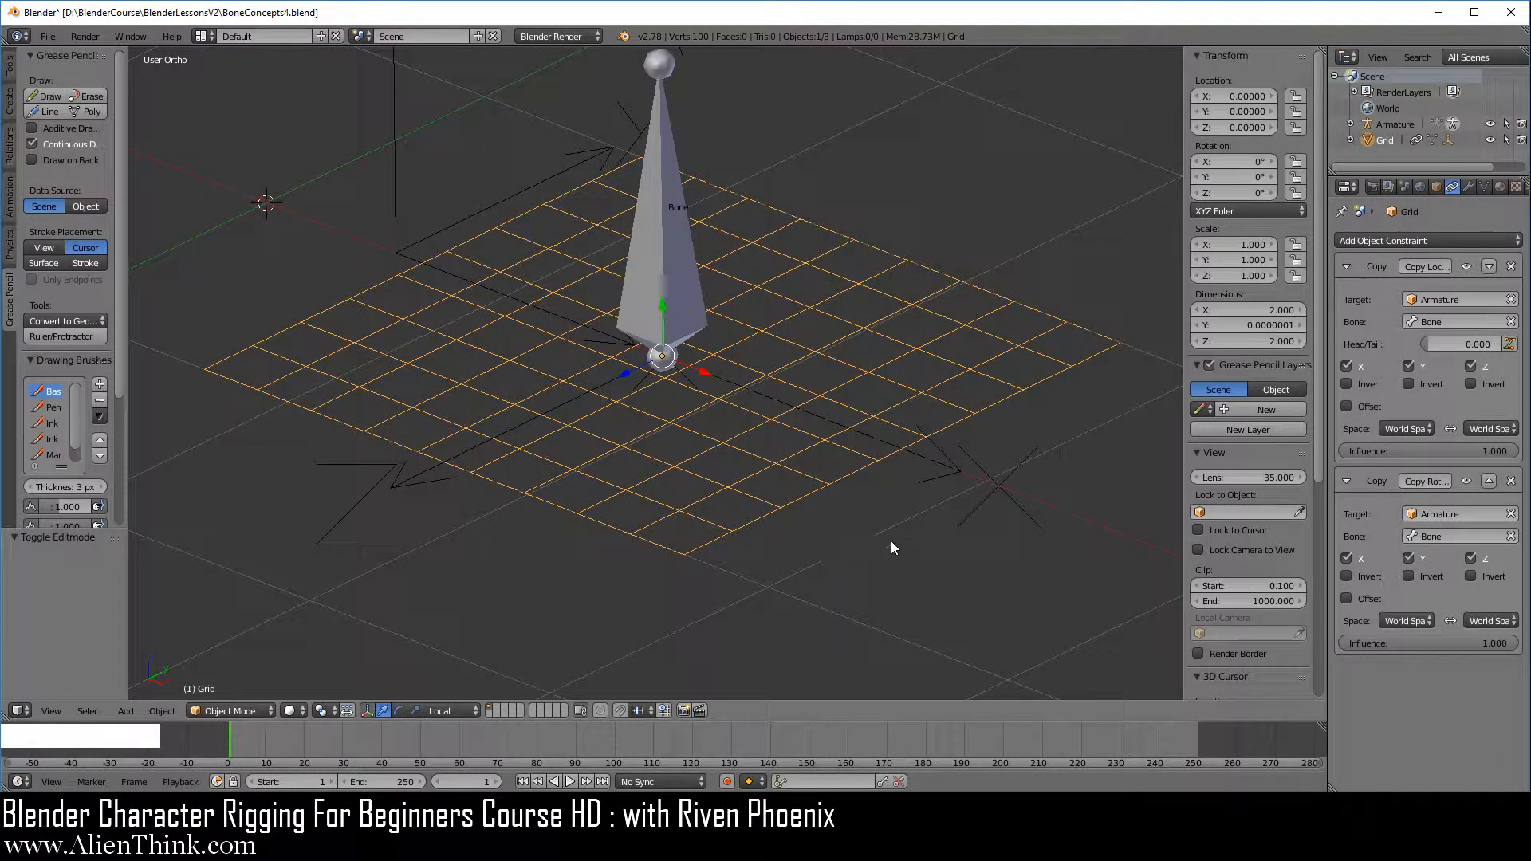
key("shift")
right_click(950, 459, "shift")
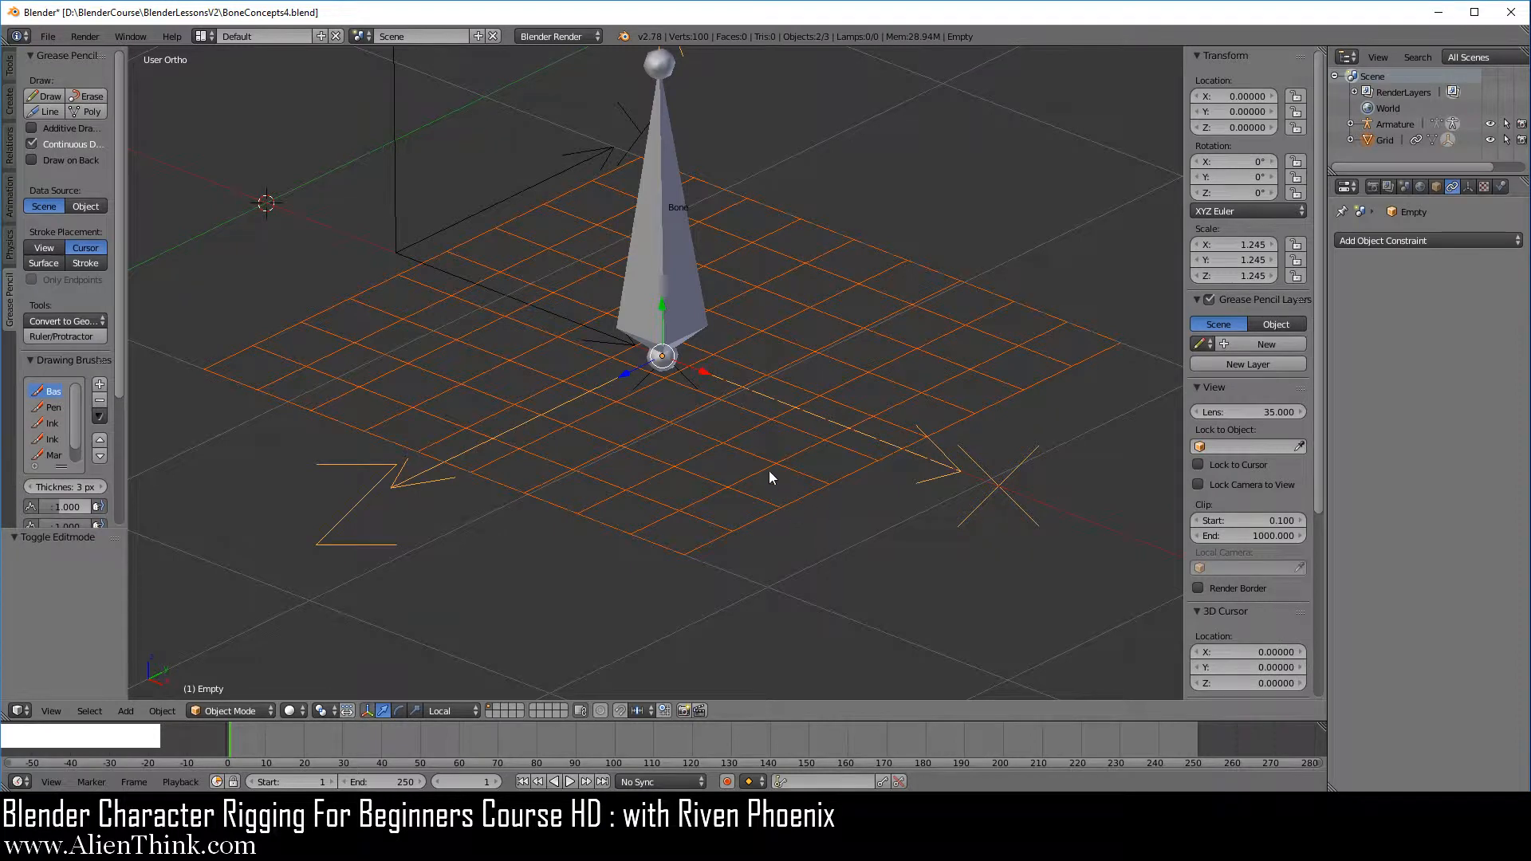
key("shift+d")
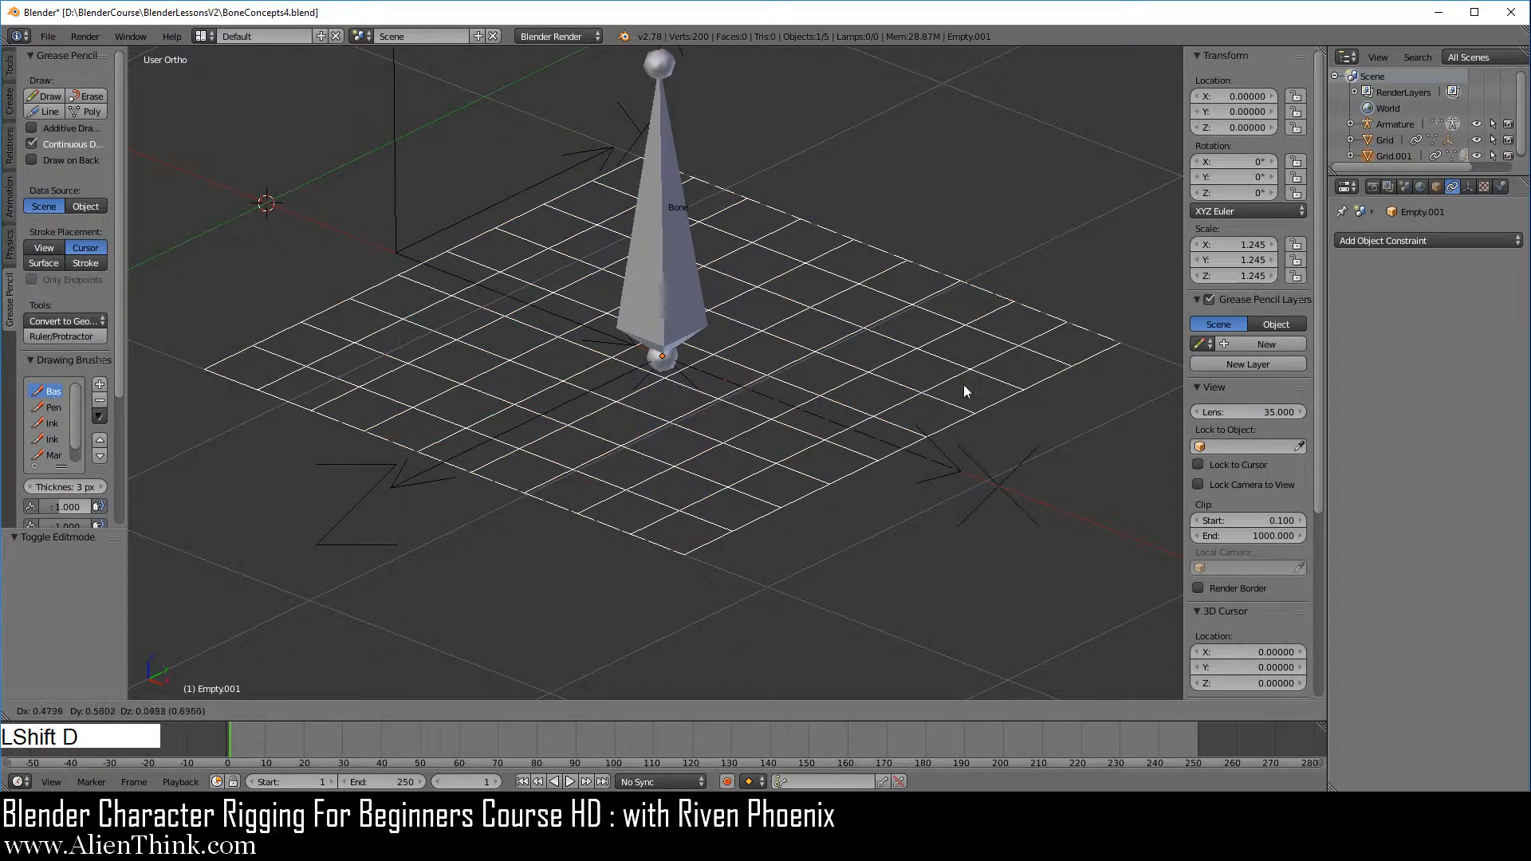
right_click(974, 349)
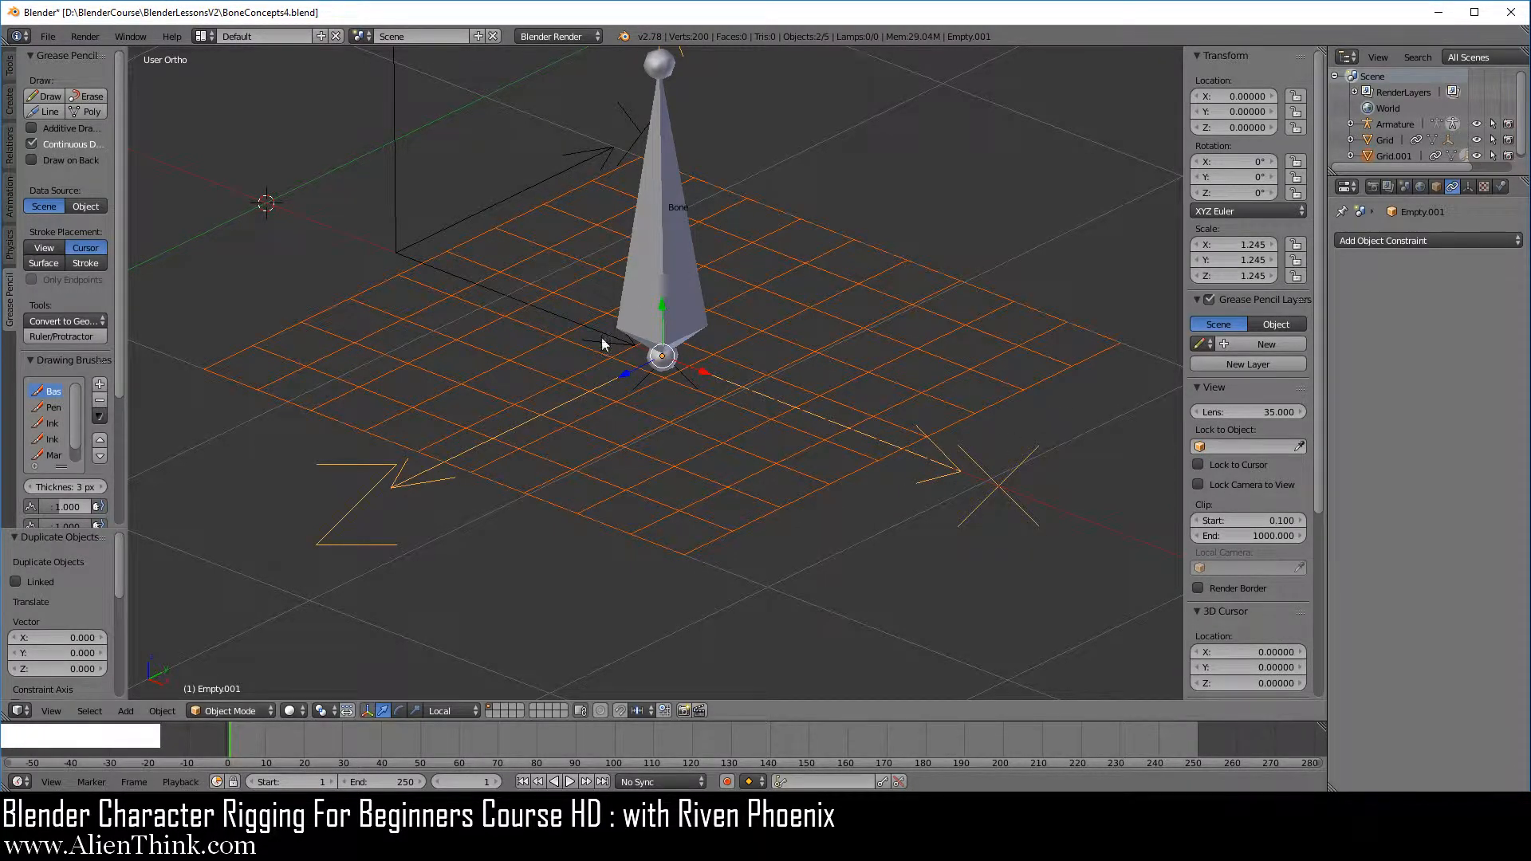
Disable the Copy Location and Copy Rotation constraints on the duplicated grid
right_click(870, 465)
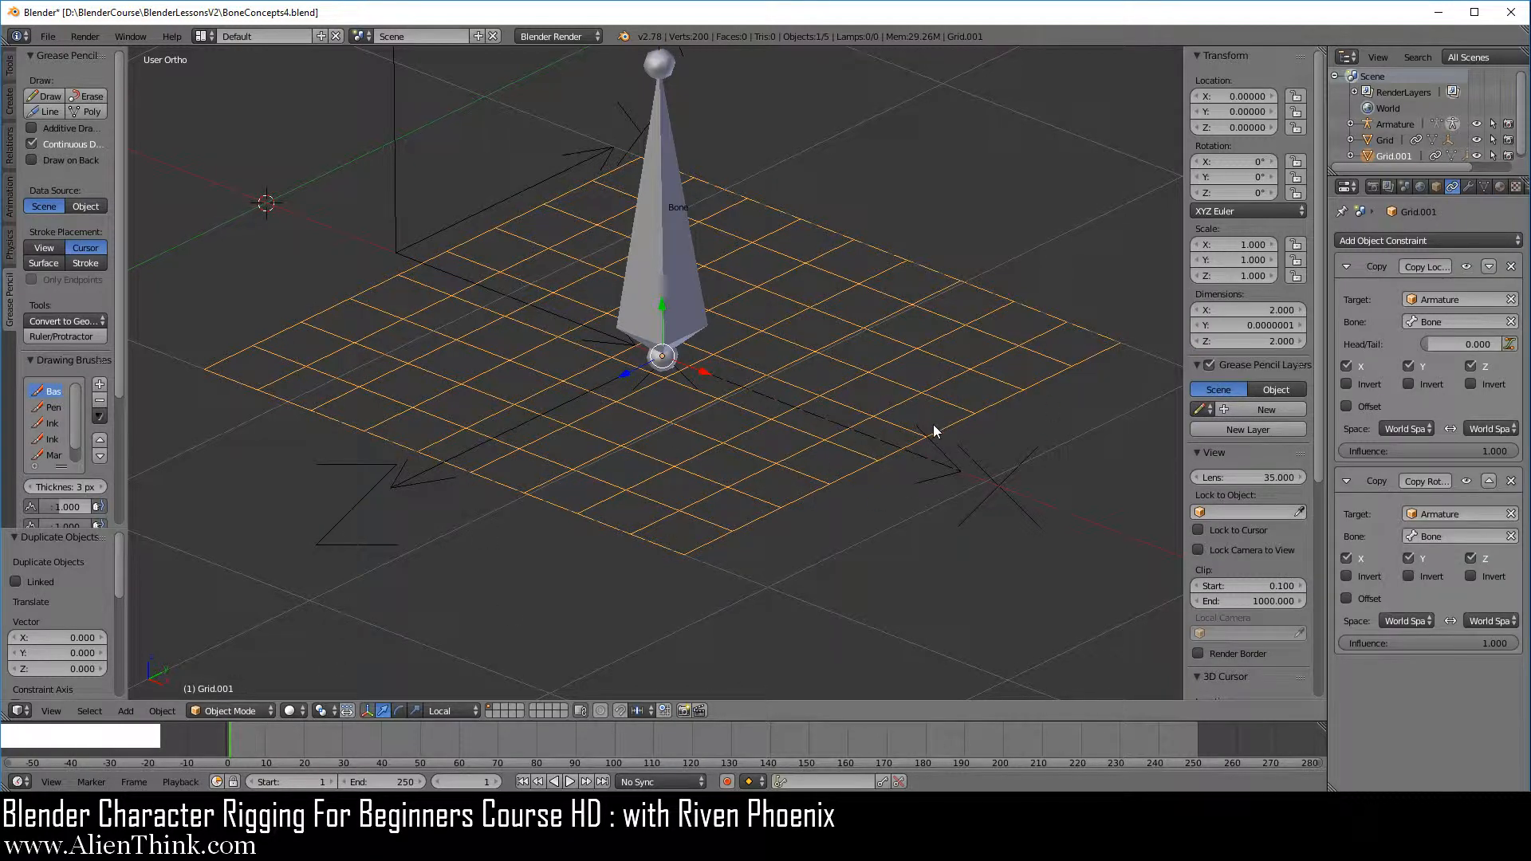
scroll(929, 428, "down", 2)
middle_click_drag(829, 463, 876, 481, "shift")
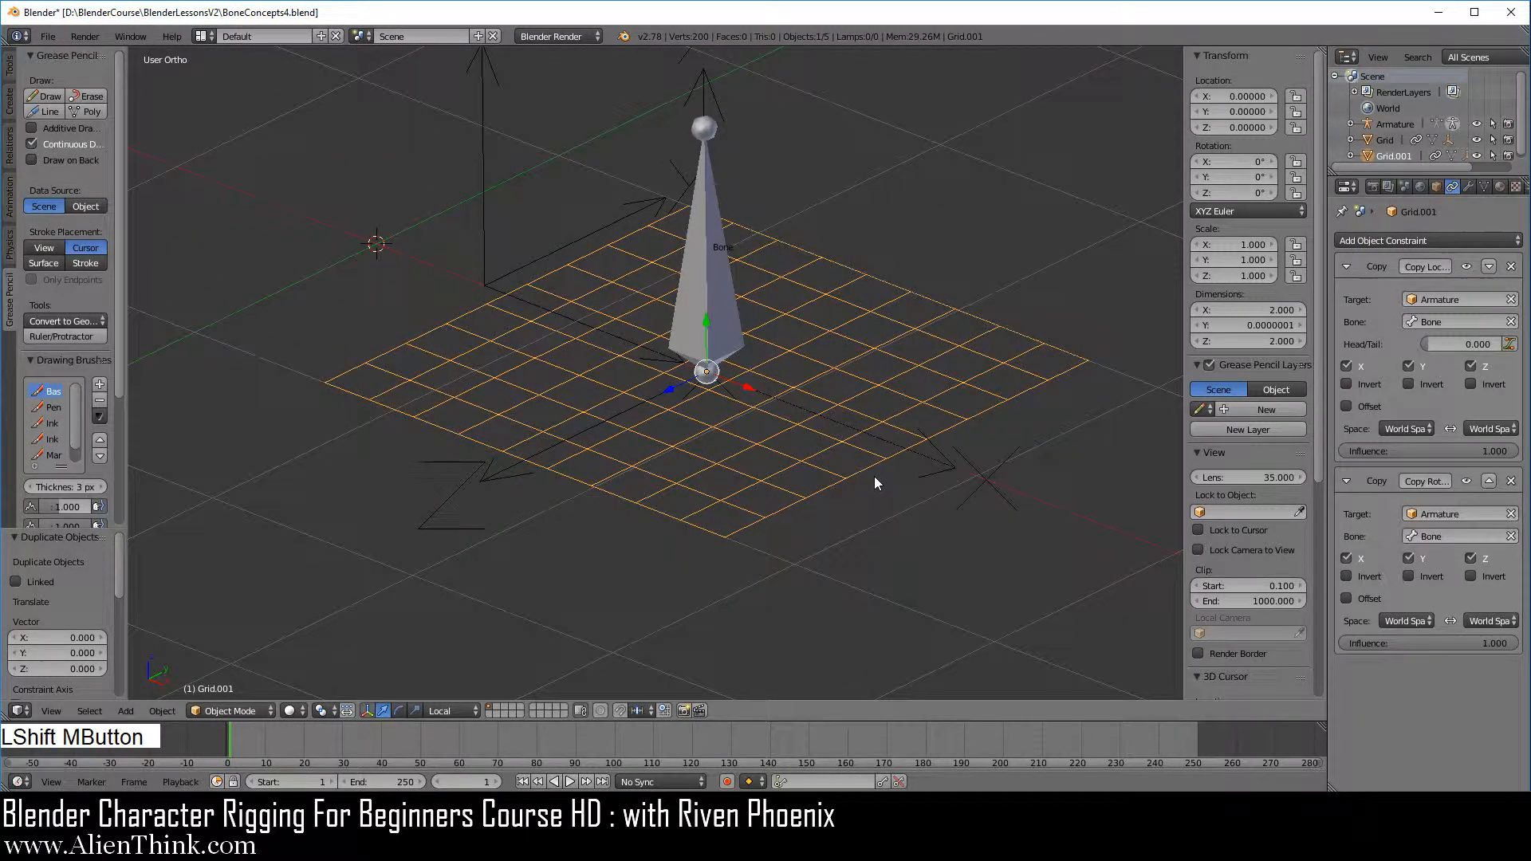
left_click(1466, 266)
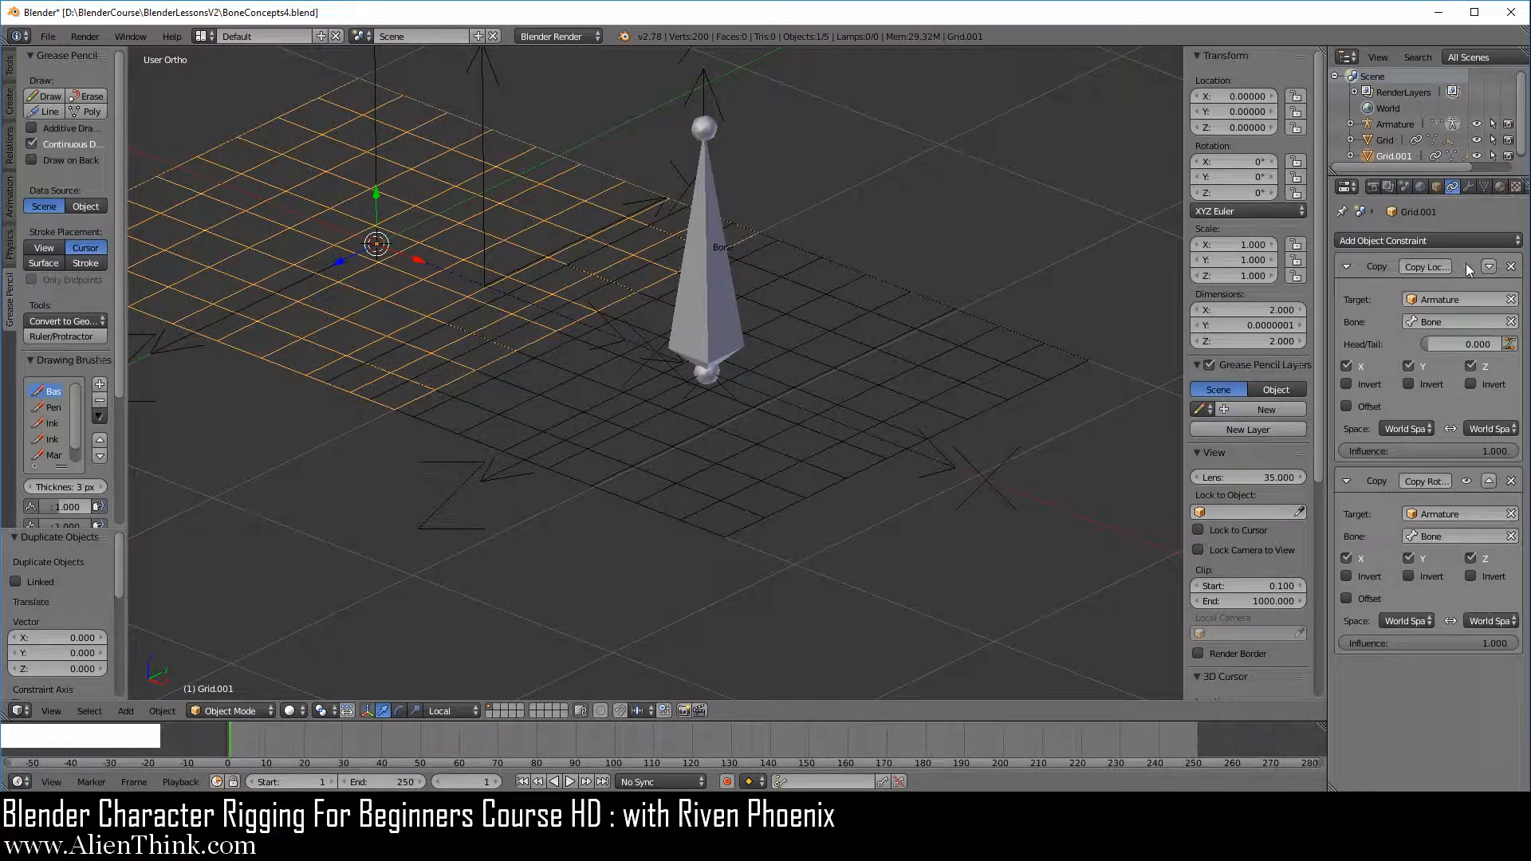
left_click(1466, 482)
middle_click_drag(558, 294, 573, 290, "shift")
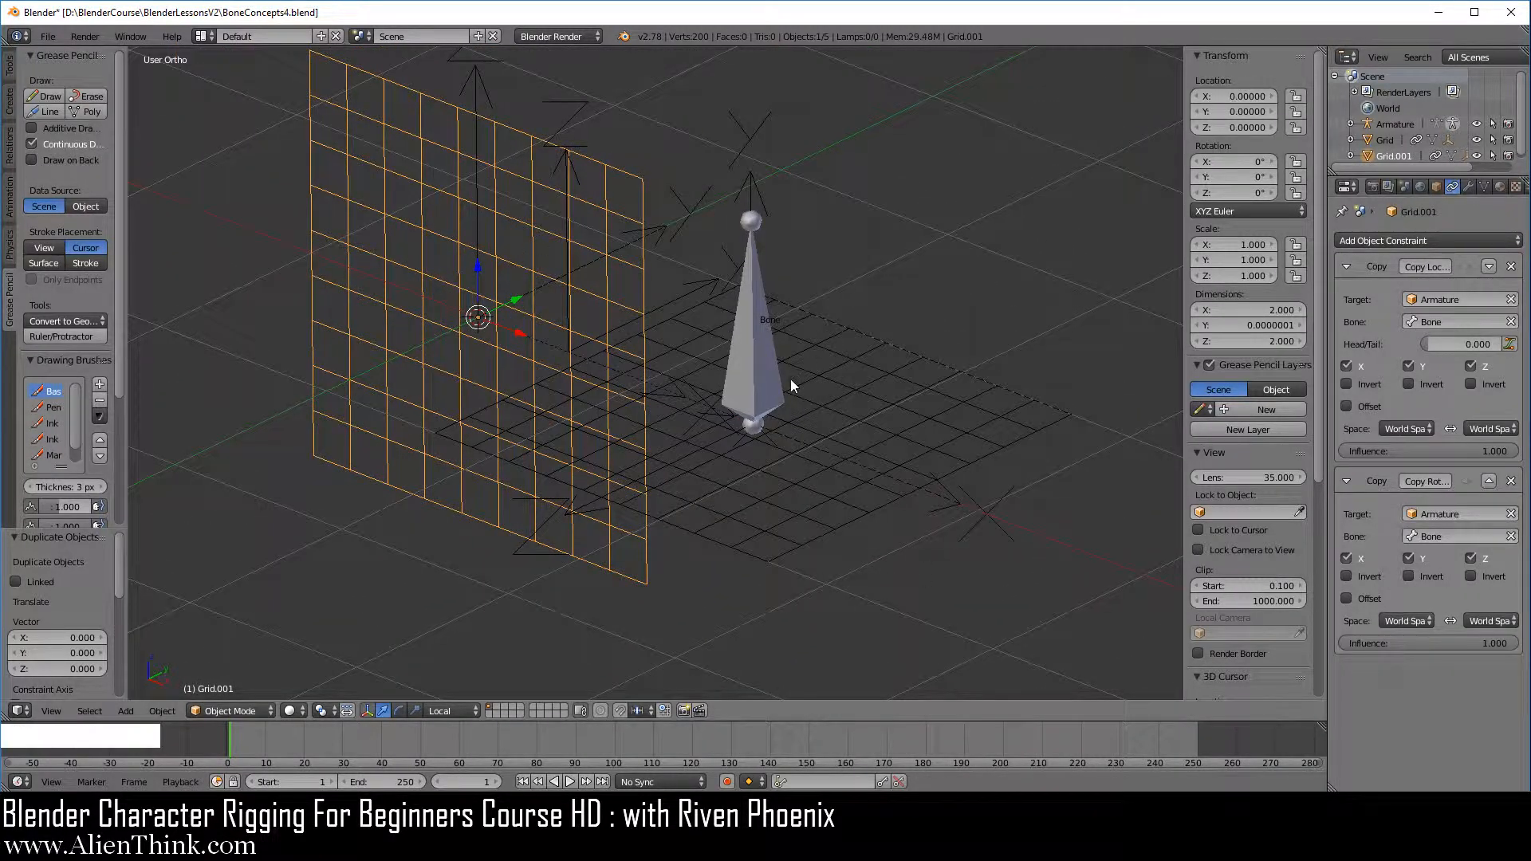
Duplicate the armature's bone in Edit Mode, move the copy about 2.77 units along X, and return to Object Mode
left_click(1389, 124)
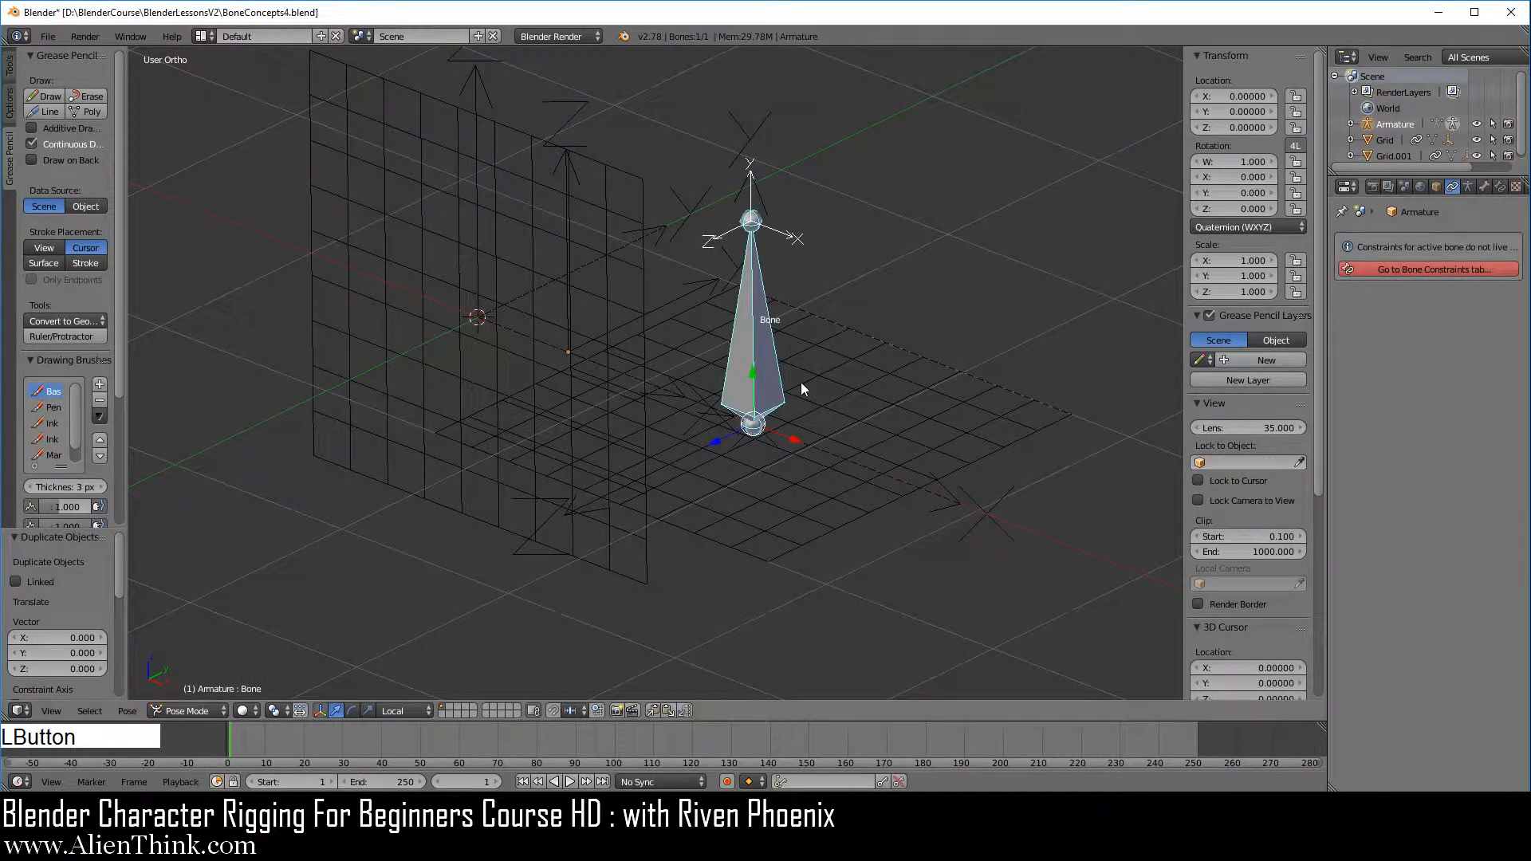
left_click(200, 702)
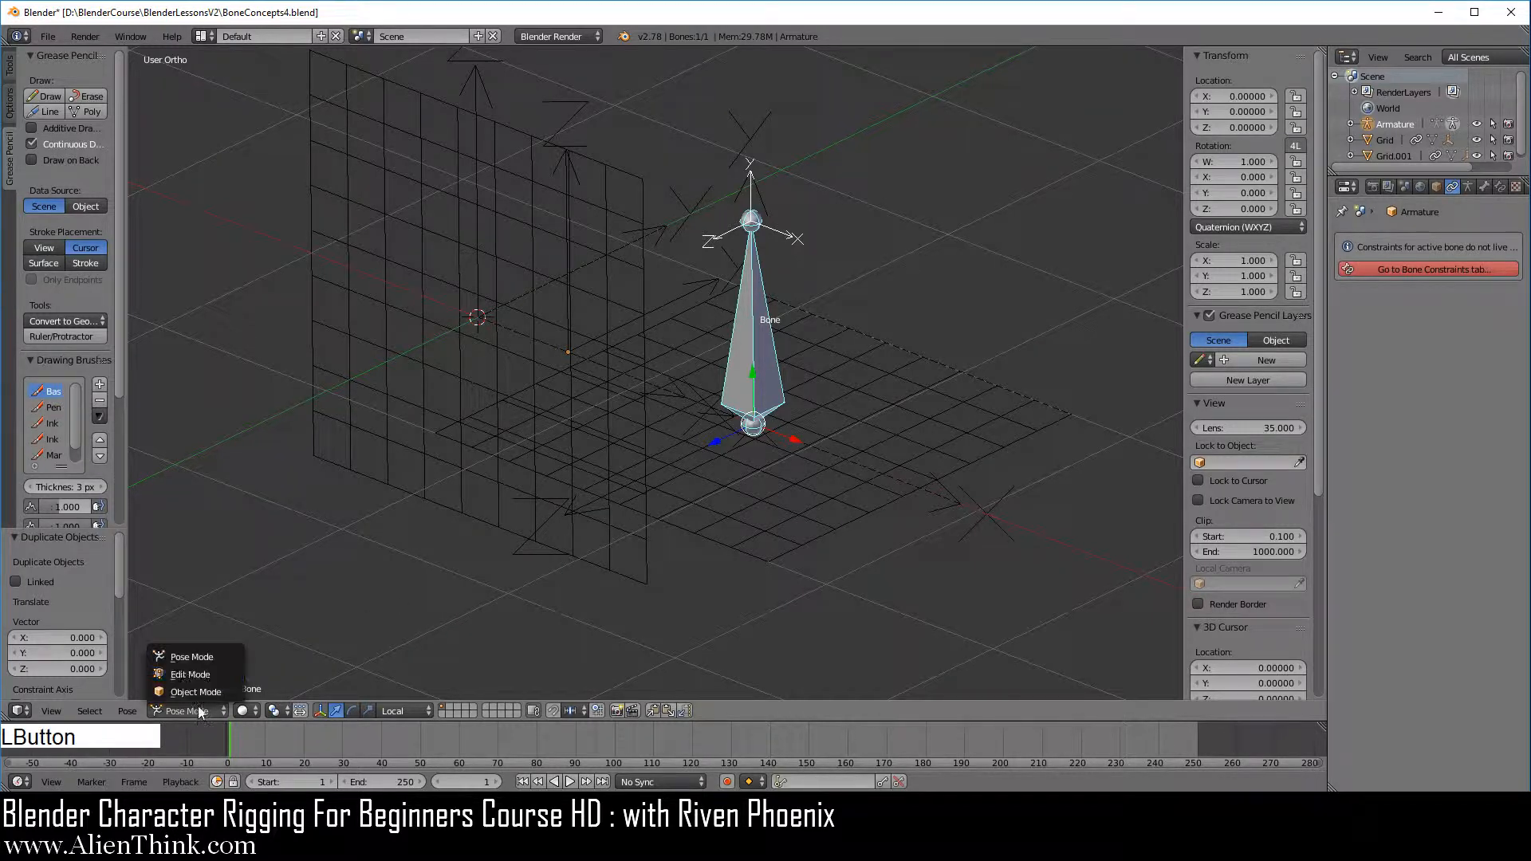
left_click(207, 667)
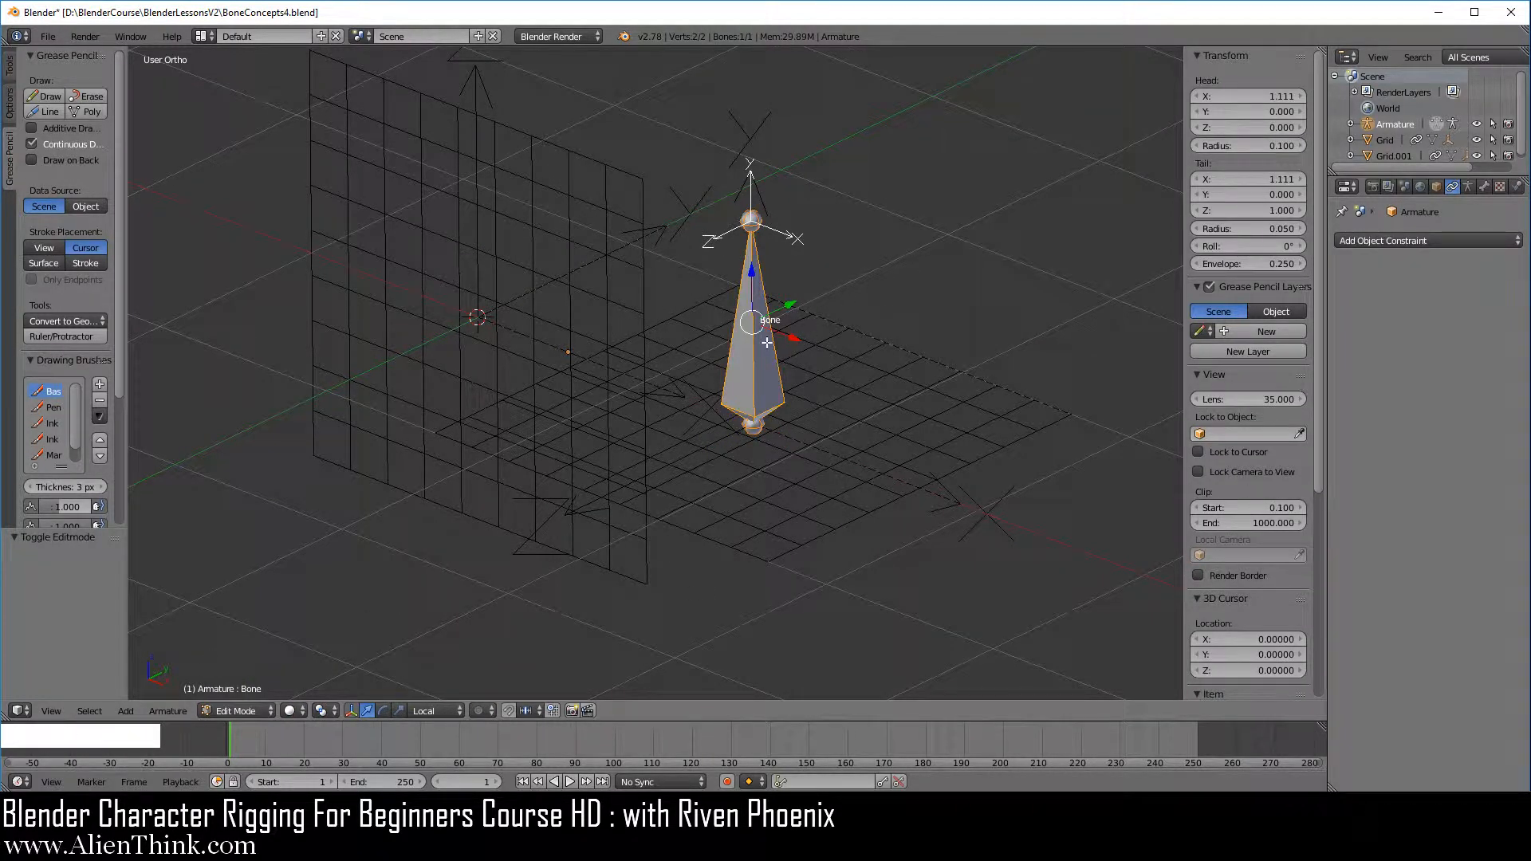
key("shift+d")
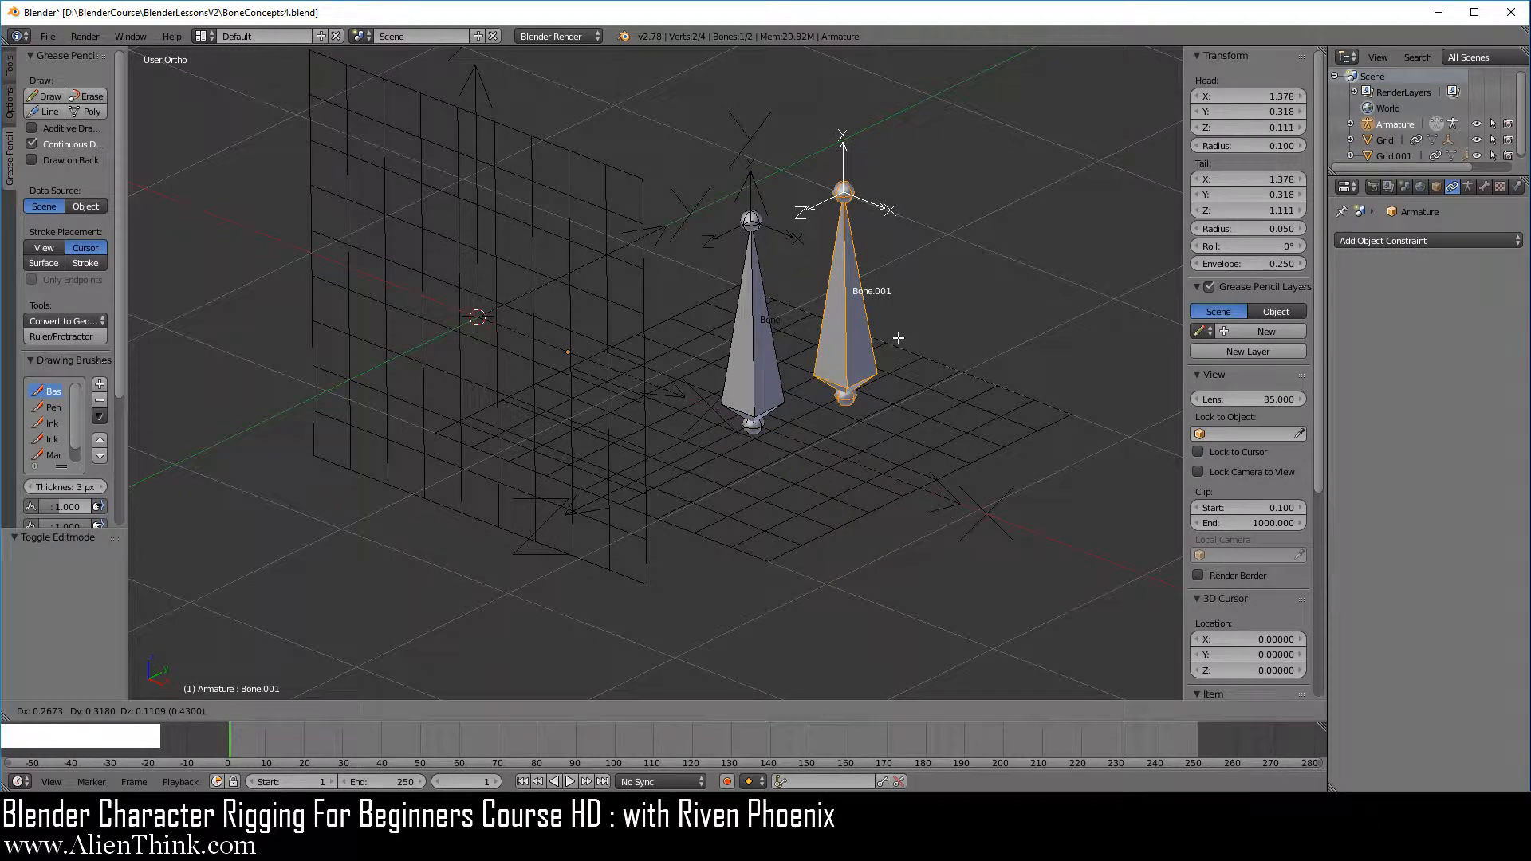
right_click(899, 338)
middle_click_drag(841, 427, 614, 299, "shift")
left_click_drag(603, 280, 954, 419)
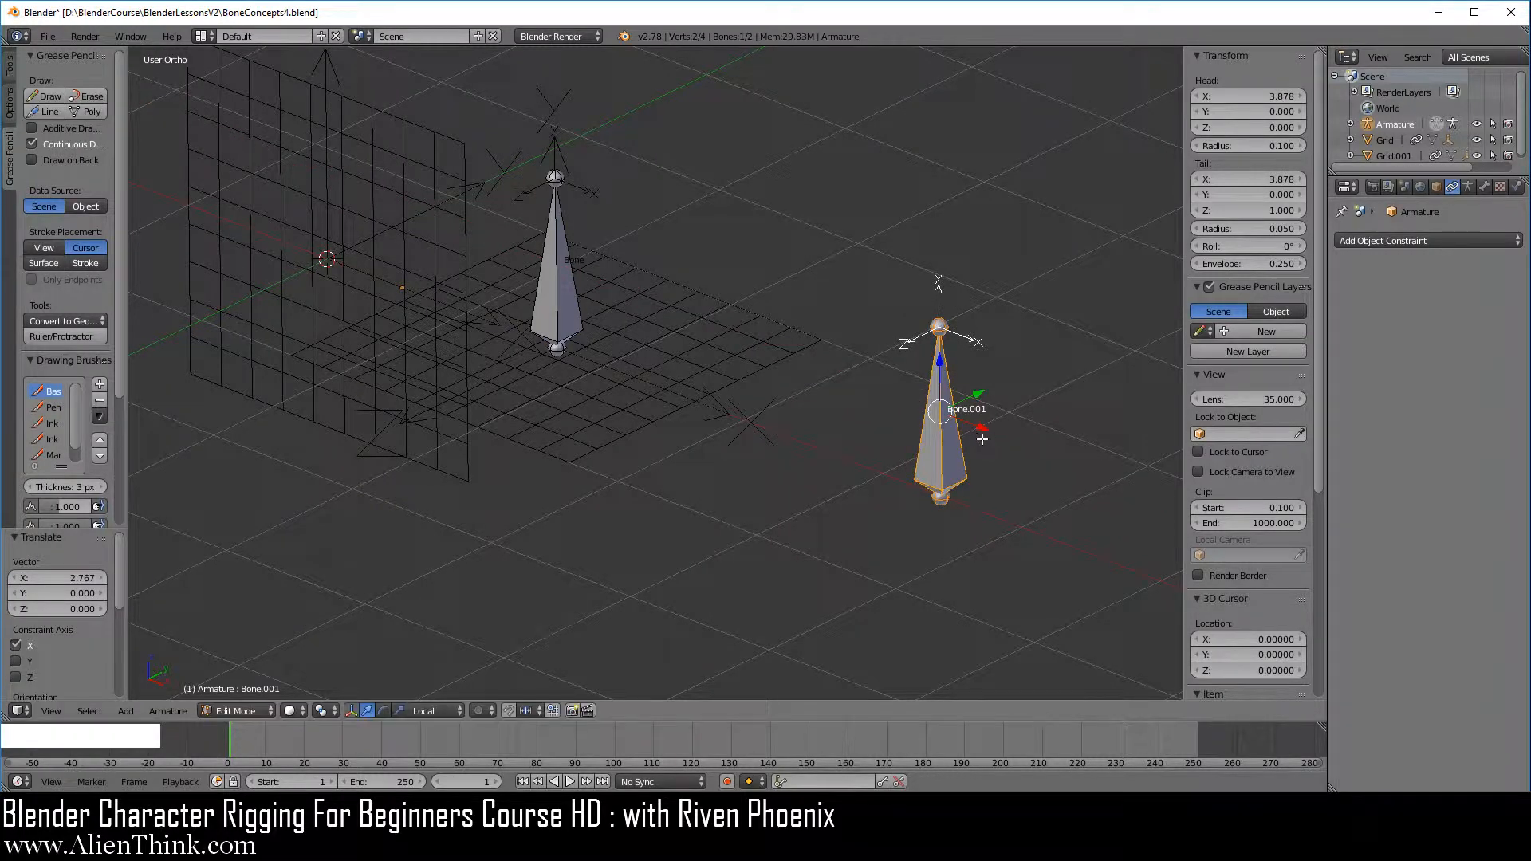
left_click(229, 713)
left_click(238, 696)
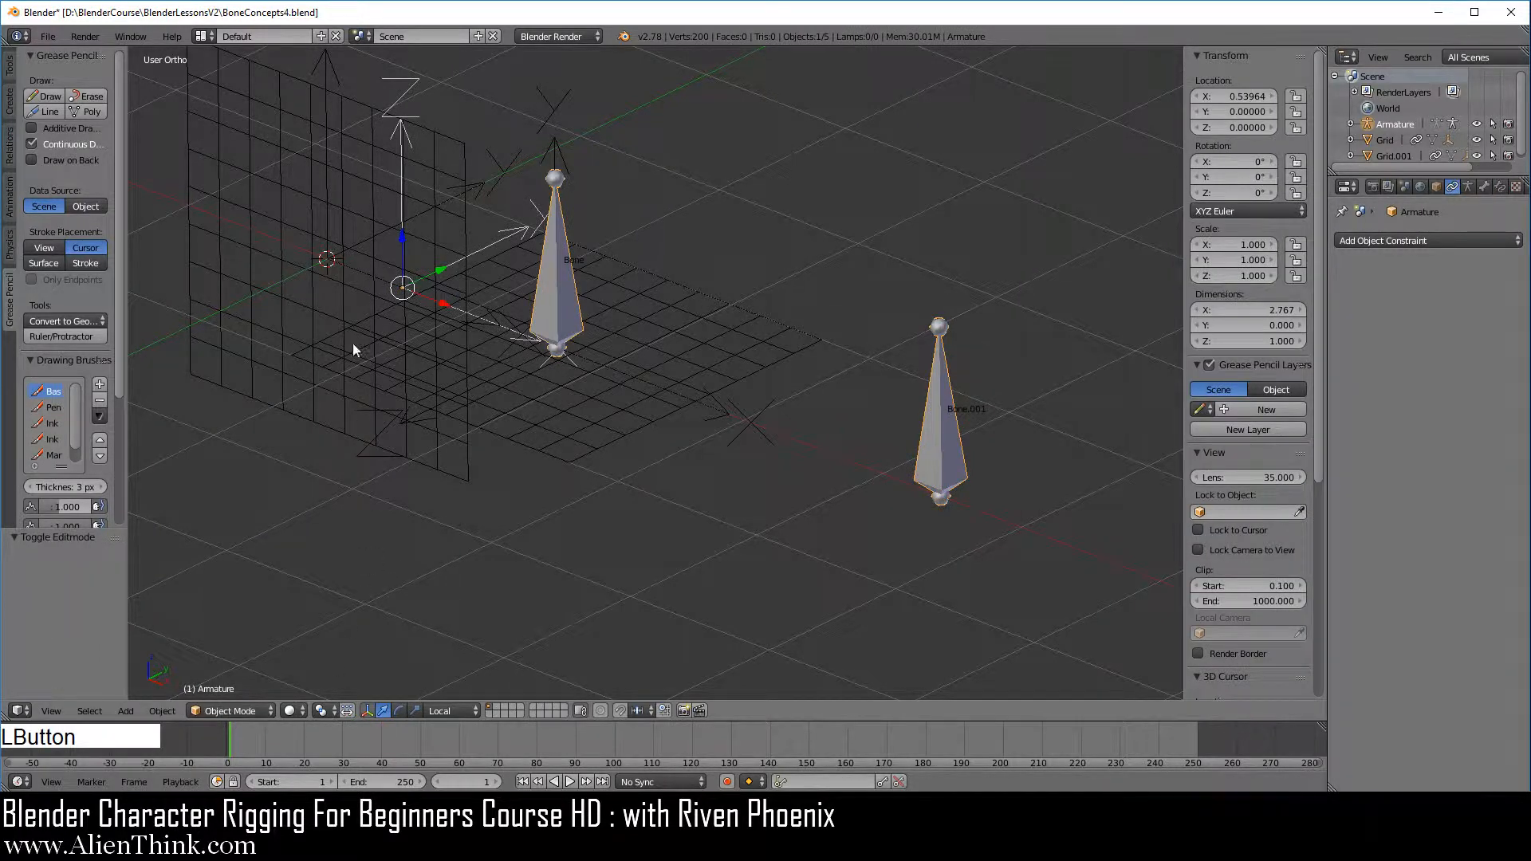
Retarget the duplicated grid's Copy Location and Copy Rotation constraints to Bone.001 and enable both again
right_click(280, 191)
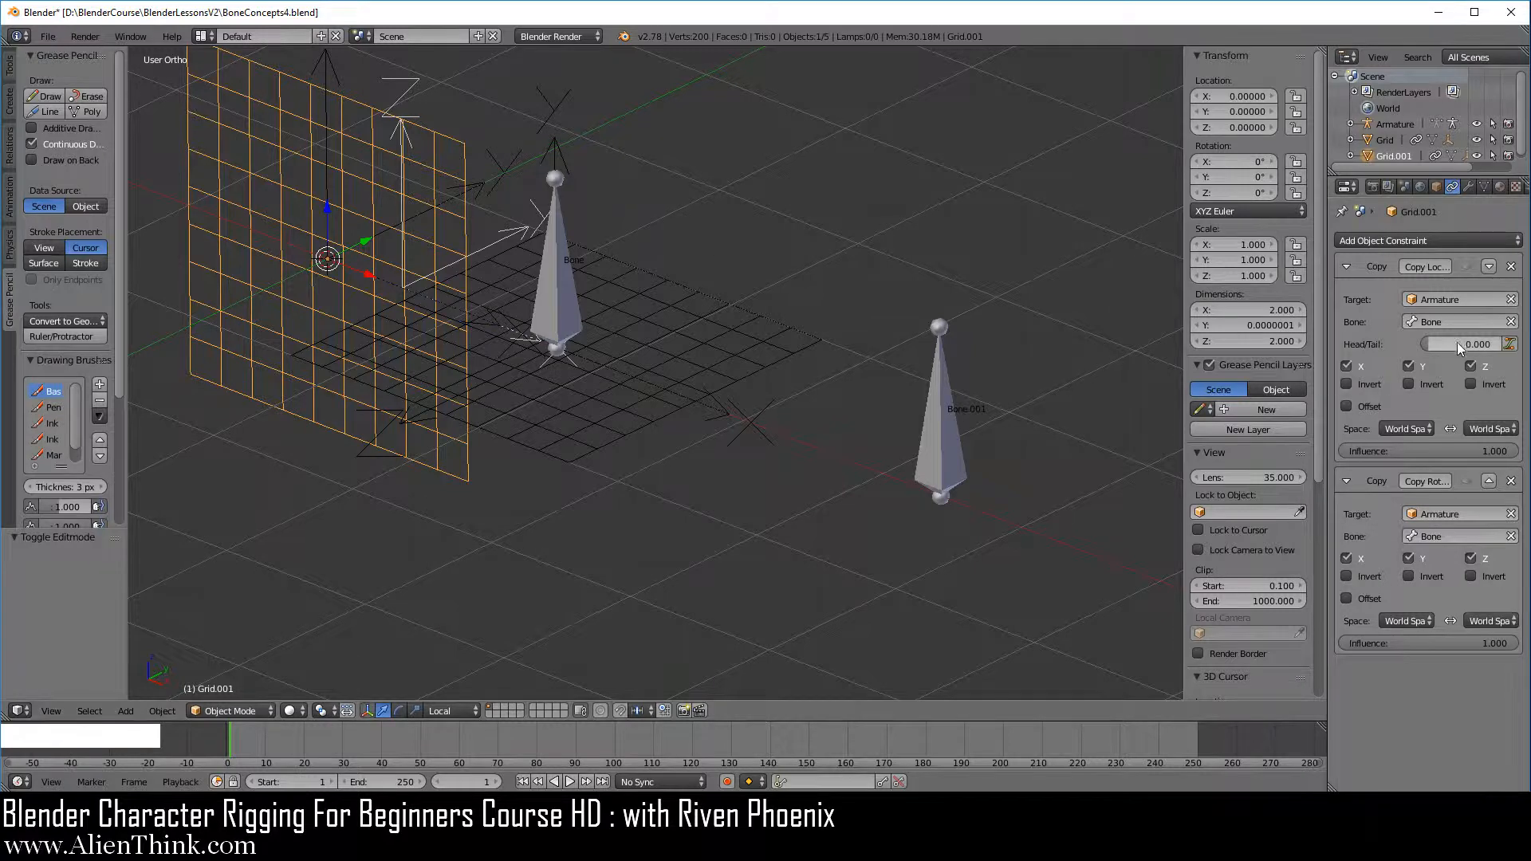
left_click(1457, 321)
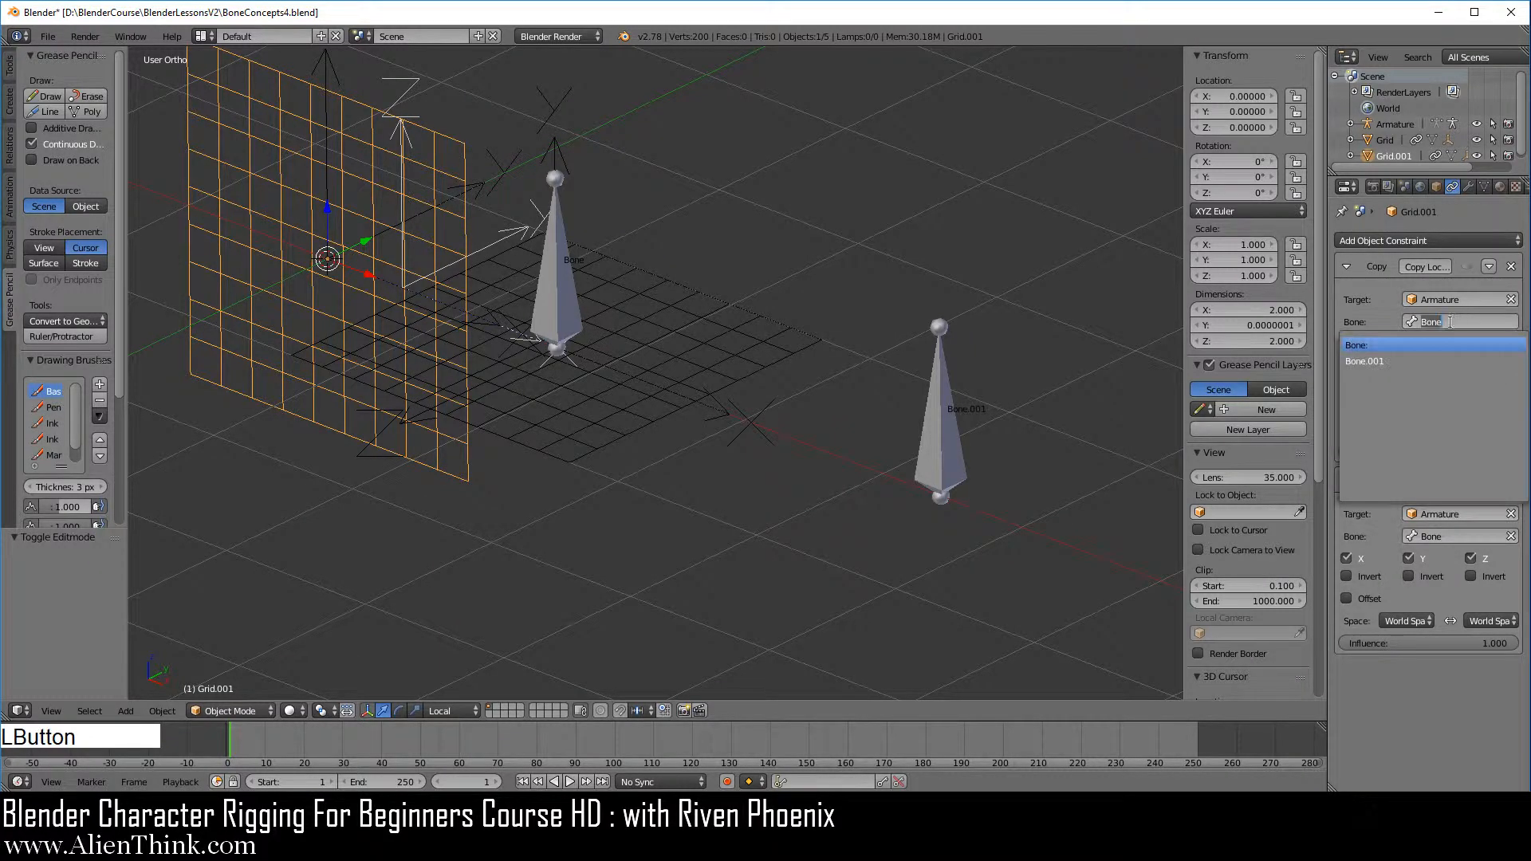
left_click(1427, 363)
left_click(1466, 539)
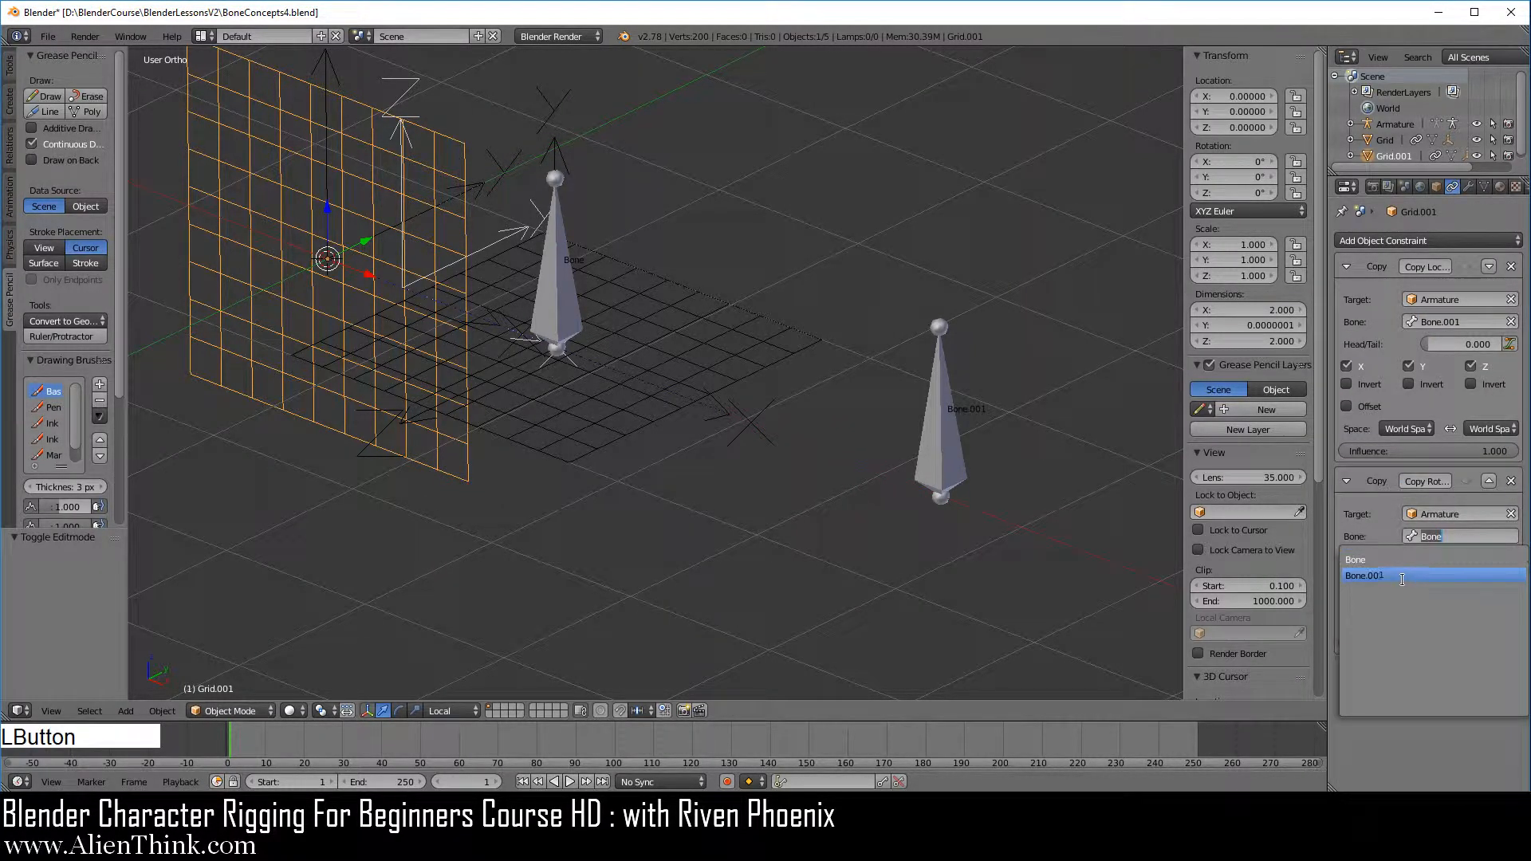
left_click(1428, 578)
left_click(1466, 481)
left_click(1467, 266)
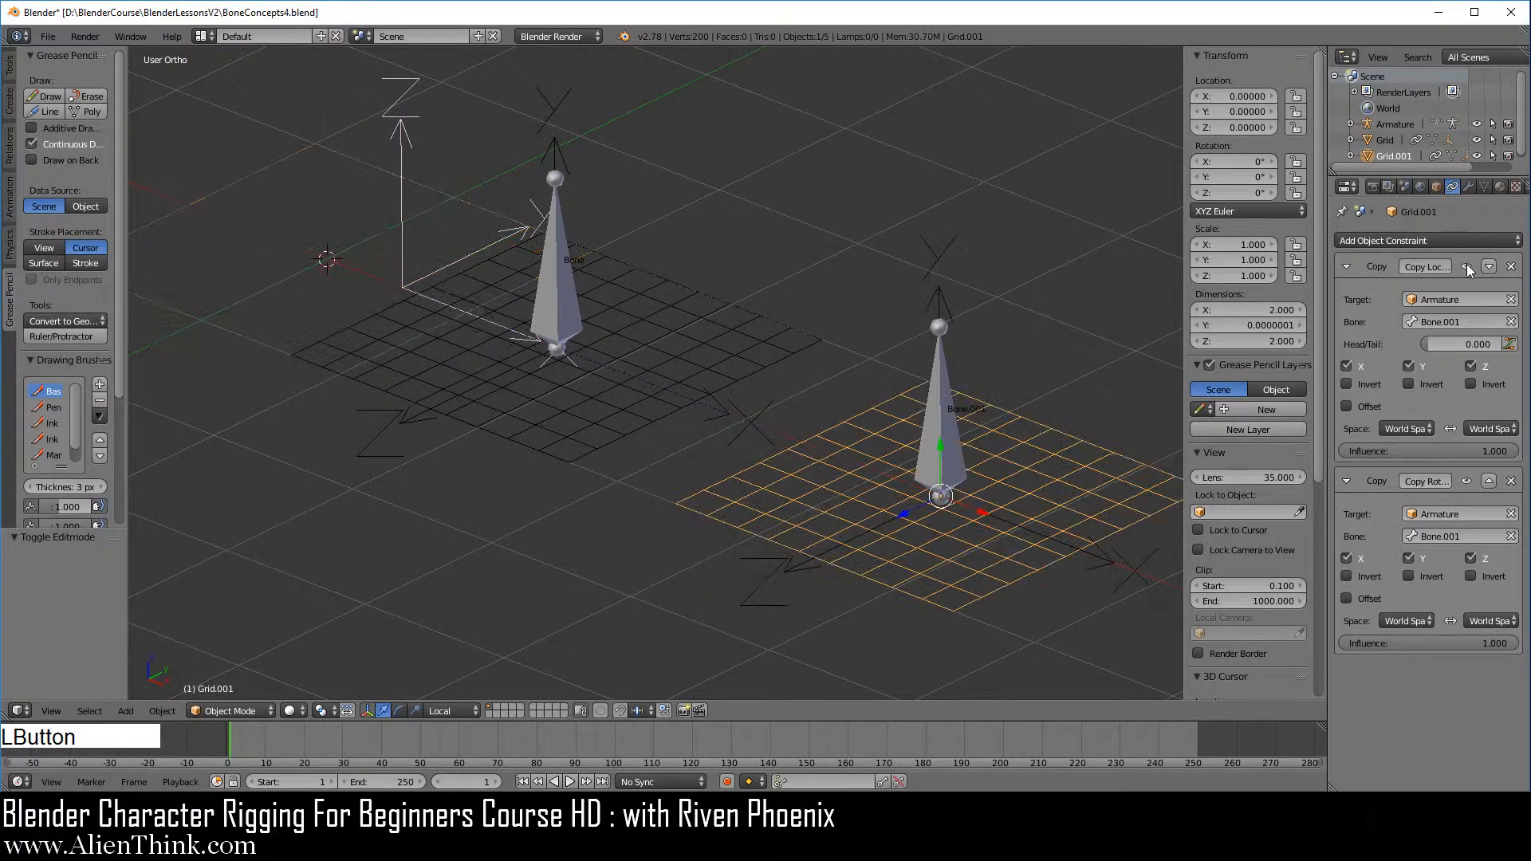
Raise Bone.001 about 0.4 units along Z in the armature's Edit Mode, then switch to Pose Mode
middle_click_drag(766, 542, 830, 541)
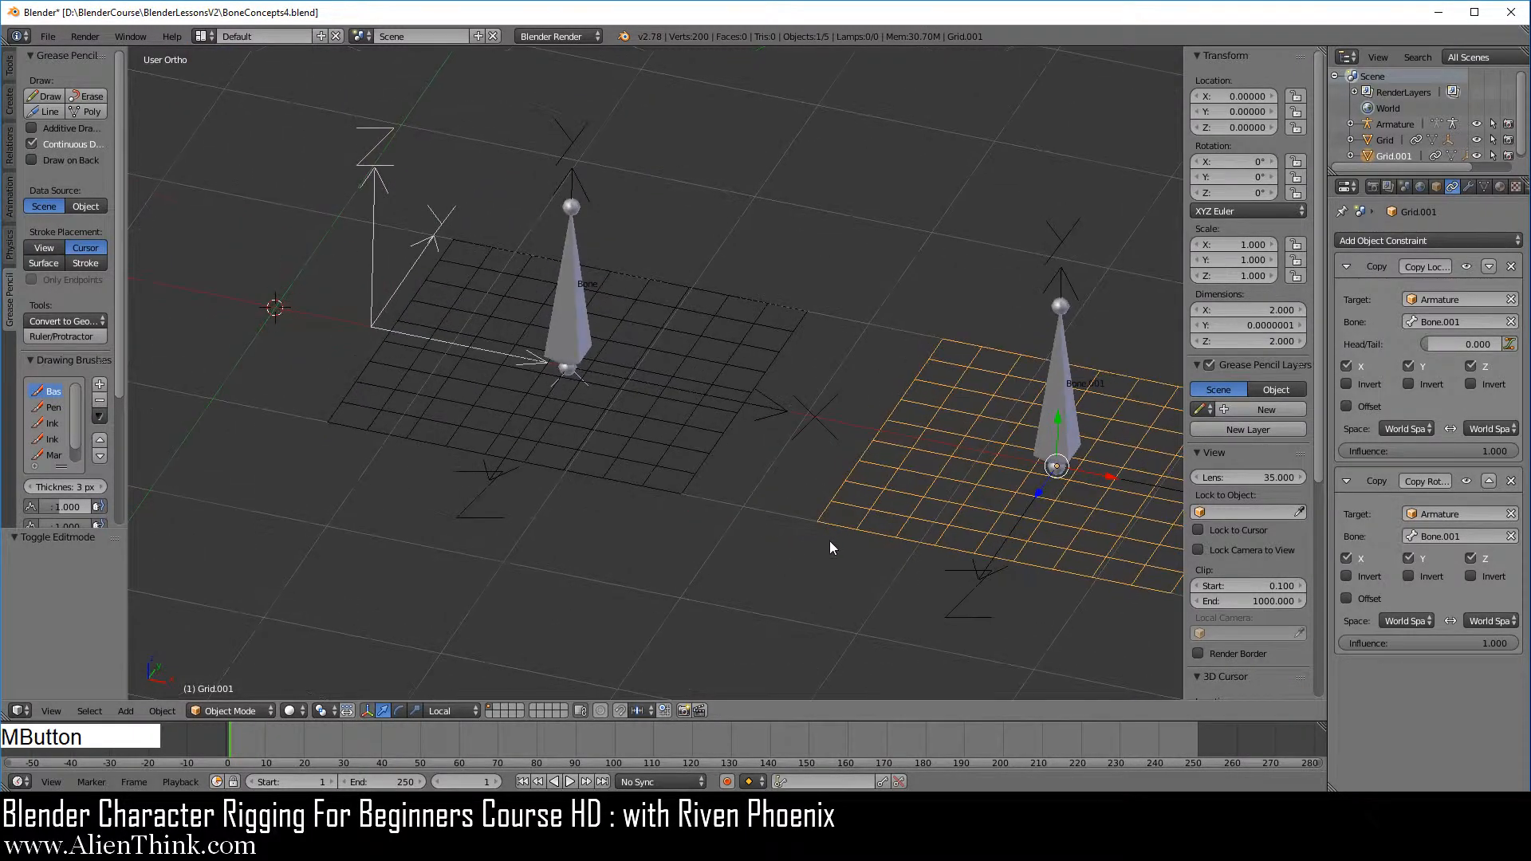
middle_click_drag(850, 463, 542, 364, "shift")
scroll(662, 421, "up", 1)
middle_click_drag(662, 414, 708, 438, "shift")
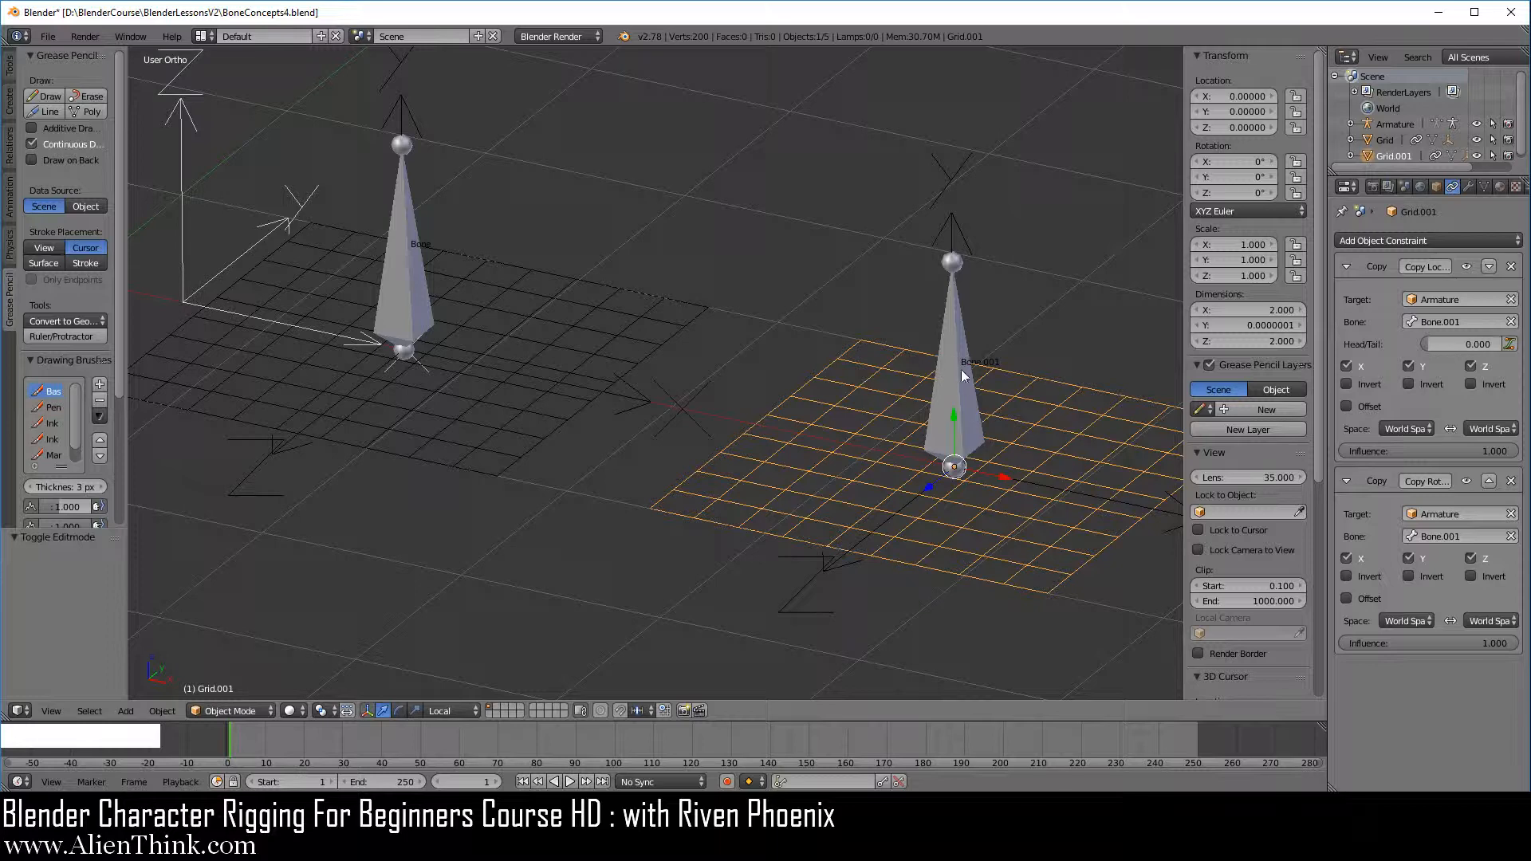
left_click(1384, 128)
left_click(236, 710)
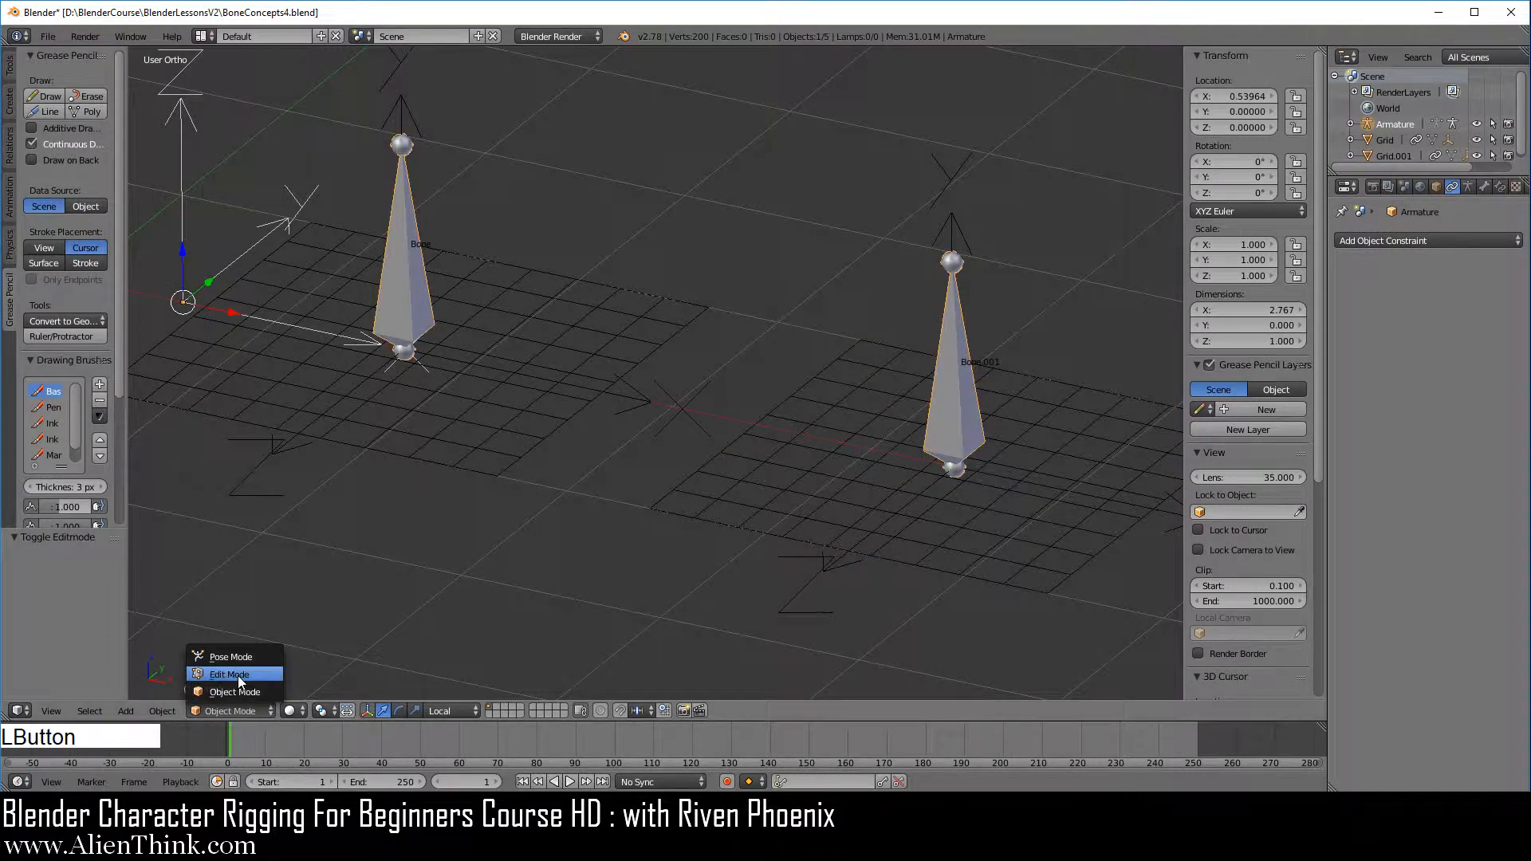
left_click(237, 676)
right_click(961, 360)
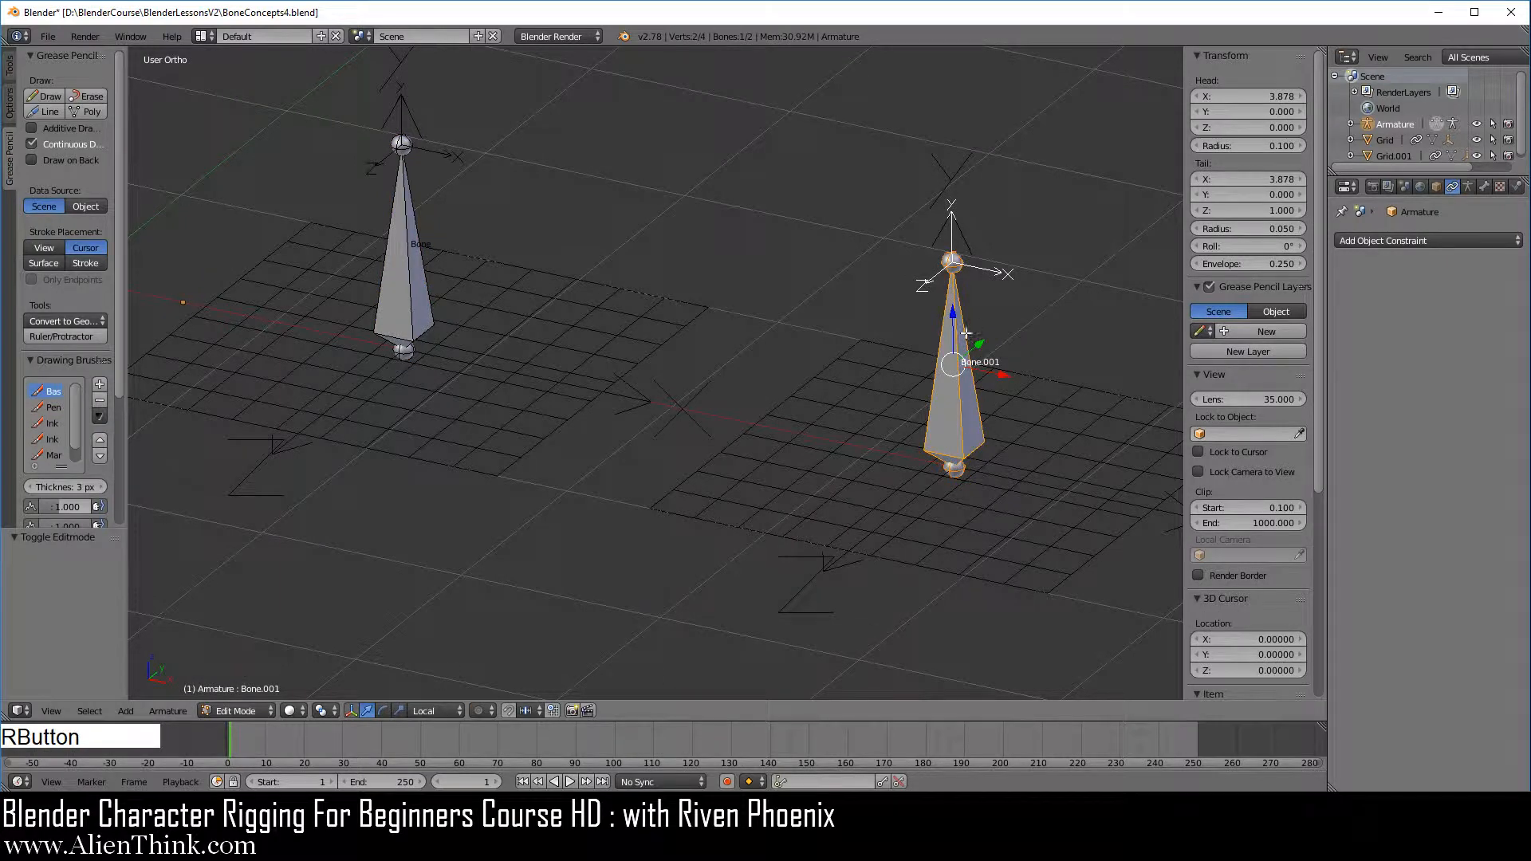
left_click_drag(952, 314, 952, 231)
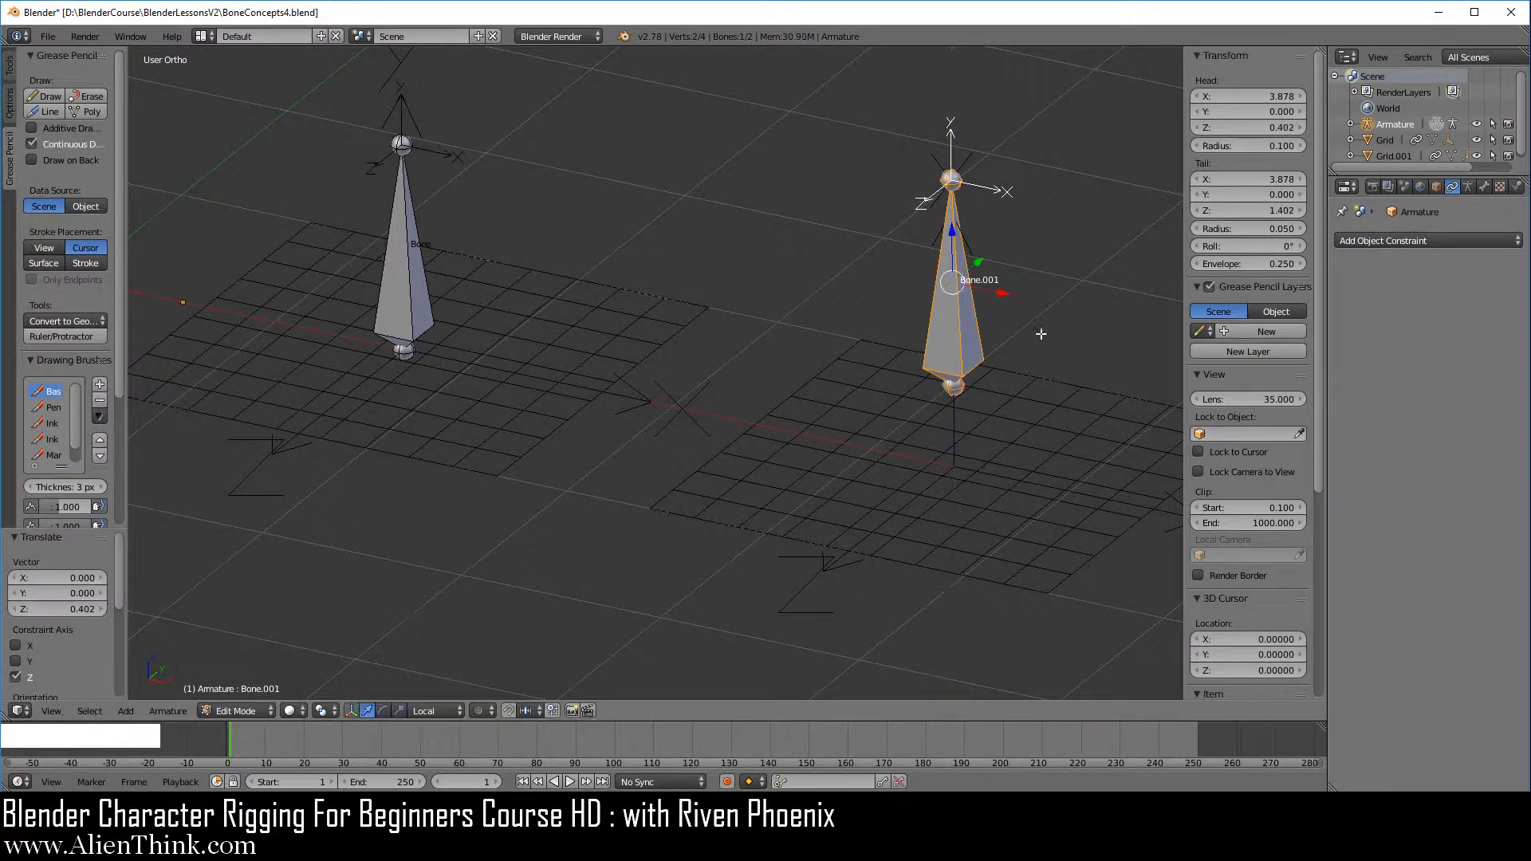
left_click(238, 710)
left_click(244, 656)
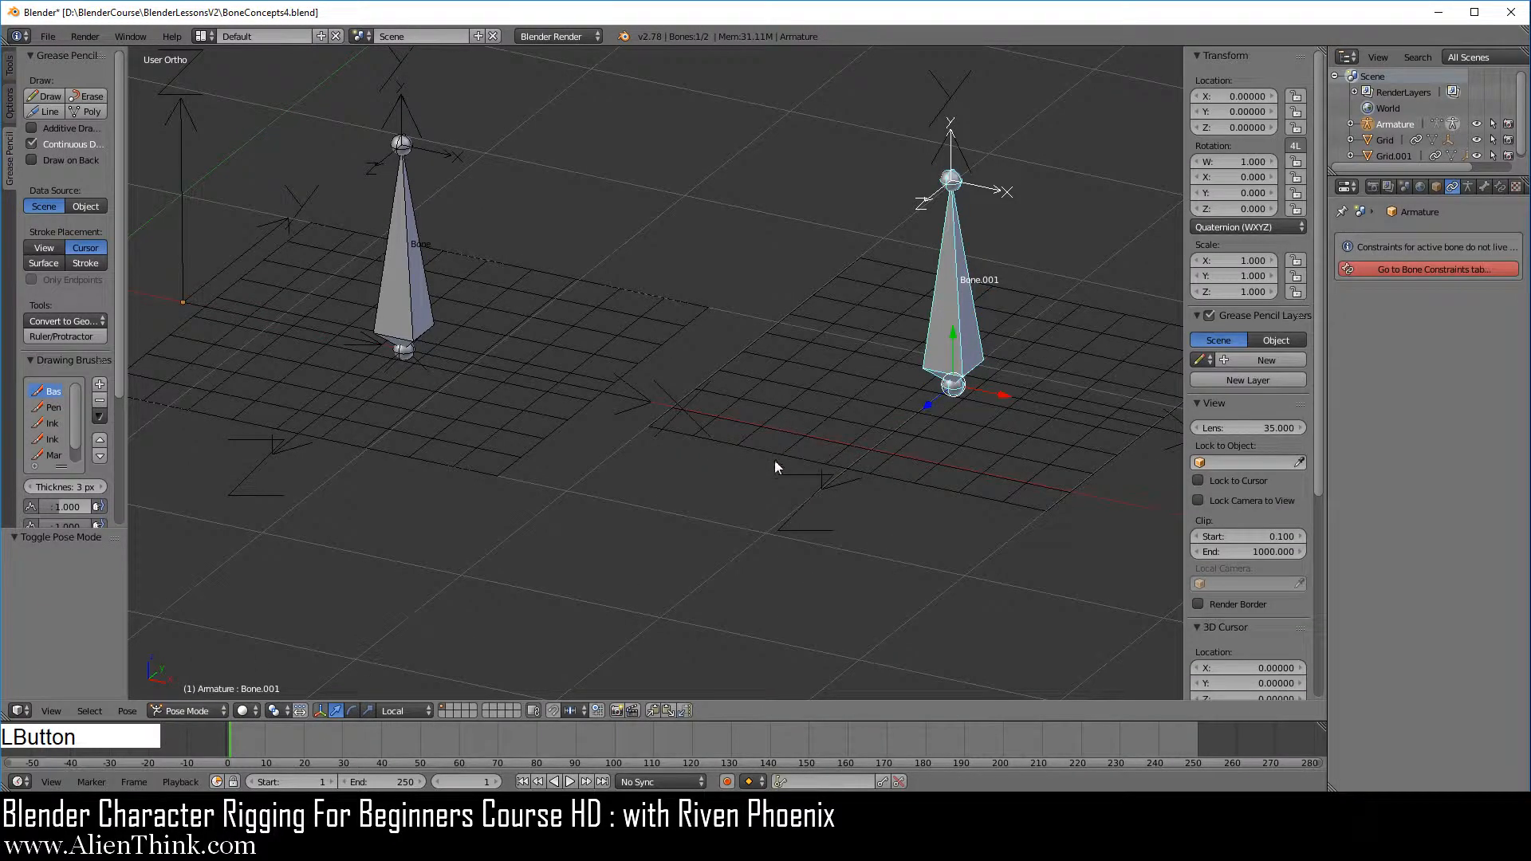
Switch the armature to Object Mode and rotate it about 20.7° around the global Z axis
middle_click_drag(773, 461, 1071, 306)
middle_click_drag(684, 455, 731, 447, "shift")
scroll(730, 447, "up", 2)
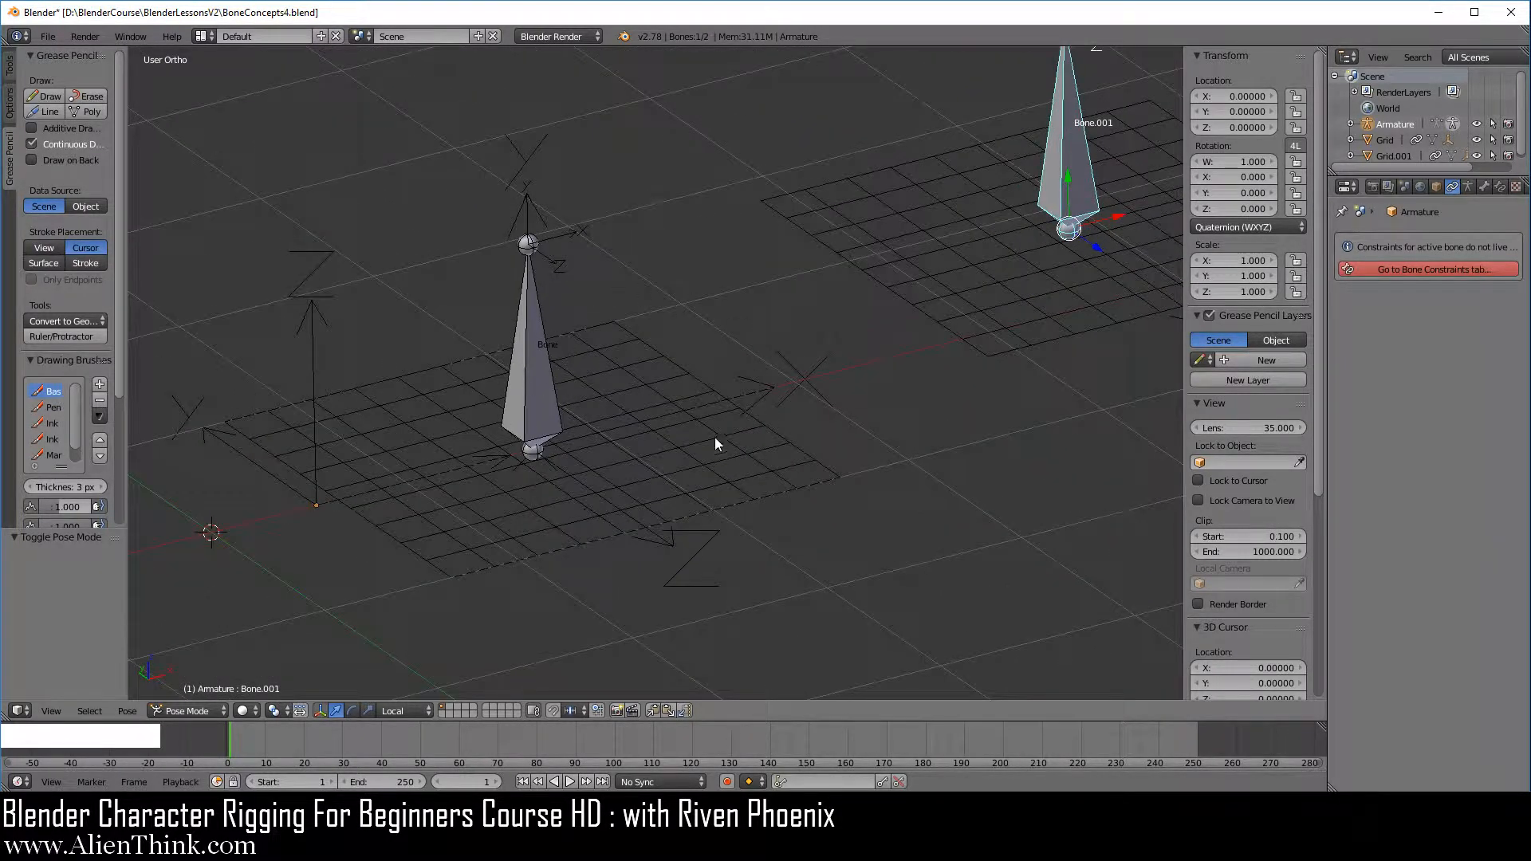
left_click(398, 706)
left_click(1391, 124)
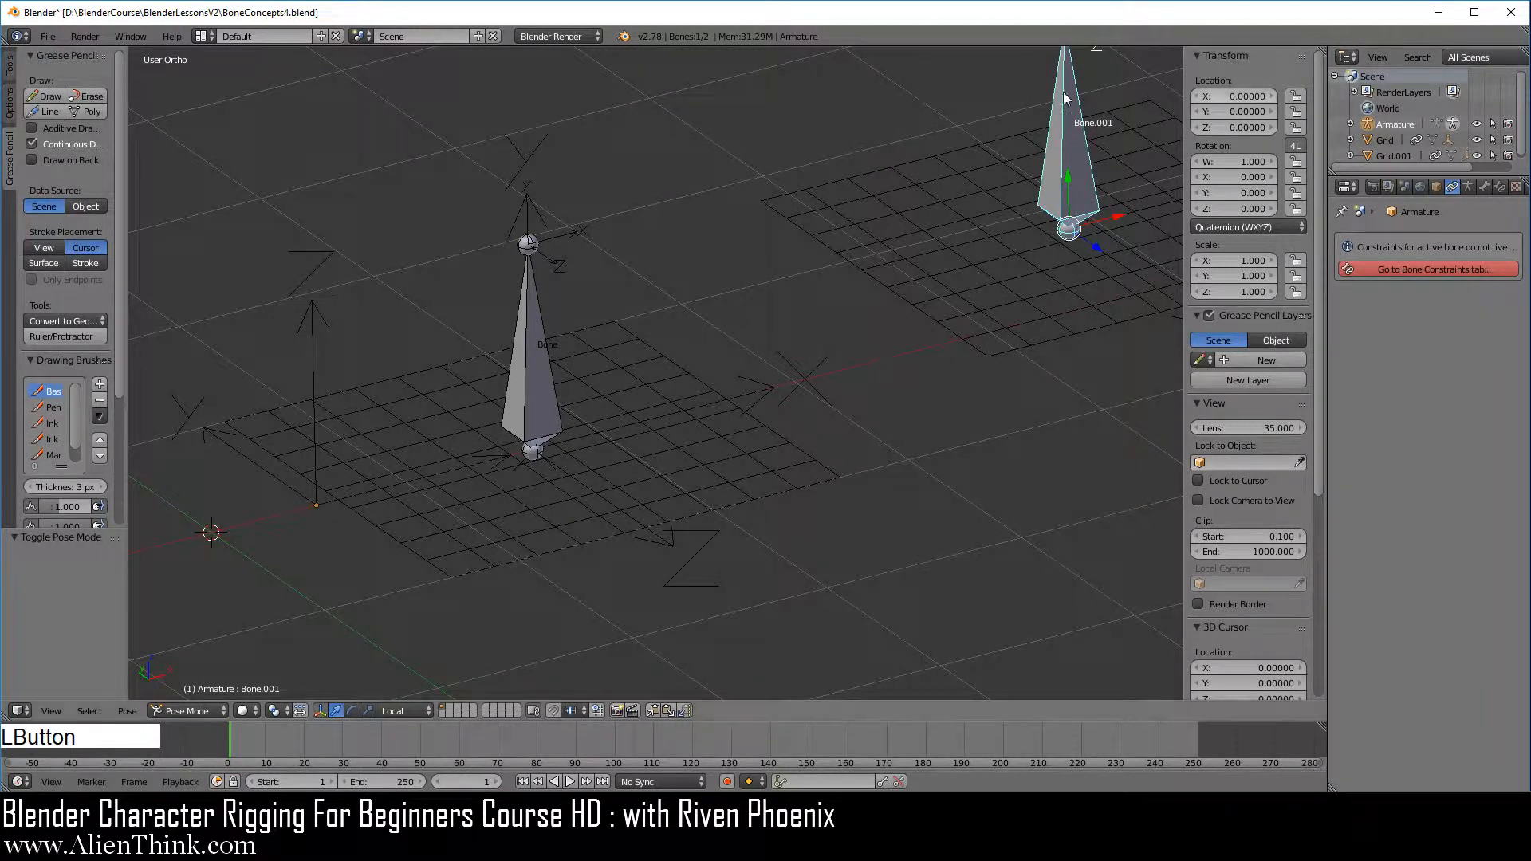
left_click(193, 715)
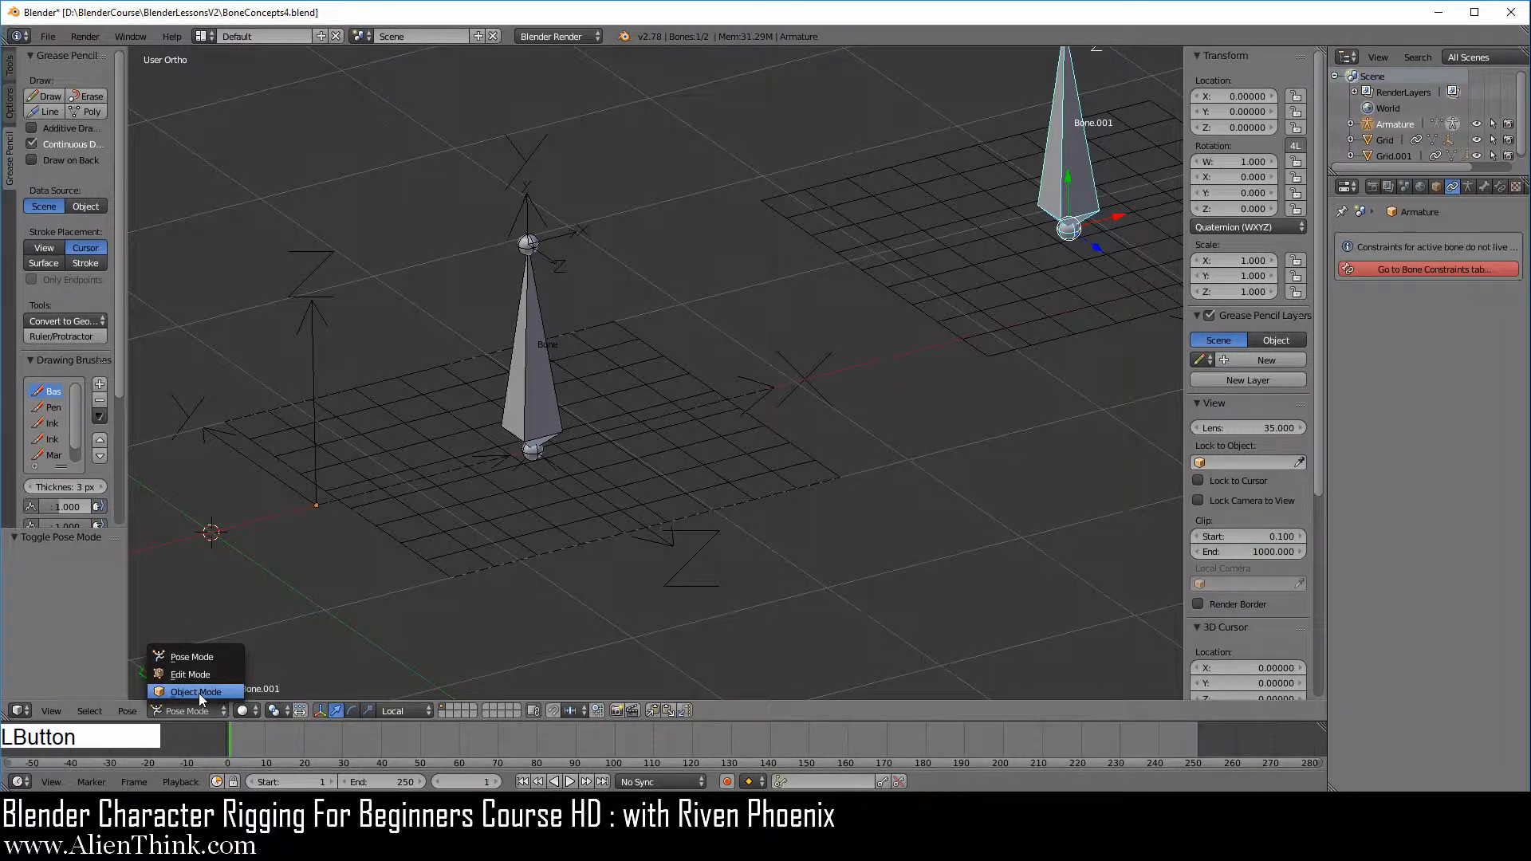
left_click(199, 692)
middle_click_drag(372, 539, 679, 459, "shift")
key("r")
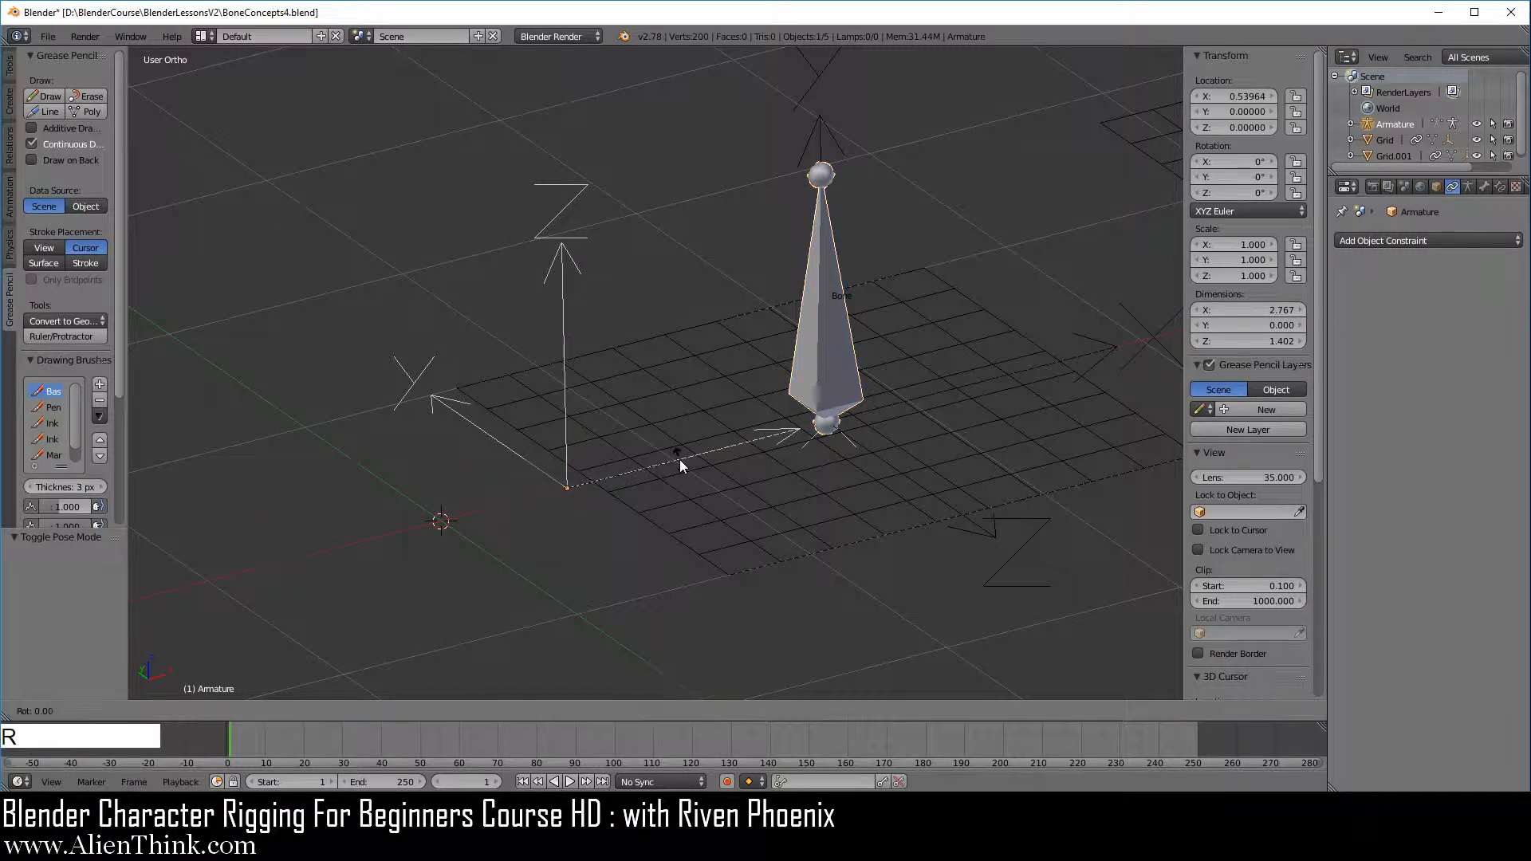
key("z")
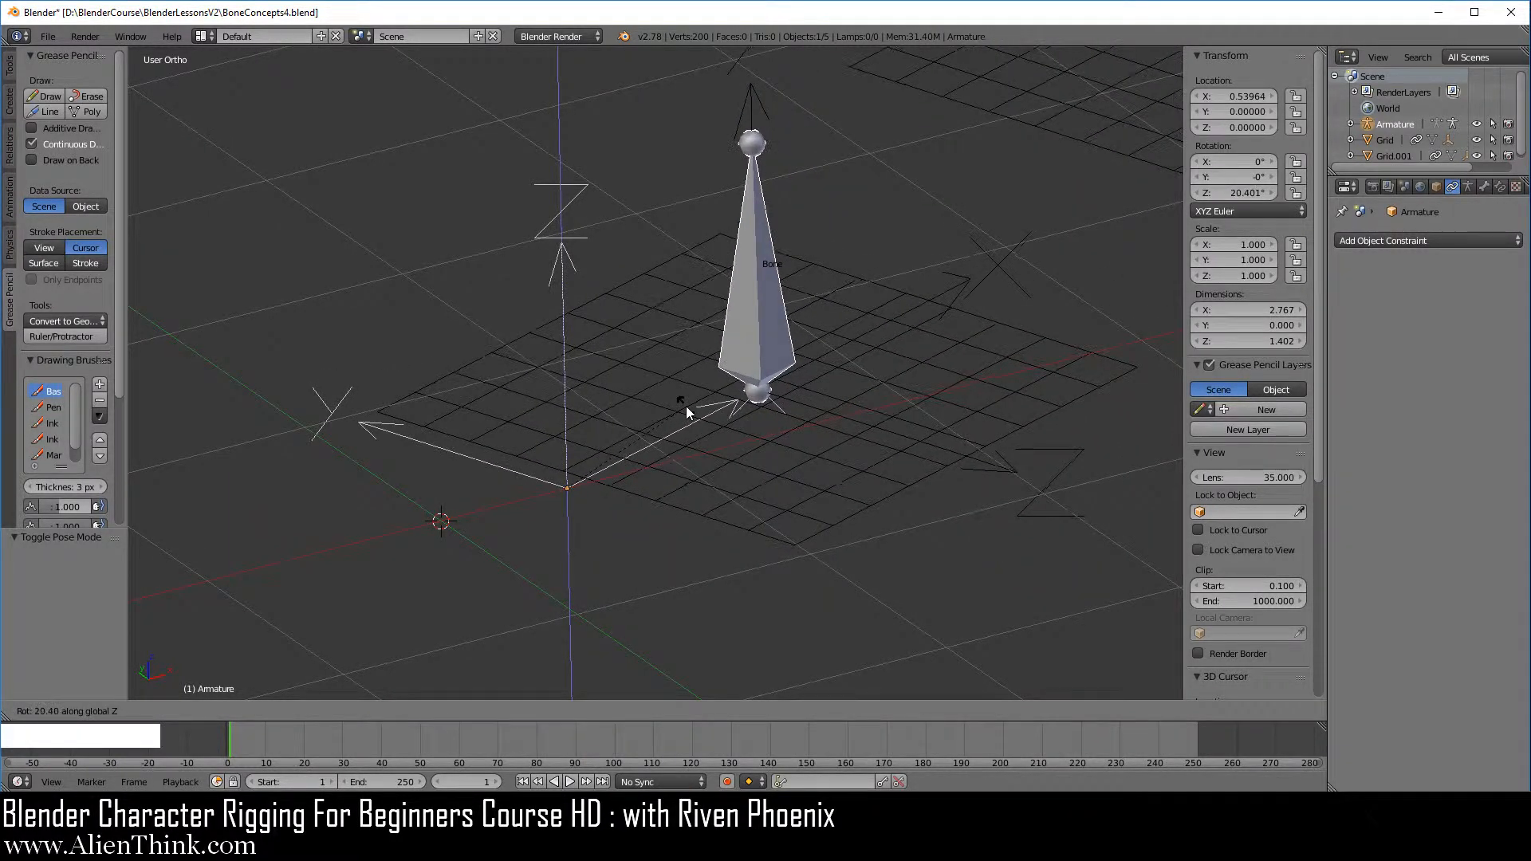
left_click(686, 405)
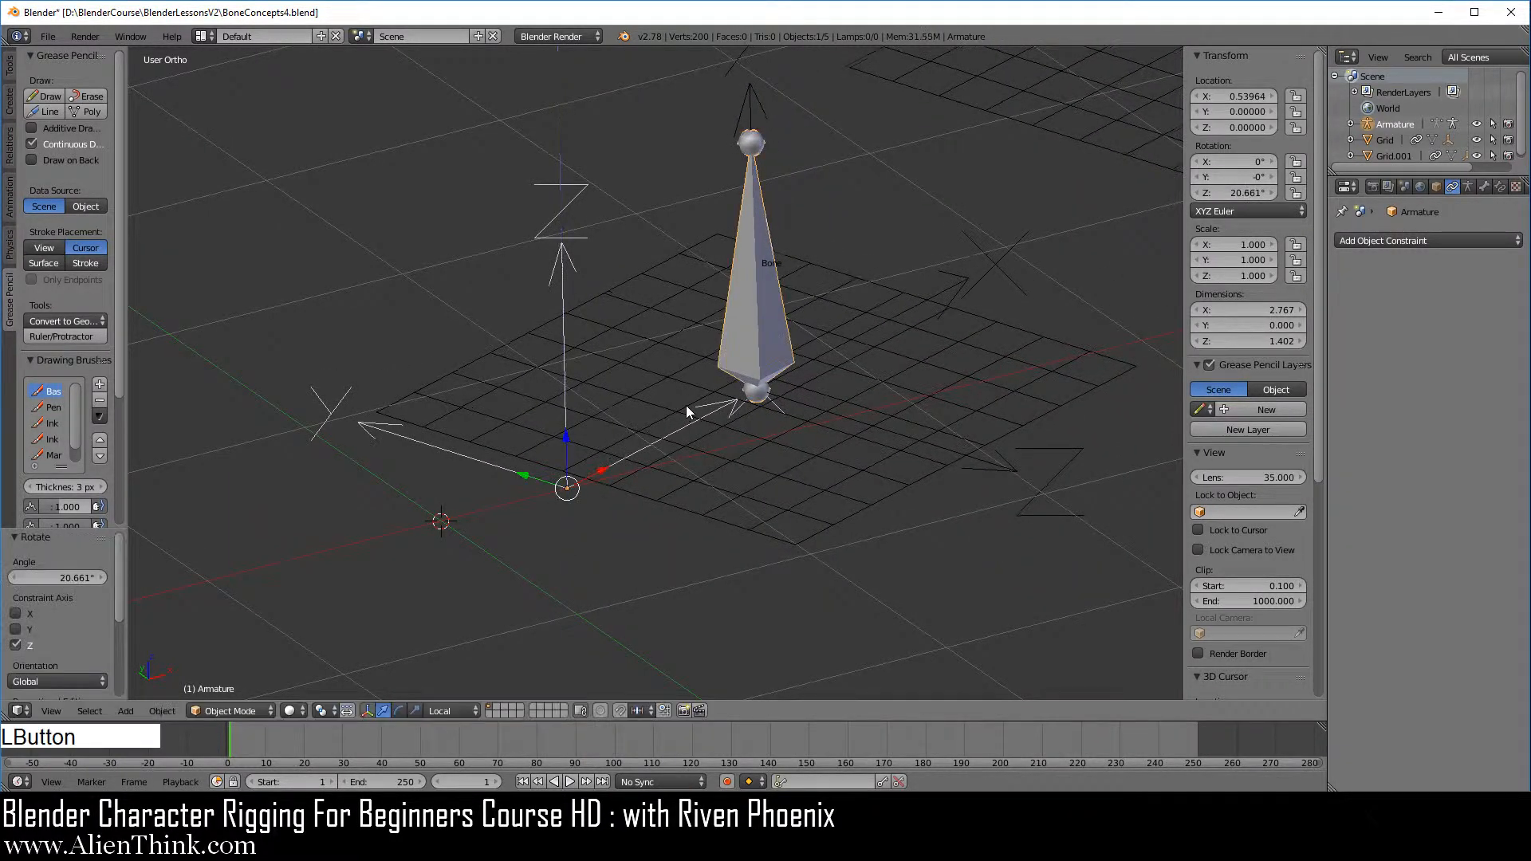
Keep the Local orientation active and create a custom transform orientation from the rotated armature
left_click(451, 711)
left_click(453, 677)
scroll(678, 606, "up", 2)
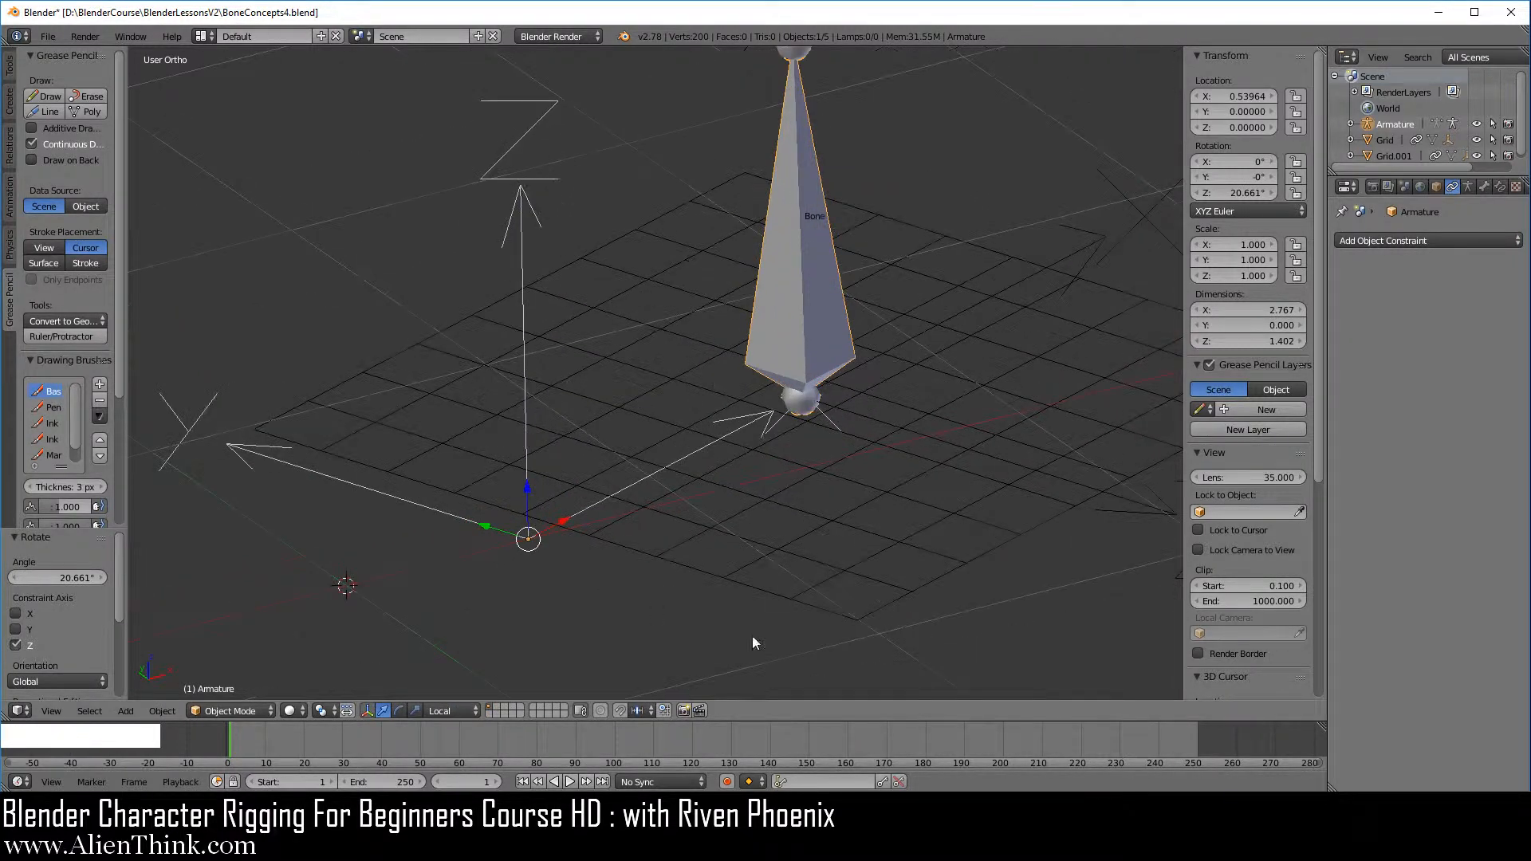
scroll(1210, 473, "down", 5)
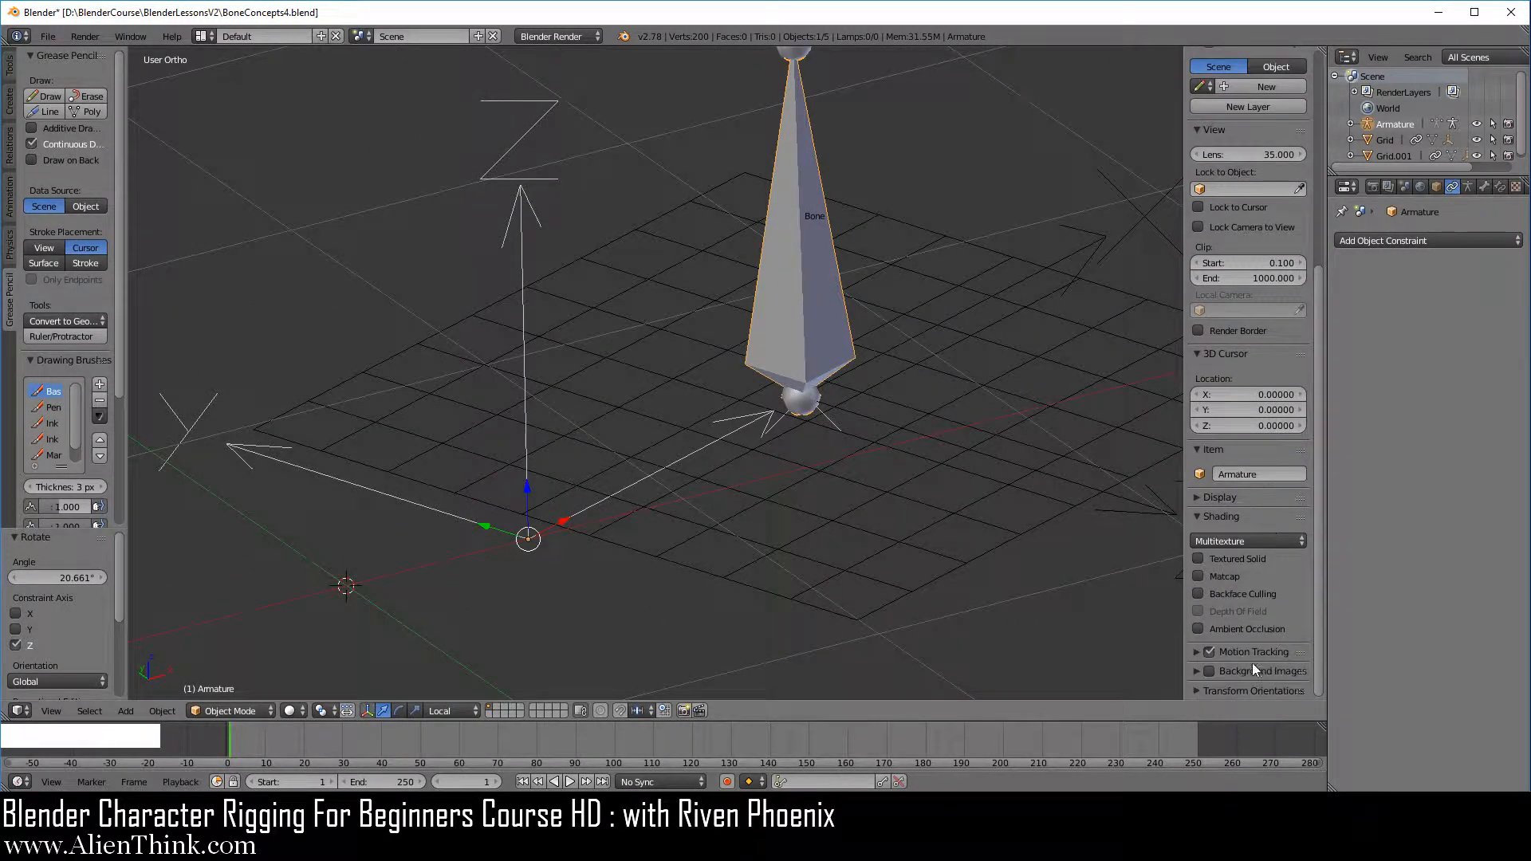
left_click(1248, 690)
scroll(1276, 622, "down", 1)
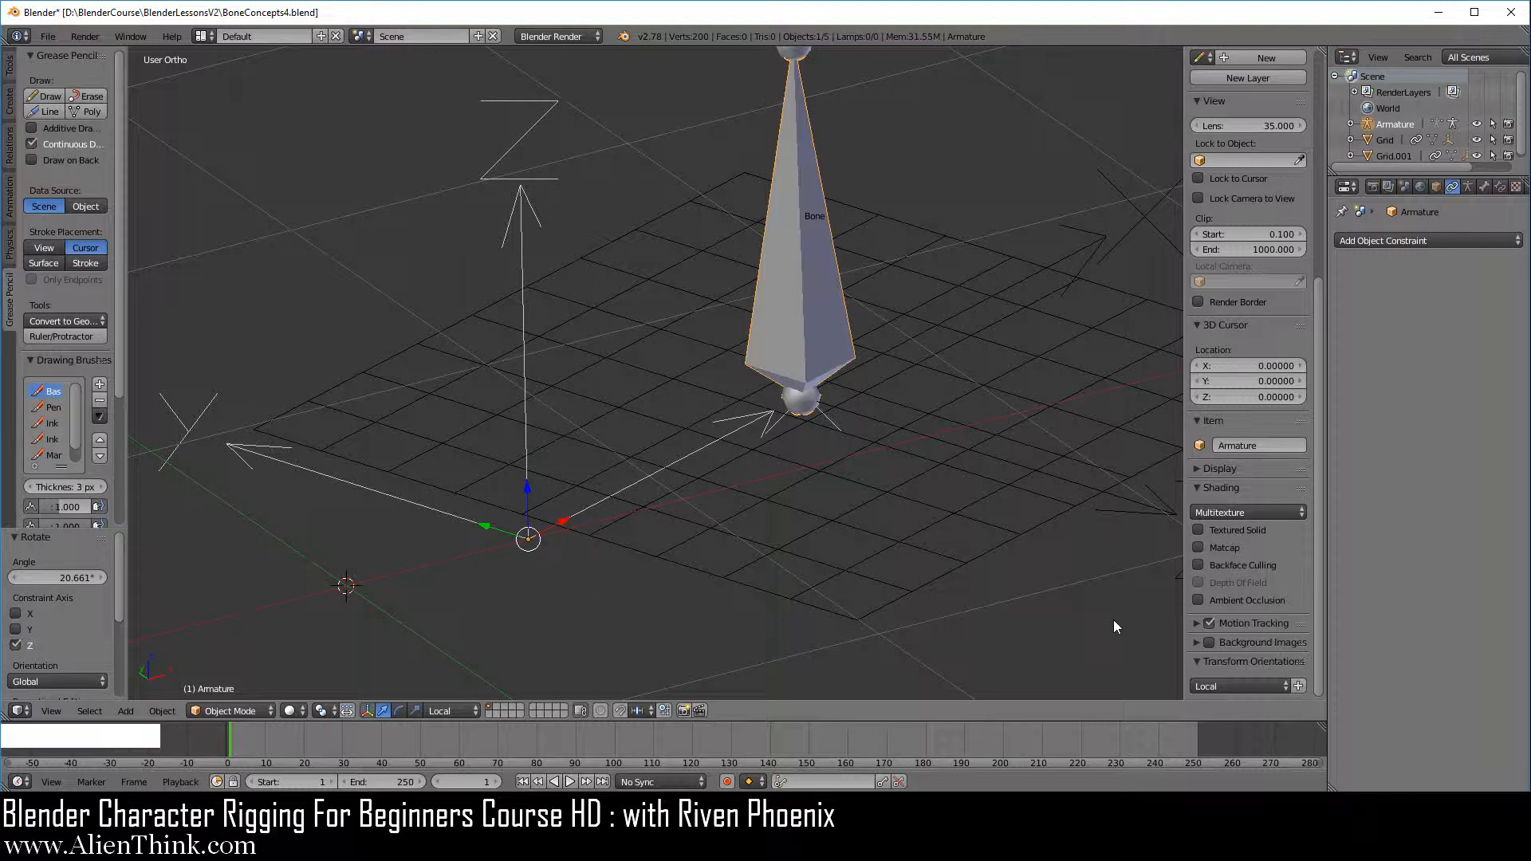
left_click(1299, 686)
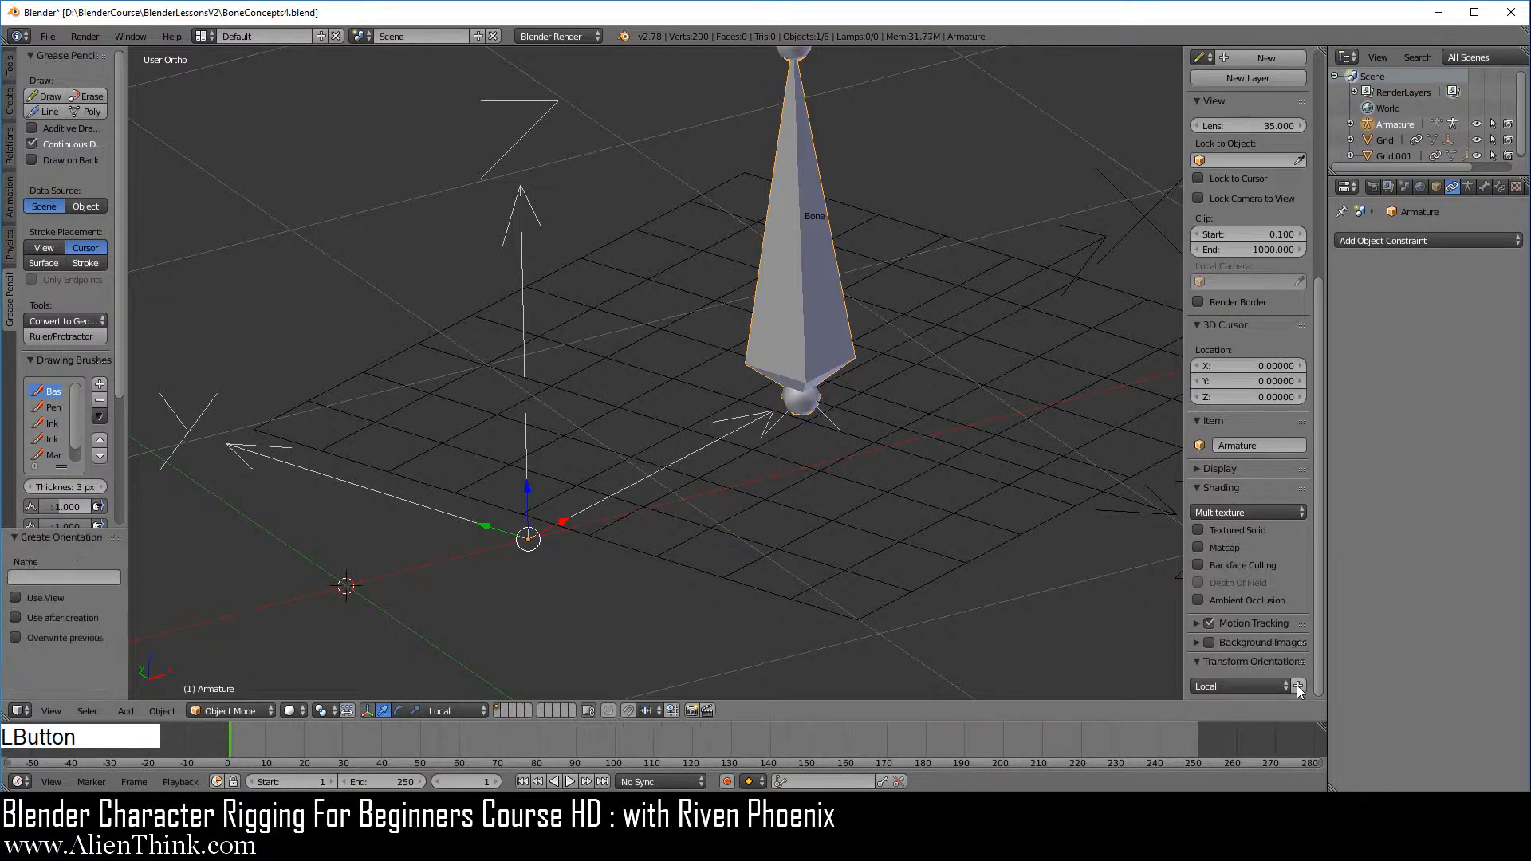
Rename the custom Armature transform orientation to "Pose Space", then switch the active orientation back to Local
left_click(467, 710)
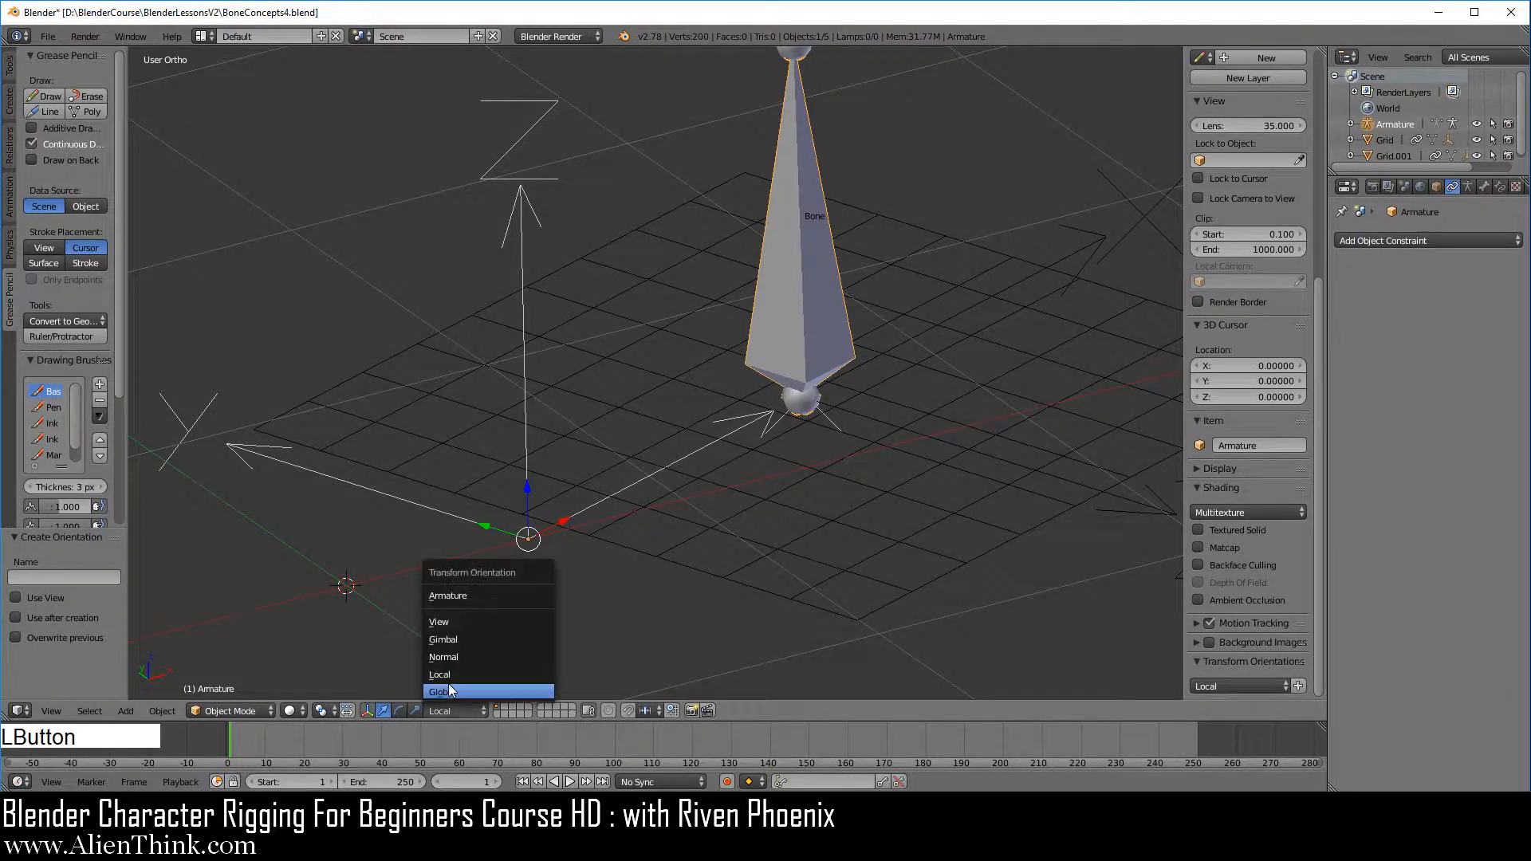
left_click(451, 596)
scroll(1264, 592, "down", 1)
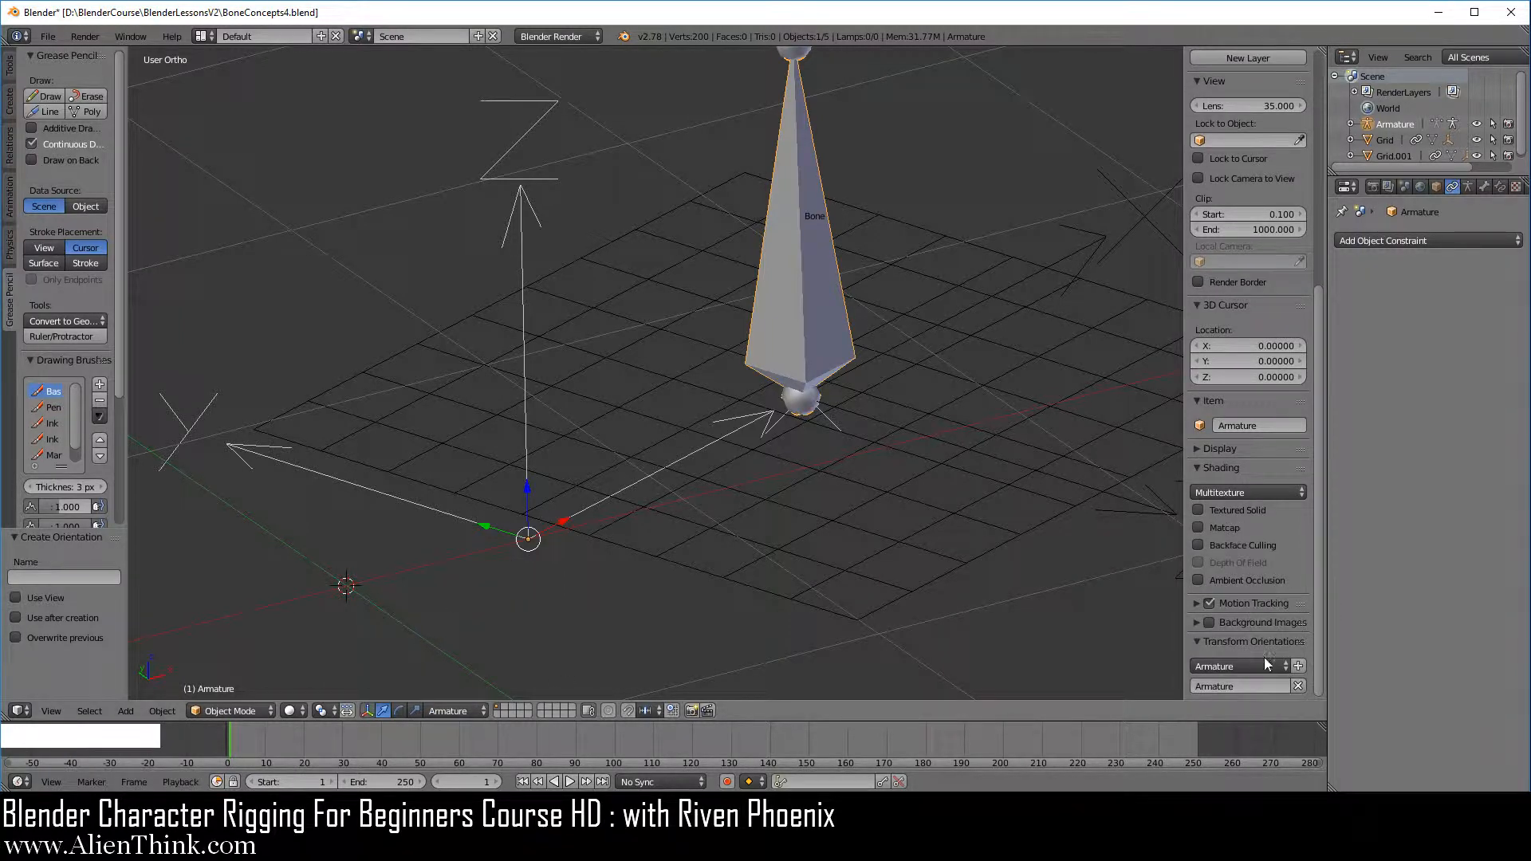
left_click(1238, 686)
type("Pose Space")
key("Return")
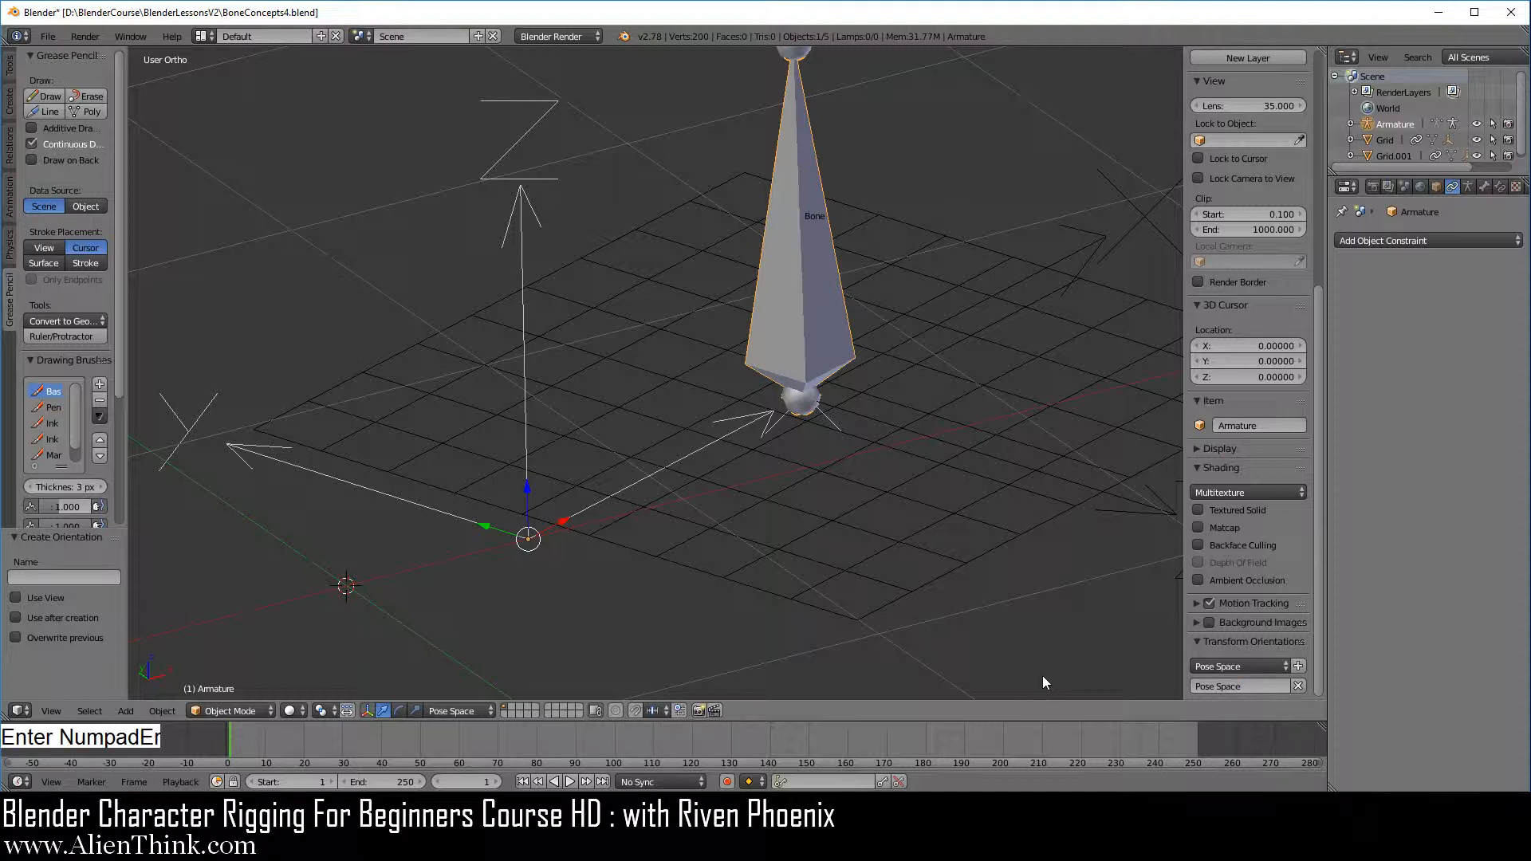
left_click(434, 710)
left_click(457, 676)
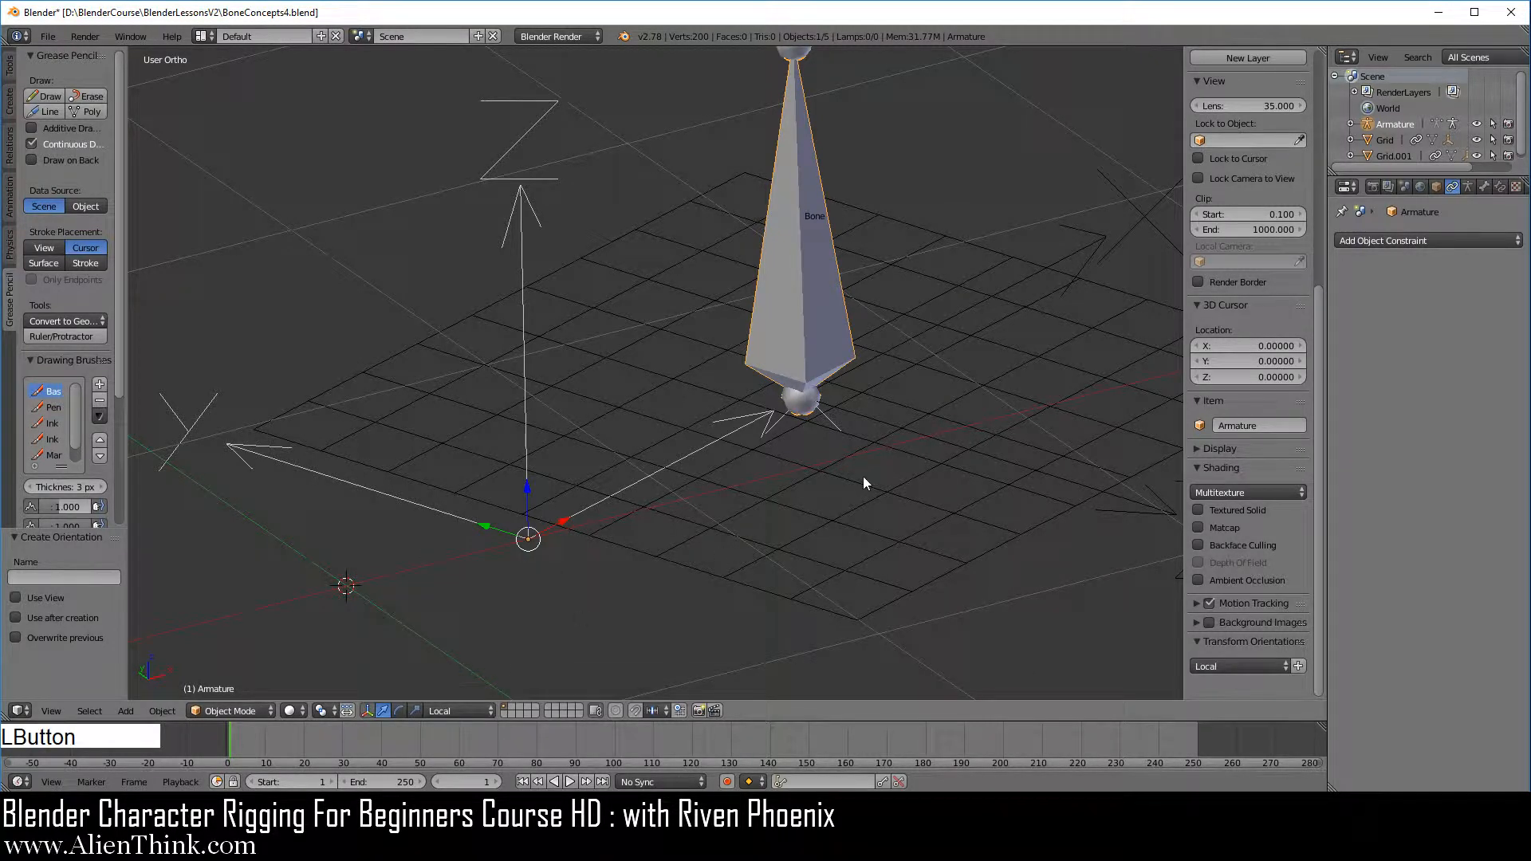
Switch the armature to Pose Mode and select the bone named Bone
scroll(865, 483, "down", 2)
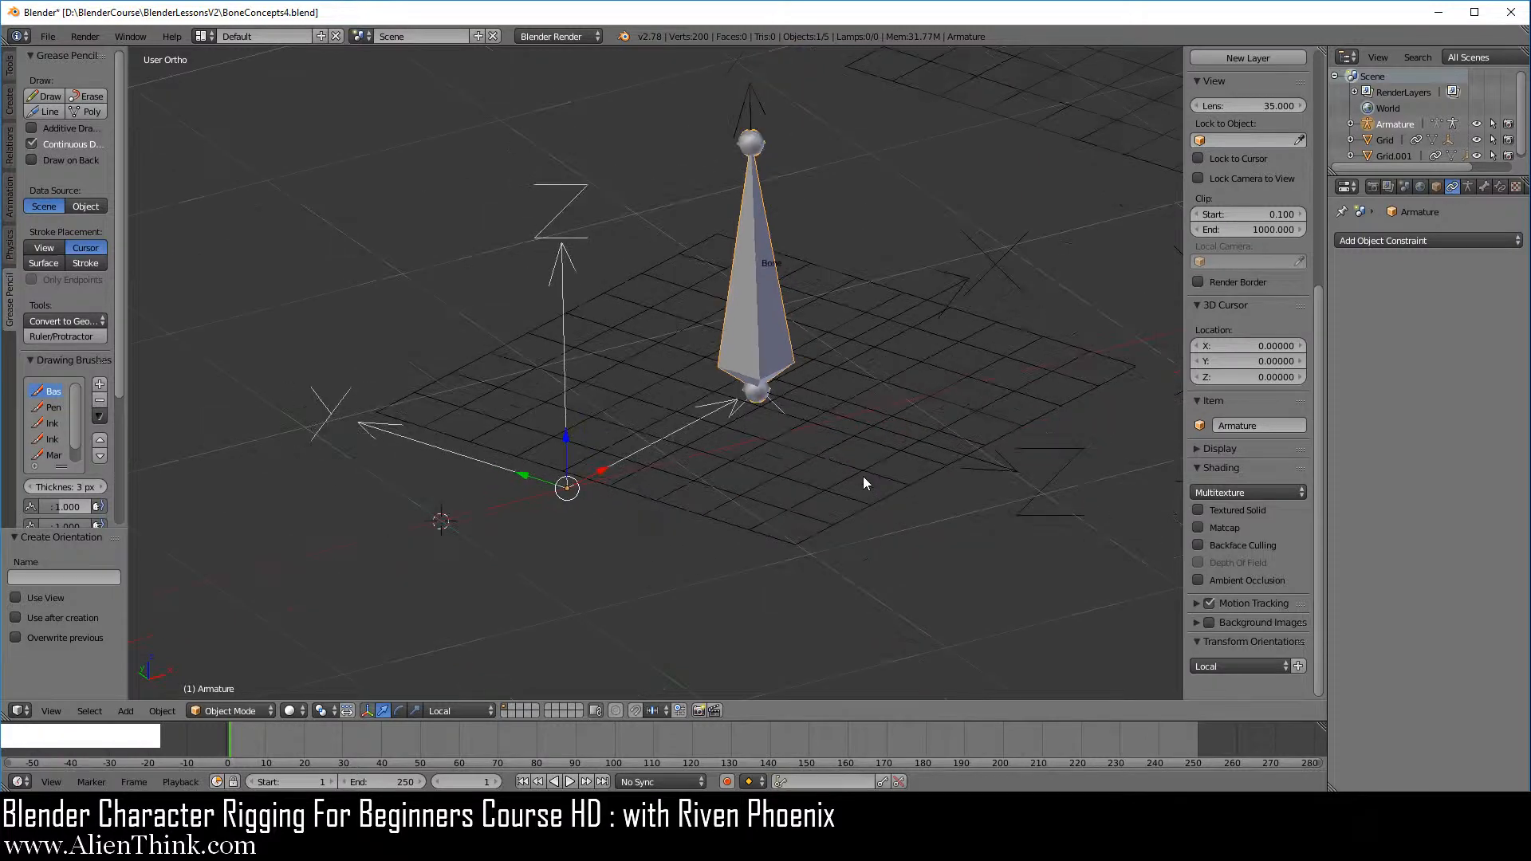
left_click(223, 712)
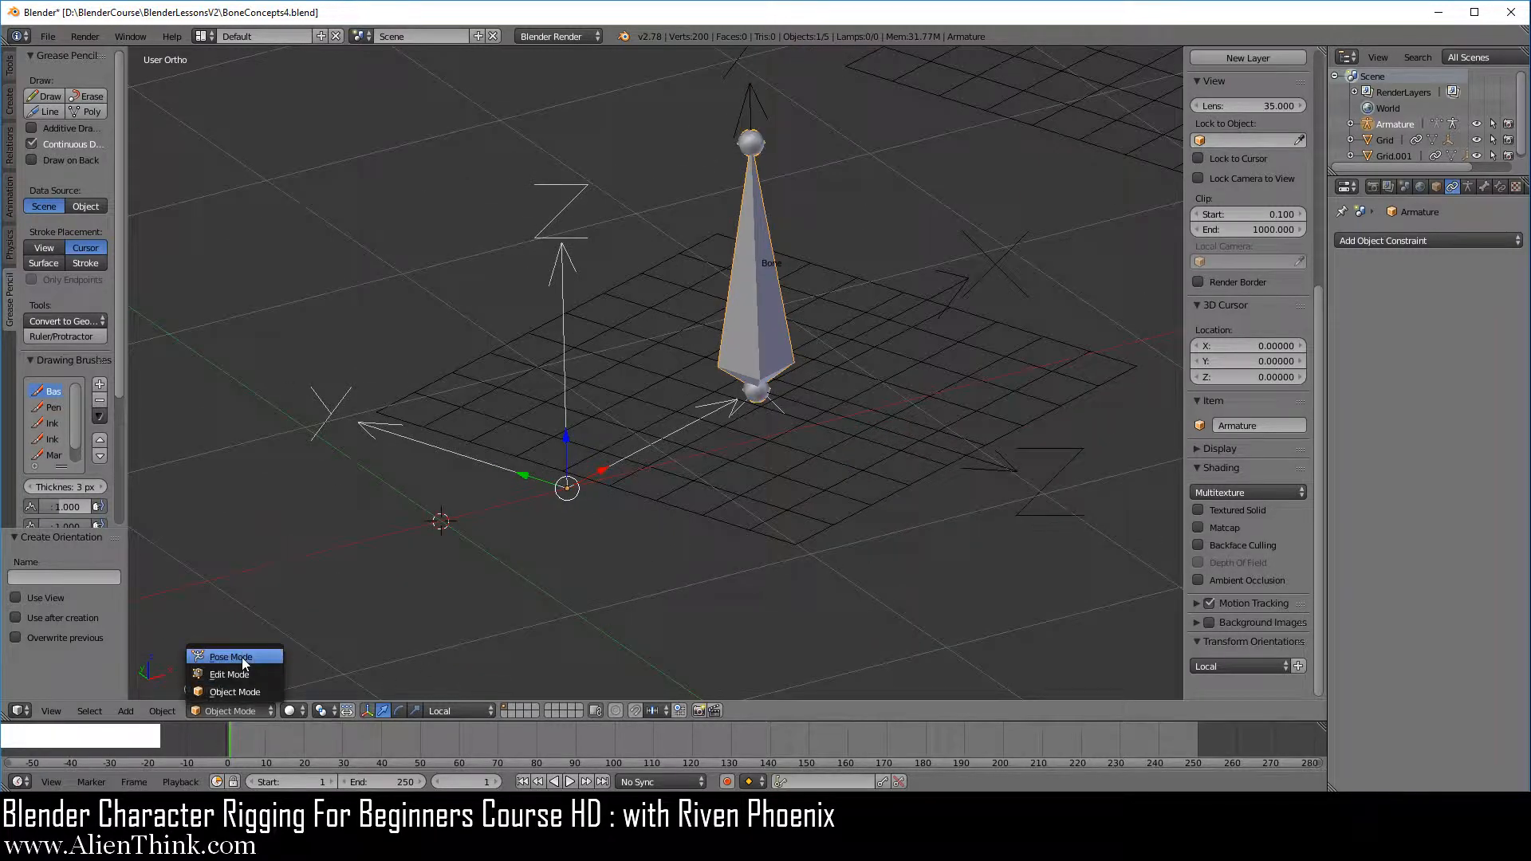
left_click(231, 657)
middle_click_drag(458, 574, 351, 626, "shift")
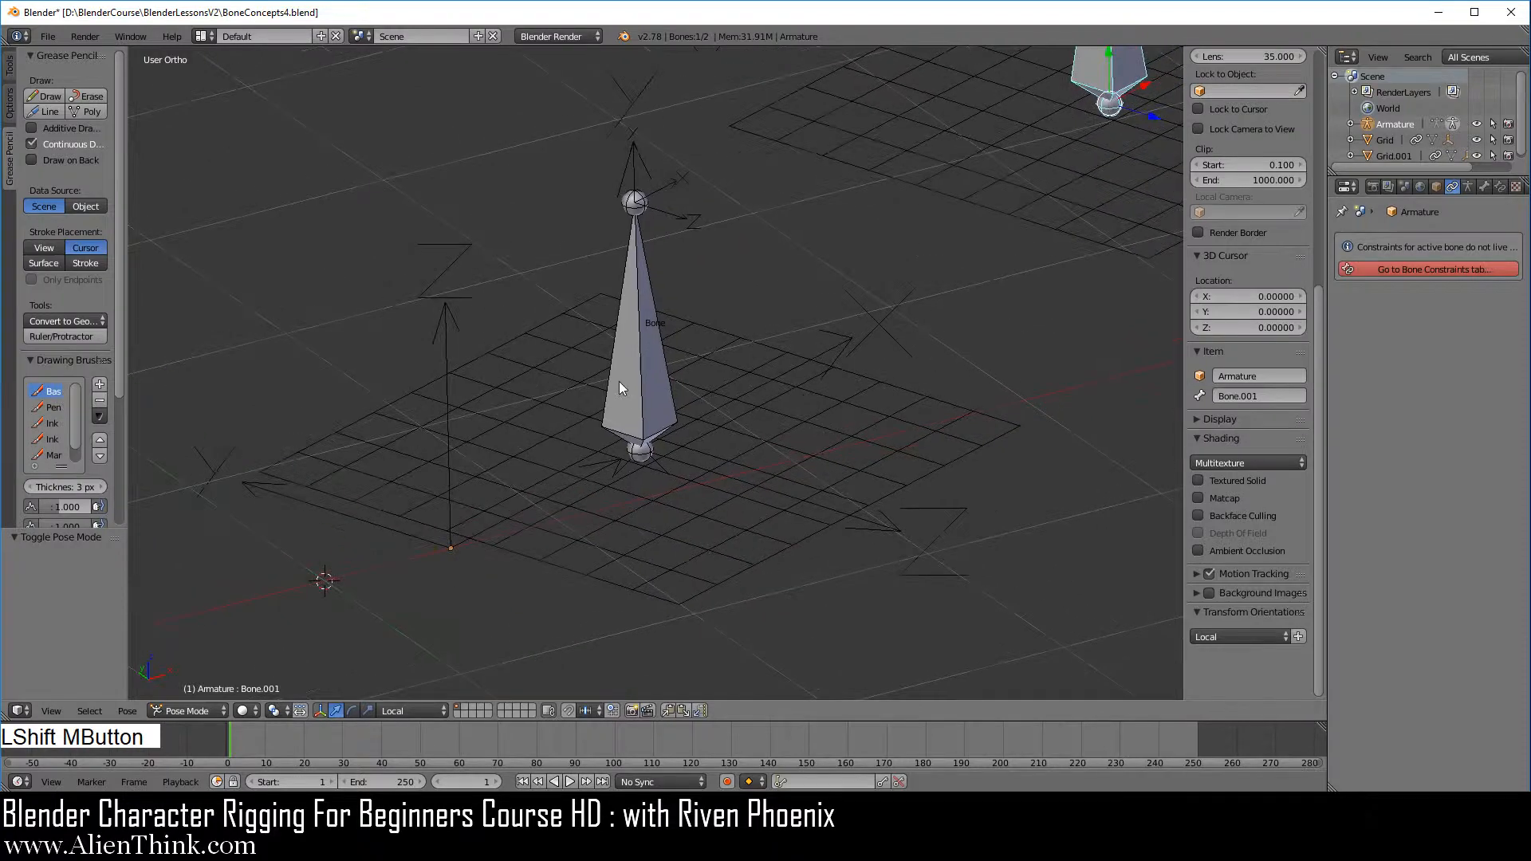
right_click(622, 374)
scroll(749, 452, "down", 2)
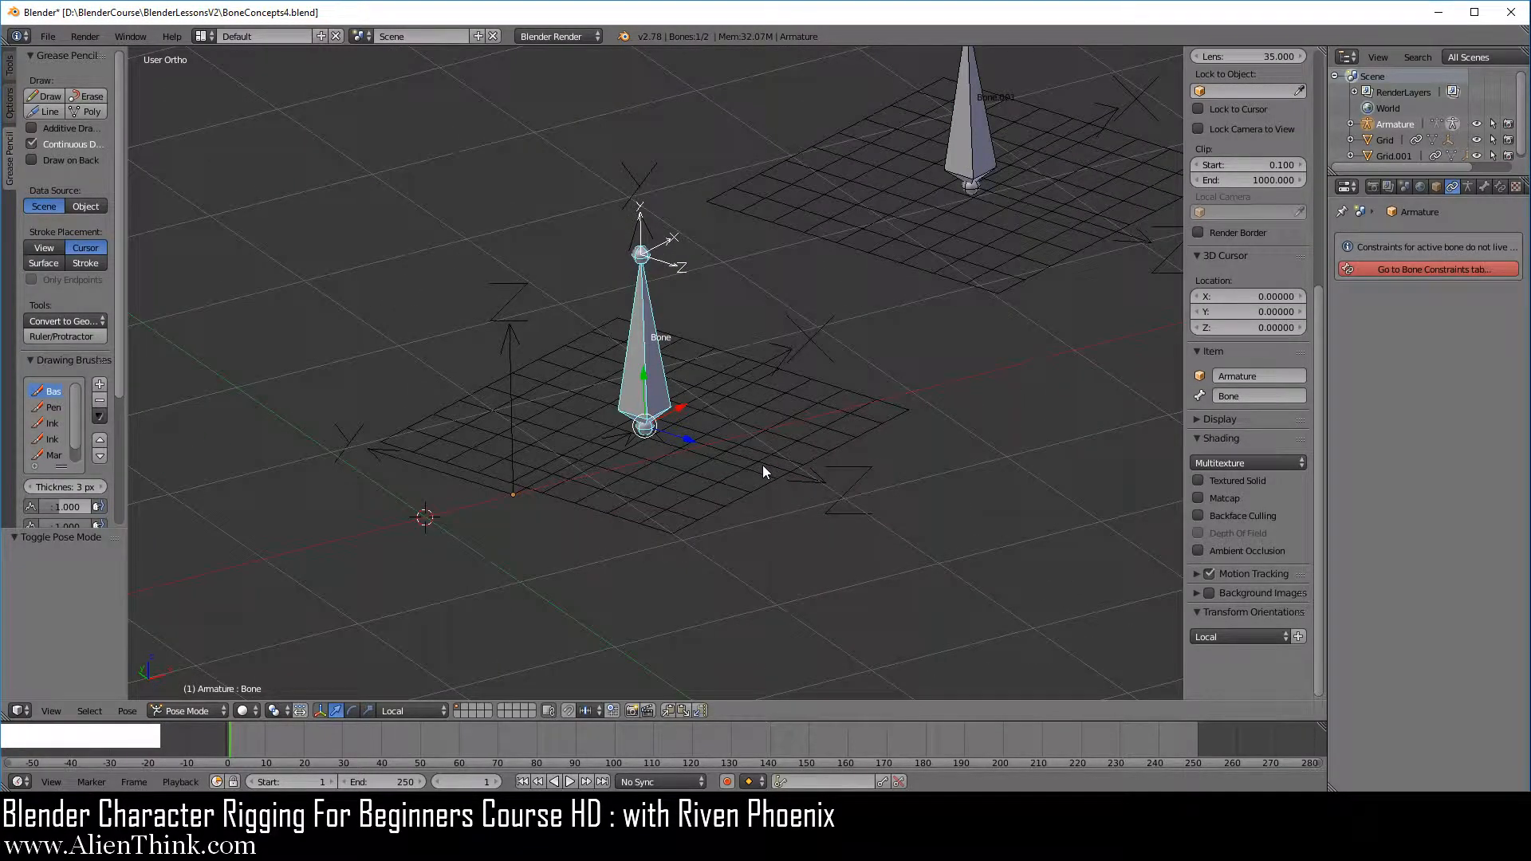
key("KP_Decimal")
scroll(763, 466, "down", 3)
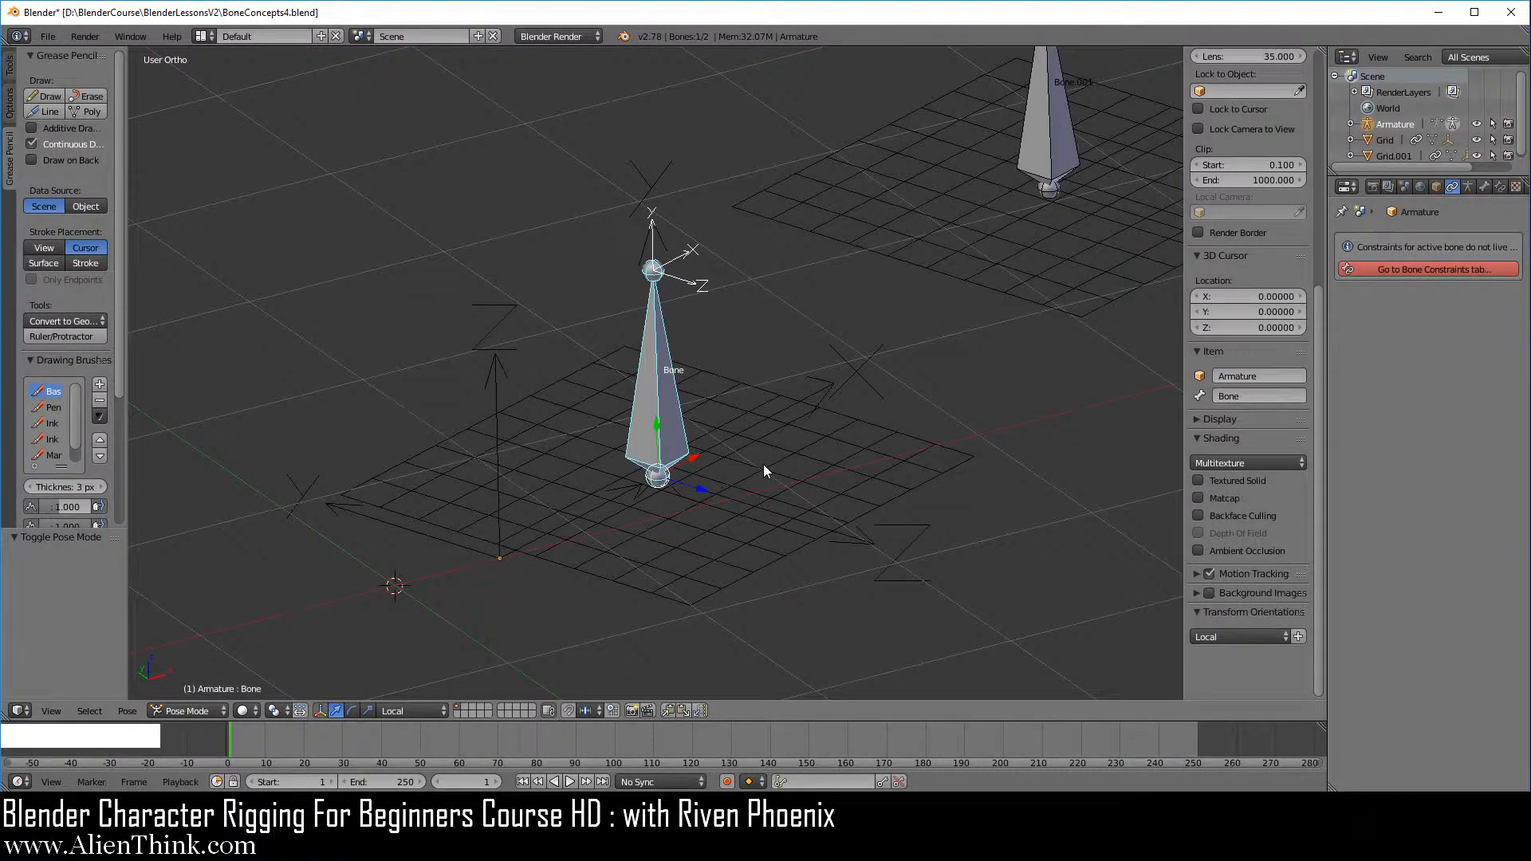
middle_click_drag(1032, 479, 553, 355)
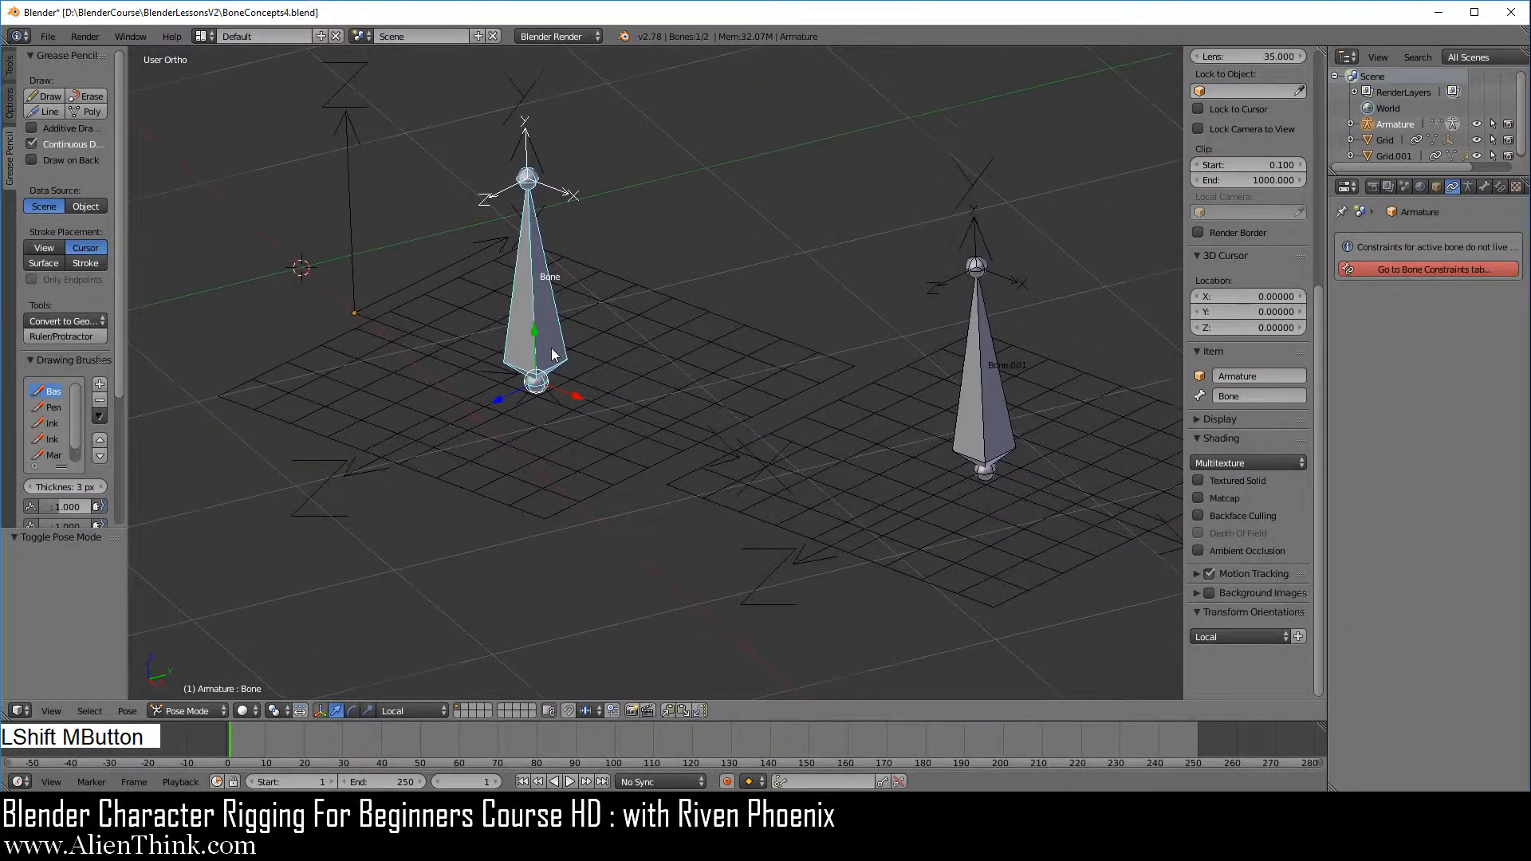
middle_click_drag(625, 431, 639, 438)
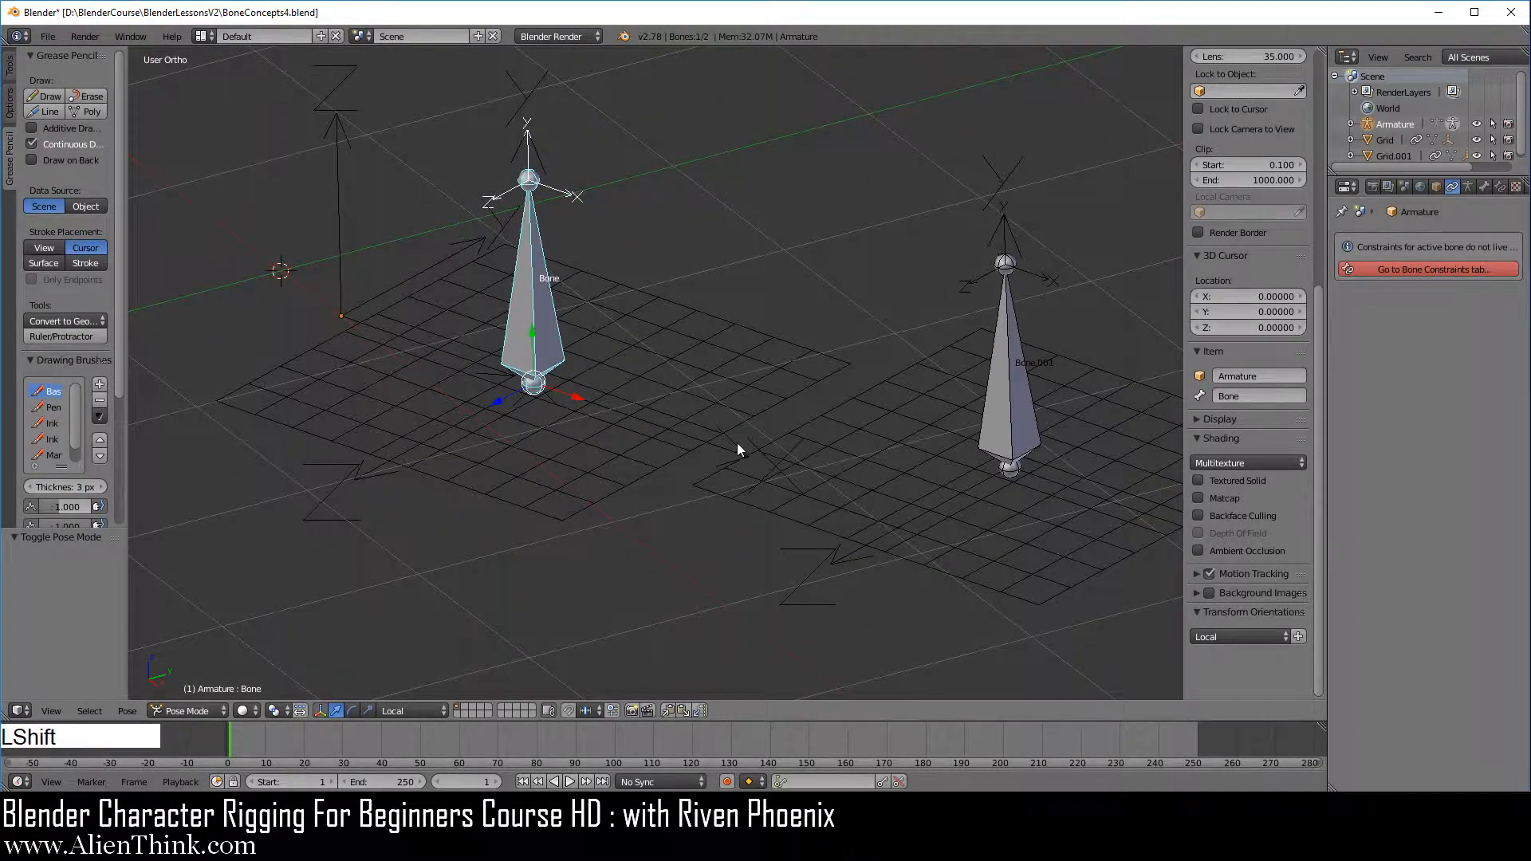
middle_click_drag(737, 448, 712, 461, "shift")
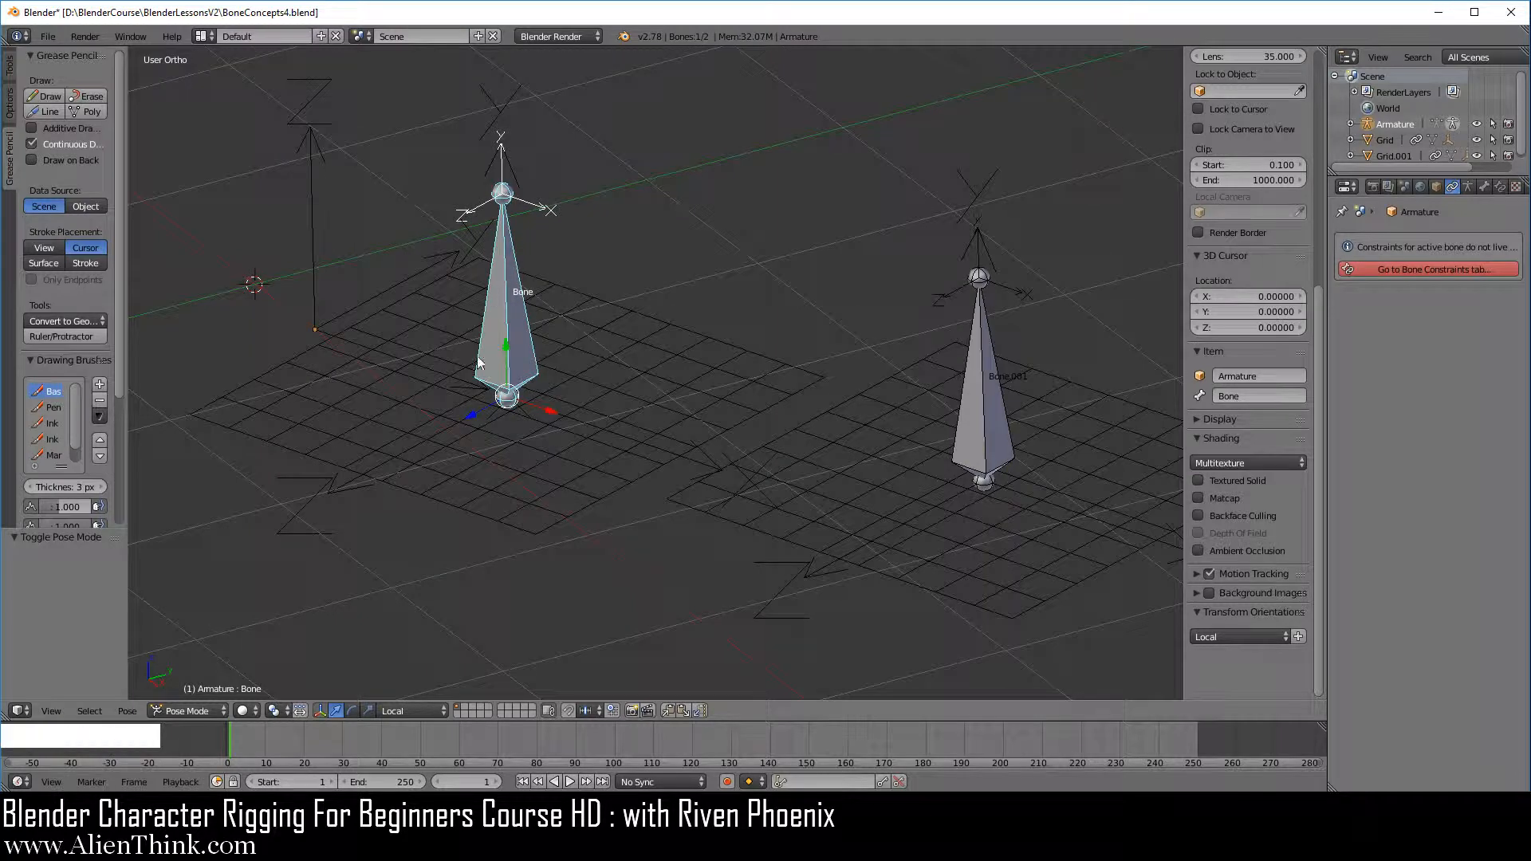
Save the scene under the name BoneConcepts5.blend in the BlenderLessonsV2 folder, overwriting the existing file
left_click(51, 38)
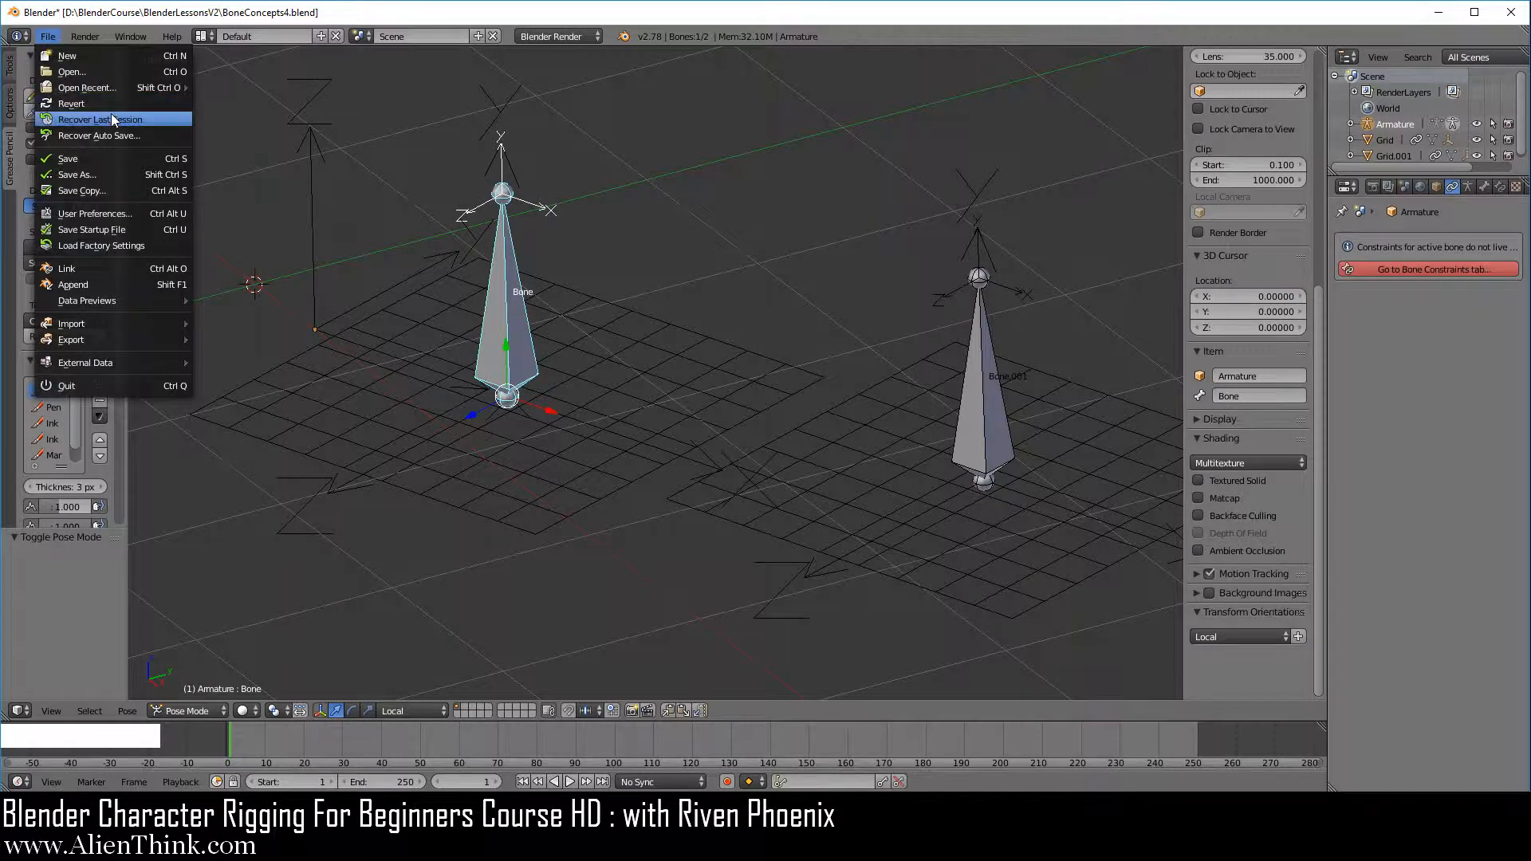
left_click(102, 169)
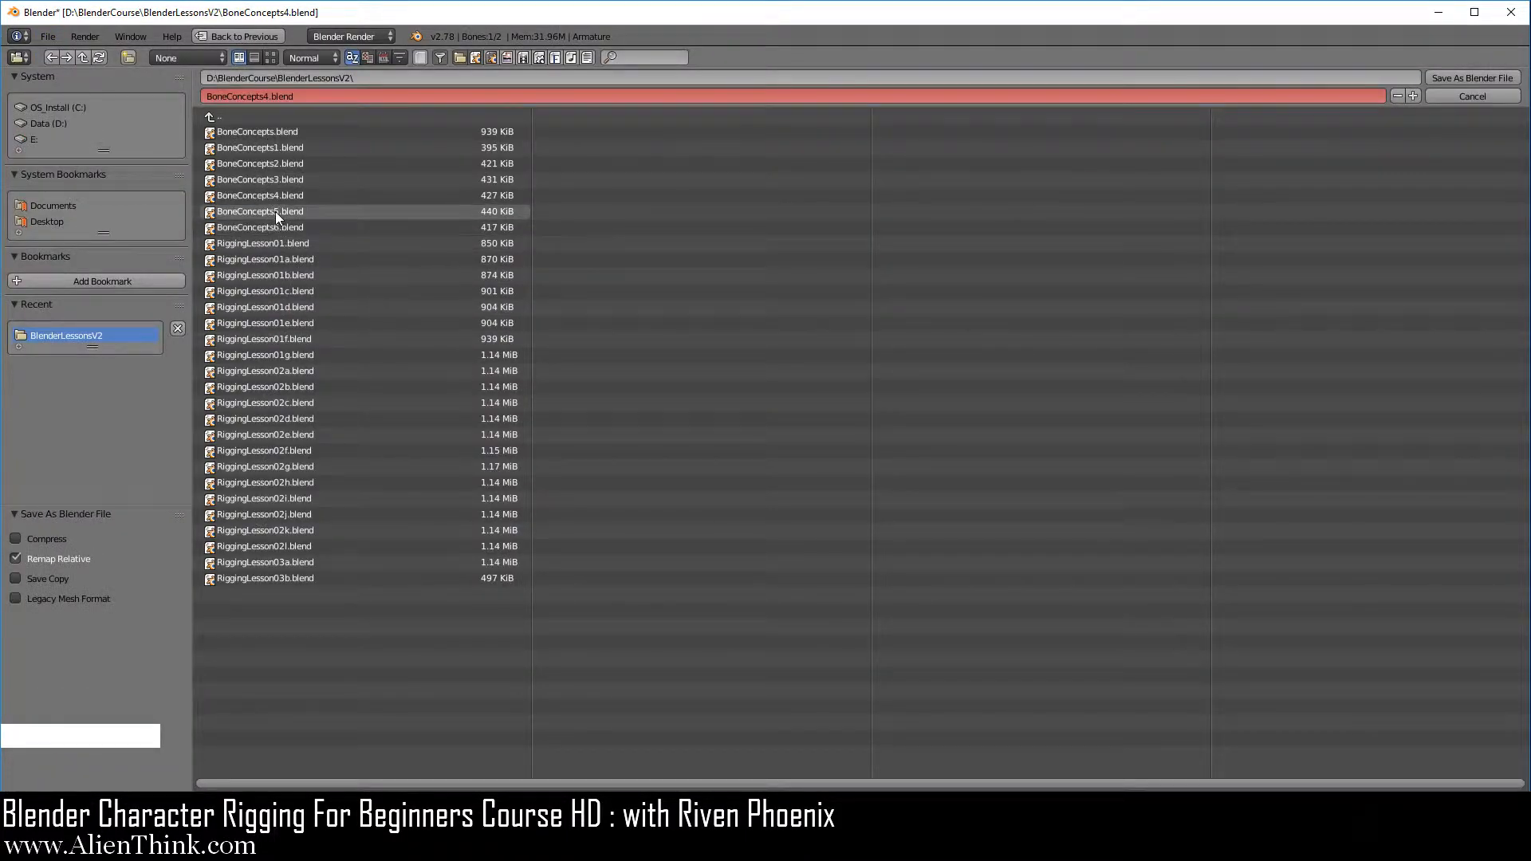
left_click(275, 213)
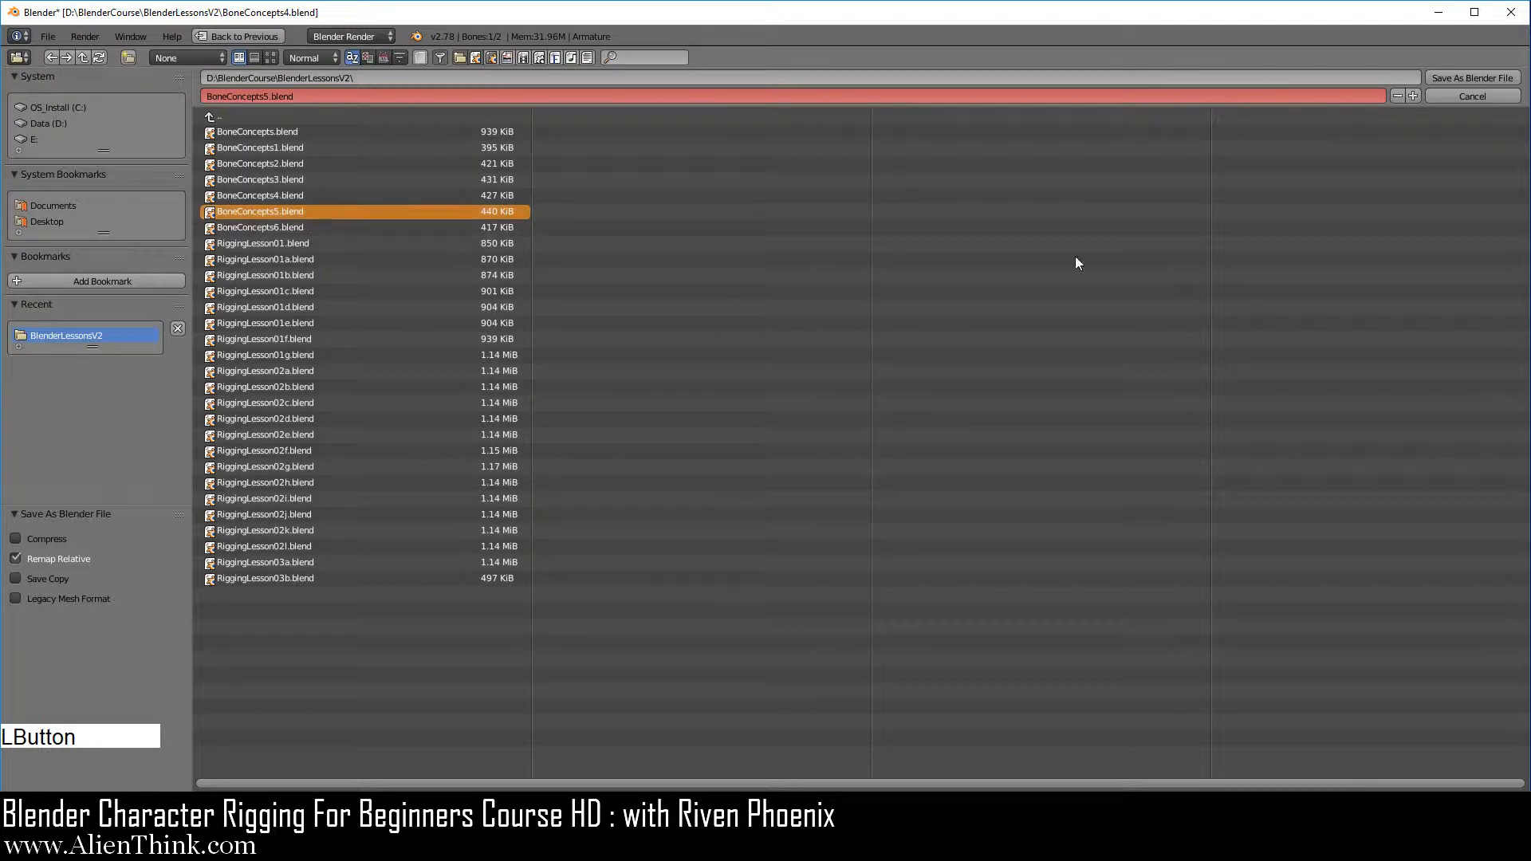
left_click(1475, 76)
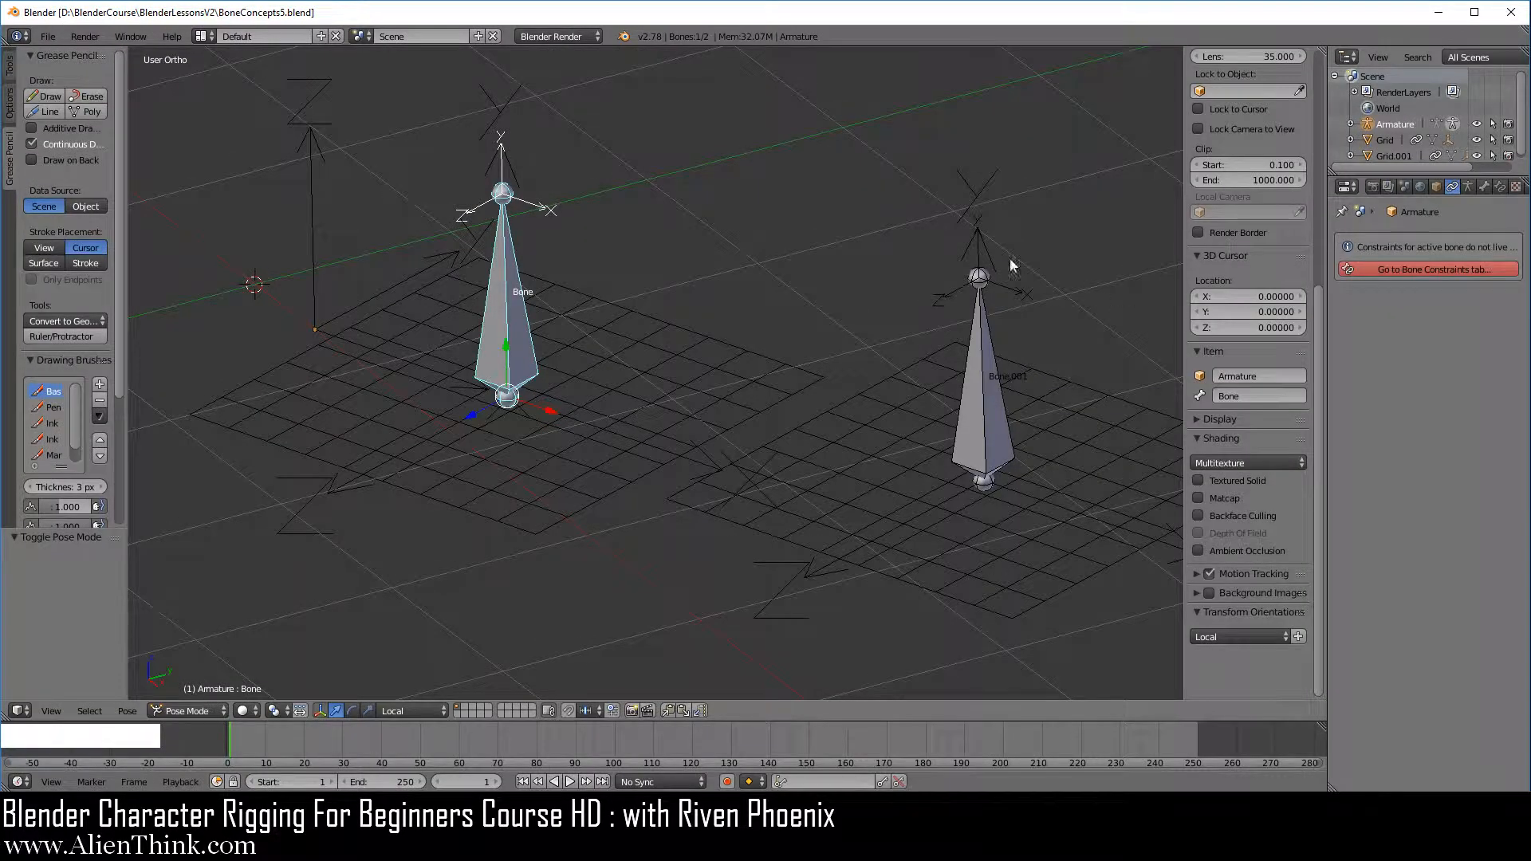
Reopen BoneConcepts5.blend from the recently used files
middle_click_drag(732, 431, 650, 441, "shift")
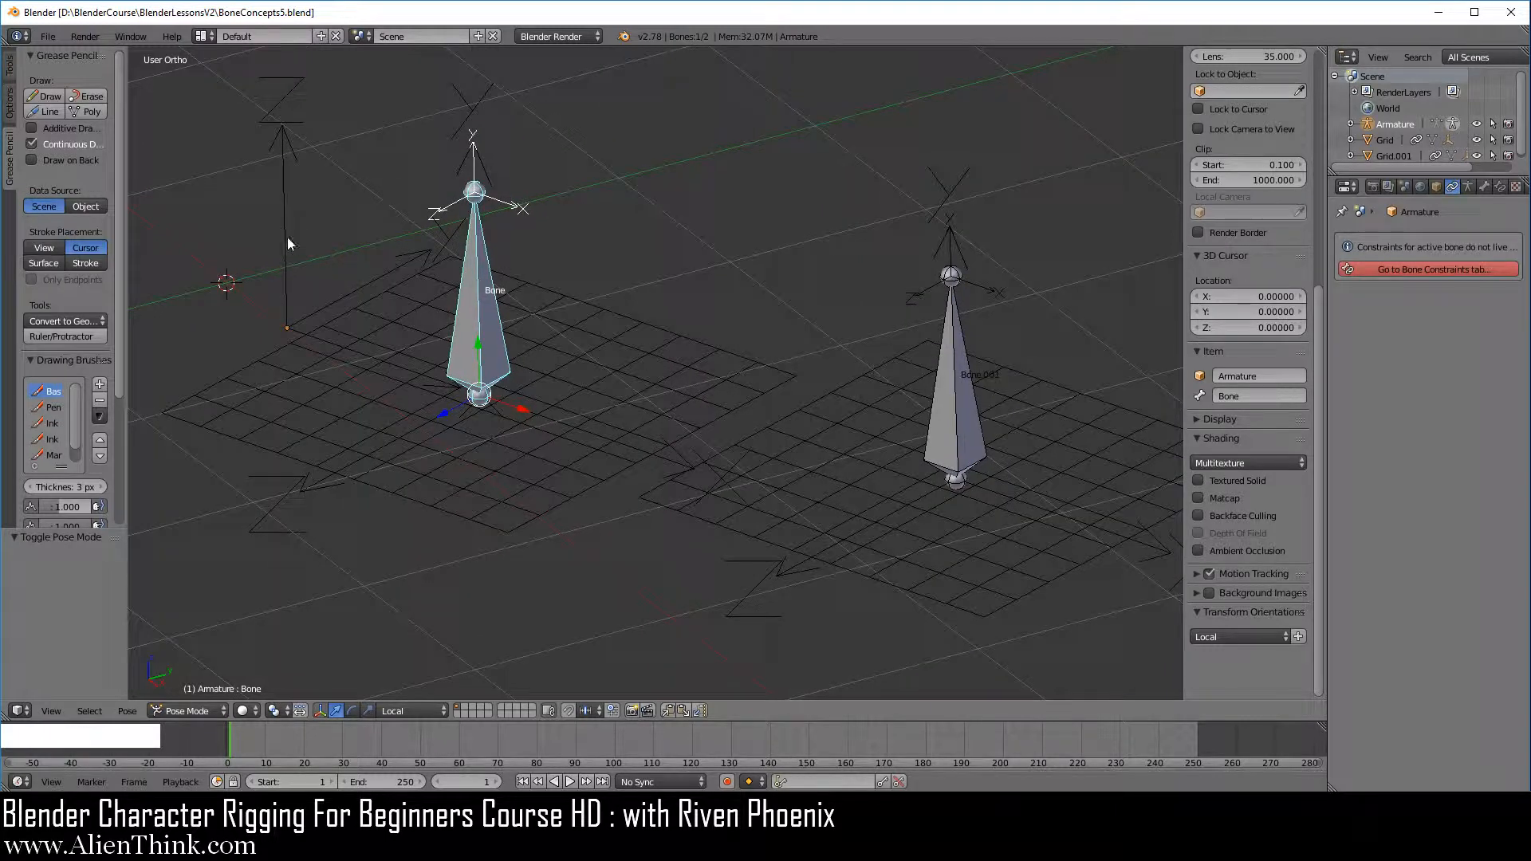
left_click(50, 37)
mouse_move(121, 78)
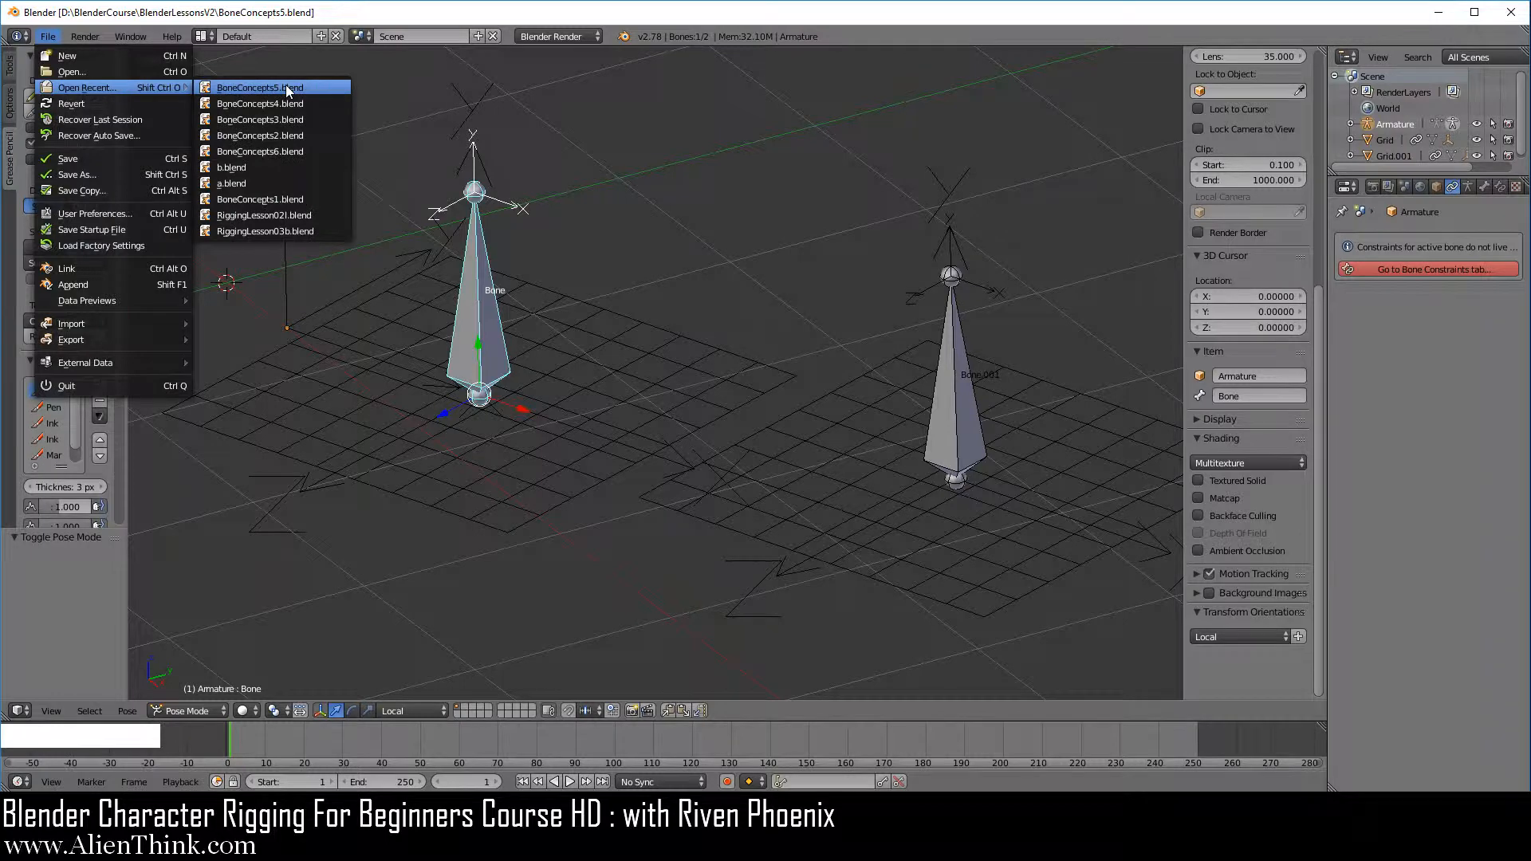
left_click(285, 85)
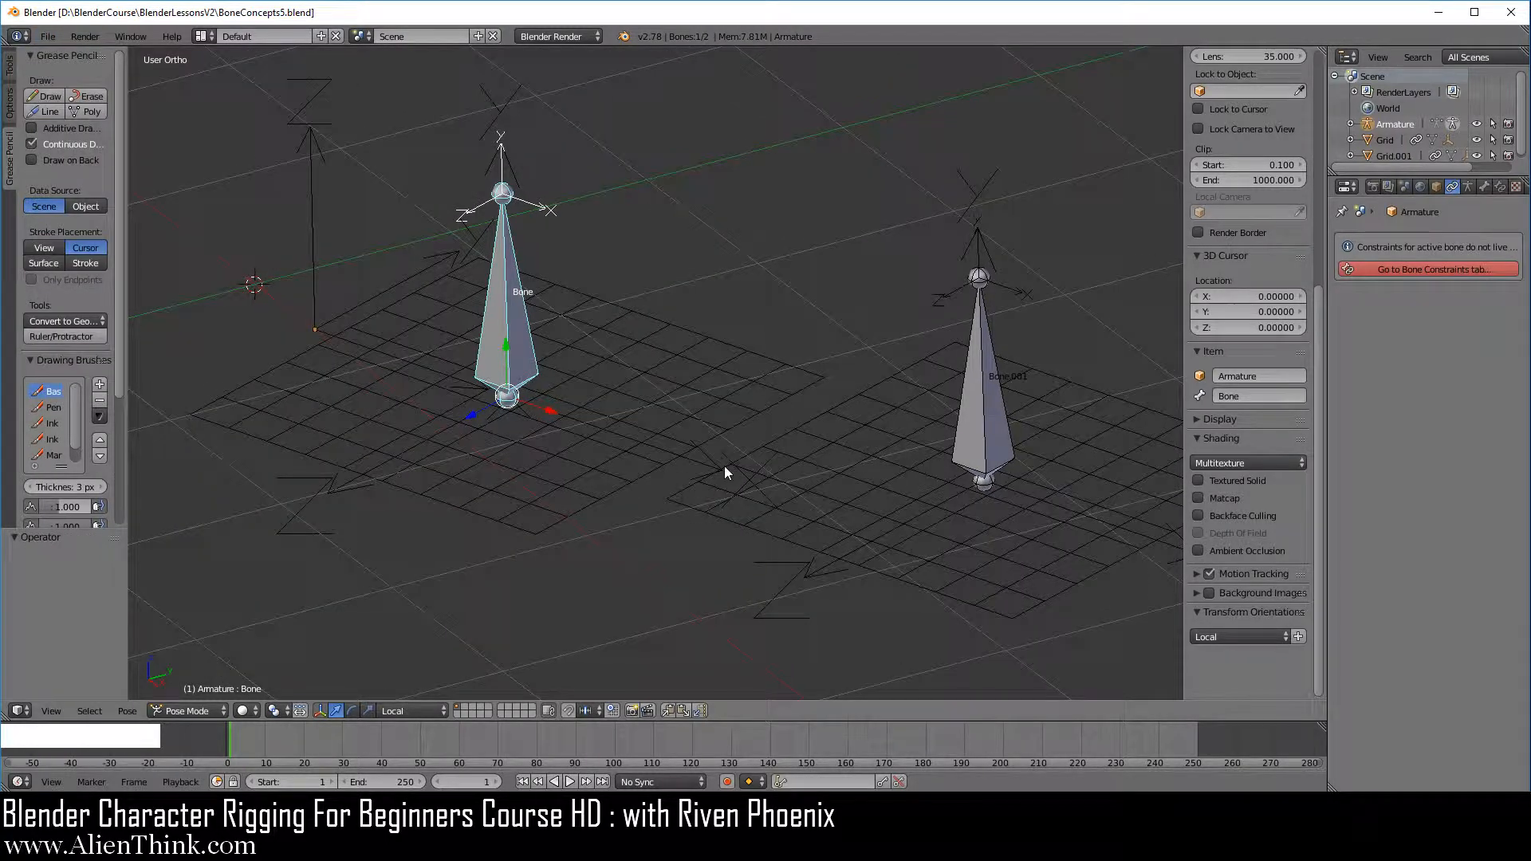